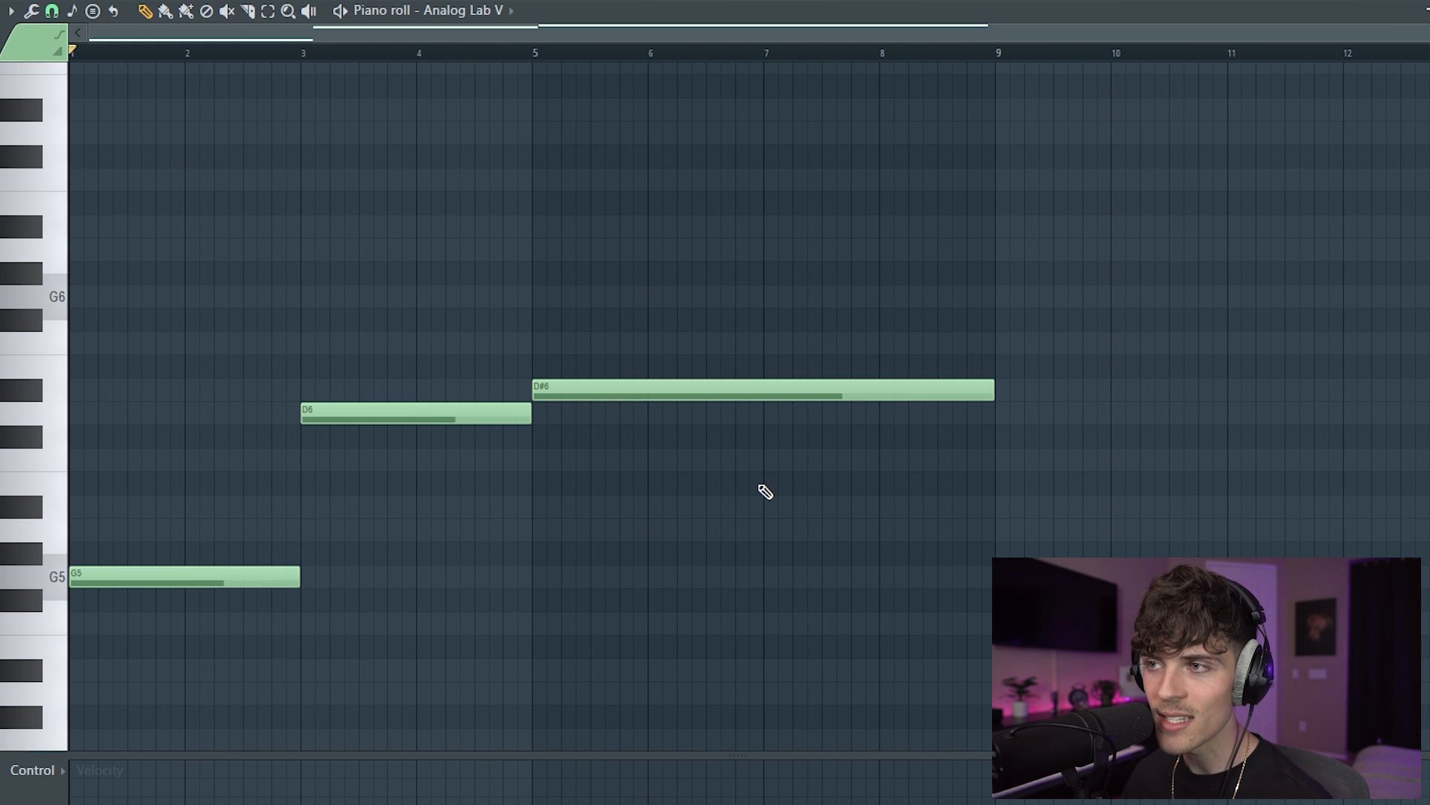
# Step: Lower the D6 and D#6 notes by one octave to D5 and D#5
pyautogui.scroll(-2, 765, 491)
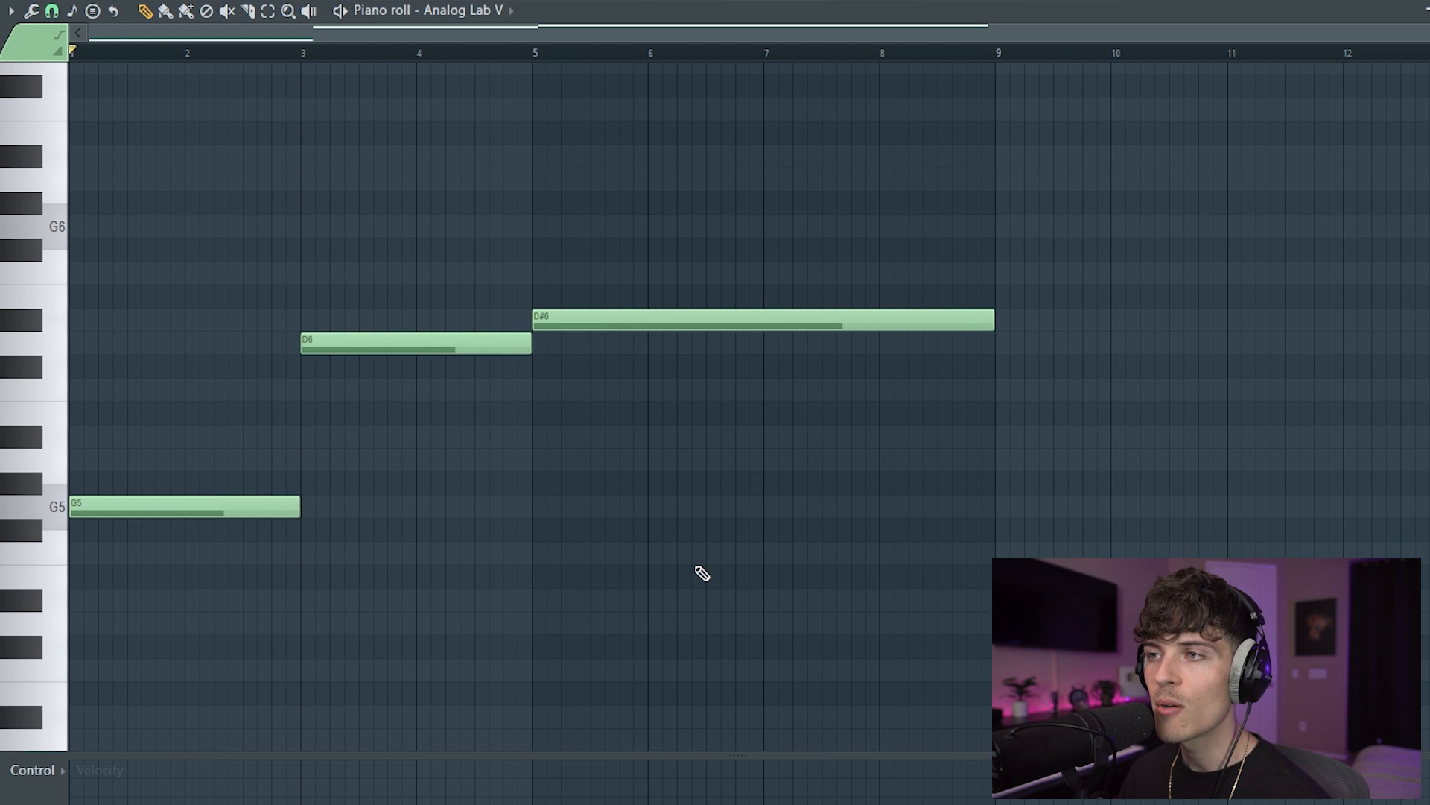
pyautogui.moveTo(409, 239); pyautogui.dragTo(676, 432)
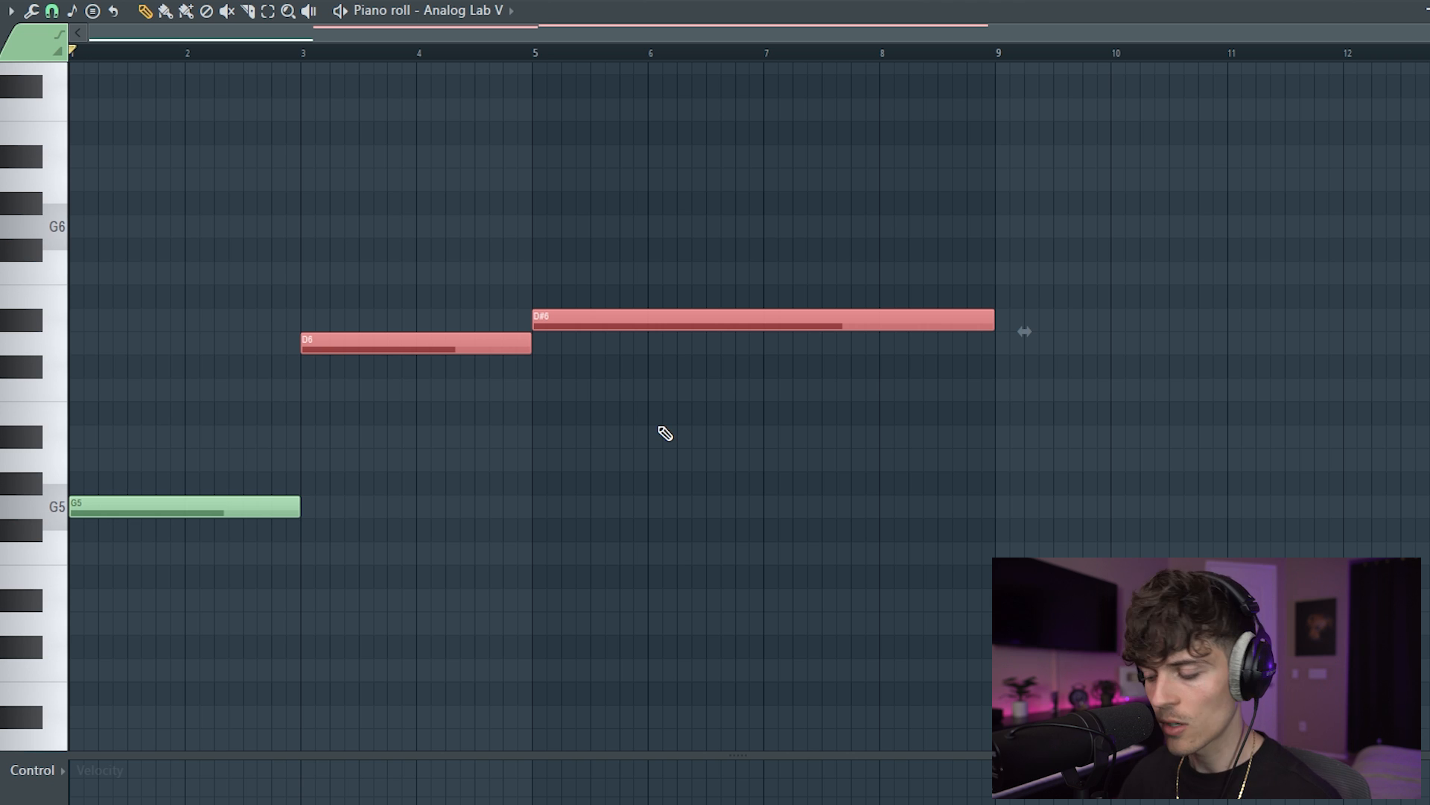
pyautogui.hotkey('ctrl', 'Down')
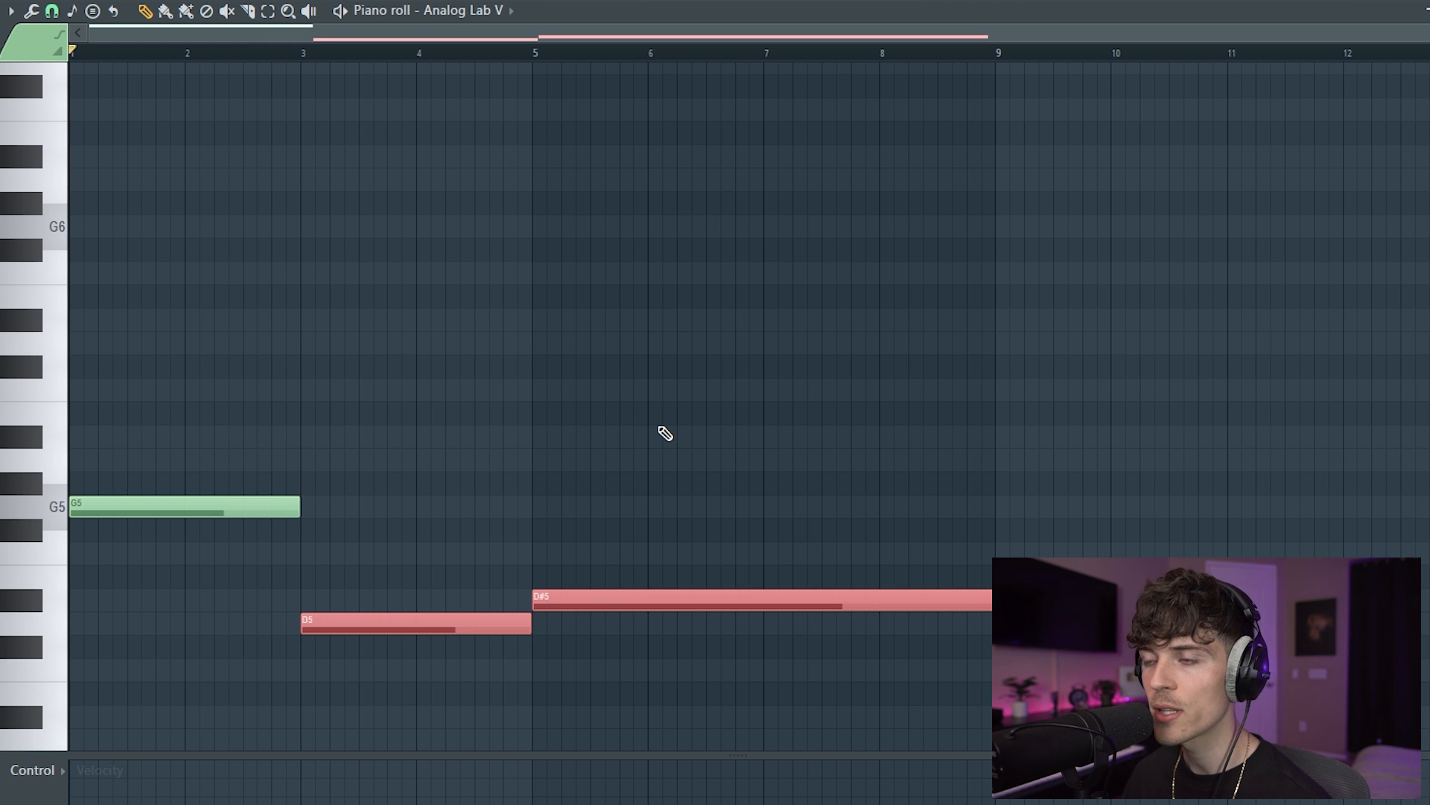
pyautogui.rightClick(661, 430)
pyautogui.scroll(-3, 625, 465)
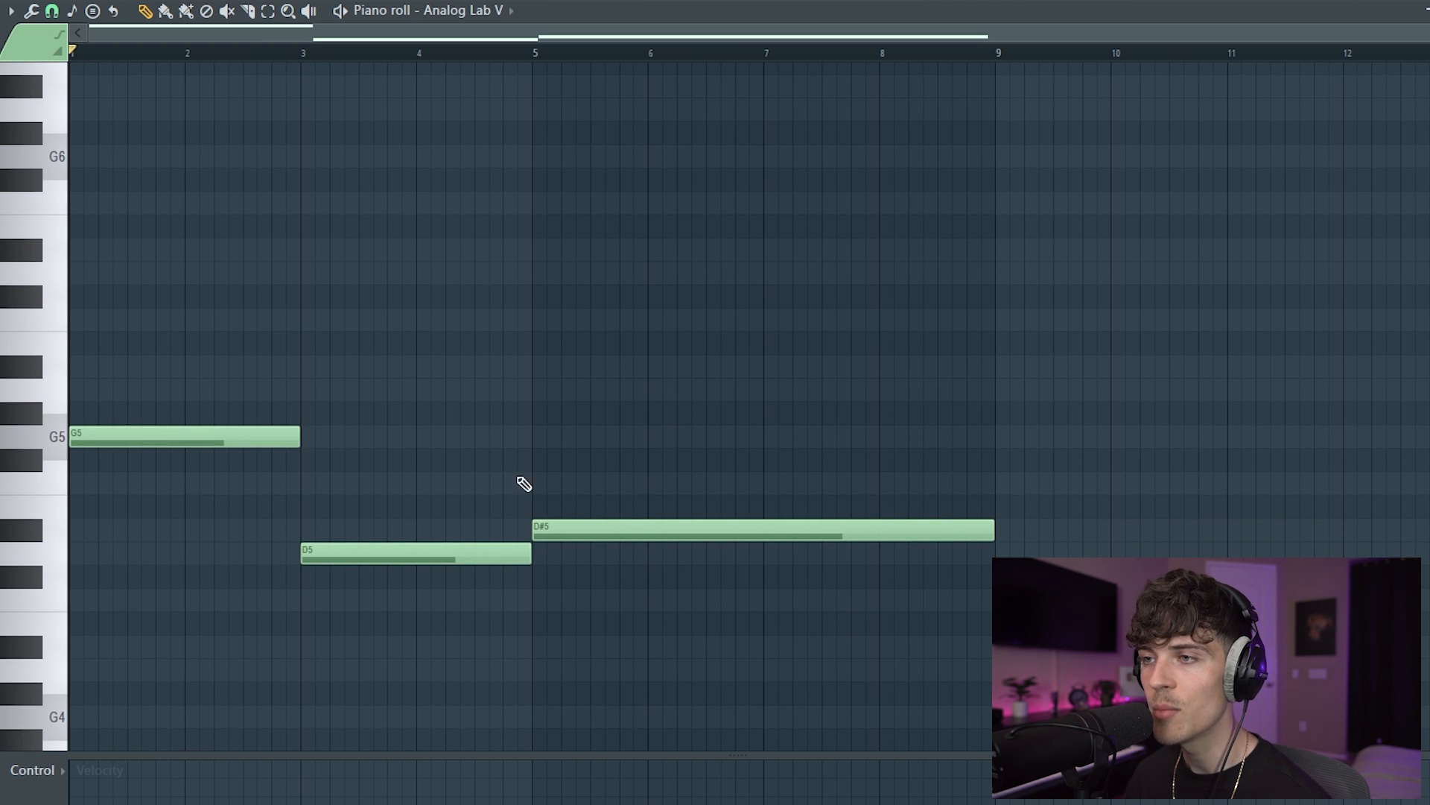
pyautogui.moveTo(187, 300); pyautogui.dragTo(237, 460)
pyautogui.moveTo(449, 454); pyautogui.dragTo(514, 611)
pyautogui.moveTo(639, 588); pyautogui.dragTo(596, 423)
pyautogui.keyDown('ctrl'); pyautogui.click(583, 342); pyautogui.keyUp('ctrl')
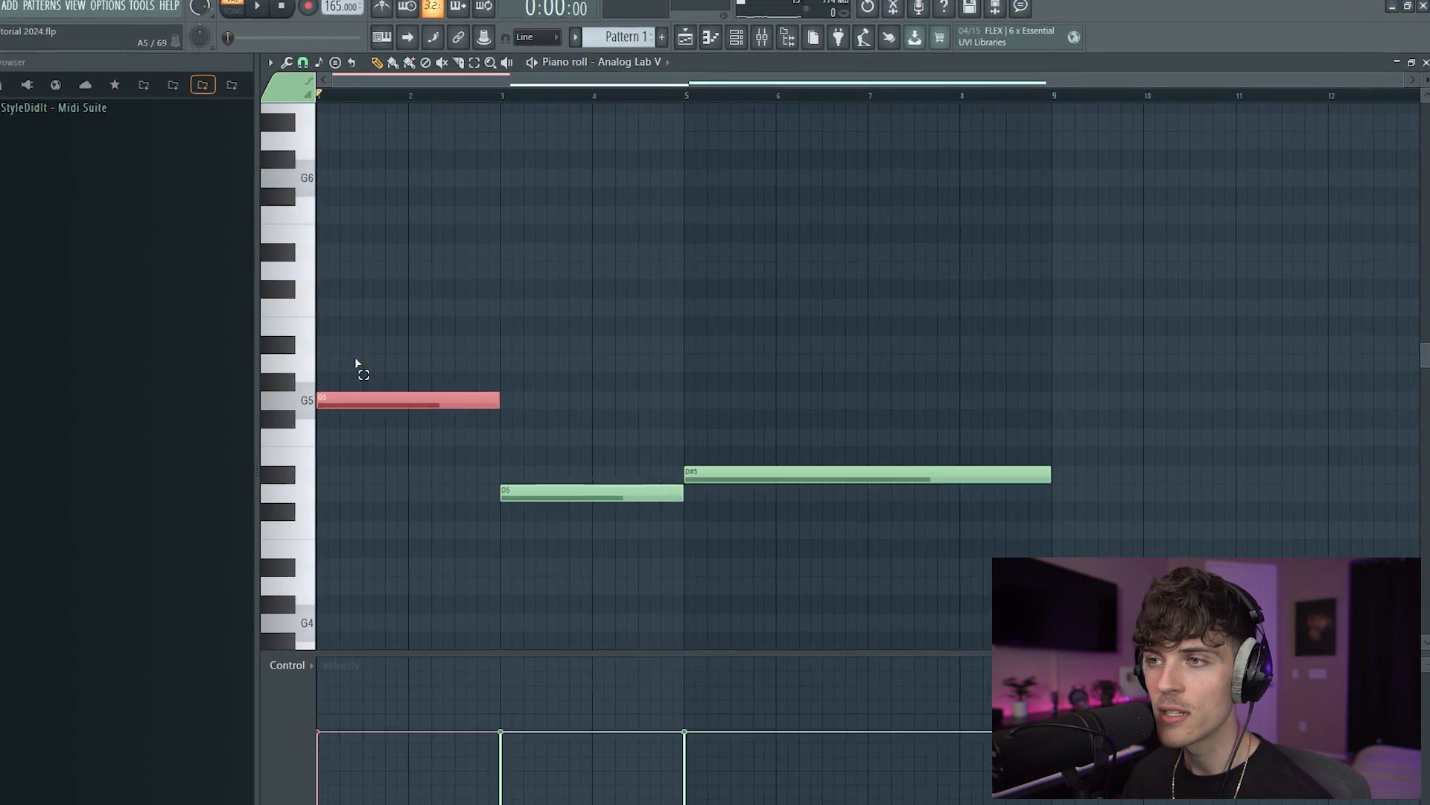
pyautogui.keyDown('ctrl'); pyautogui.click(320, 355); pyautogui.keyUp('ctrl')
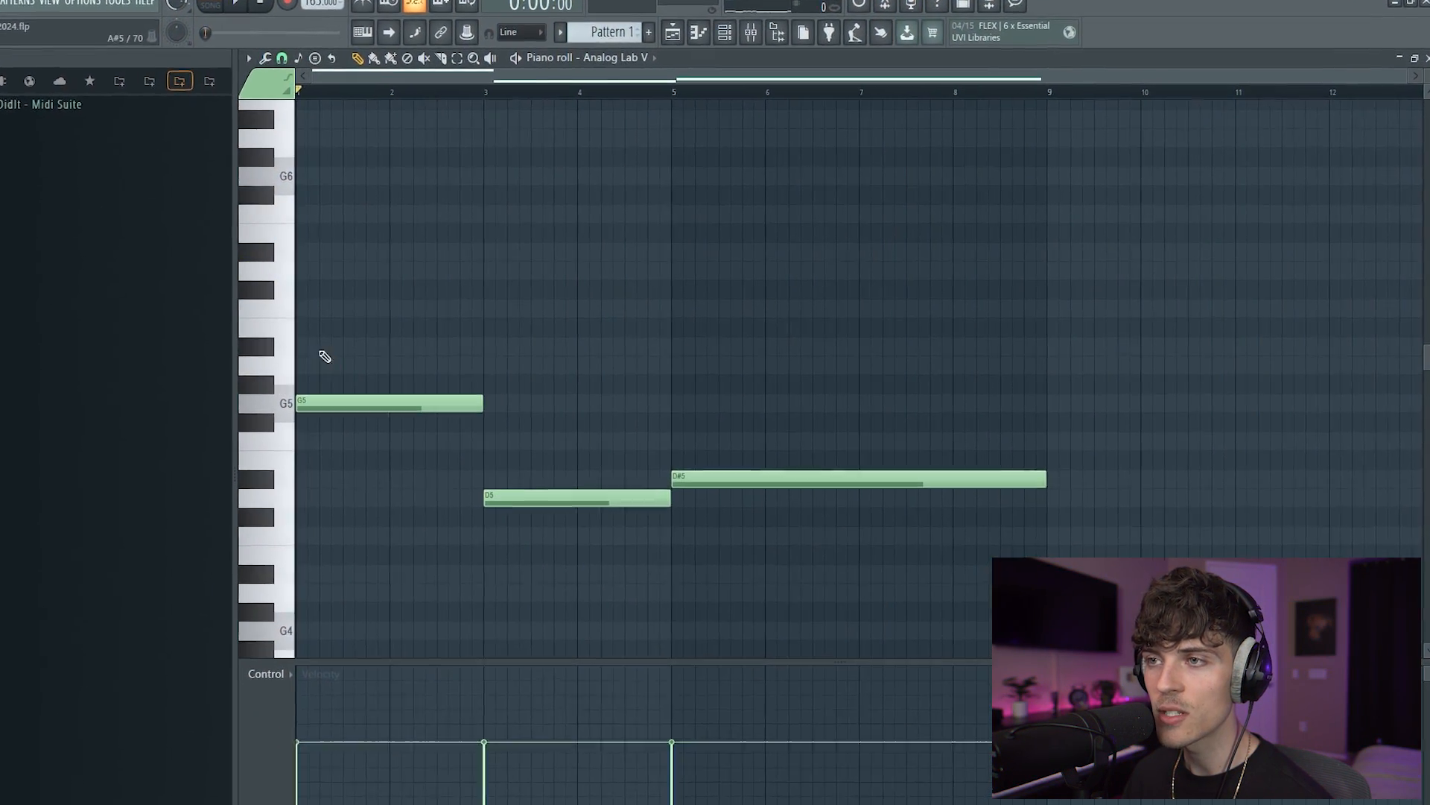
# Step: Build the first chord in bars 1–2 by adding A#5, D6 and F6 above the G5 root
pyautogui.click(314, 349)
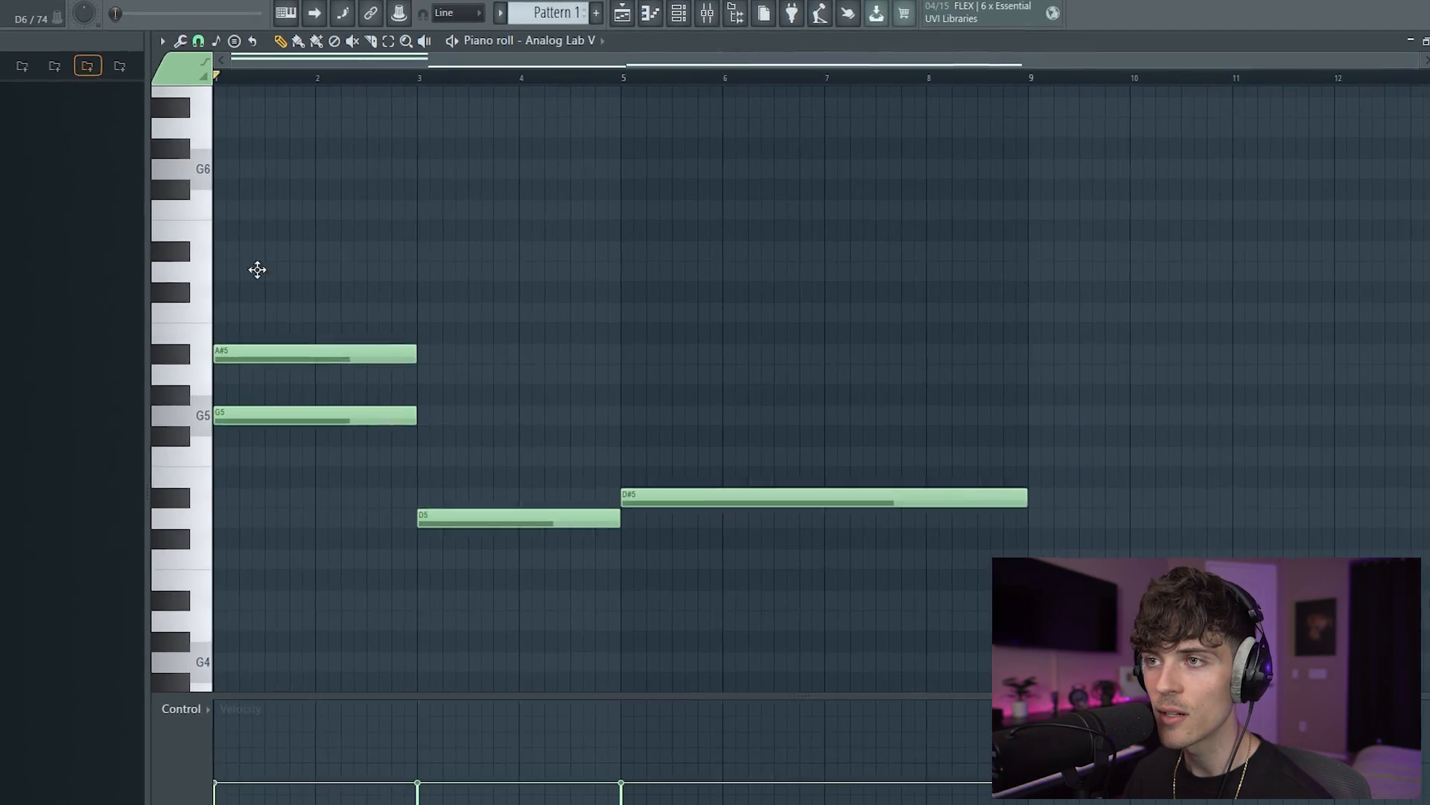
pyautogui.click(333, 271)
pyautogui.moveTo(232, 516); pyautogui.dragTo(337, 187)
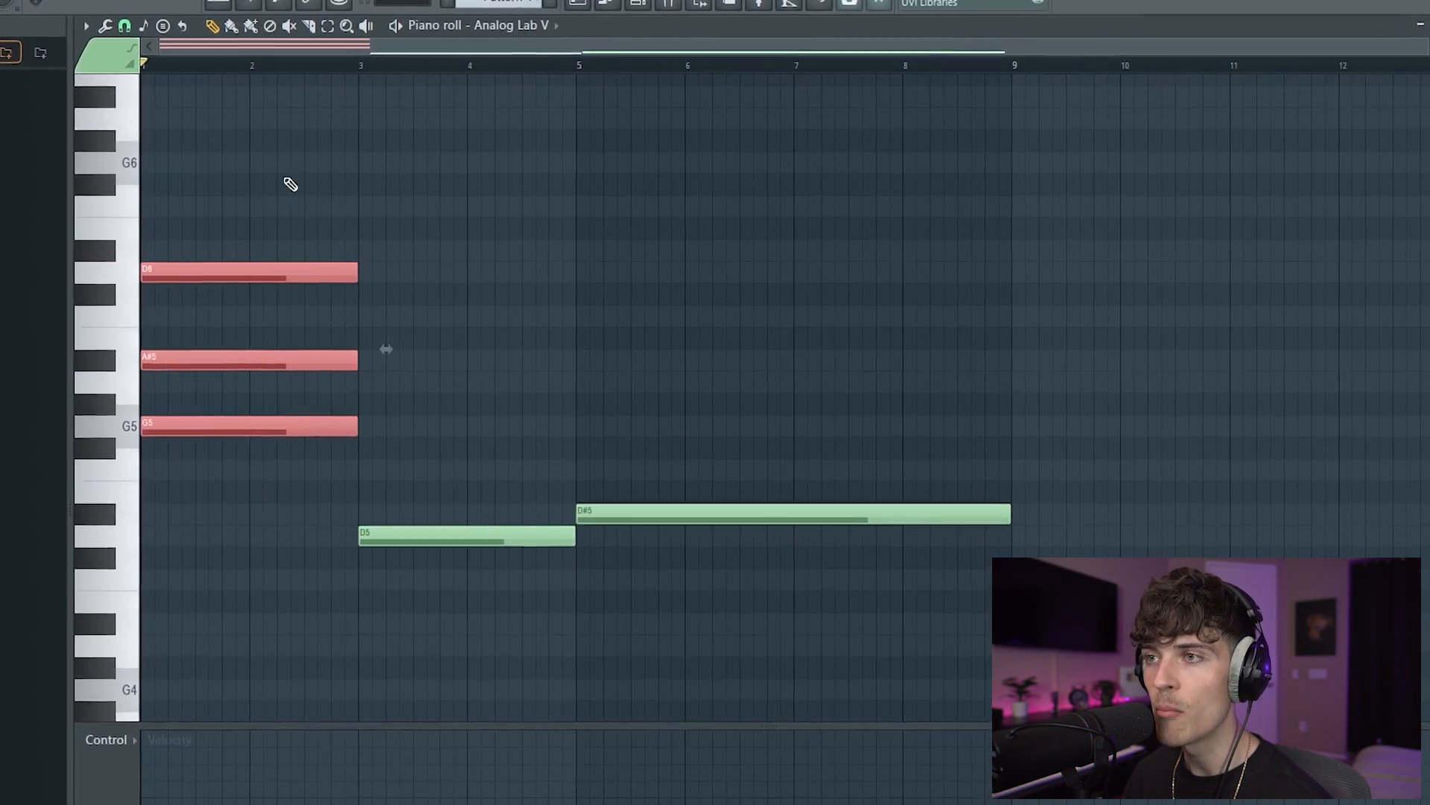
pyautogui.click(351, 178)
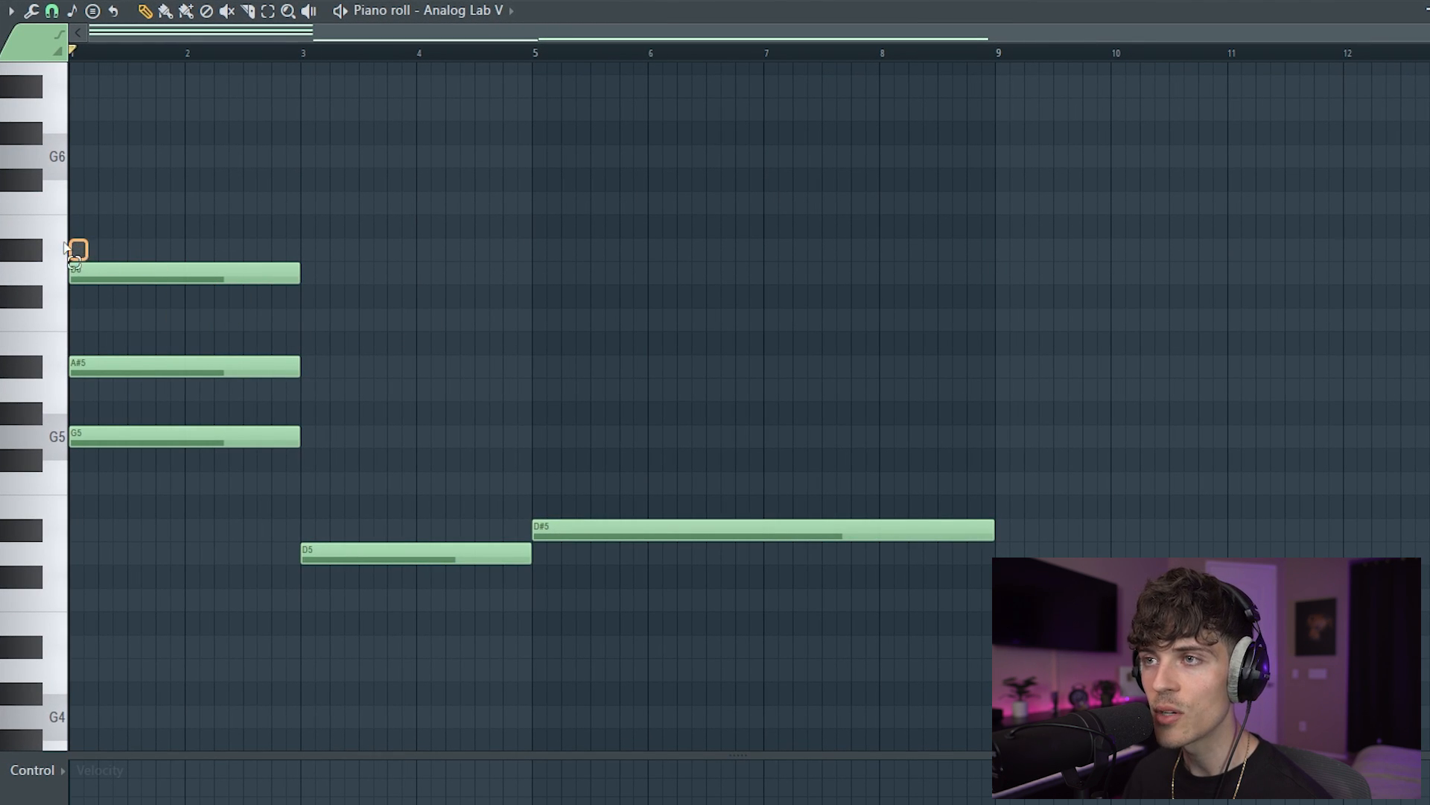
pyautogui.click(126, 209)
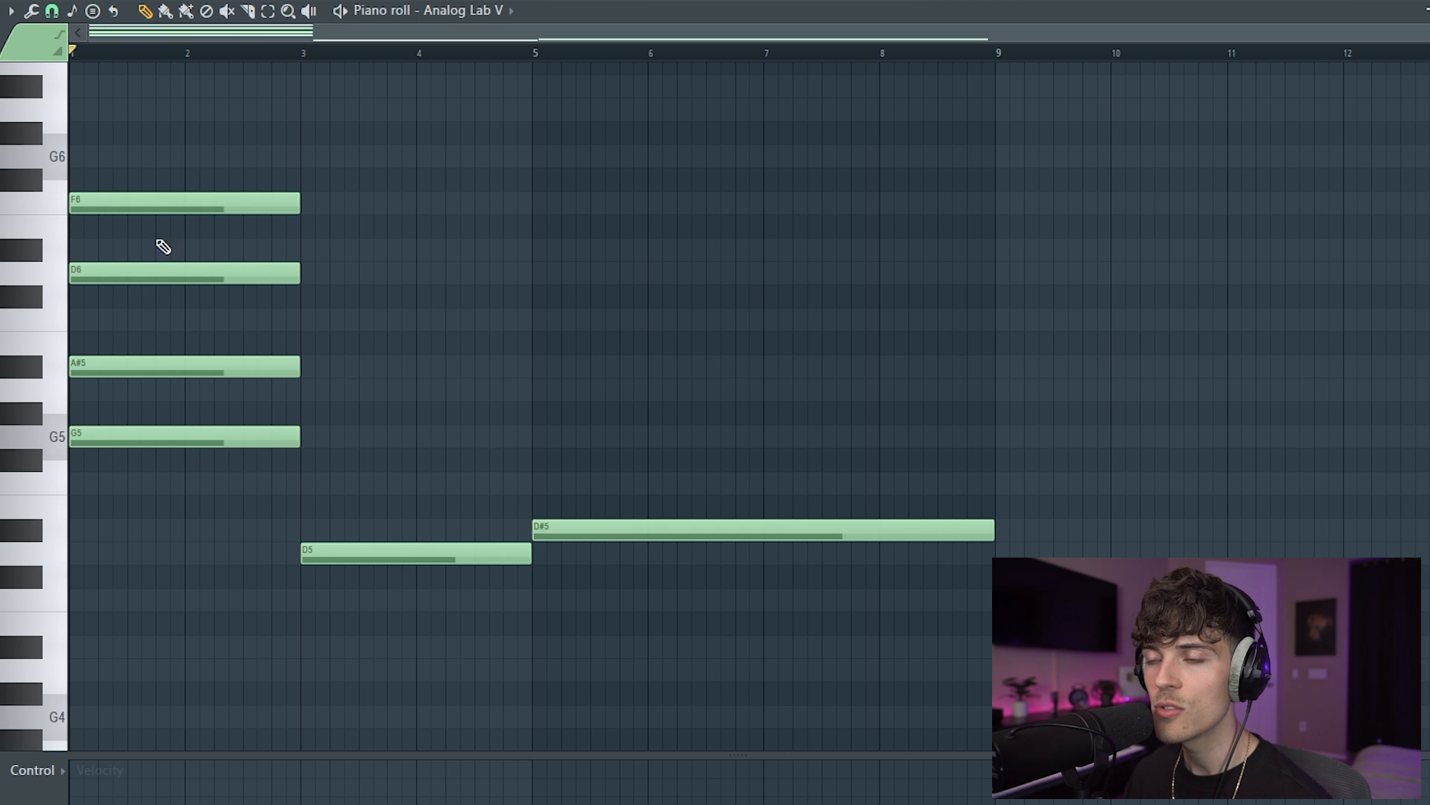
pyautogui.moveTo(102, 558); pyautogui.dragTo(198, 151)
pyautogui.keyDown('ctrl'); pyautogui.click(329, 155); pyautogui.keyUp('ctrl')
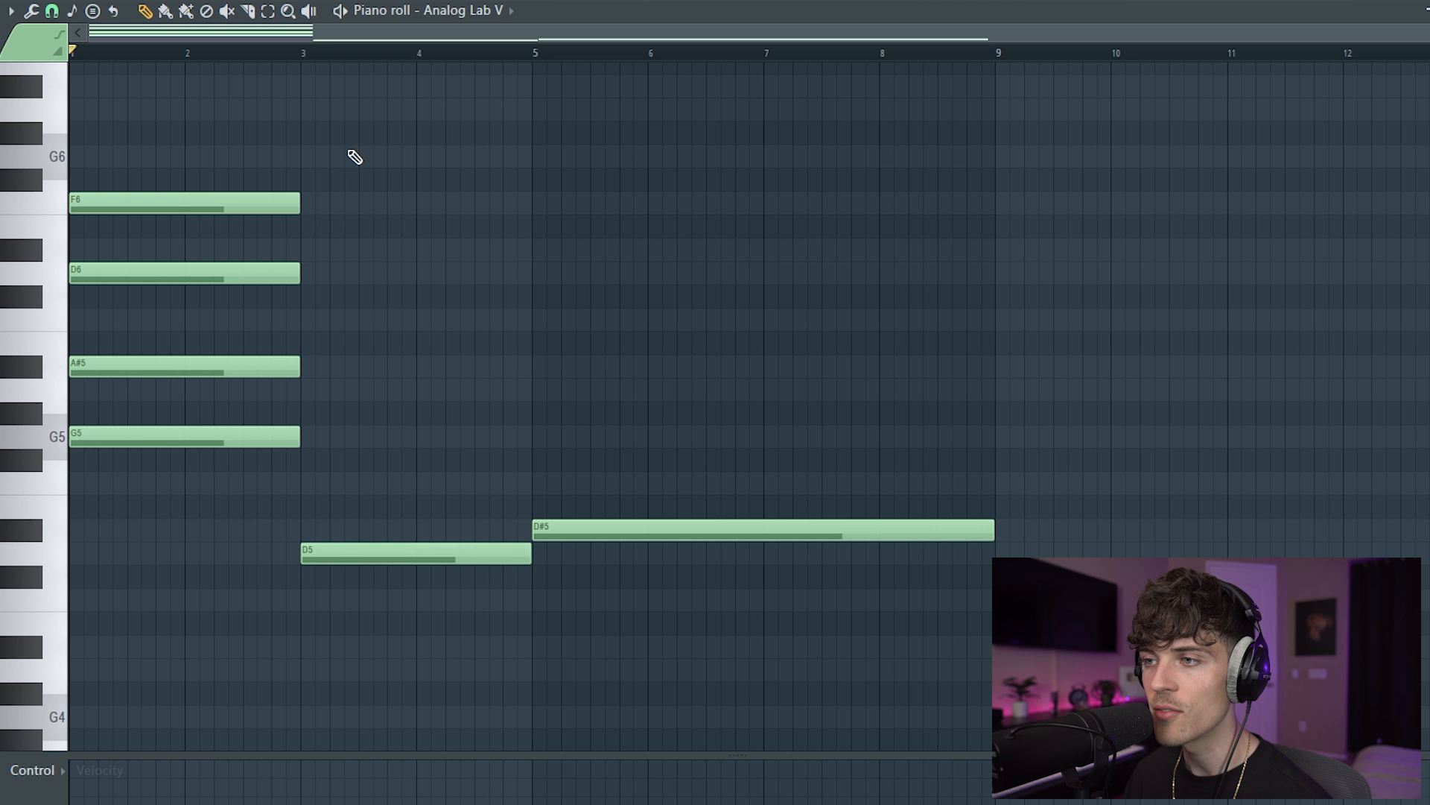
# Step: Build the second chord in bars 3–4 by adding F5, A5 and C6 above the D5 root
pyautogui.moveTo(330, 495); pyautogui.dragTo(309, 611)
pyautogui.keyDown('ctrl'); pyautogui.click(342, 637); pyautogui.keyUp('ctrl')
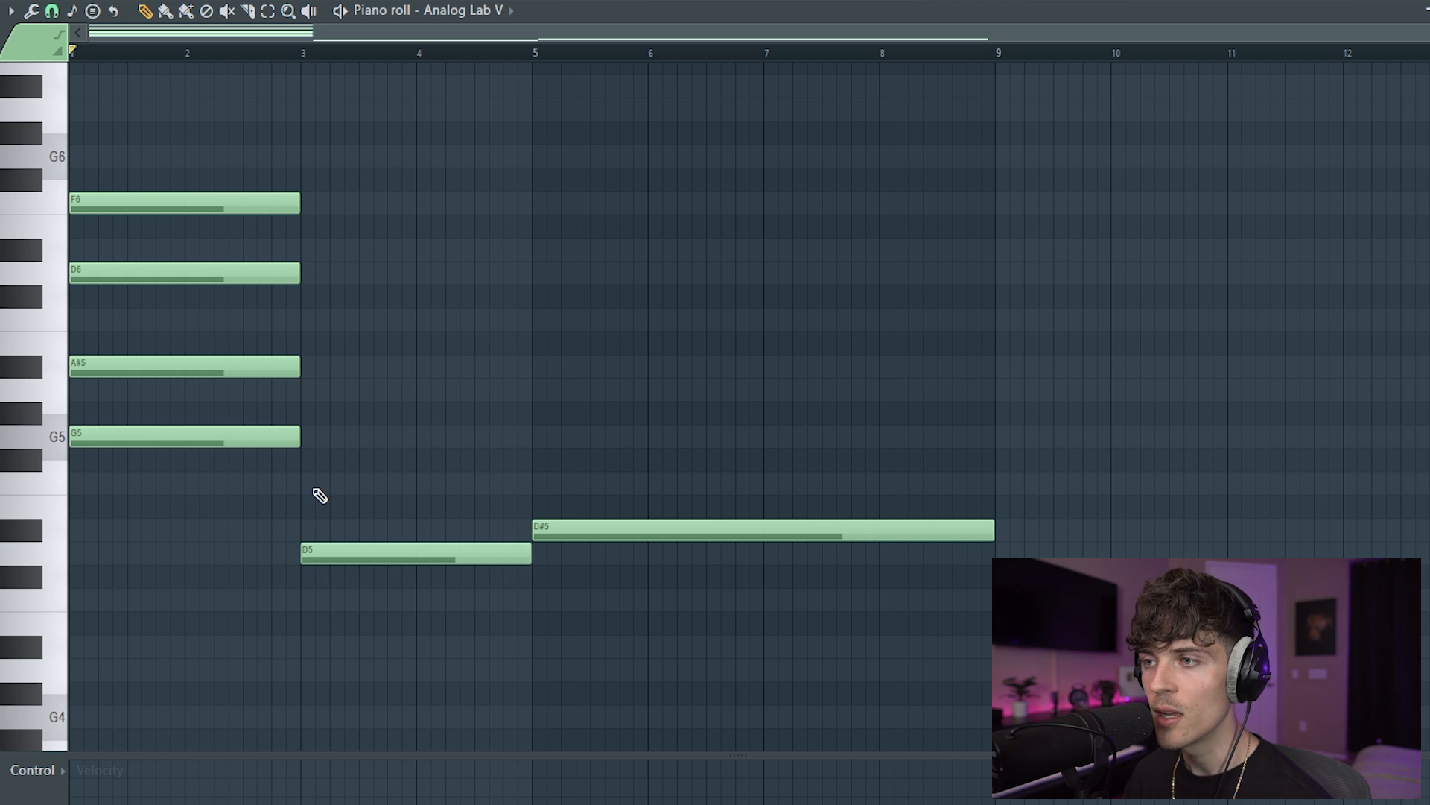
pyautogui.click(311, 486)
pyautogui.click(311, 391)
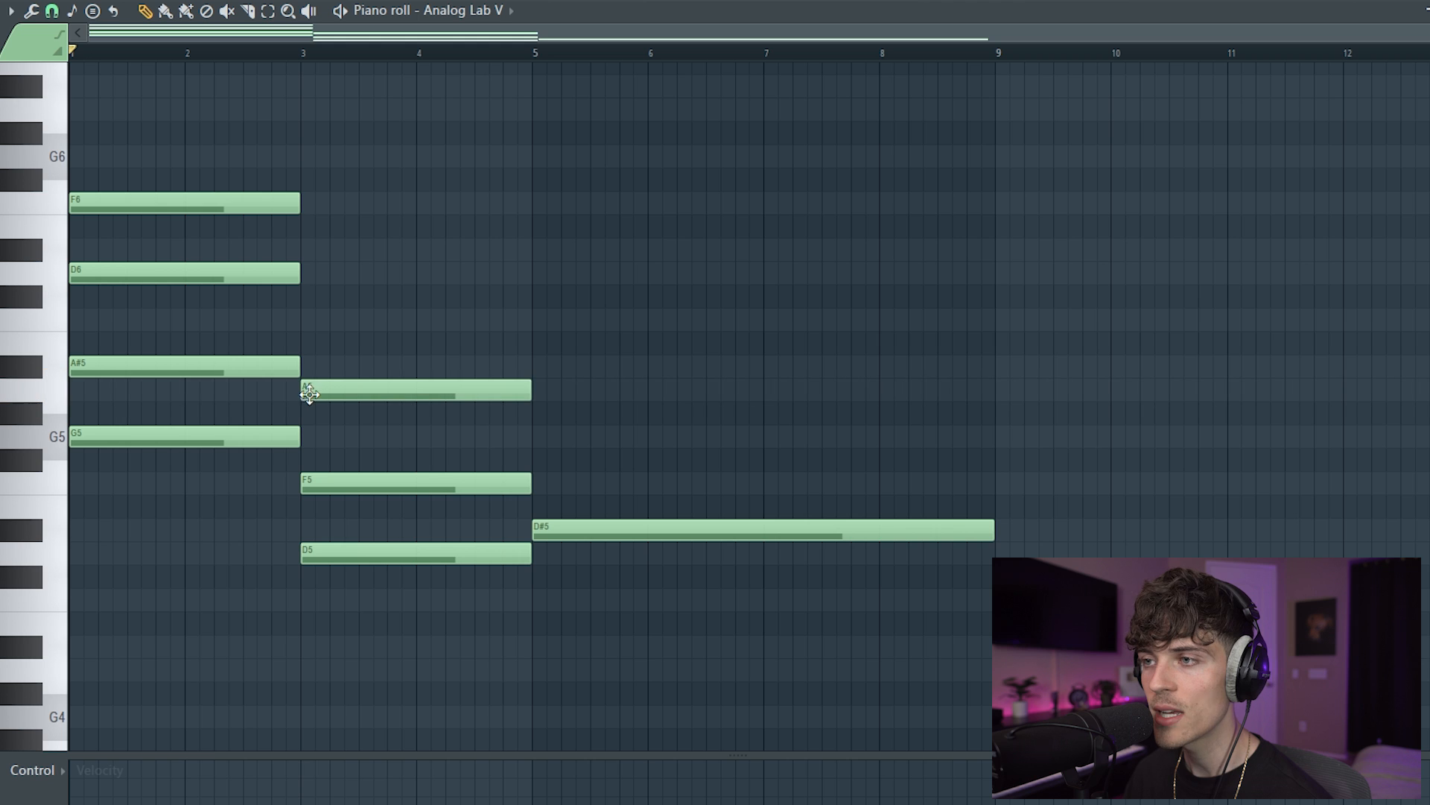
pyautogui.moveTo(366, 514); pyautogui.dragTo(415, 427)
pyautogui.moveTo(345, 618); pyautogui.dragTo(415, 295)
pyautogui.keyDown('ctrl'); pyautogui.click(414, 291); pyautogui.keyUp('ctrl')
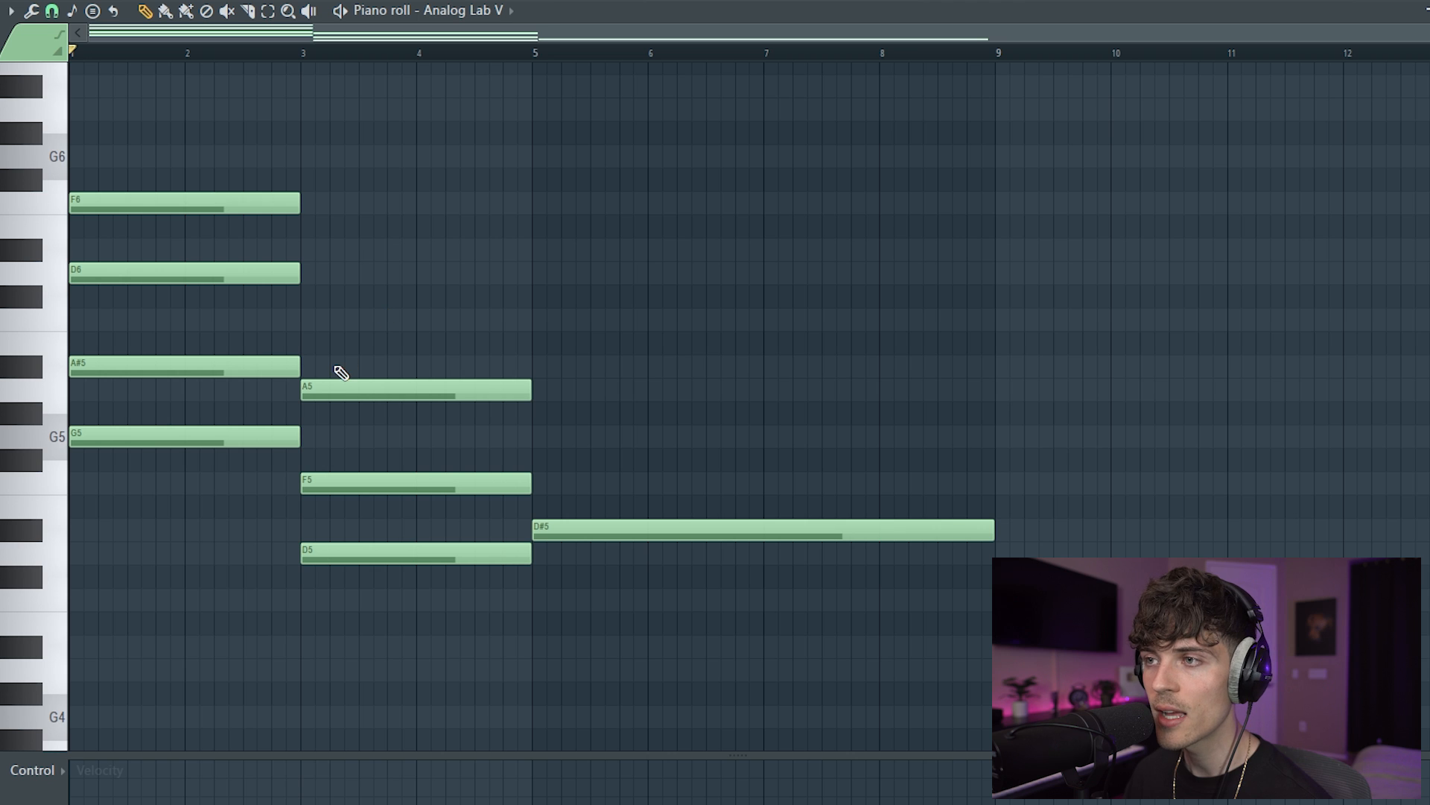
pyautogui.click(306, 320)
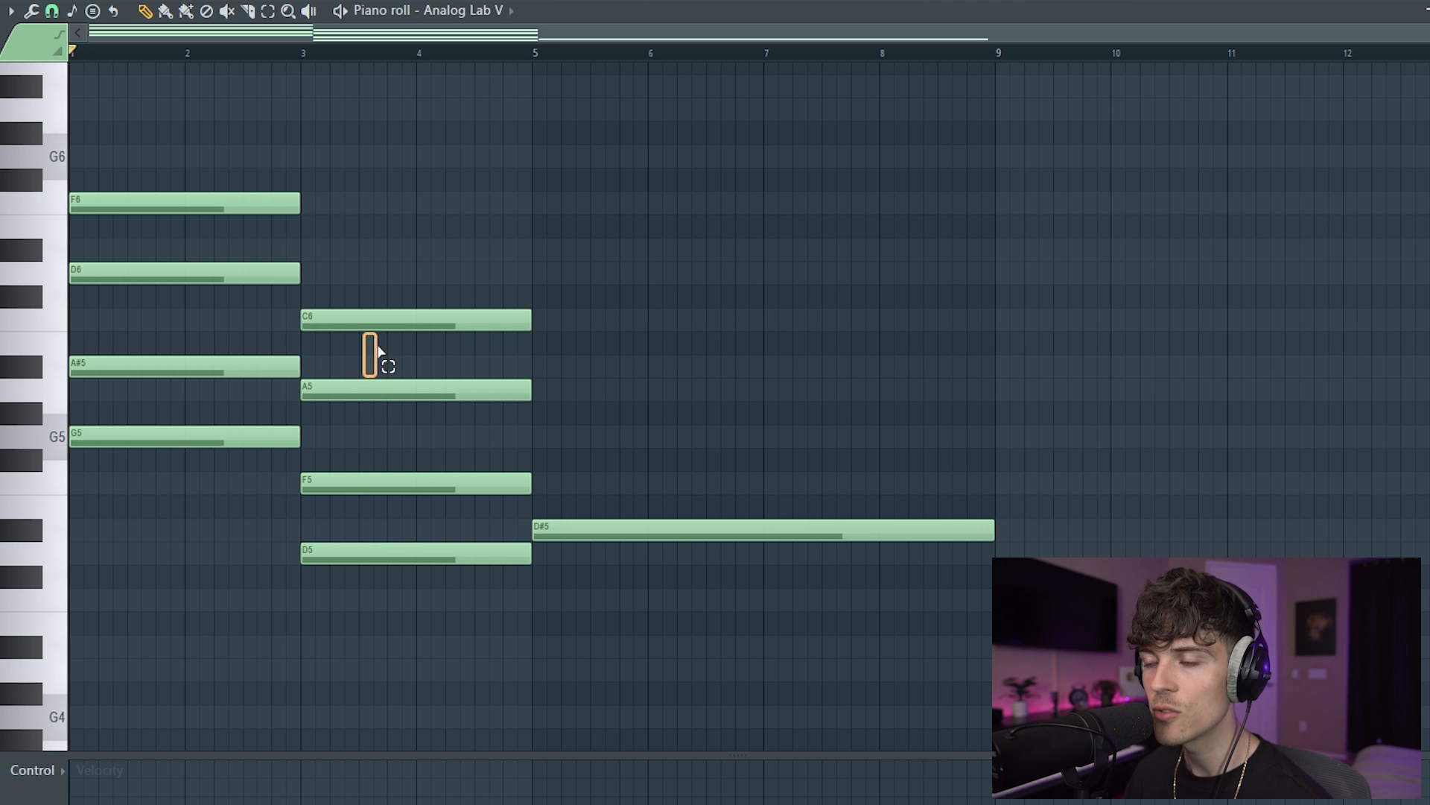
pyautogui.moveTo(336, 646); pyautogui.dragTo(432, 255)
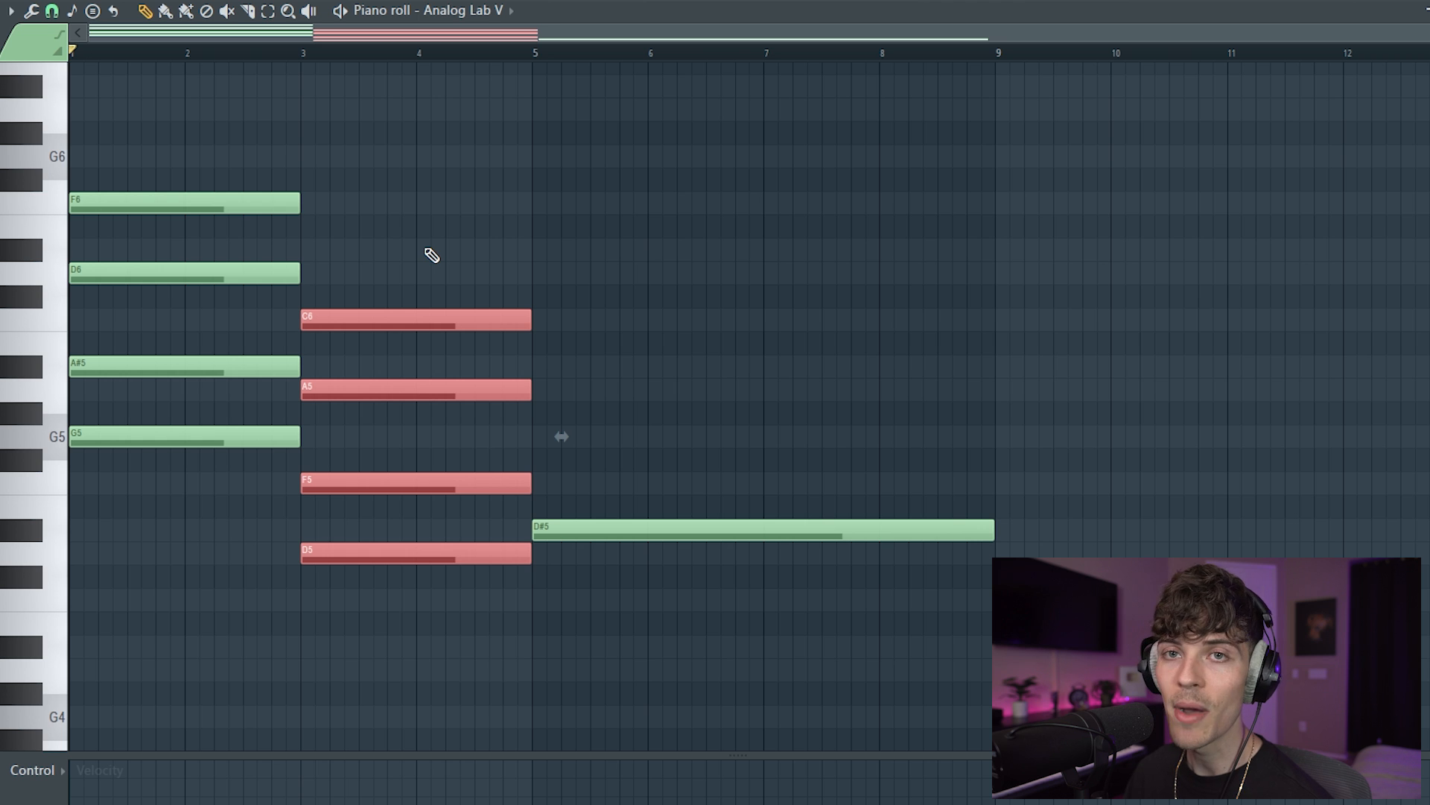
pyautogui.click(430, 255)
pyautogui.moveTo(359, 633); pyautogui.dragTo(468, 306)
pyautogui.moveTo(342, 656); pyautogui.dragTo(462, 269)
pyautogui.rightClick(511, 196)
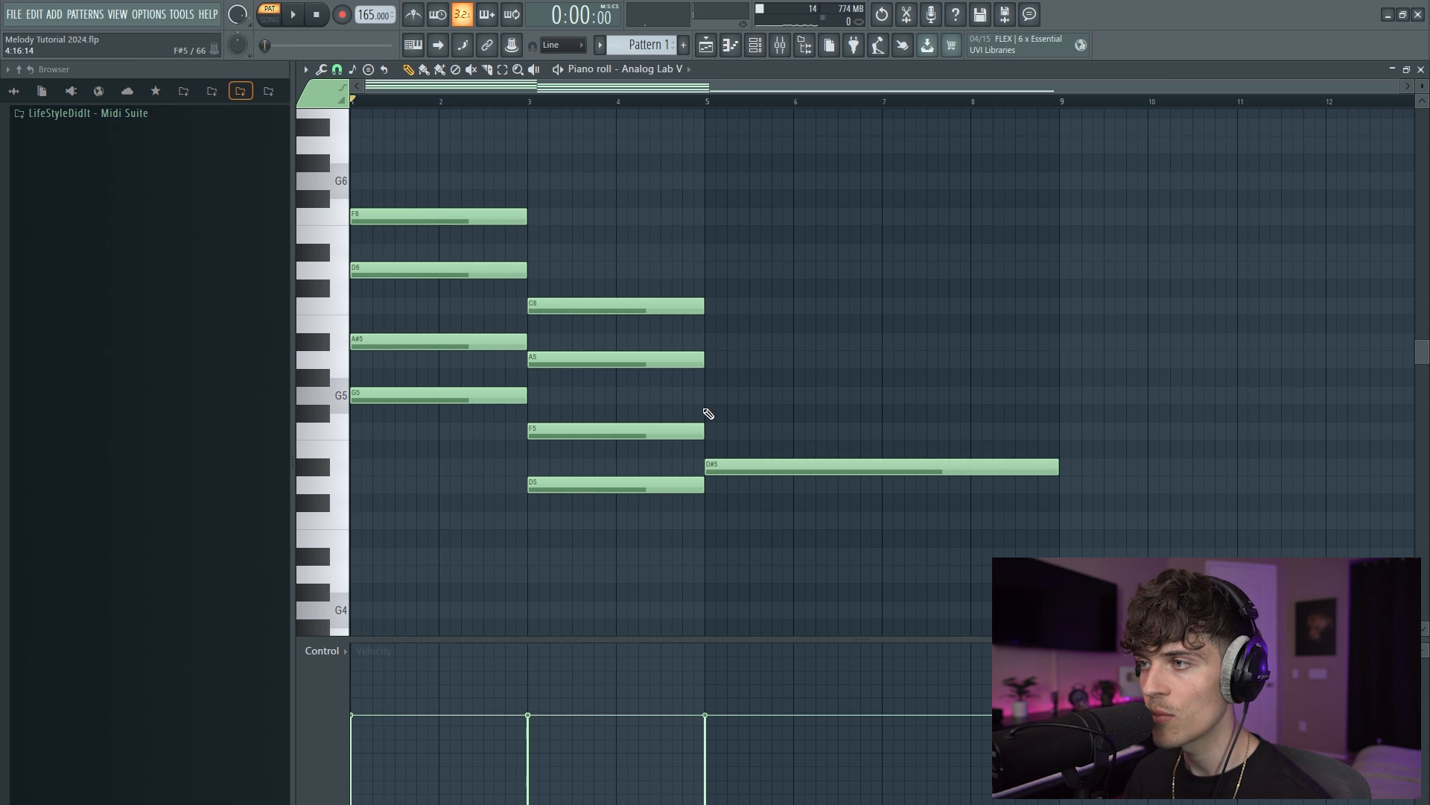
# Step: Build the third chord across bars 5–8 by adding G5, A#5 and D6 above the D#5 root
pyautogui.click(542, 436)
pyautogui.click(713, 342)
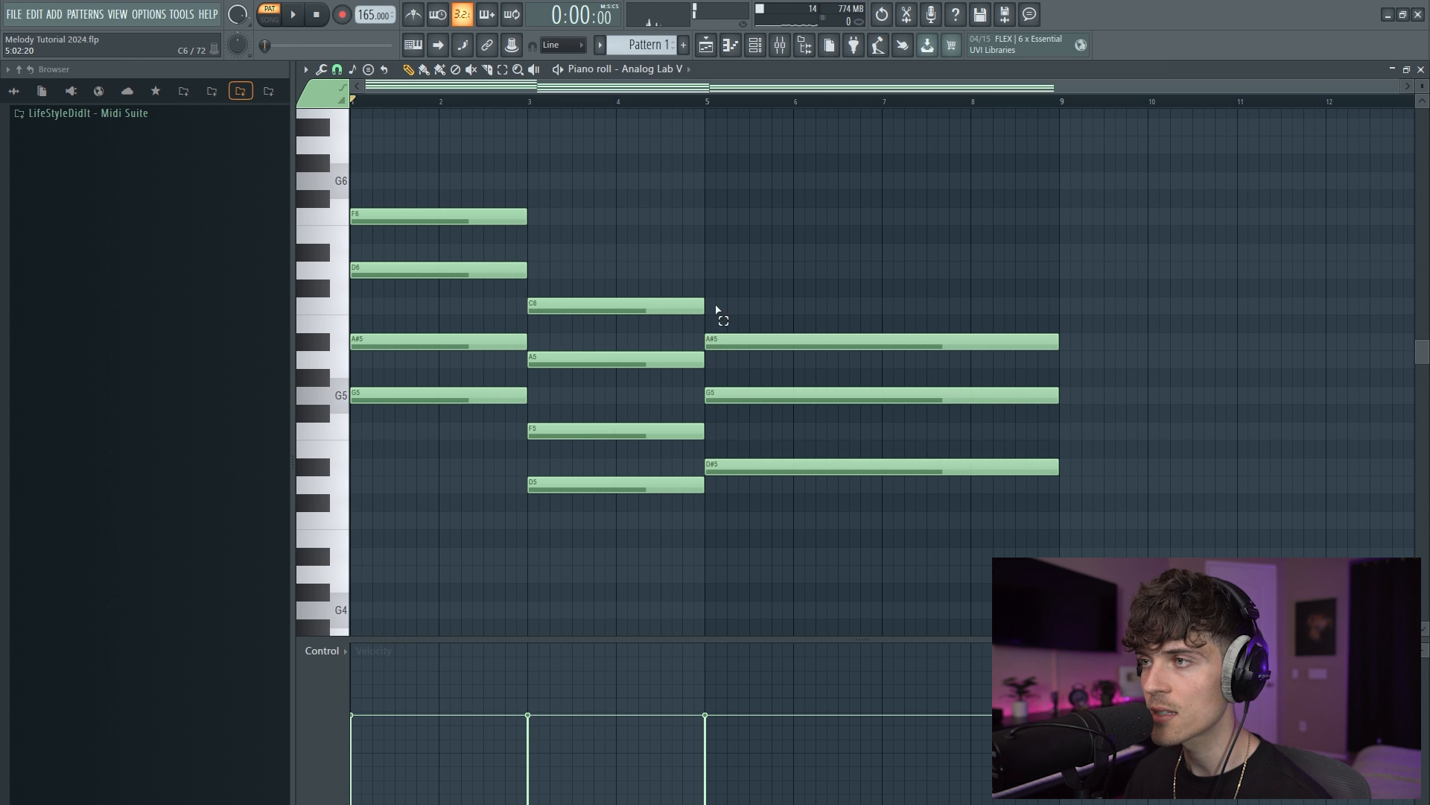
pyautogui.click(717, 272)
pyautogui.moveTo(758, 528)
pyautogui.mouseDown()
pyautogui.moveTo(913, 192)
pyautogui.moveTo(901, 186)
pyautogui.mouseUp()
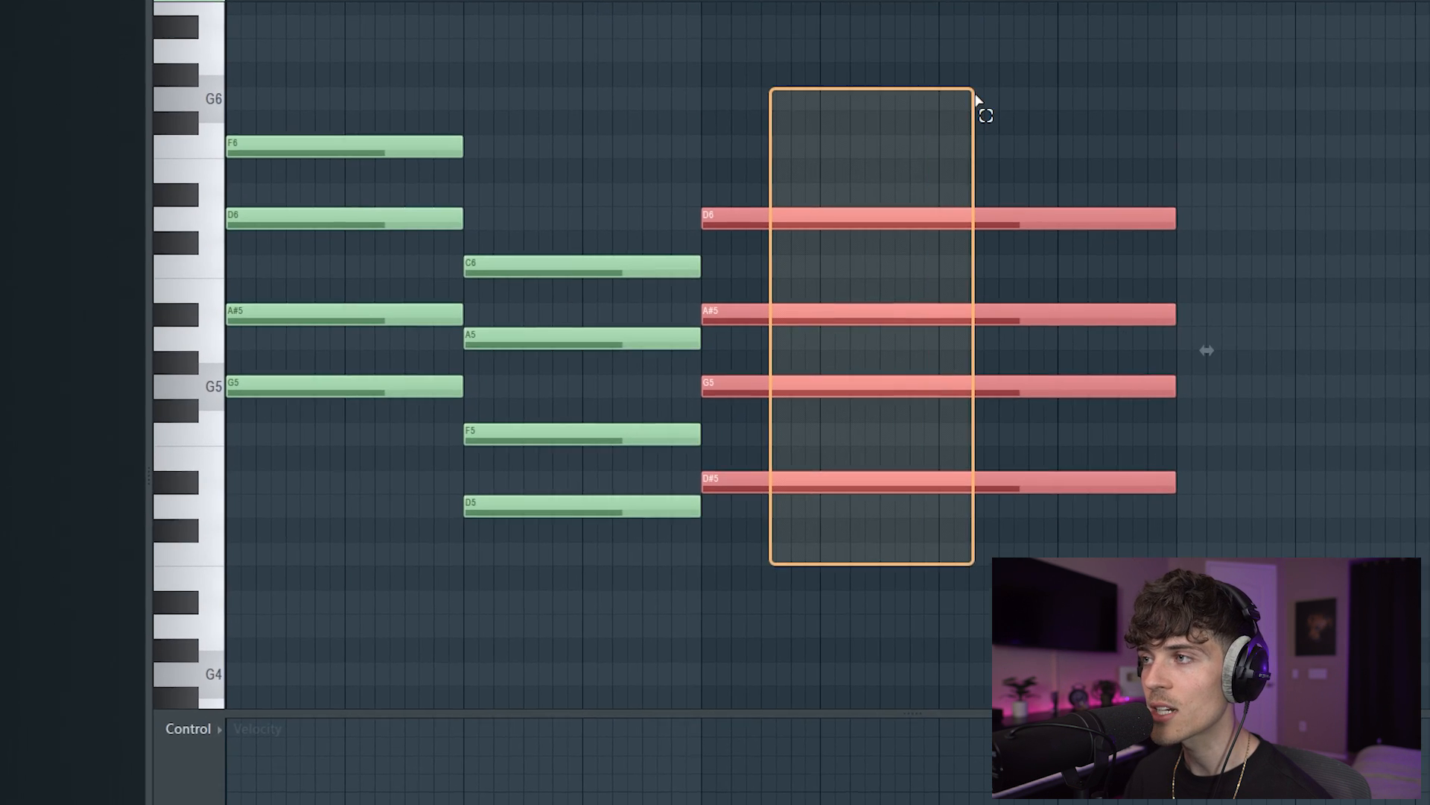
pyautogui.keyDown('ctrl'); pyautogui.click(989, 69); pyautogui.keyUp('ctrl')
pyautogui.moveTo(800, 470); pyautogui.dragTo(854, 407)
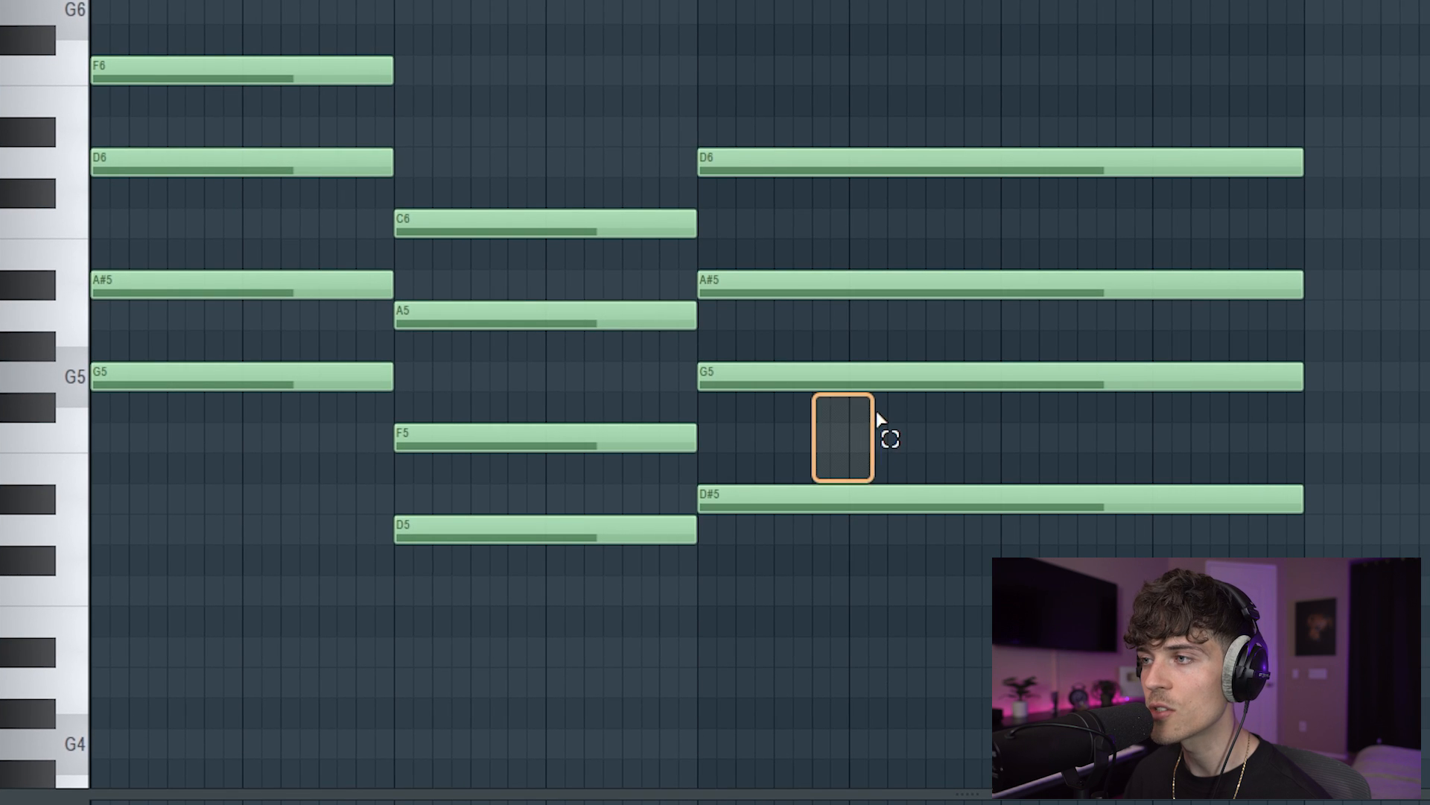
pyautogui.moveTo(812, 607); pyautogui.dragTo(977, 255)
pyautogui.keyDown('ctrl'); pyautogui.click(949, 234); pyautogui.keyUp('ctrl')
pyautogui.moveTo(867, 456); pyautogui.dragTo(897, 422)
pyautogui.moveTo(826, 238); pyautogui.dragTo(899, 56)
pyautogui.moveTo(819, 603); pyautogui.dragTo(970, 45)
pyautogui.keyDown('ctrl'); pyautogui.click(974, 32); pyautogui.keyUp('ctrl')
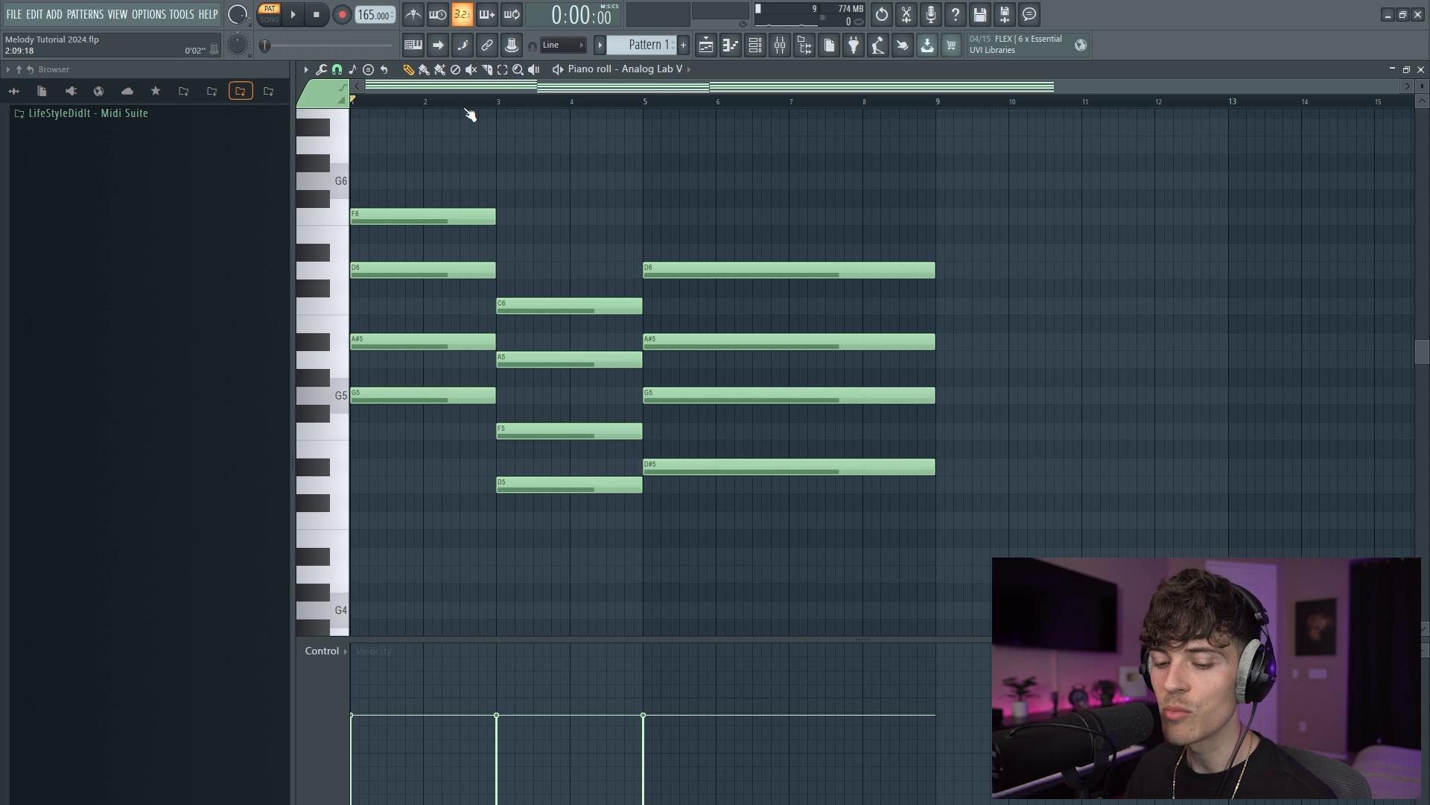
# Step: Randomize the velocities of all the chord notes
pyautogui.hotkey('ctrl', 'a')
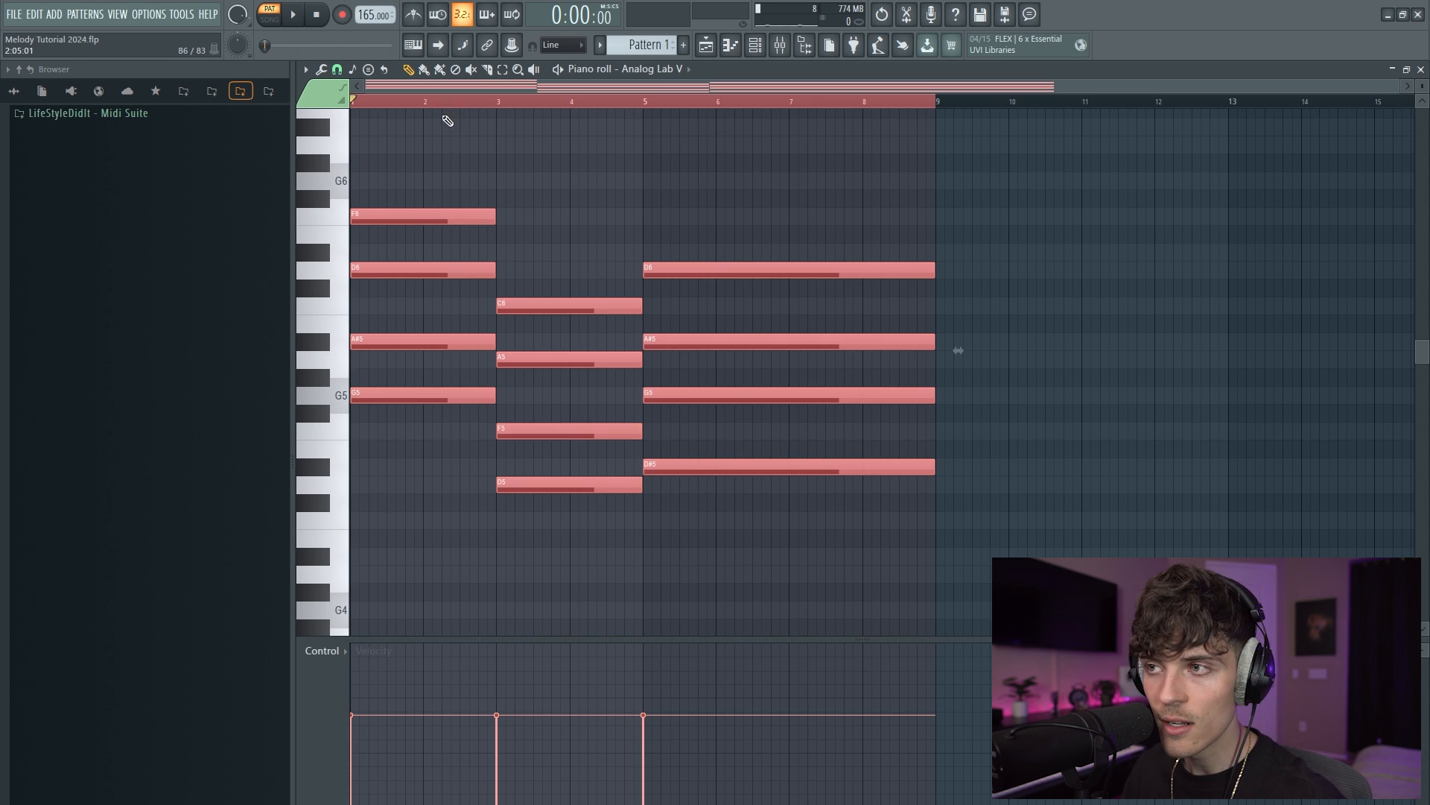
pyautogui.hotkey('alt', 'r')
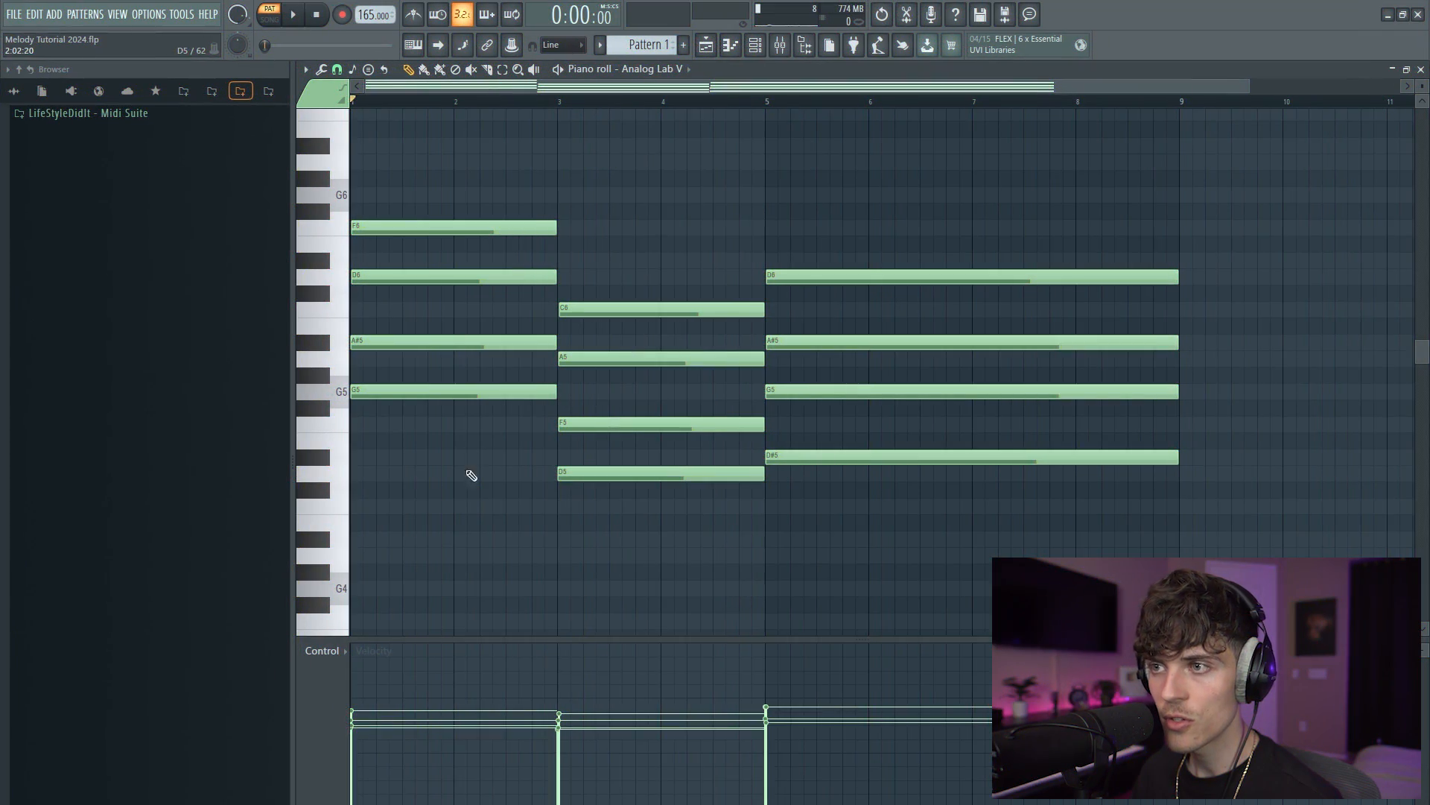
# Step: Duplicate the chord roots G5, D5 and D#5 one octave lower as bass notes
pyautogui.keyDown('ctrl'); pyautogui.click(480, 392); pyautogui.keyUp('ctrl')
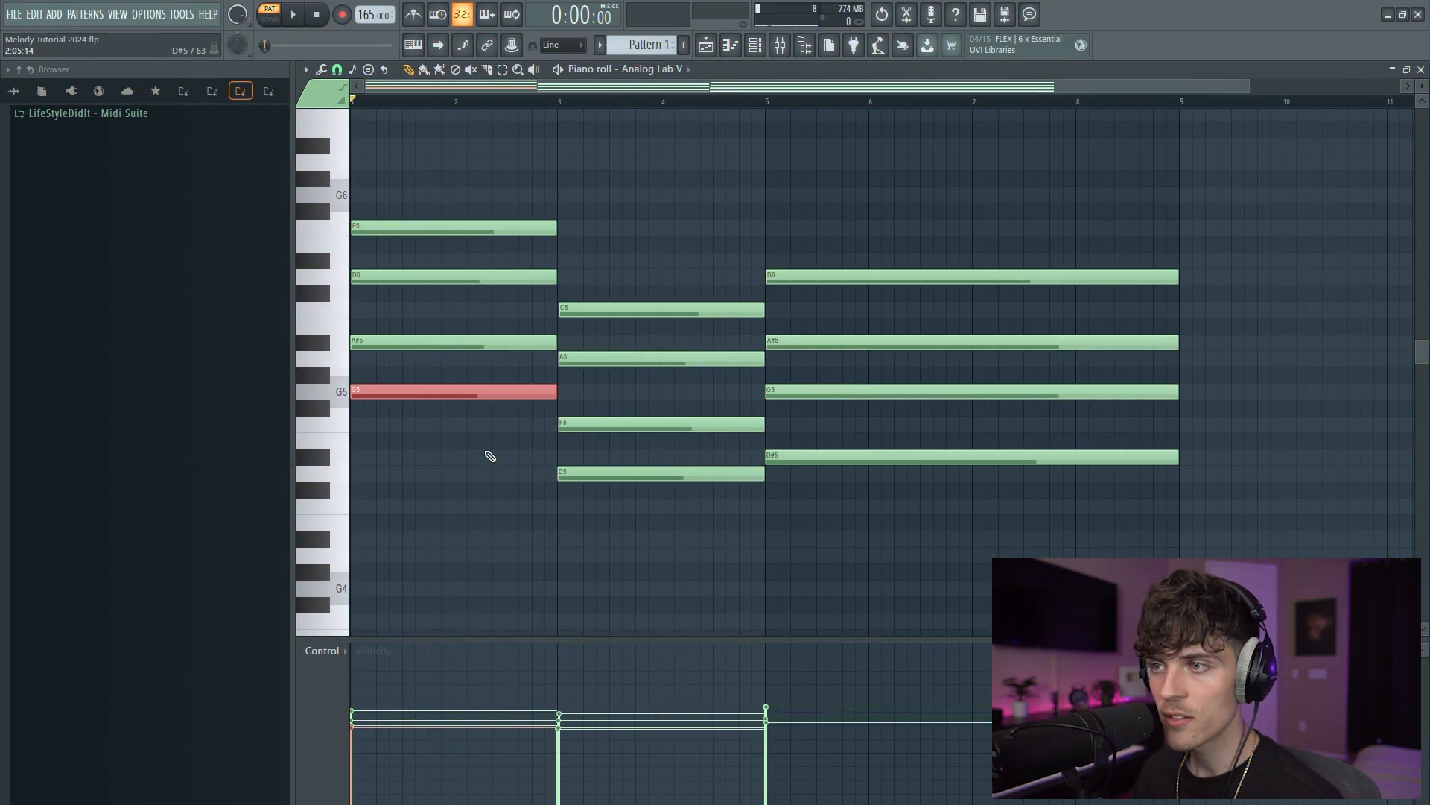
pyautogui.keyDown('ctrl'); pyautogui.click(796, 459); pyautogui.keyUp('ctrl')
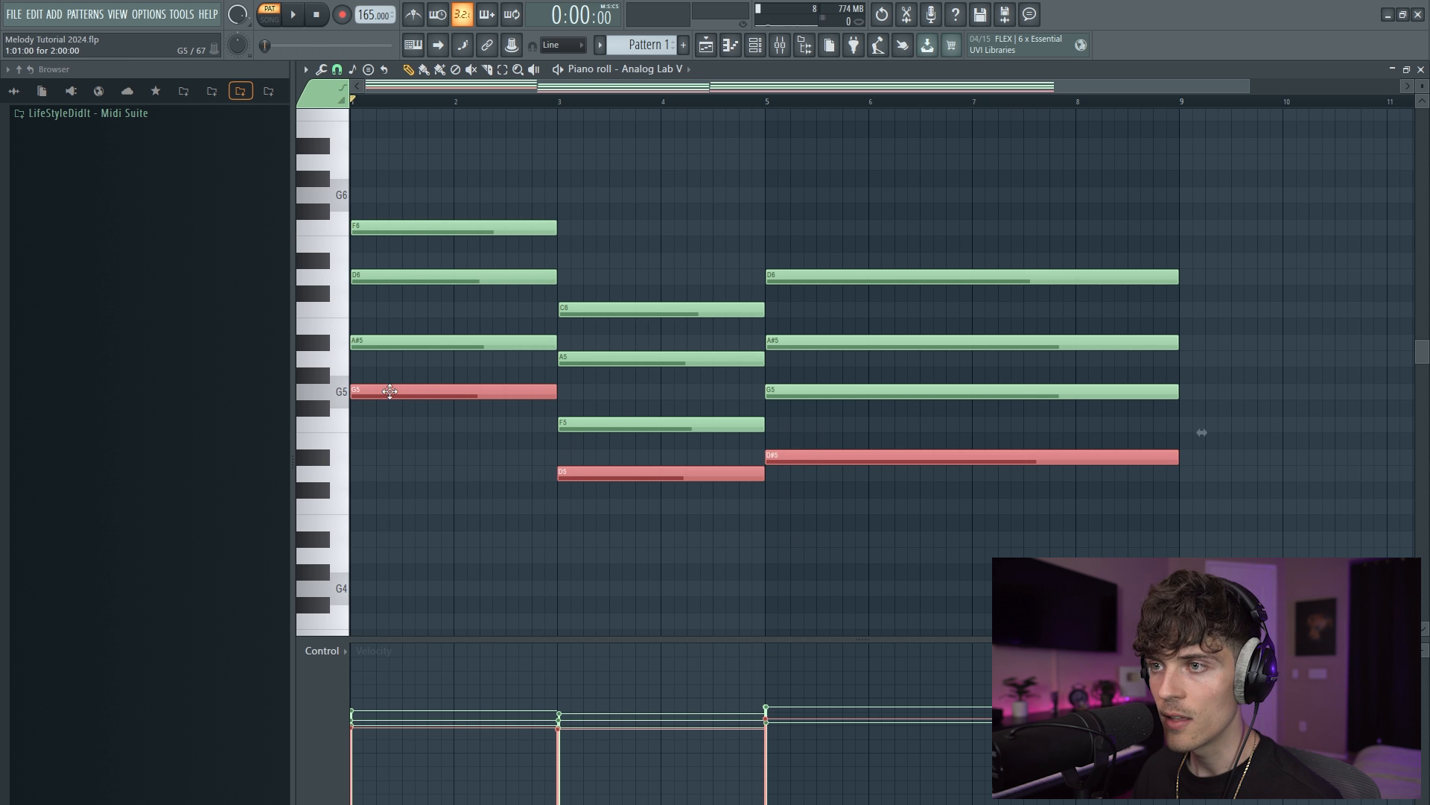
pyautogui.hotkey('ctrl', 'Down')
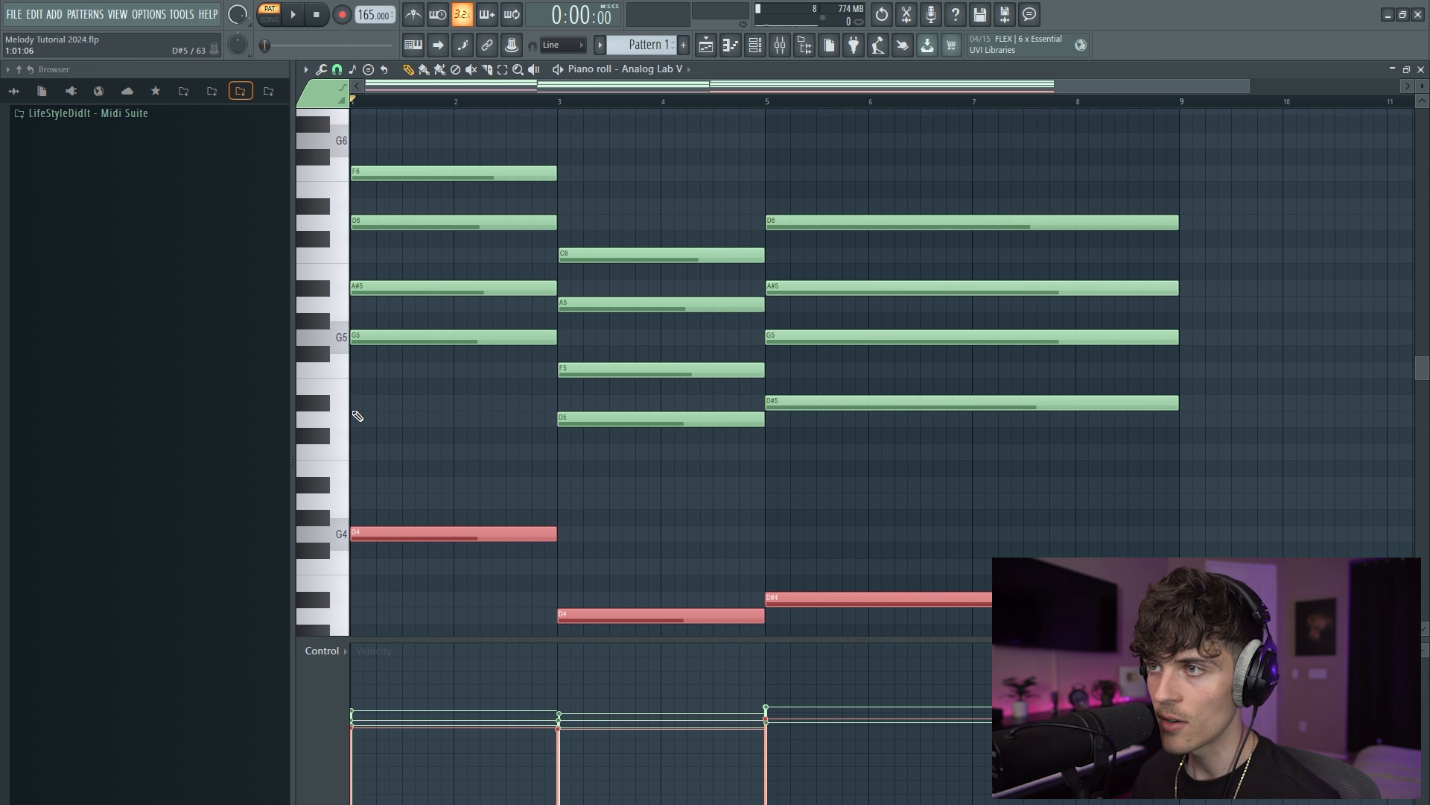
# Step: Lower the entire pattern by one octave and play back the progression
pyautogui.keyDown('ctrl'); pyautogui.click(454, 450); pyautogui.keyUp('ctrl')
pyautogui.press('space')
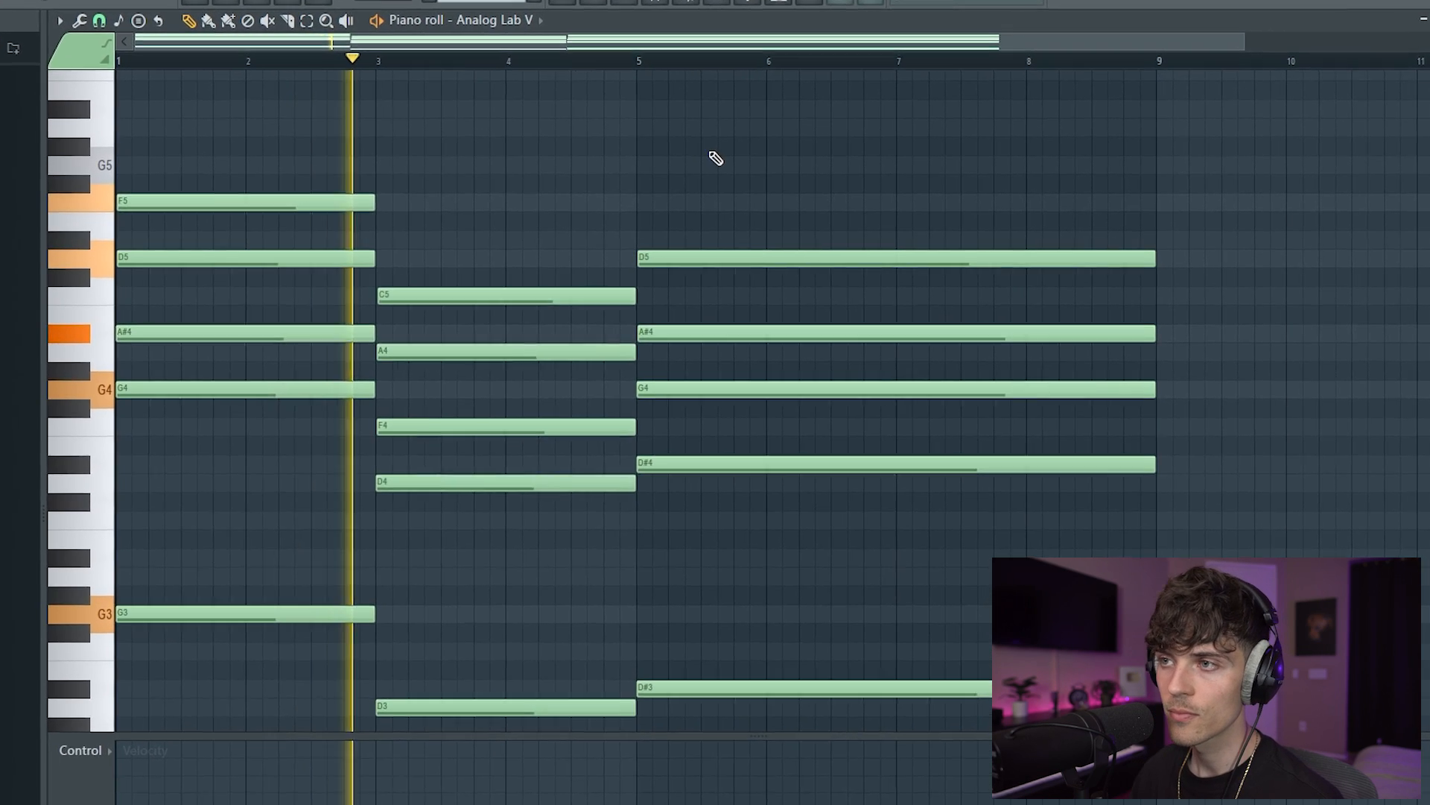
pyautogui.scroll(-1, 674, 140)
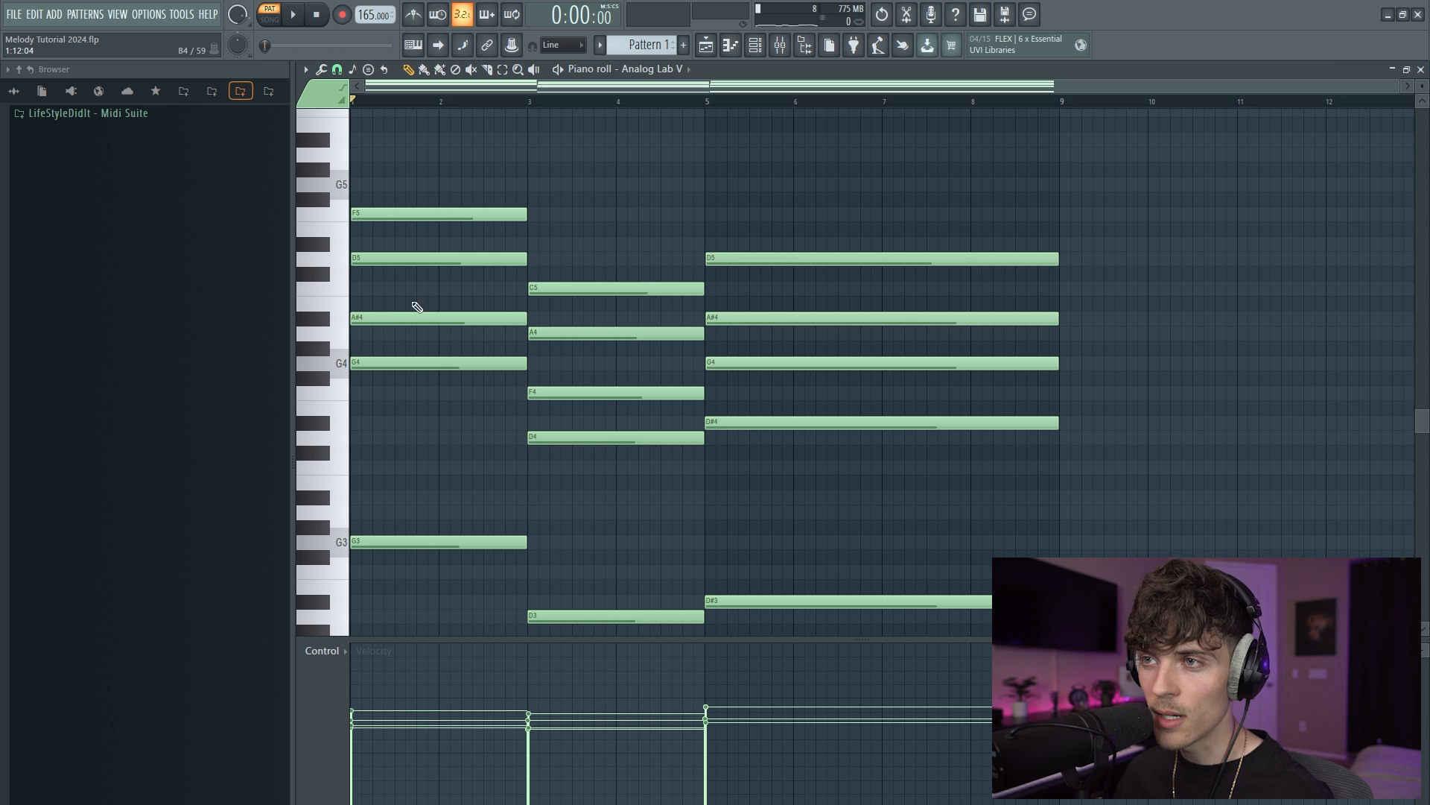
# Step: Move the first chord's A#4 and F5 notes to start at bar 2 and raise them one octave
pyautogui.click(406, 316)
pyautogui.keyDown('ctrl'); pyautogui.click(419, 216); pyautogui.keyUp('ctrl')
pyautogui.moveTo(411, 218); pyautogui.dragTo(495, 222)
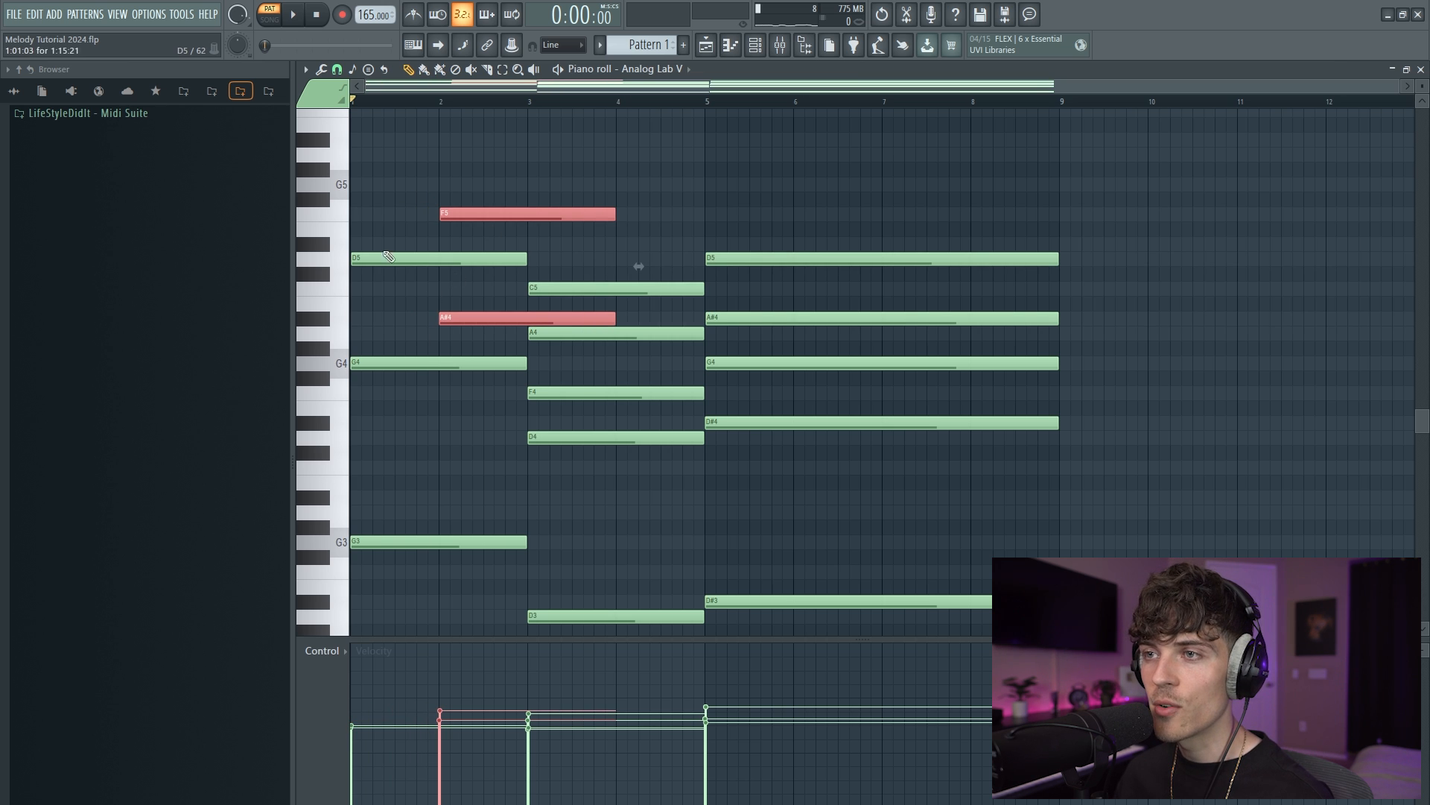
pyautogui.click(405, 278)
pyautogui.moveTo(373, 329); pyautogui.dragTo(382, 385)
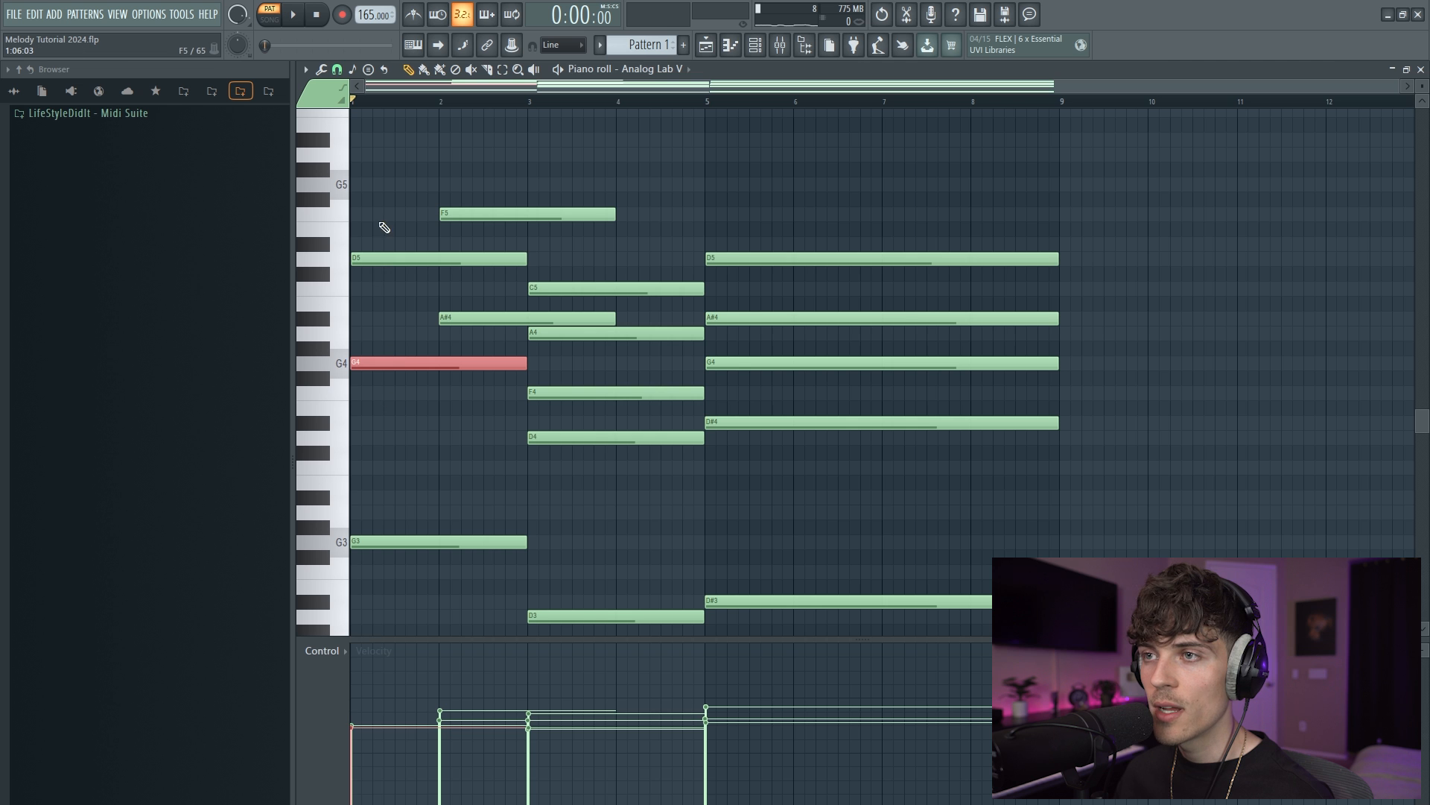
pyautogui.moveTo(385, 227); pyautogui.dragTo(396, 300)
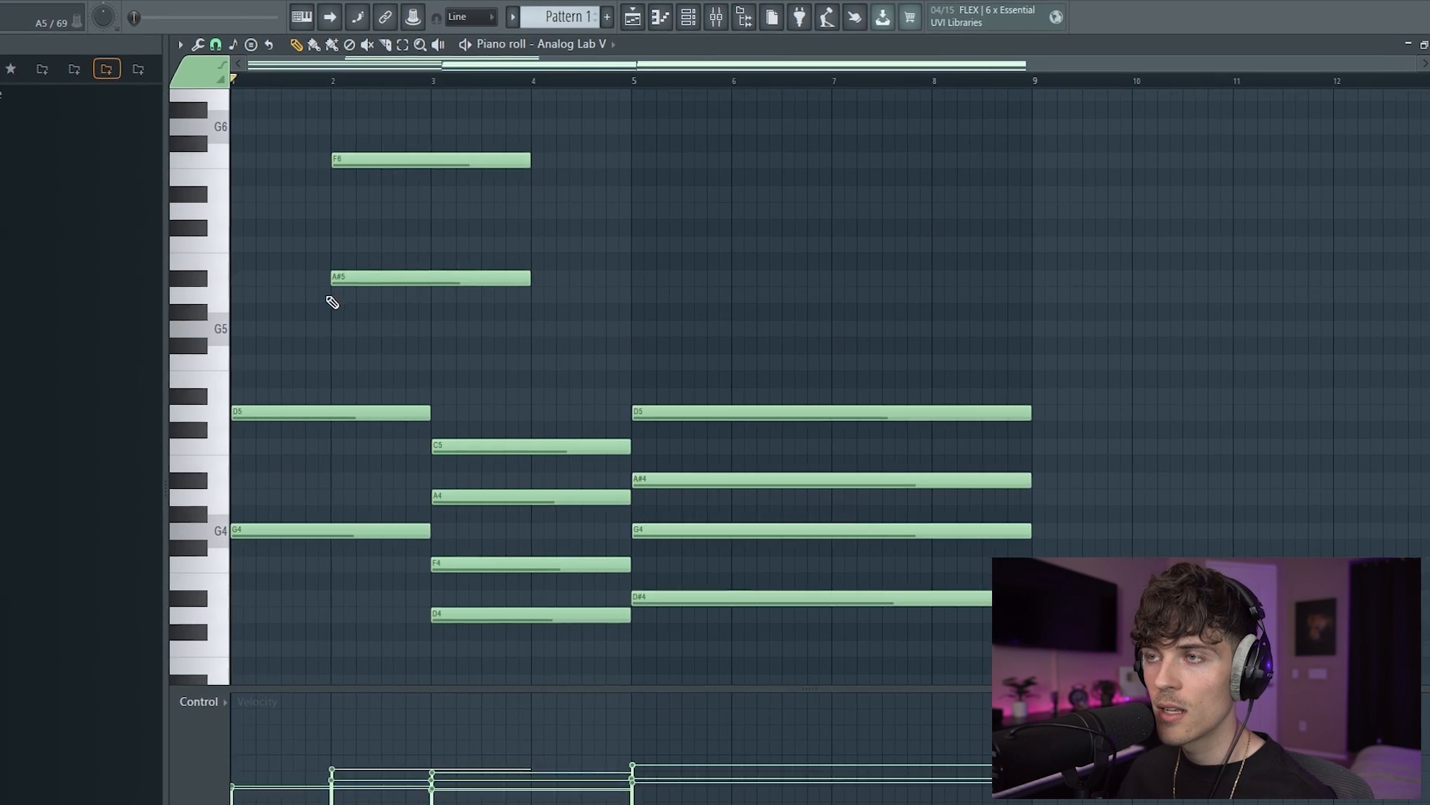
# Step: Stagger the high notes in bar 1, starting A#5 halfway through the bar and F6 three quarters through, while auditioning playback
pyautogui.moveTo(329, 280); pyautogui.dragTo(273, 295)
pyautogui.moveTo(181, 275)
pyautogui.mouseDown()
pyautogui.moveTo(208, 281)
pyautogui.moveTo(185, 288)
pyautogui.mouseUp()
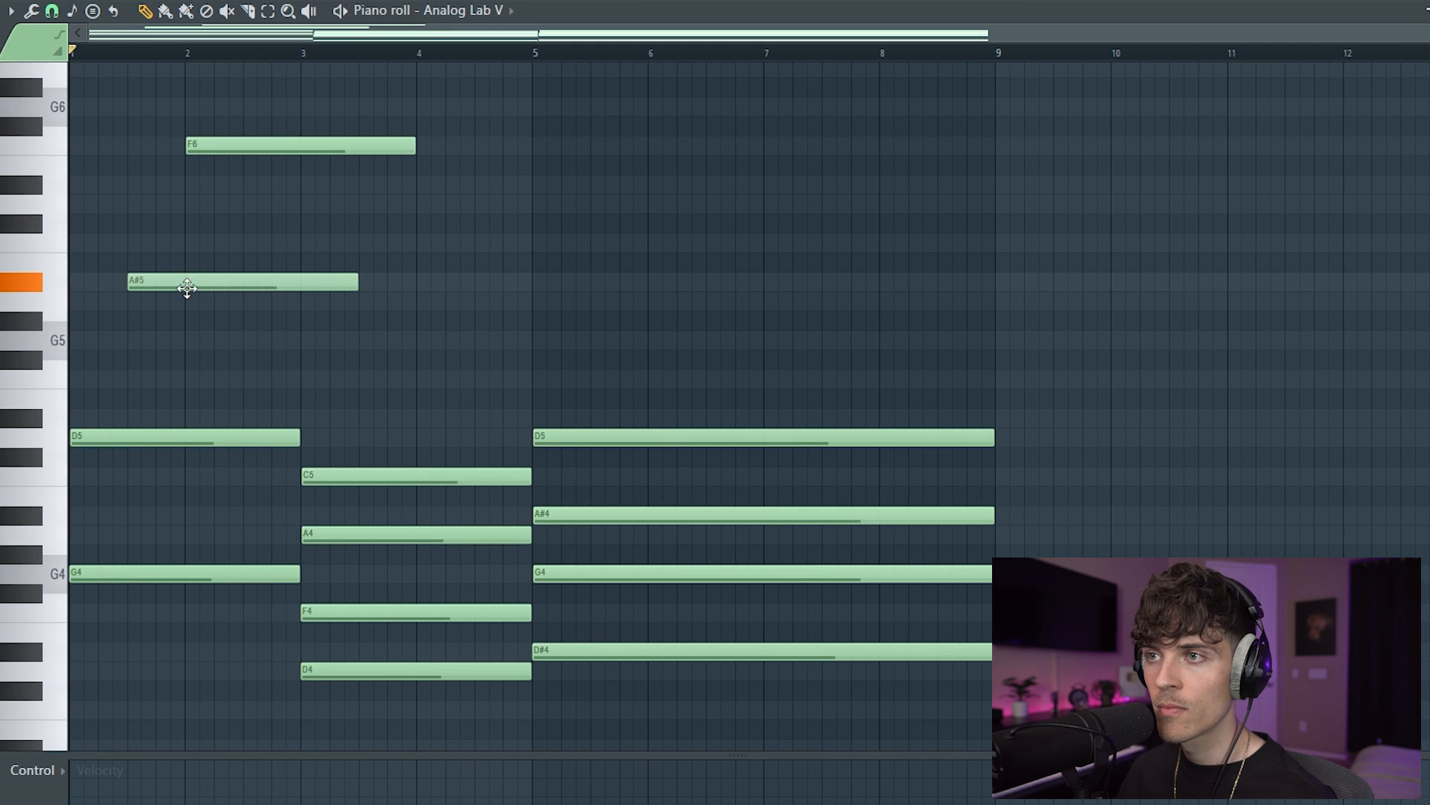
pyautogui.moveTo(239, 154); pyautogui.dragTo(212, 154)
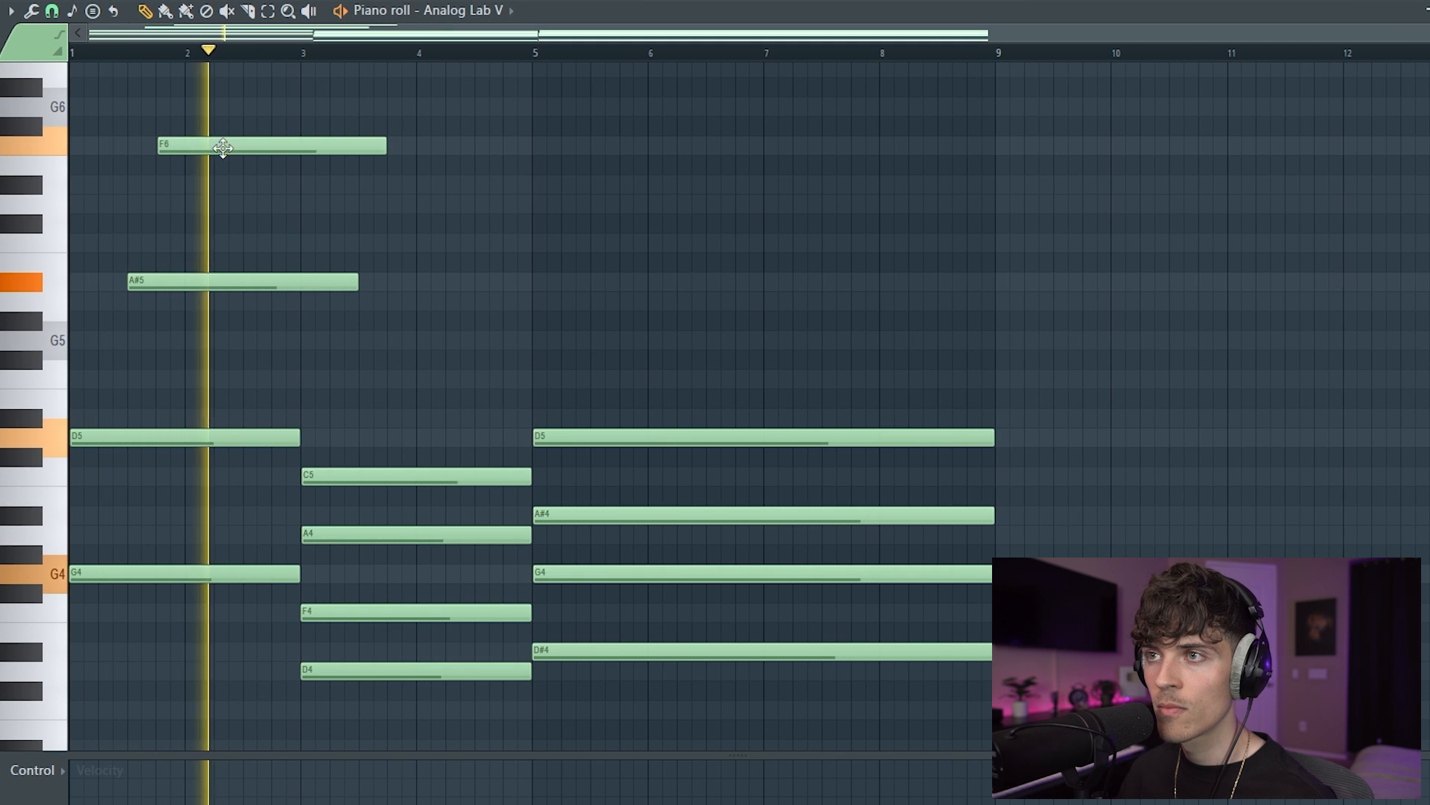
pyautogui.press('space')
# Step: Shorten the high A#5 note to one bar and play the pattern from the start
pyautogui.scroll(-1, 210, 217)
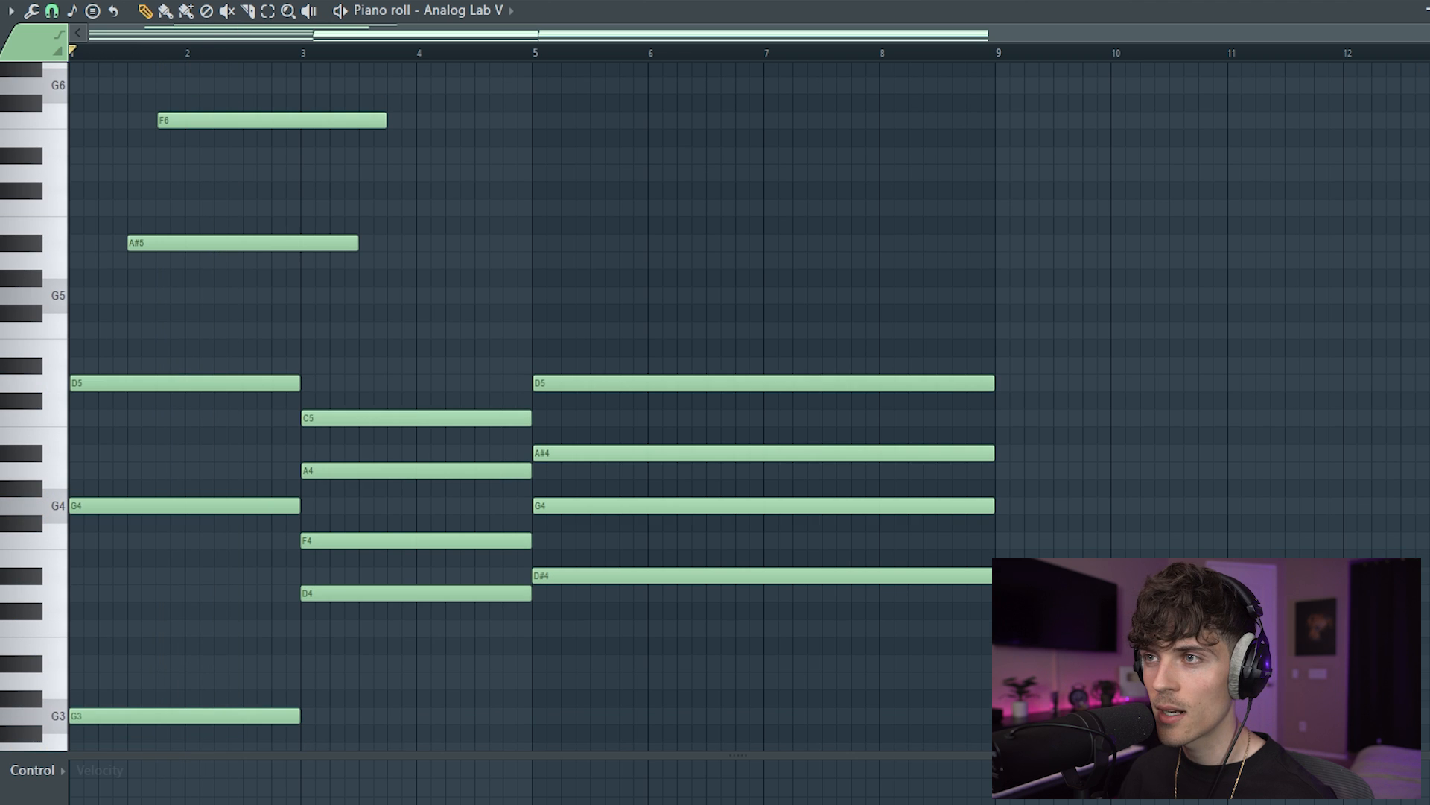
pyautogui.scroll(-1, 246, 309)
pyautogui.press('space')
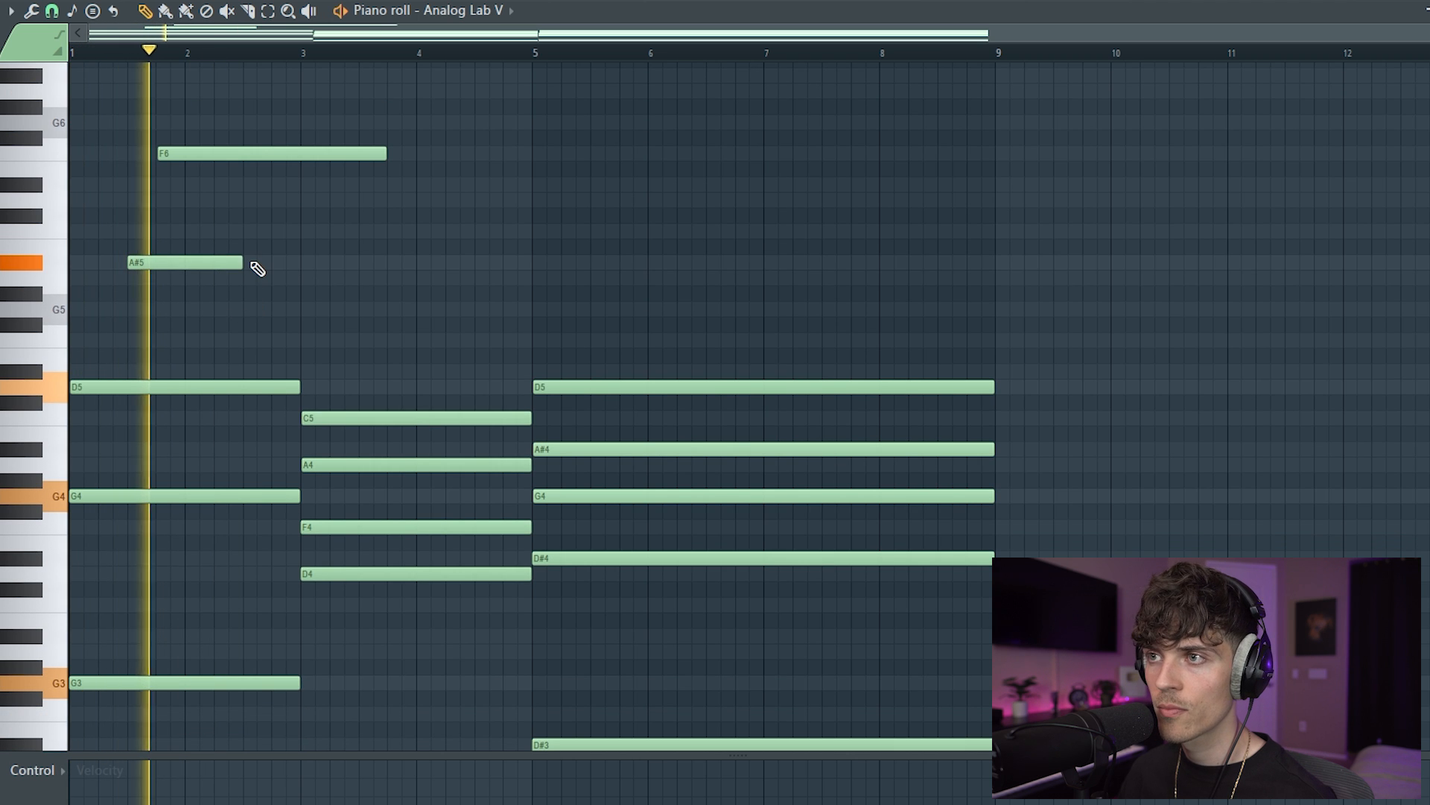
# Step: Add a half-bar A#5 note ending at bar 3 and shorten the F6 note to end halfway through bar 2
pyautogui.moveTo(250, 257); pyautogui.dragTo(255, 310)
pyautogui.press('space')
pyautogui.press('space')
pyautogui.moveTo(358, 264); pyautogui.dragTo(290, 307)
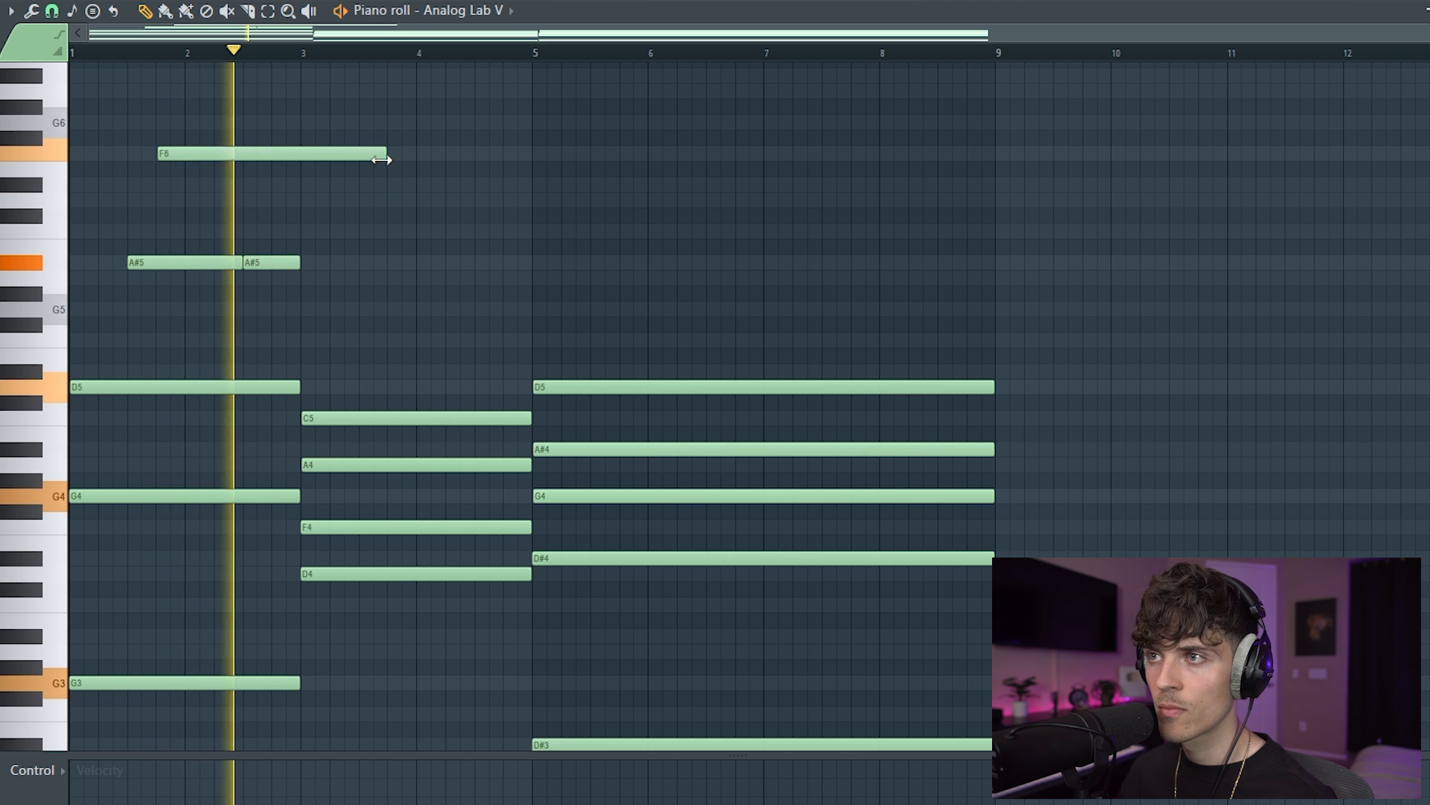
pyautogui.moveTo(386, 153); pyautogui.dragTo(284, 155)
pyautogui.moveTo(275, 231); pyautogui.dragTo(246, 253)
pyautogui.press('space')
# Step: Raise the second chord's F4 and C5 notes by one octave
pyautogui.scroll(-2, 386, 285)
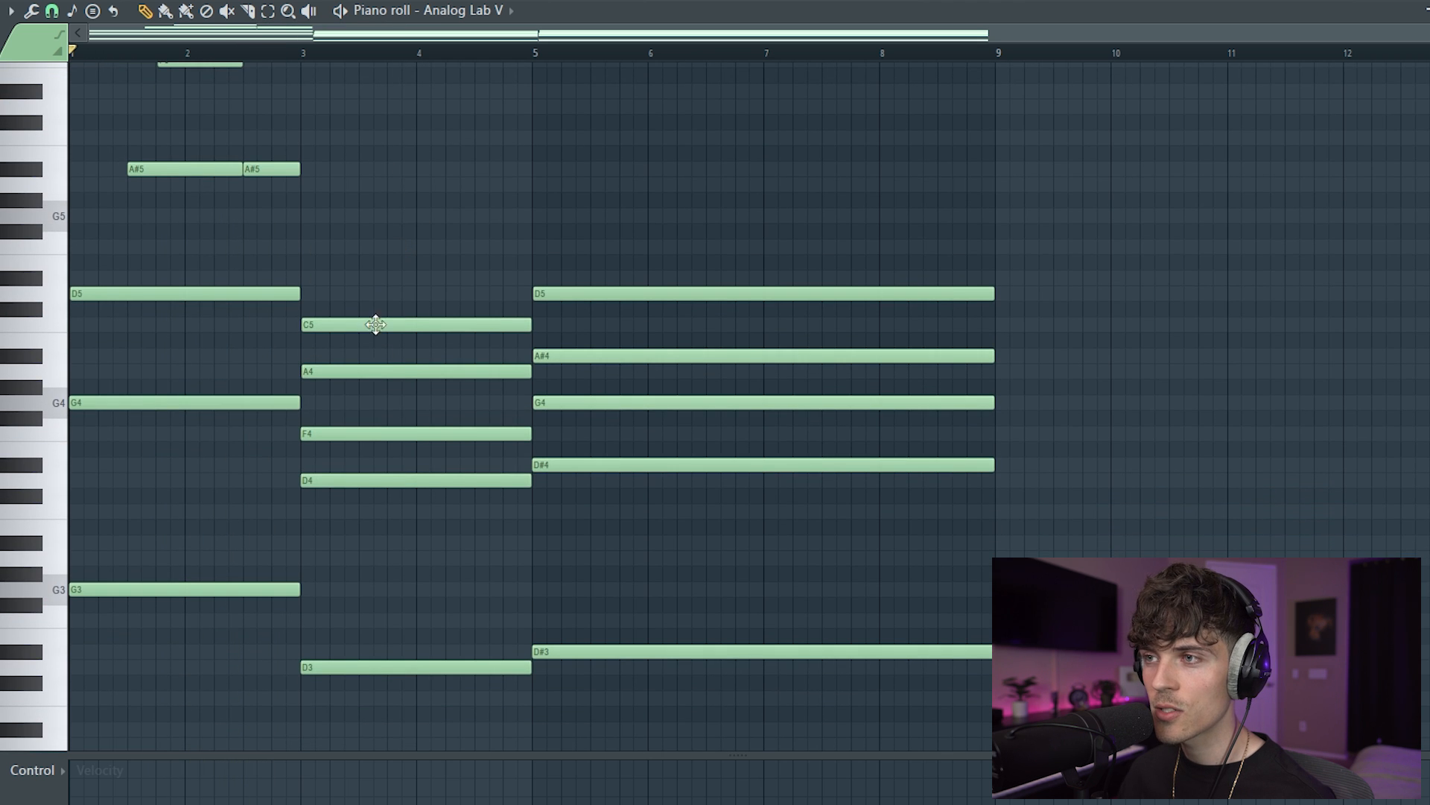
pyautogui.scroll(-2, 365, 477)
pyautogui.moveTo(379, 376); pyautogui.dragTo(378, 397)
pyautogui.moveTo(390, 330); pyautogui.dragTo(391, 348)
pyautogui.moveTo(395, 257); pyautogui.dragTo(396, 283)
pyautogui.moveTo(400, 225); pyautogui.dragTo(397, 247)
pyautogui.keyDown('ctrl'); pyautogui.click(415, 207); pyautogui.keyUp('ctrl')
pyautogui.keyDown('ctrl'); pyautogui.click(384, 342); pyautogui.keyUp('ctrl')
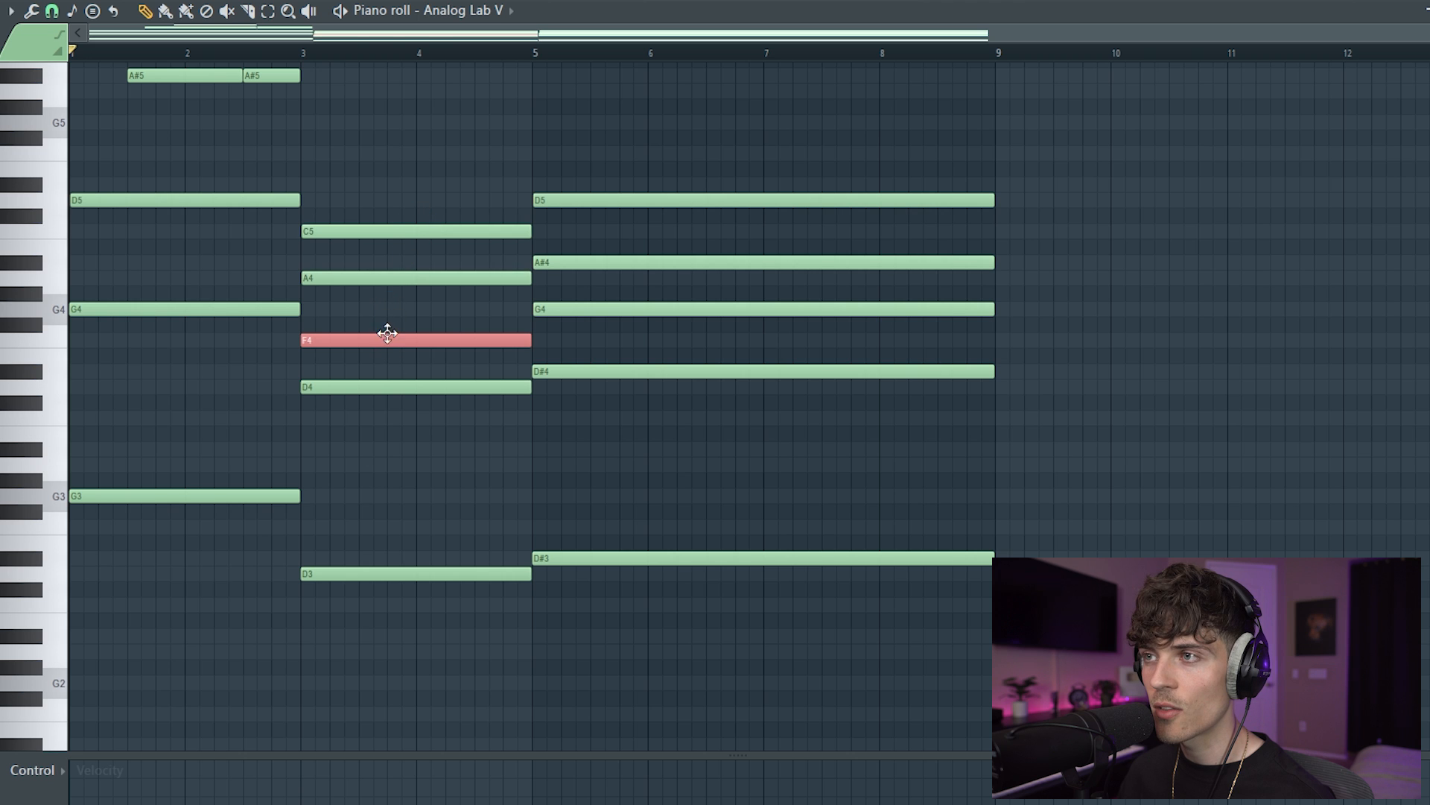
pyautogui.keyDown('ctrl'); pyautogui.keyDown('shift'); pyautogui.click(384, 229); pyautogui.keyUp('shift'); pyautogui.keyUp('ctrl')
pyautogui.hotkey('ctrl', 'Up')
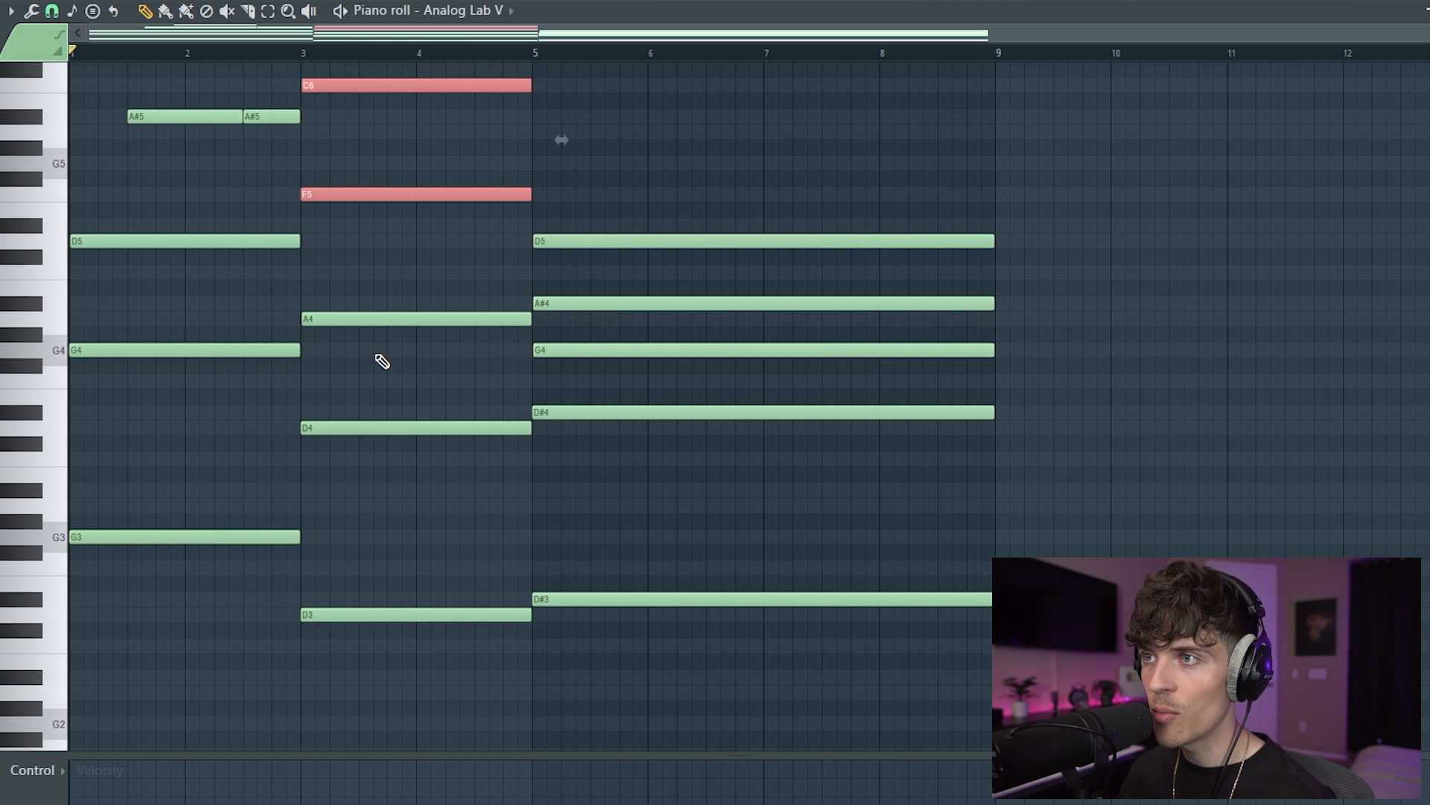
# Step: Move the raised F5 and C6 notes to start halfway through bar 3 and shorten both to one bar
pyautogui.scroll(1, 400, 288)
pyautogui.moveTo(389, 246); pyautogui.dragTo(447, 252)
pyautogui.click(430, 304)
pyautogui.keyDown('ctrl'); pyautogui.click(587, 132); pyautogui.keyUp('ctrl')
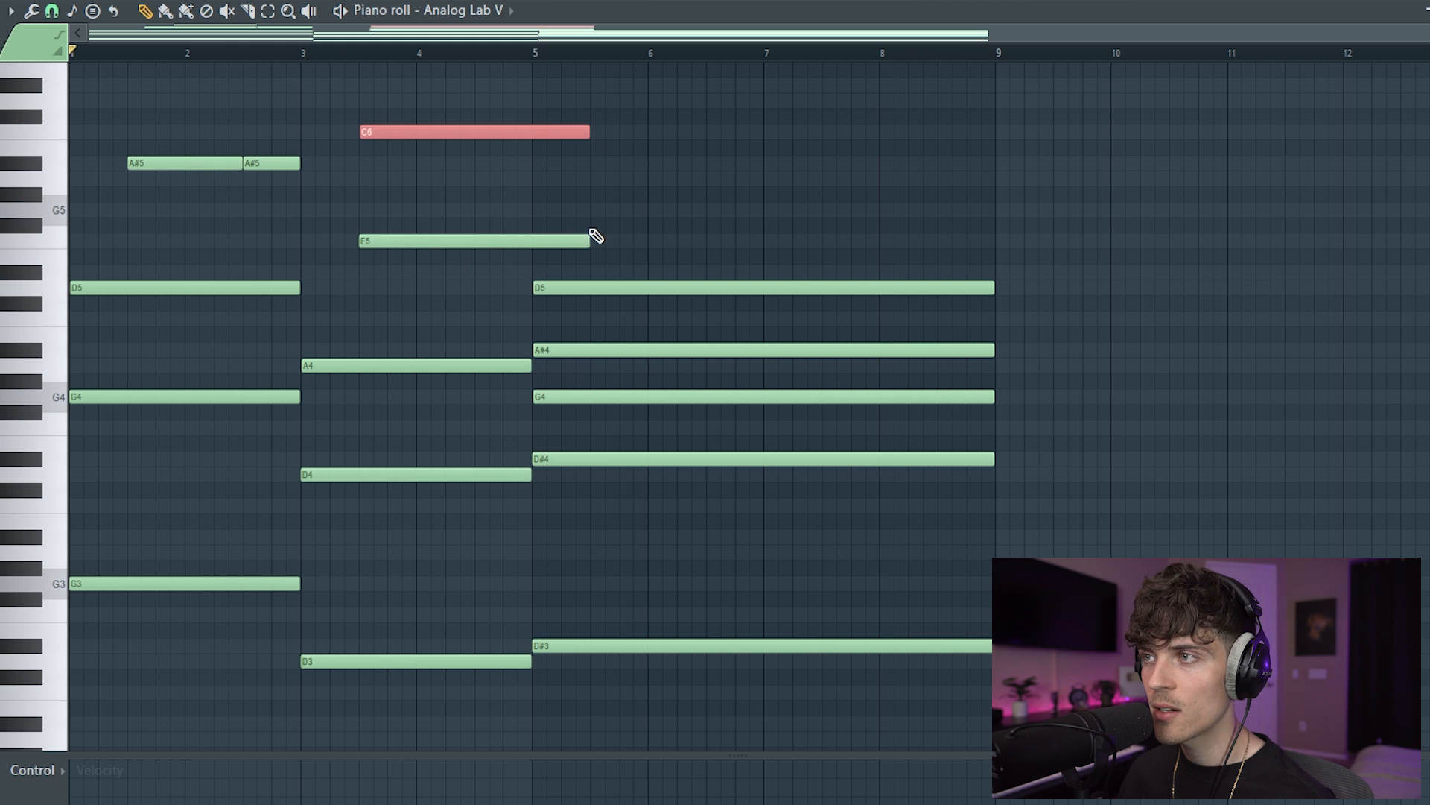
pyautogui.moveTo(519, 277); pyautogui.dragTo(495, 190)
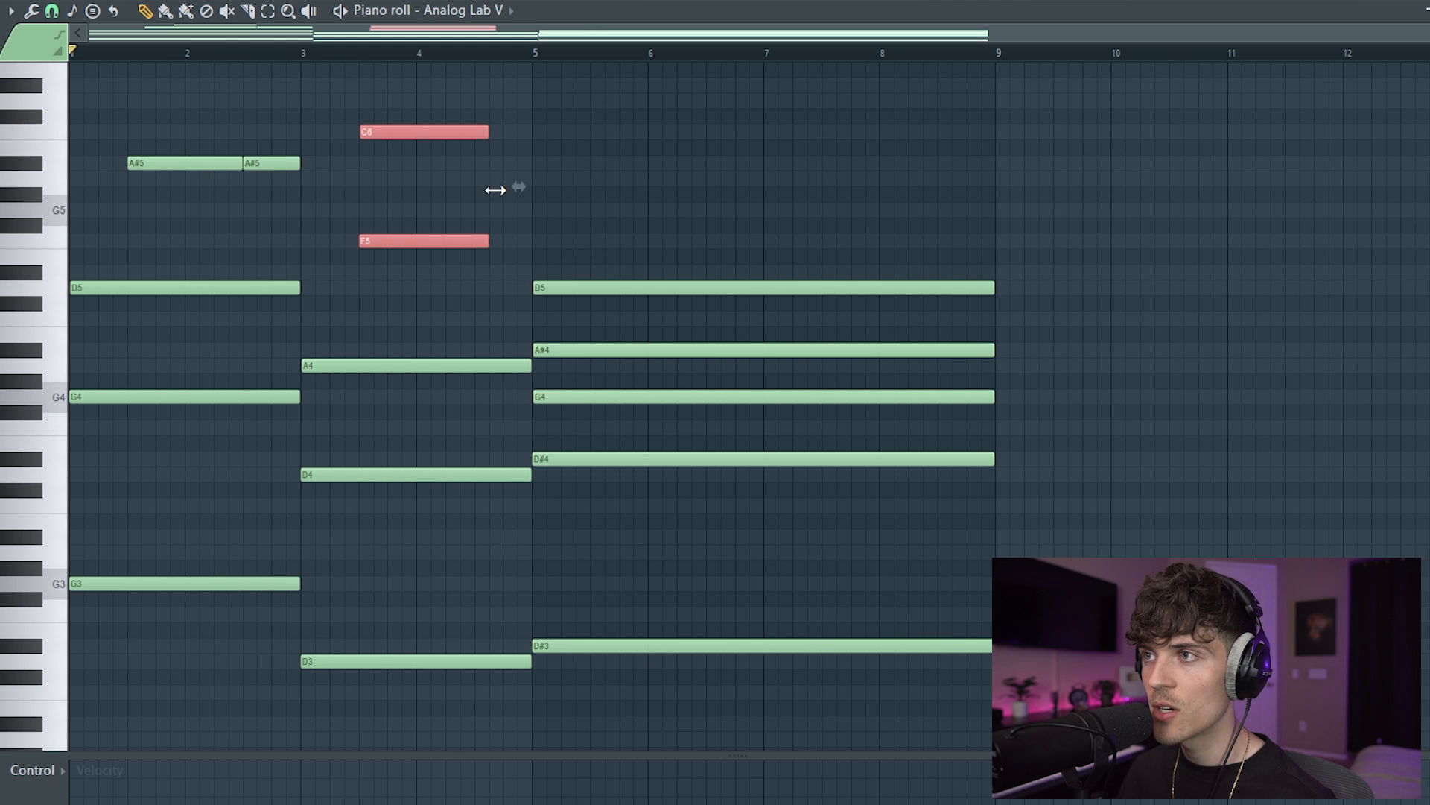
pyautogui.click(690, 230)
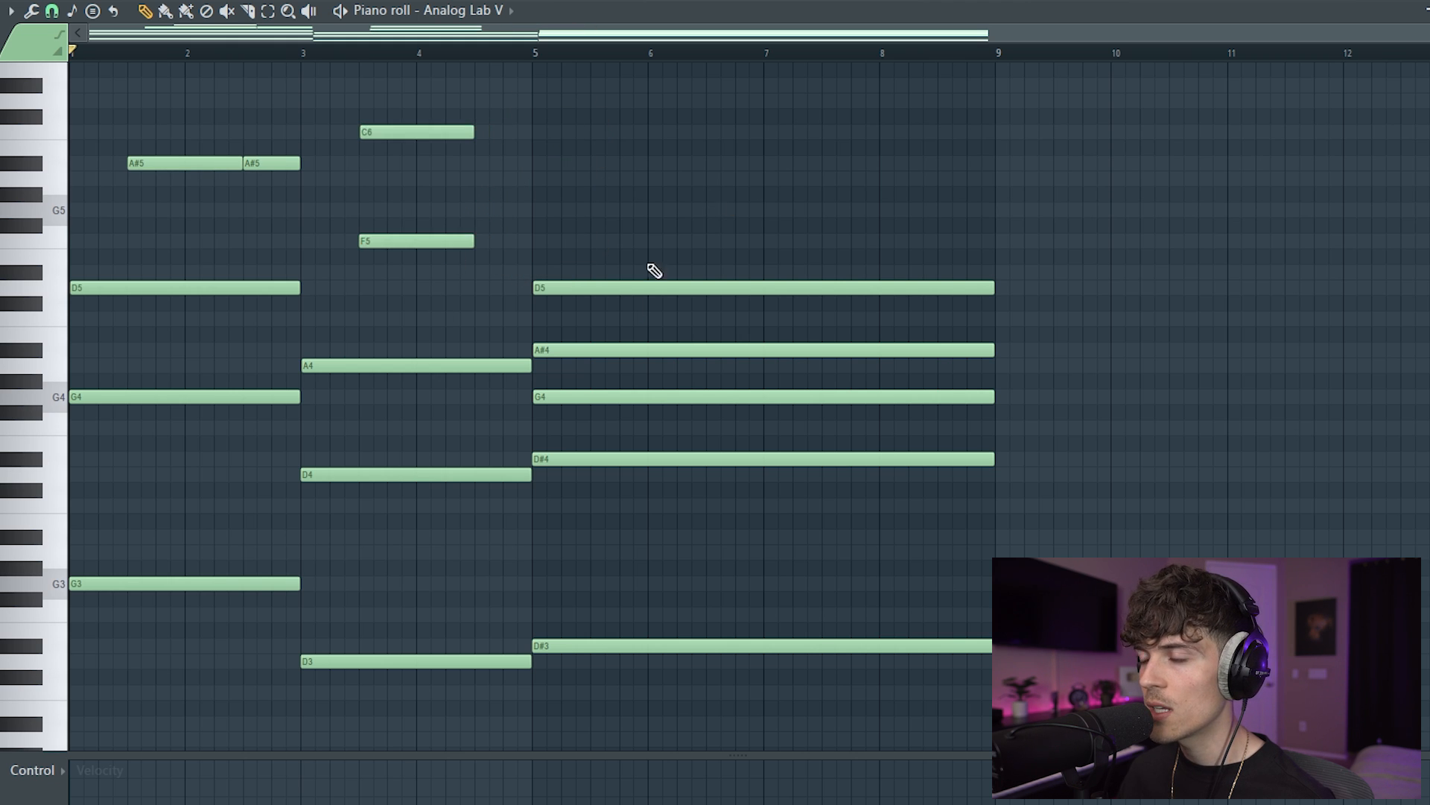
# Step: Raise the third chord's G4 and D5 notes by one octave
pyautogui.scroll(-3, 626, 332)
pyautogui.keyDown('ctrl'); pyautogui.click(619, 366); pyautogui.keyUp('ctrl')
pyautogui.keyDown('ctrl'); pyautogui.click(624, 306); pyautogui.keyUp('ctrl')
pyautogui.keyDown('ctrl'); pyautogui.click(630, 256); pyautogui.keyUp('ctrl')
pyautogui.keyDown('ctrl'); pyautogui.click(630, 195); pyautogui.keyUp('ctrl')
pyautogui.keyDown('ctrl'); pyautogui.click(622, 306); pyautogui.keyUp('ctrl')
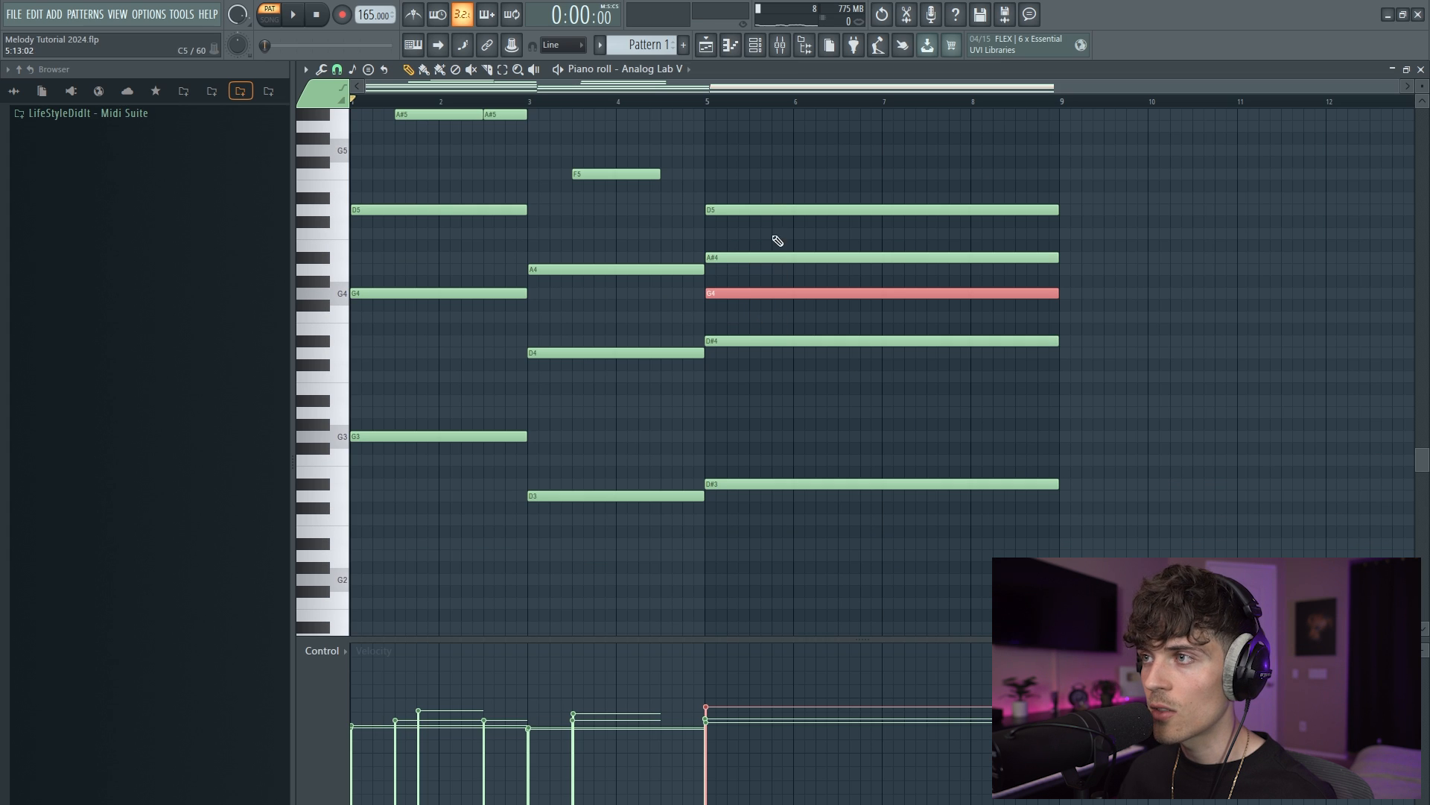
pyautogui.keyDown('ctrl'); pyautogui.click(764, 208); pyautogui.keyUp('ctrl')
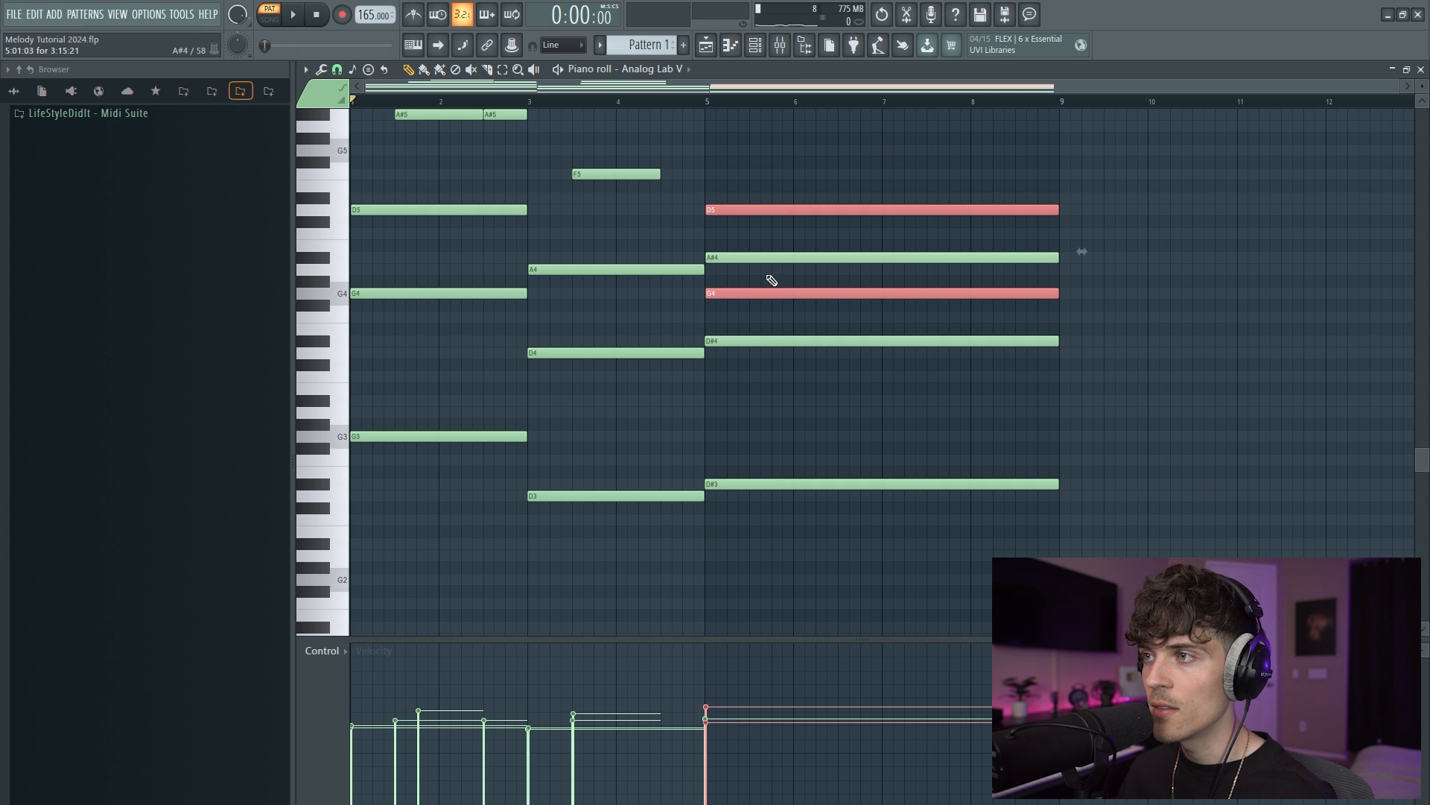
pyautogui.hotkey('ctrl', 'Up')
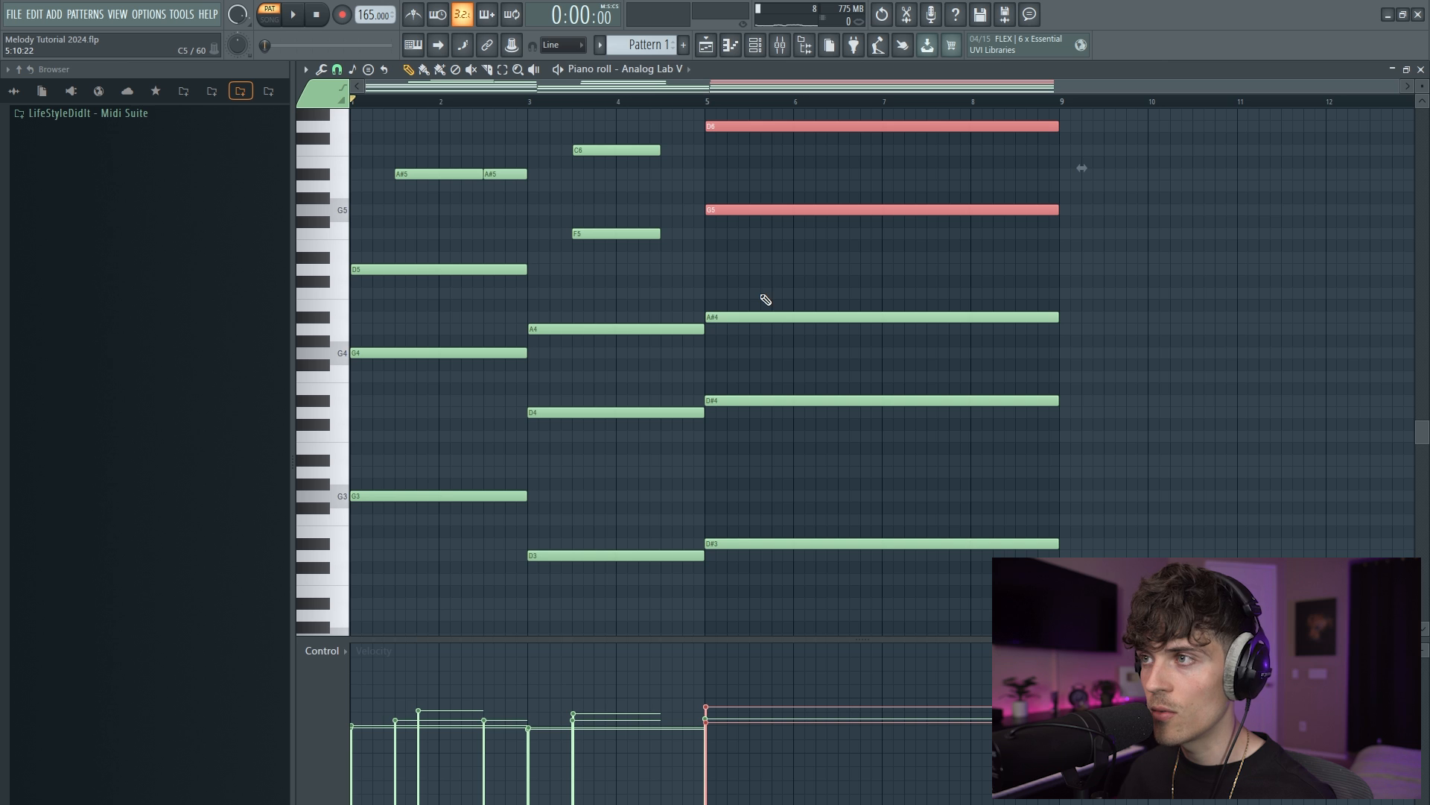
pyautogui.click(770, 271)
# Step: Move the raised G5 note to start halfway through bar 5 and play the pattern from the start
pyautogui.scroll(1, 768, 266)
pyautogui.scroll(1, 671, 228)
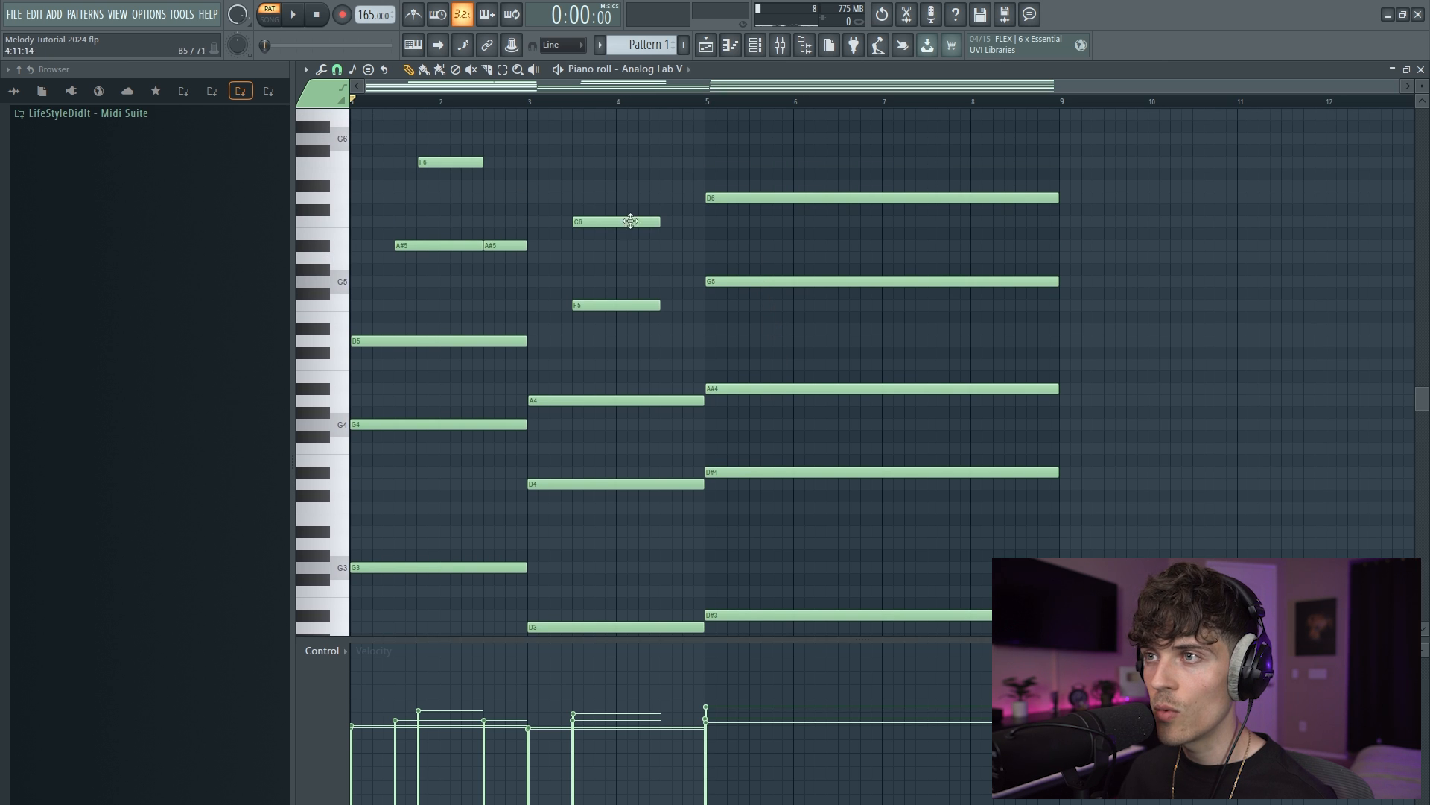
pyautogui.moveTo(397, 133); pyautogui.dragTo(853, 323)
pyautogui.keyDown('ctrl'); pyautogui.click(849, 320); pyautogui.keyUp('ctrl')
pyautogui.moveTo(765, 281); pyautogui.dragTo(807, 281)
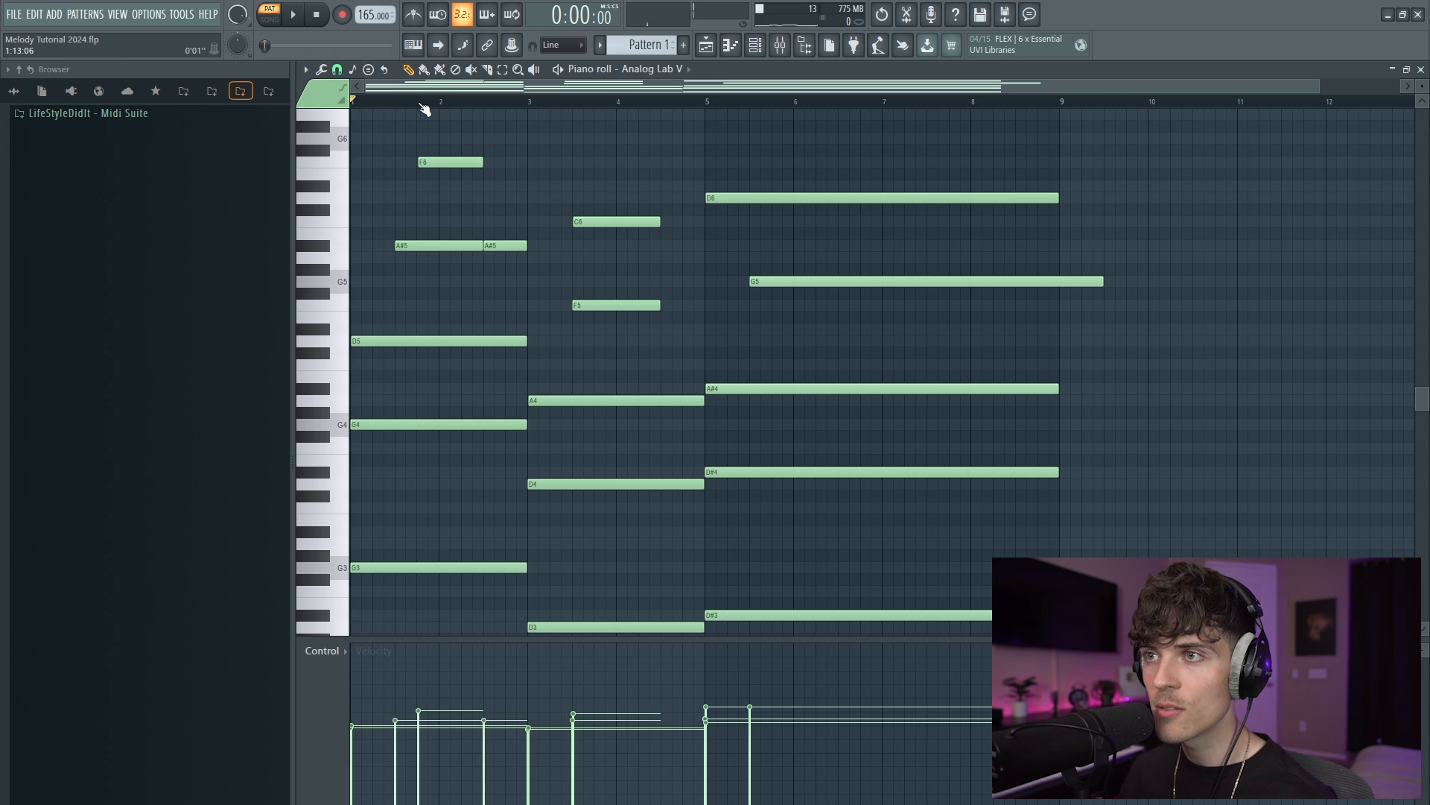
pyautogui.press('space')
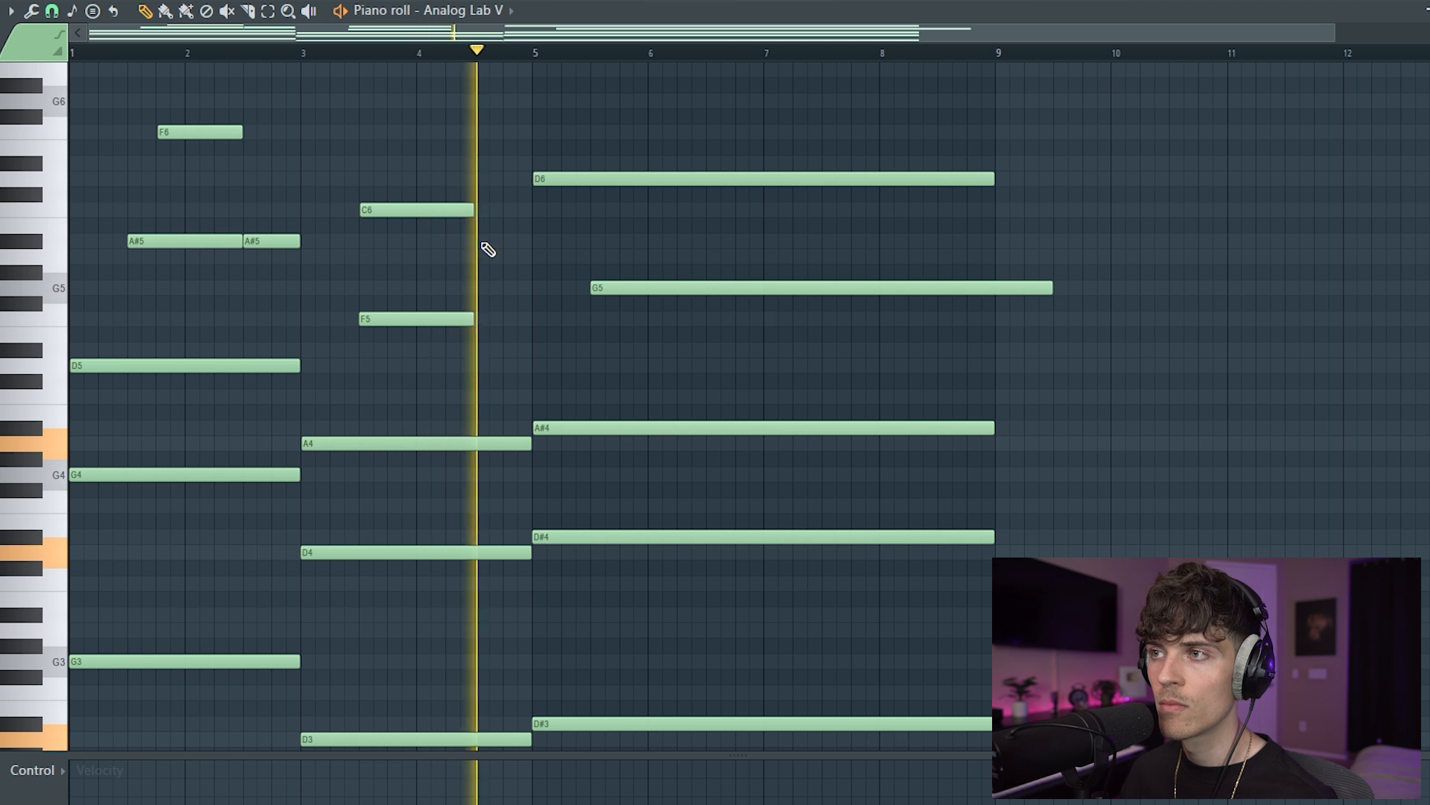
pyautogui.press('space')
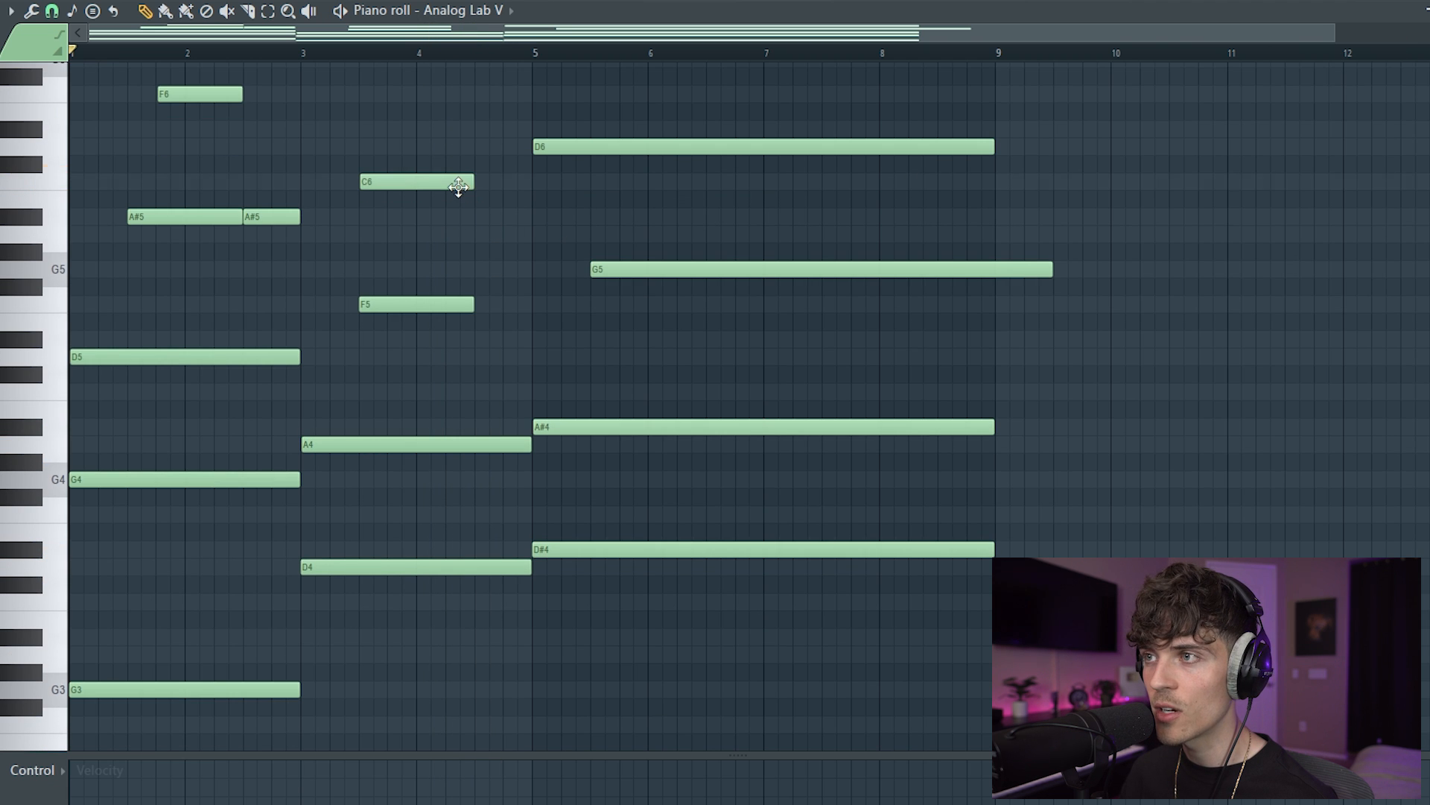
# Step: Add a one-bar A#5 note starting halfway through bar 4, following the C6 note
pyautogui.click(490, 218)
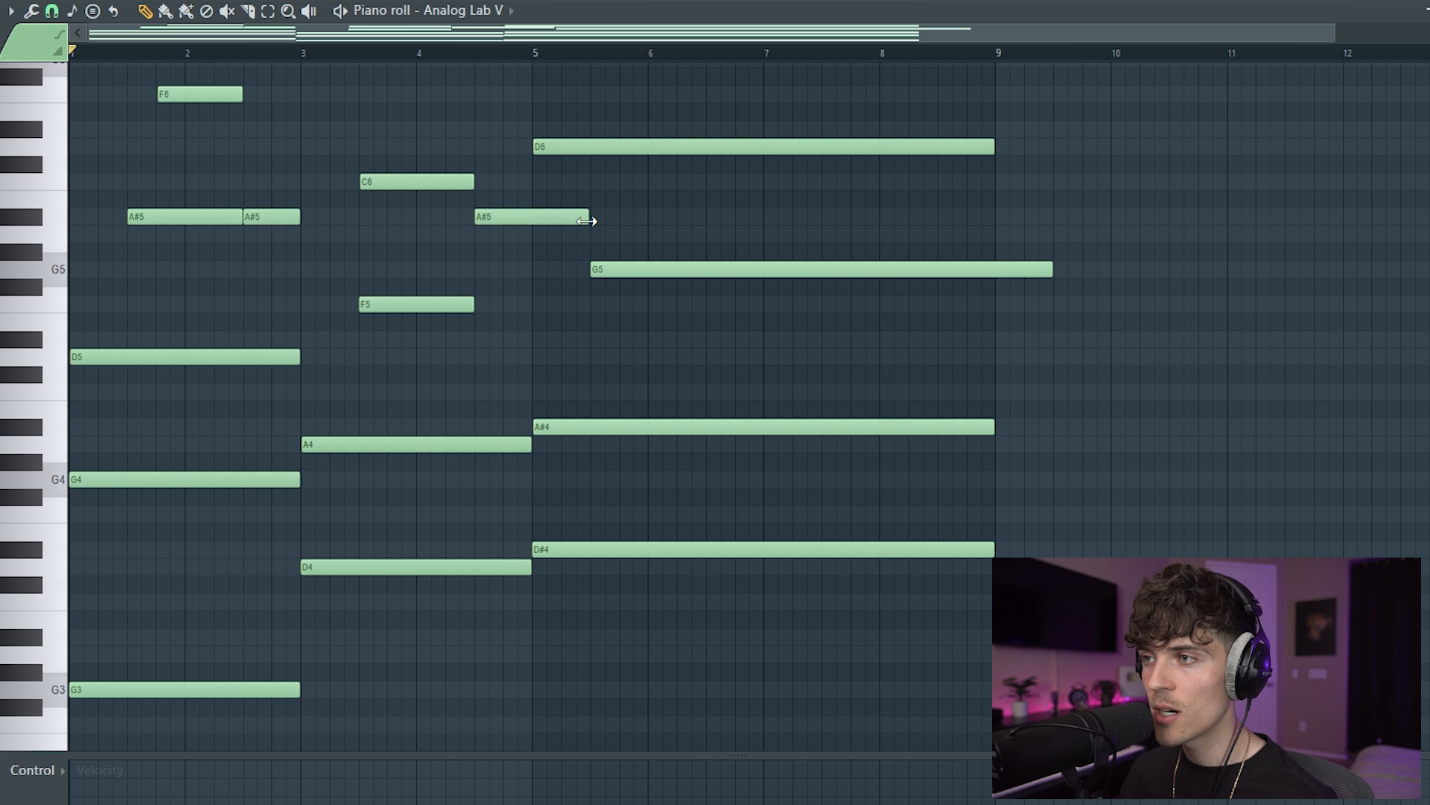
pyautogui.moveTo(561, 407); pyautogui.dragTo(601, 459)
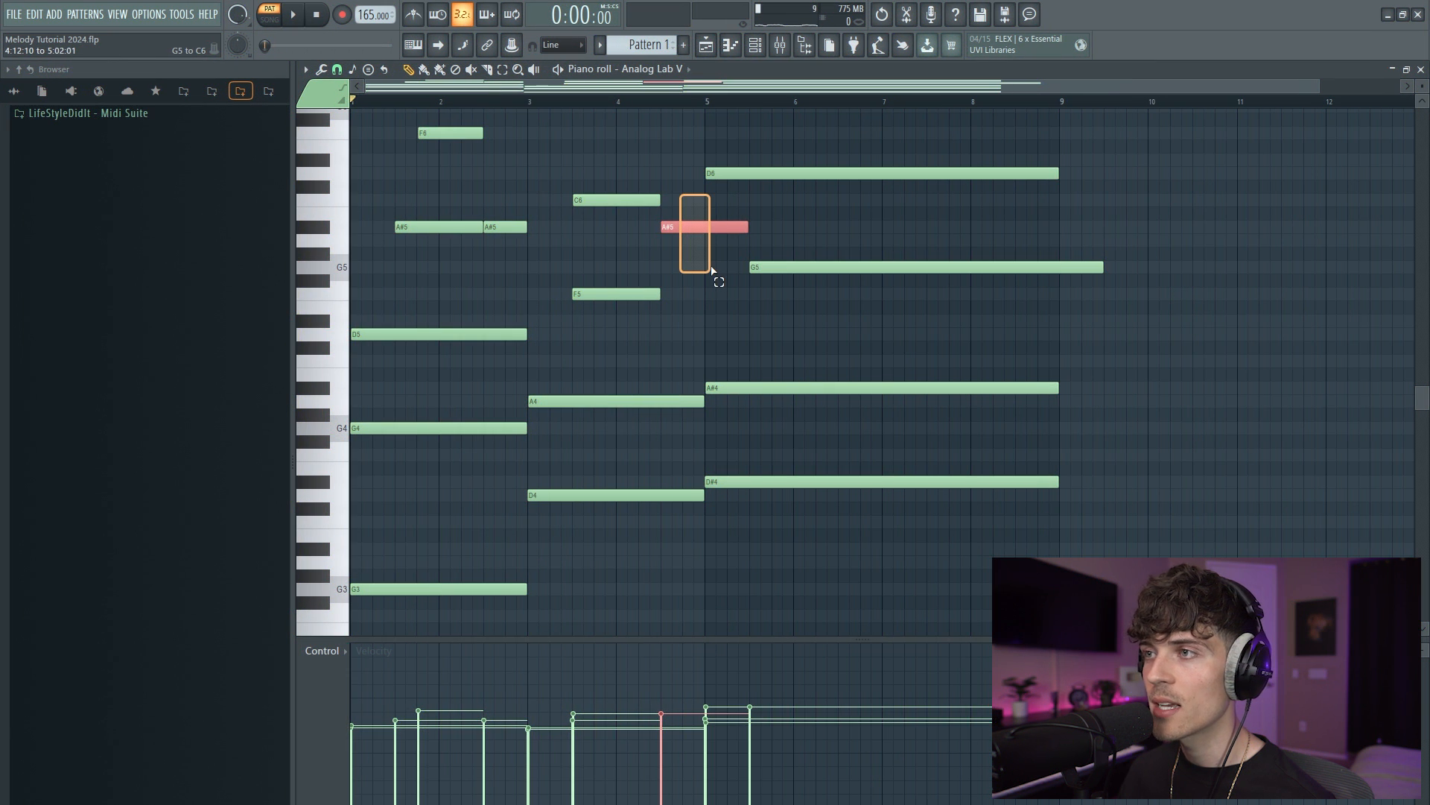
pyautogui.moveTo(712, 268); pyautogui.dragTo(711, 267)
pyautogui.keyDown('ctrl'); pyautogui.click(712, 267); pyautogui.keyUp('ctrl')
pyautogui.moveTo(743, 356); pyautogui.dragTo(771, 410)
pyautogui.keyDown('ctrl'); pyautogui.click(755, 340); pyautogui.keyUp('ctrl')
# Step: Try a copy of the third chord's A#4 note two octaves higher, and delete it
pyautogui.click(737, 387)
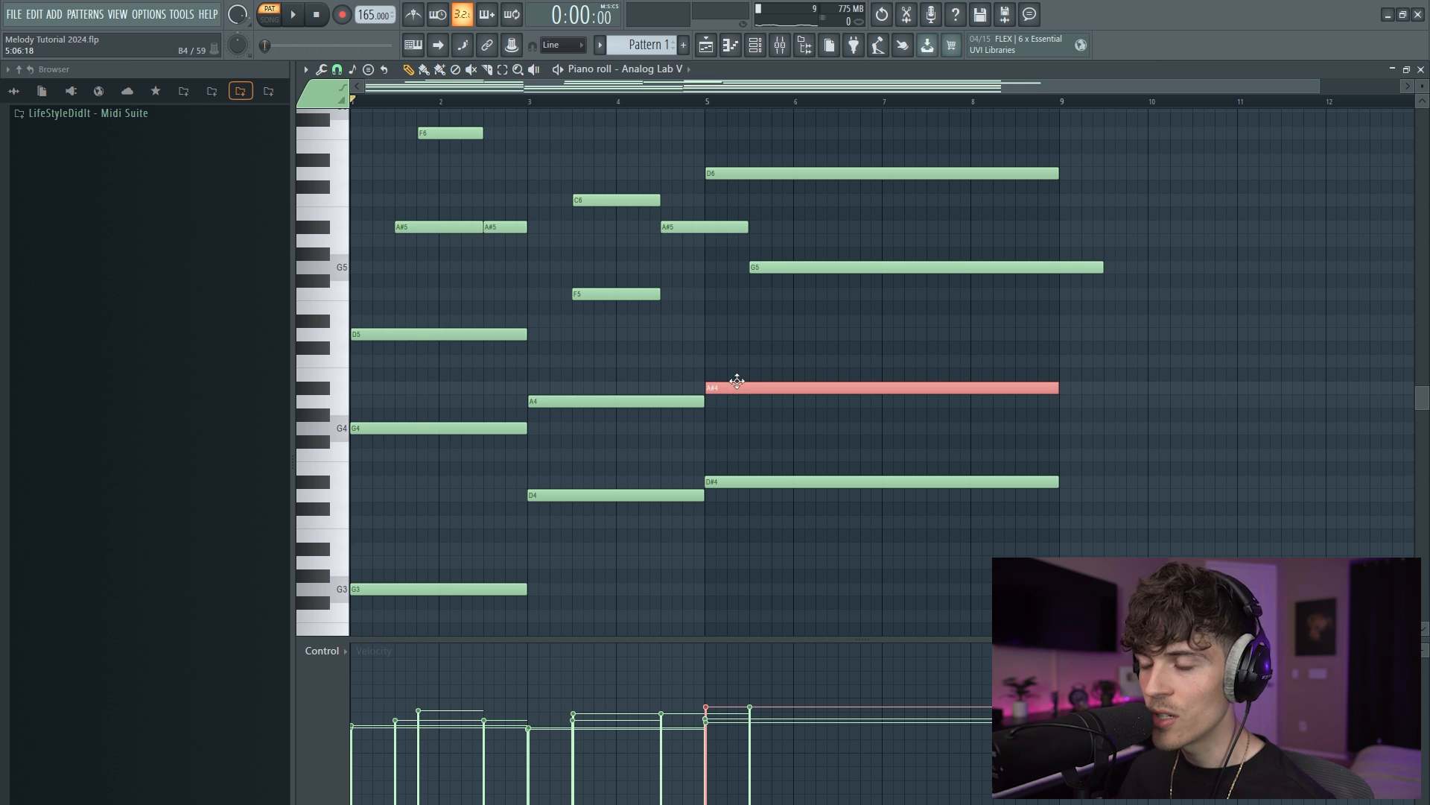
pyautogui.hotkey('ctrl', 'Up')
pyautogui.hotkey('ctrl', 'Up')
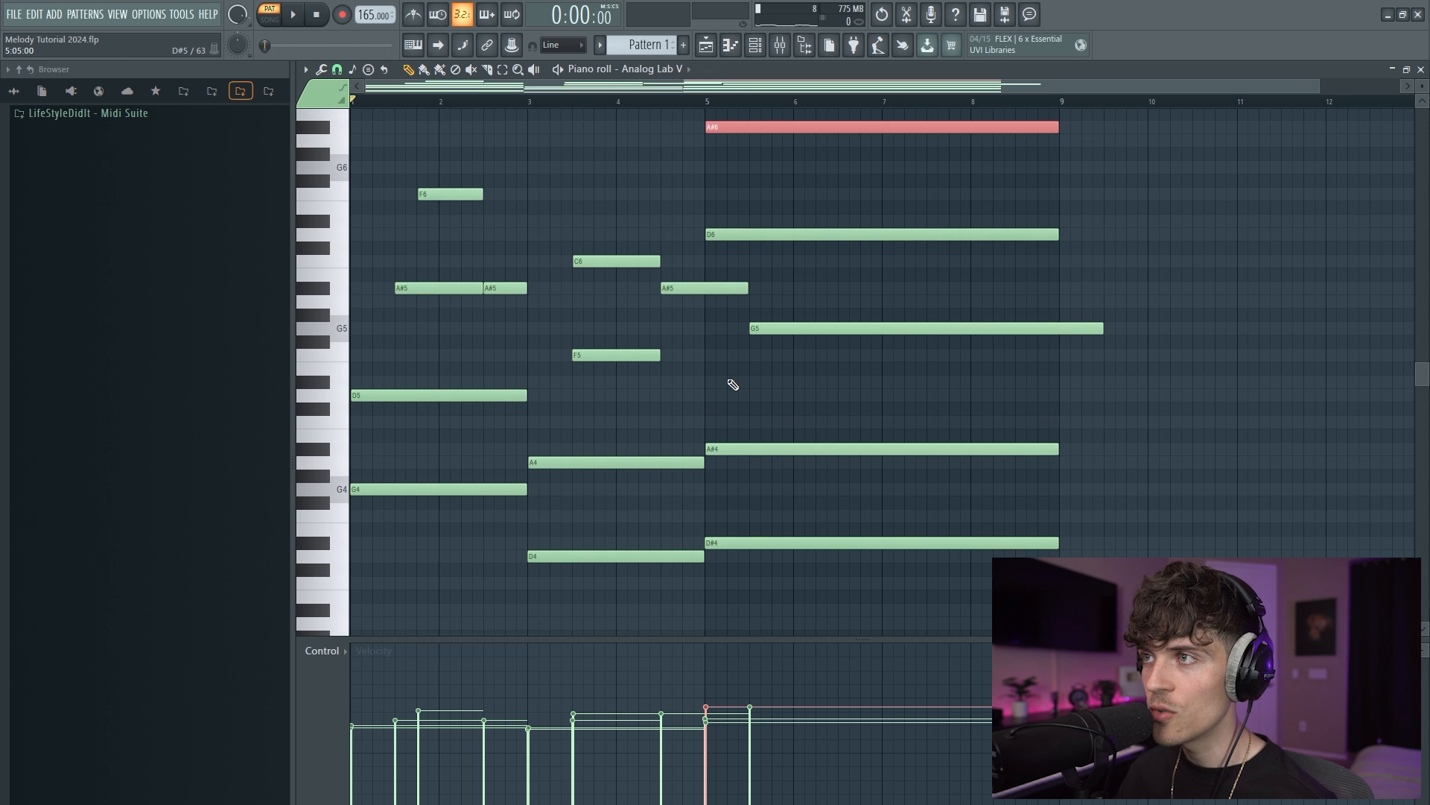
pyautogui.hotkey('ctrl', 'd')
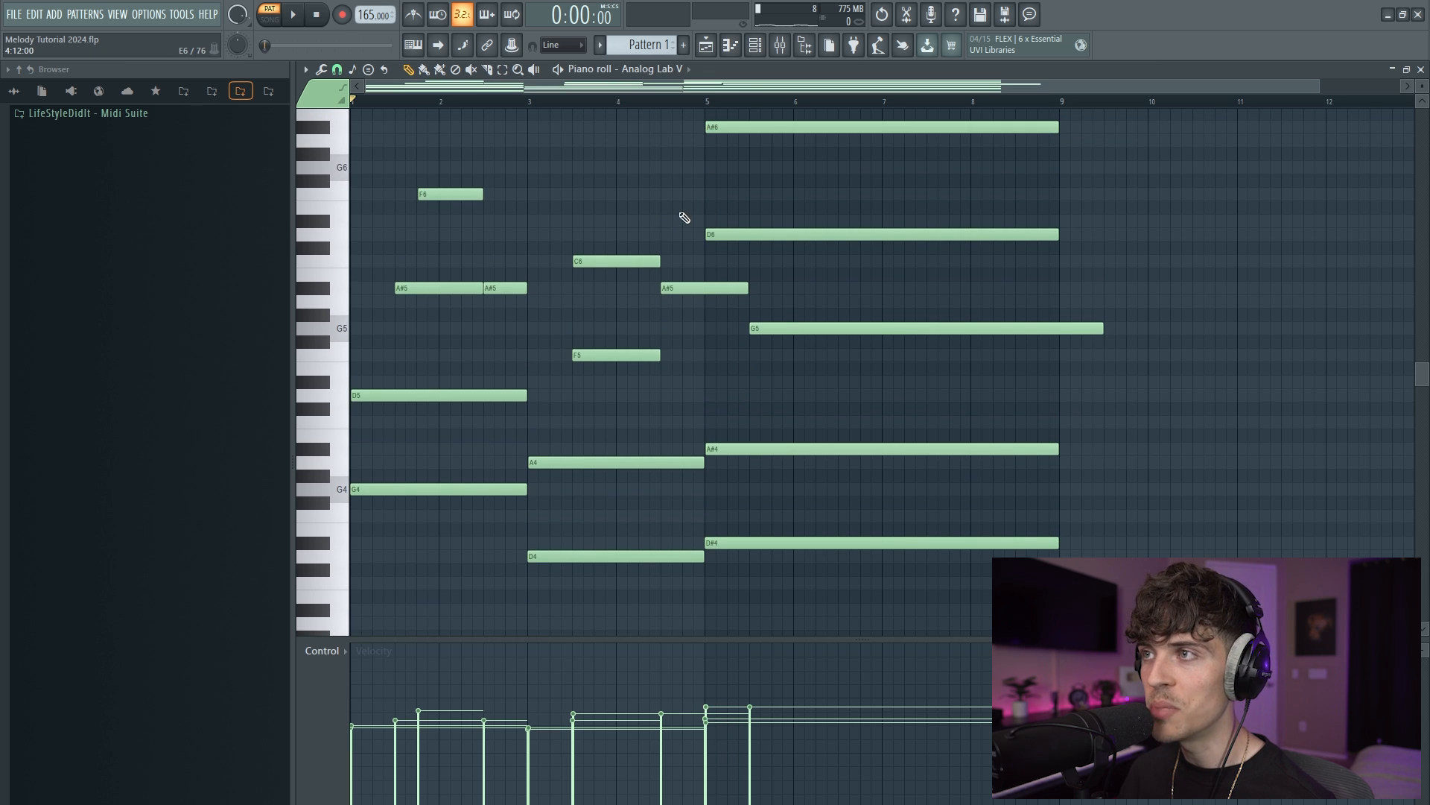
pyautogui.scroll(1, 685, 217)
pyautogui.moveTo(712, 225); pyautogui.dragTo(894, 142)
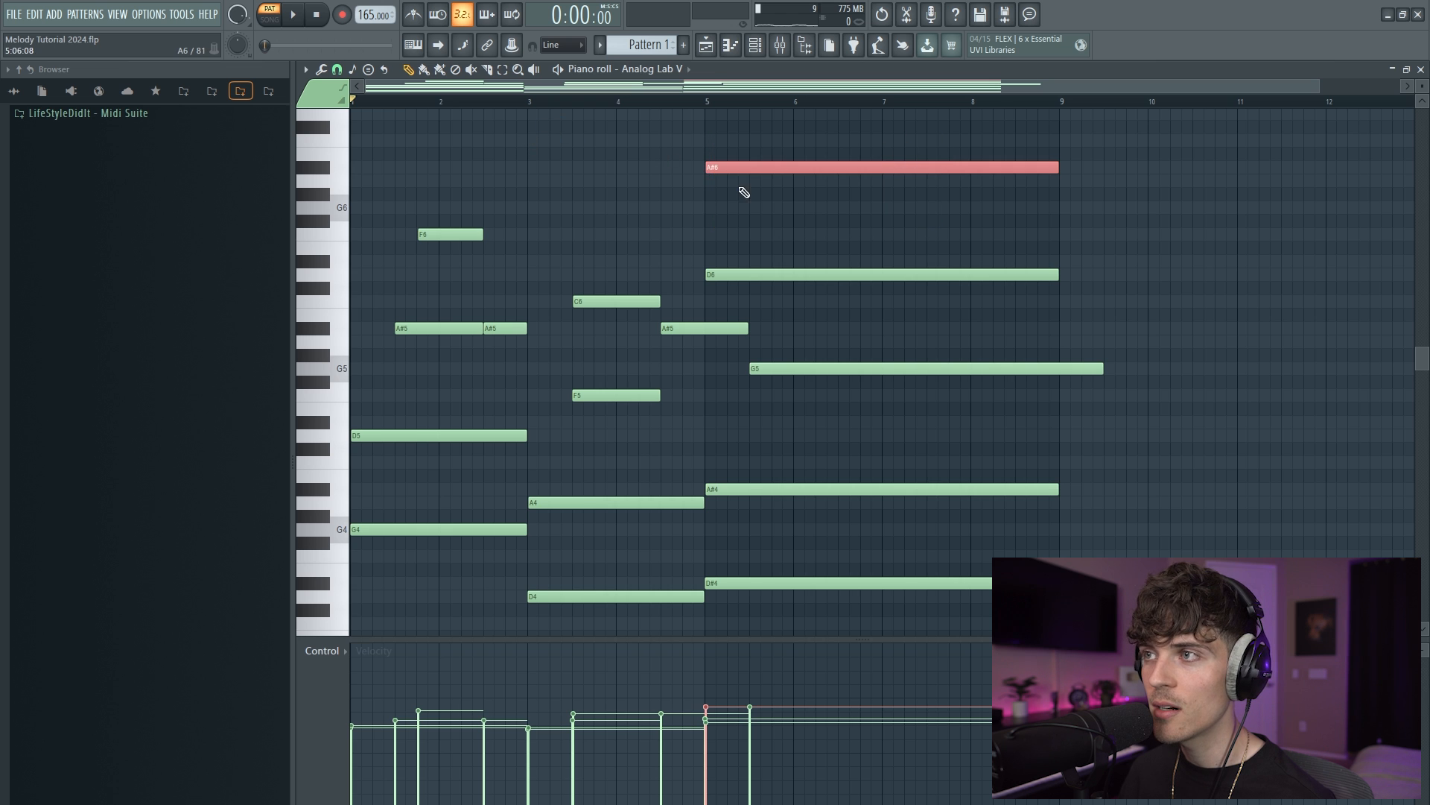
pyautogui.press('Delete')
# Step: Shorten the A#5 note in bar 4 to end where the third chord starts at bar 5
pyautogui.scroll(-1, 701, 201)
pyautogui.moveTo(671, 240); pyautogui.dragTo(719, 307)
pyautogui.moveTo(726, 298); pyautogui.dragTo(700, 298)
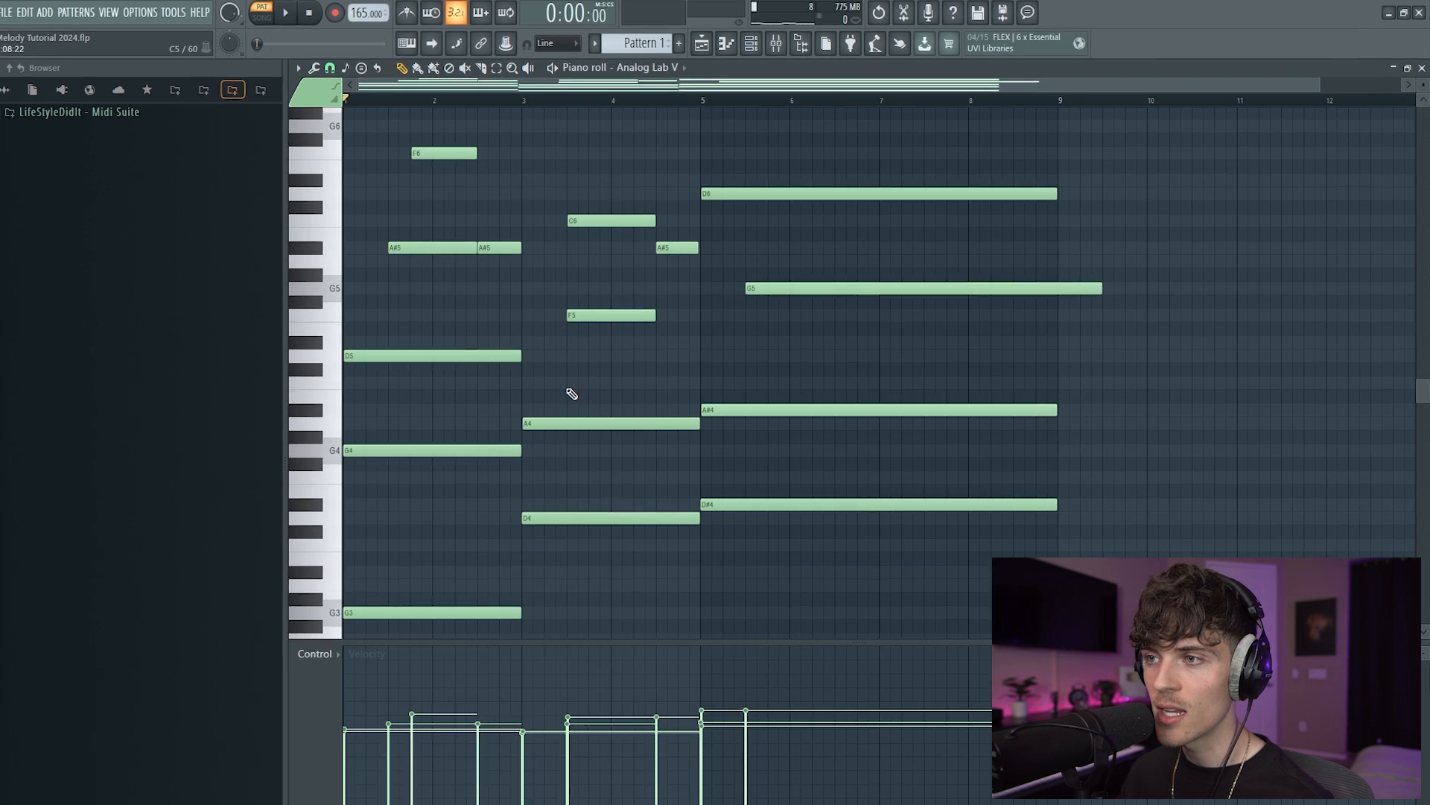
# Step: Add a quarter-bar A5 note ending at bar 3, trim the preceding A#5 to meet it, and start playback
pyautogui.moveTo(563, 389); pyautogui.dragTo(571, 437)
pyautogui.keyDown('ctrl'); pyautogui.click(529, 317); pyautogui.keyUp('ctrl')
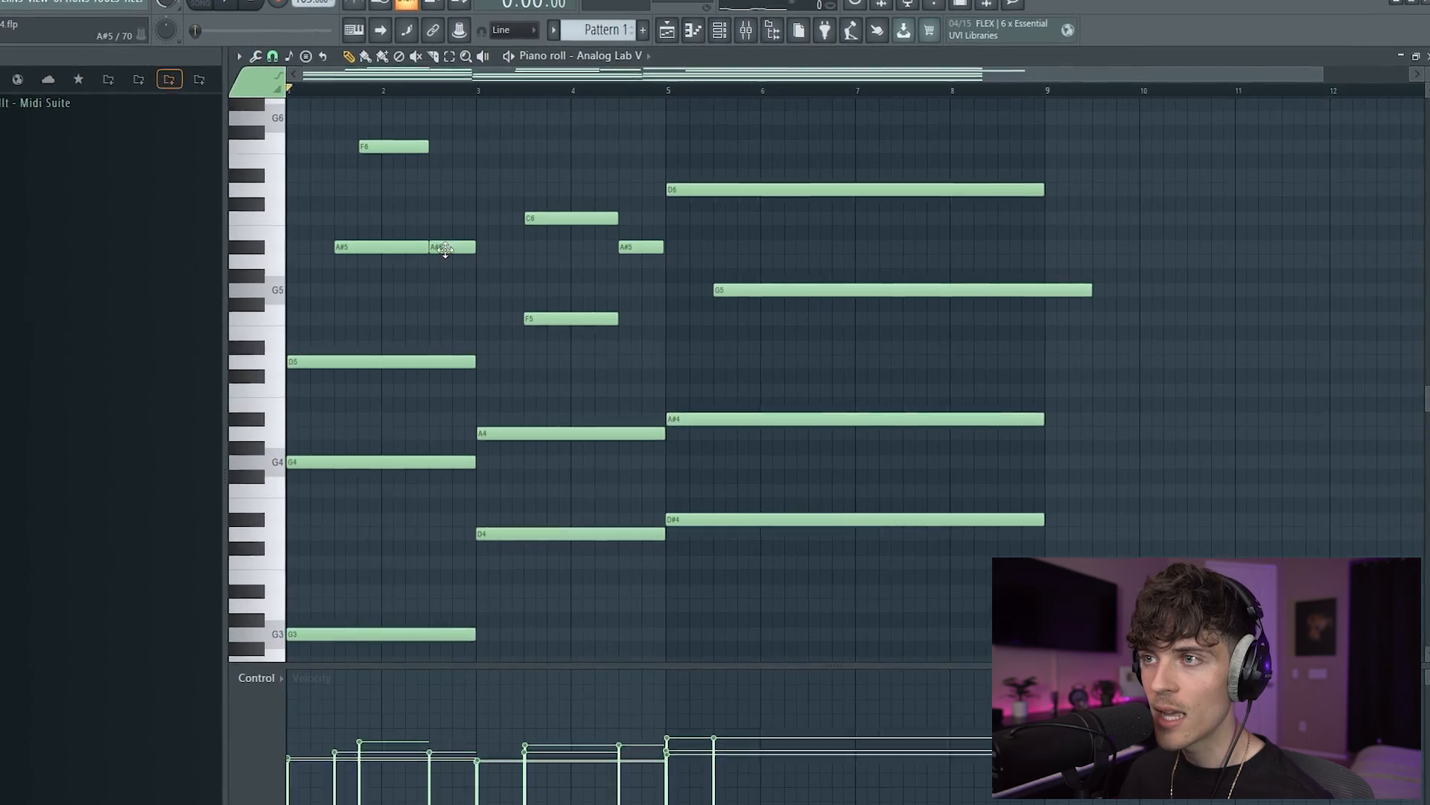
pyautogui.click(477, 261)
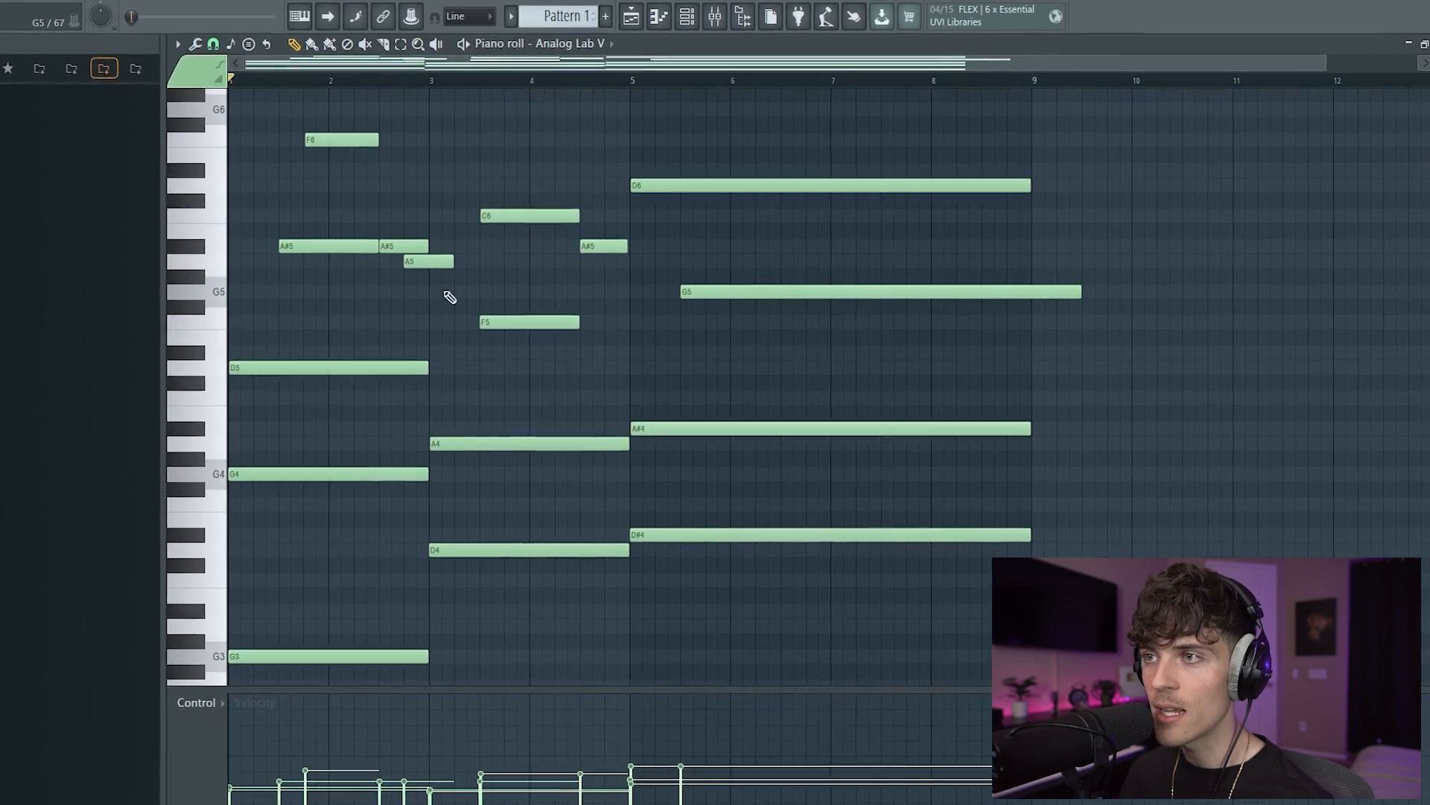
pyautogui.moveTo(467, 391); pyautogui.dragTo(519, 465)
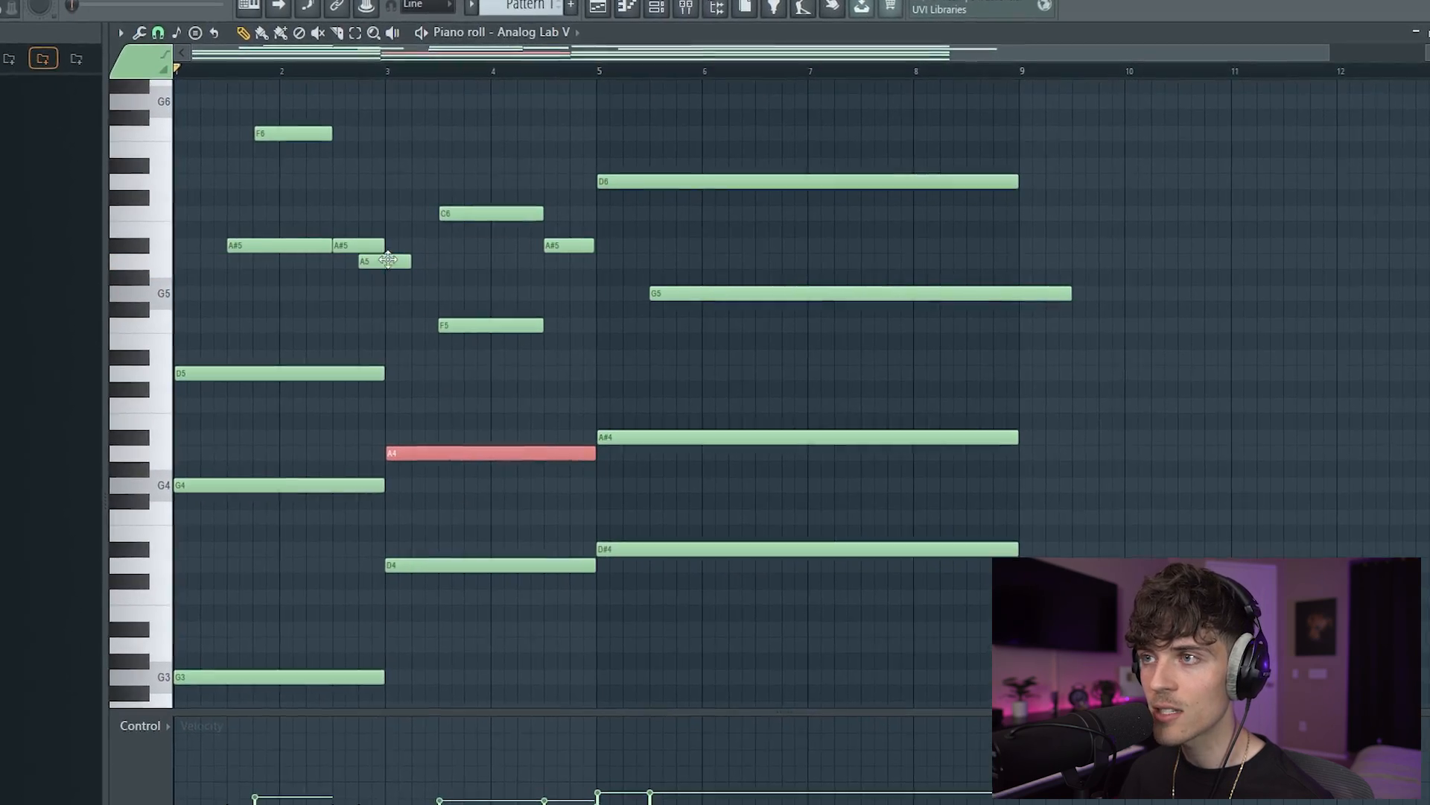
pyautogui.moveTo(393, 246); pyautogui.dragTo(355, 261)
pyautogui.press('space')
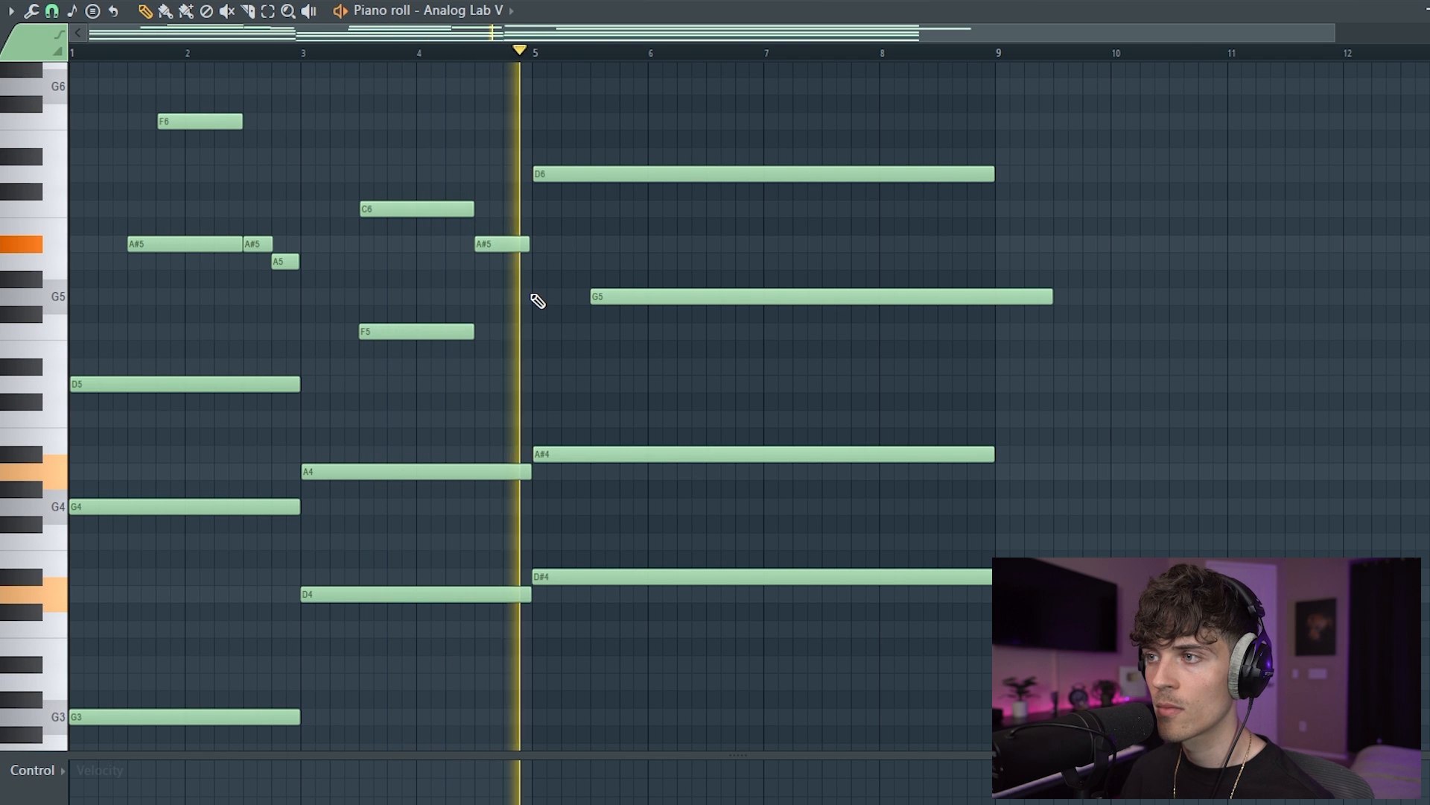
# Step: Trim the long G5 note to end at bar 9 and play through the looping pattern
pyautogui.scroll(-1, 566, 75)
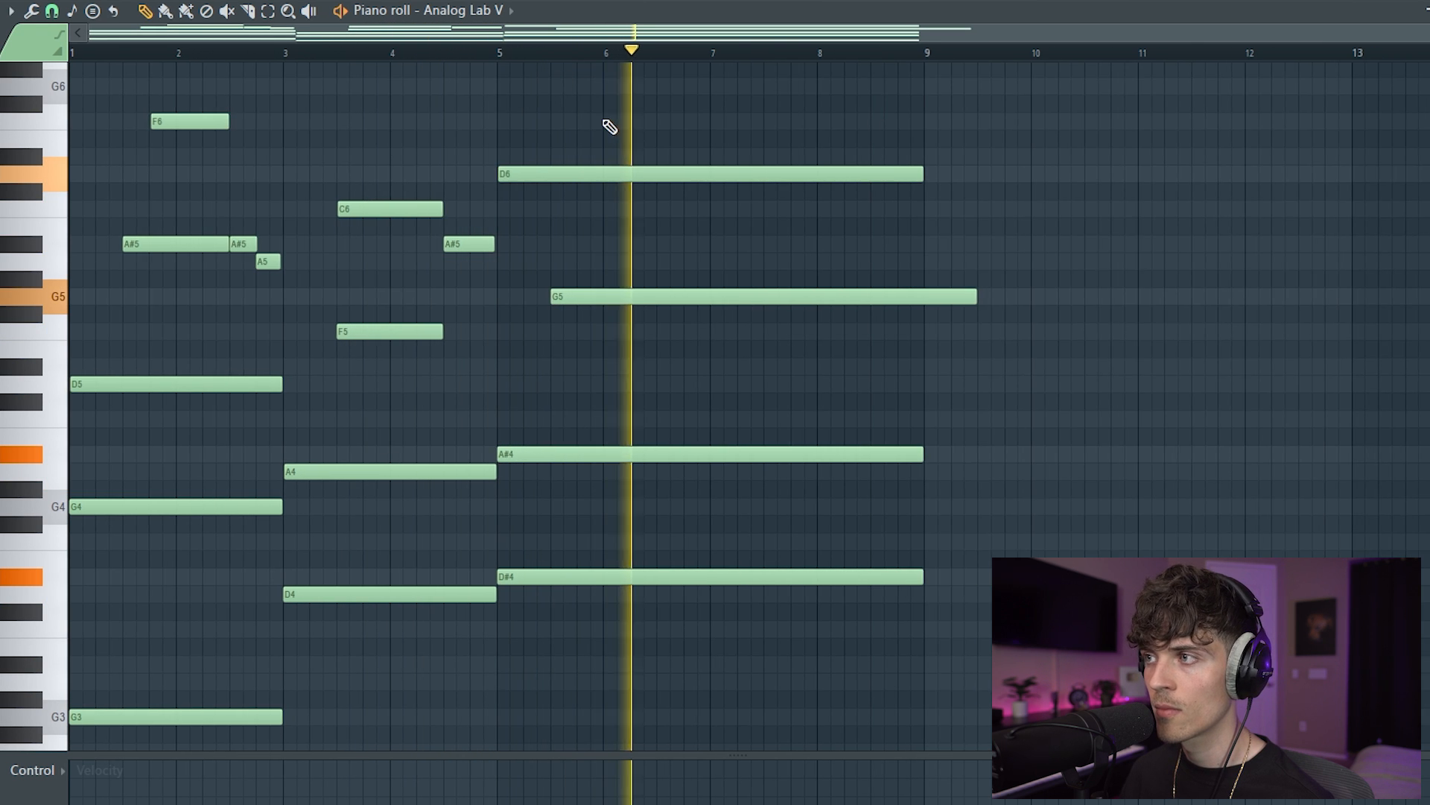
pyautogui.scroll(2, 993, 427)
pyautogui.moveTo(973, 407); pyautogui.dragTo(916, 409)
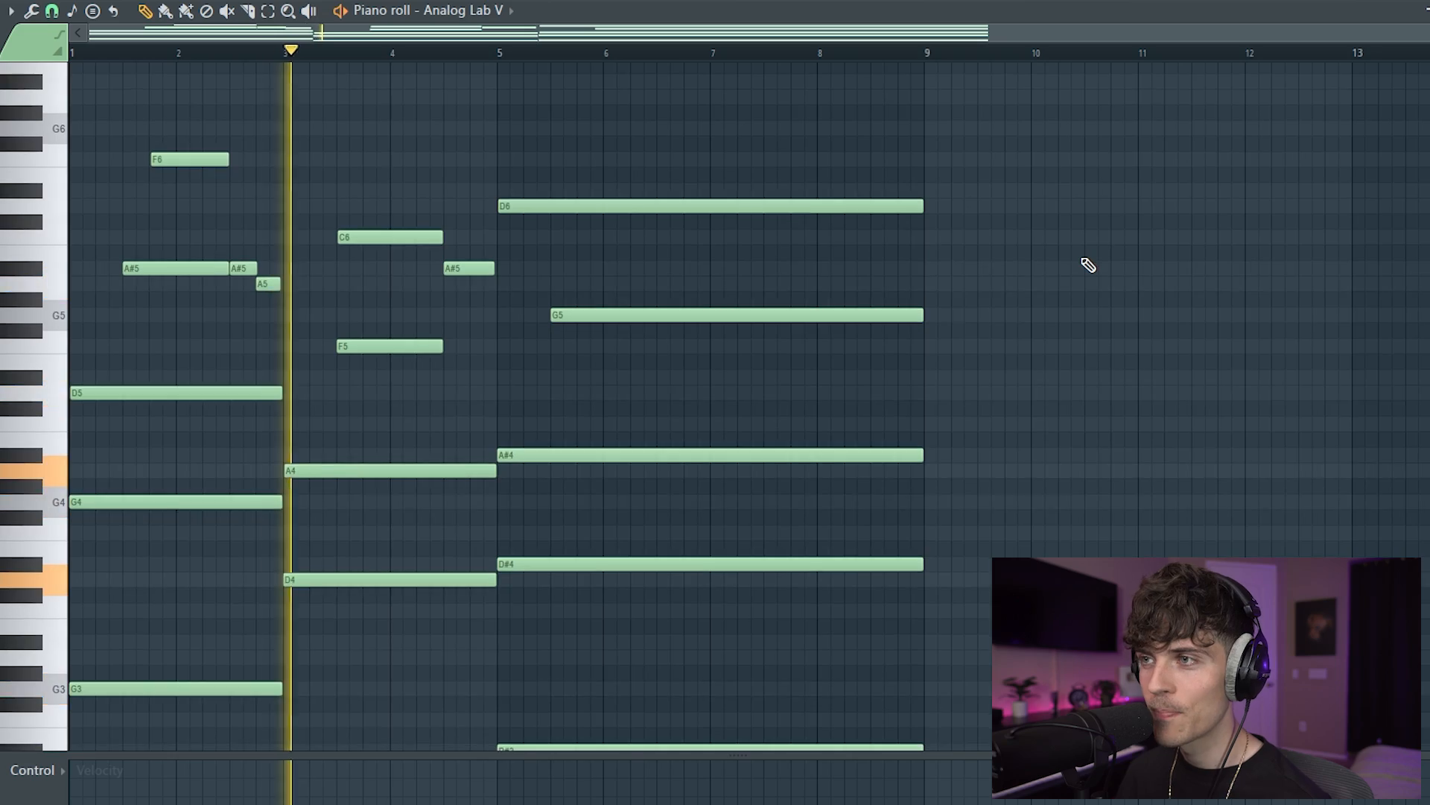
pyautogui.scroll(-2, 1088, 265)
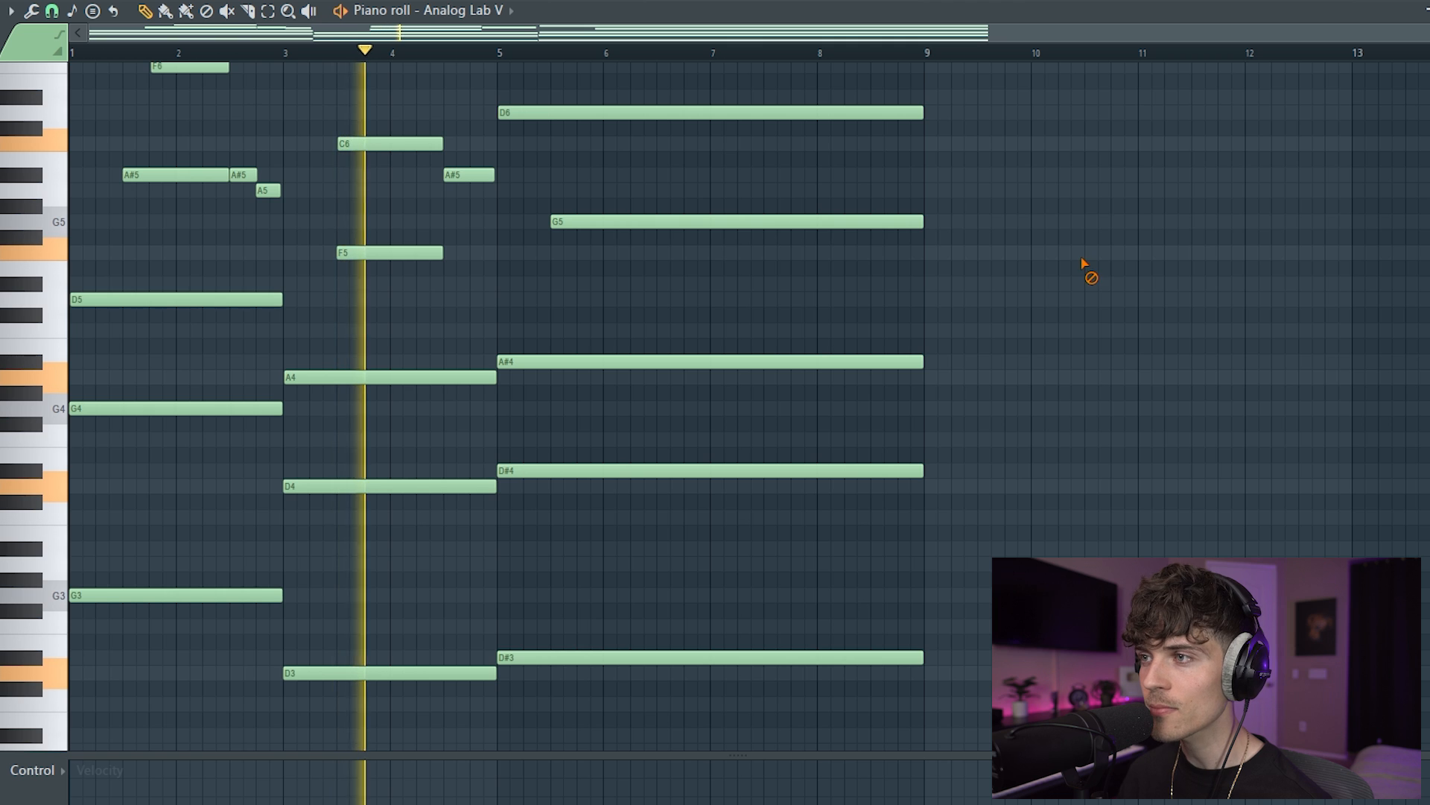
pyautogui.scroll(1, 1086, 265)
pyautogui.scroll(-1, 1311, 160)
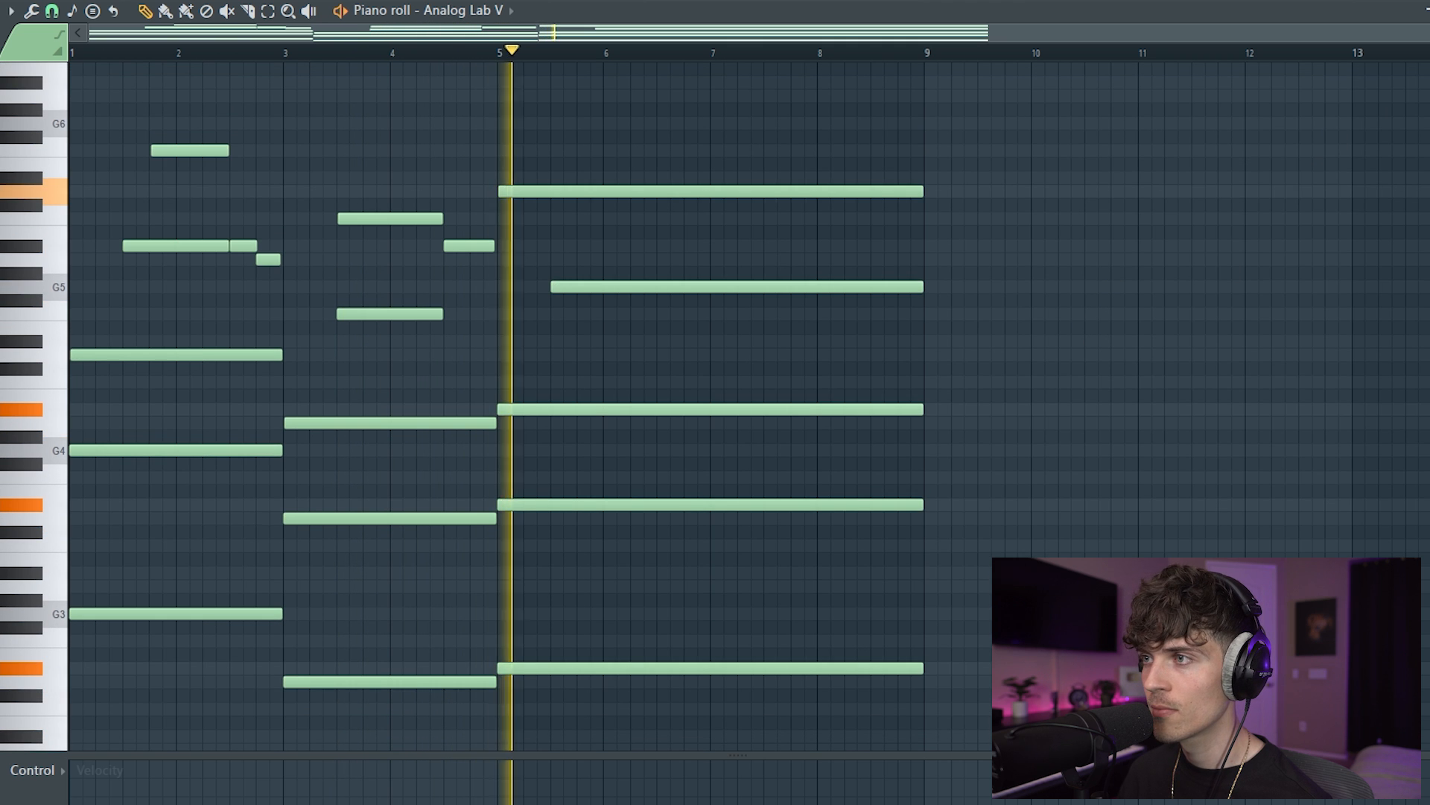
pyautogui.scroll(3, 1191, 276)
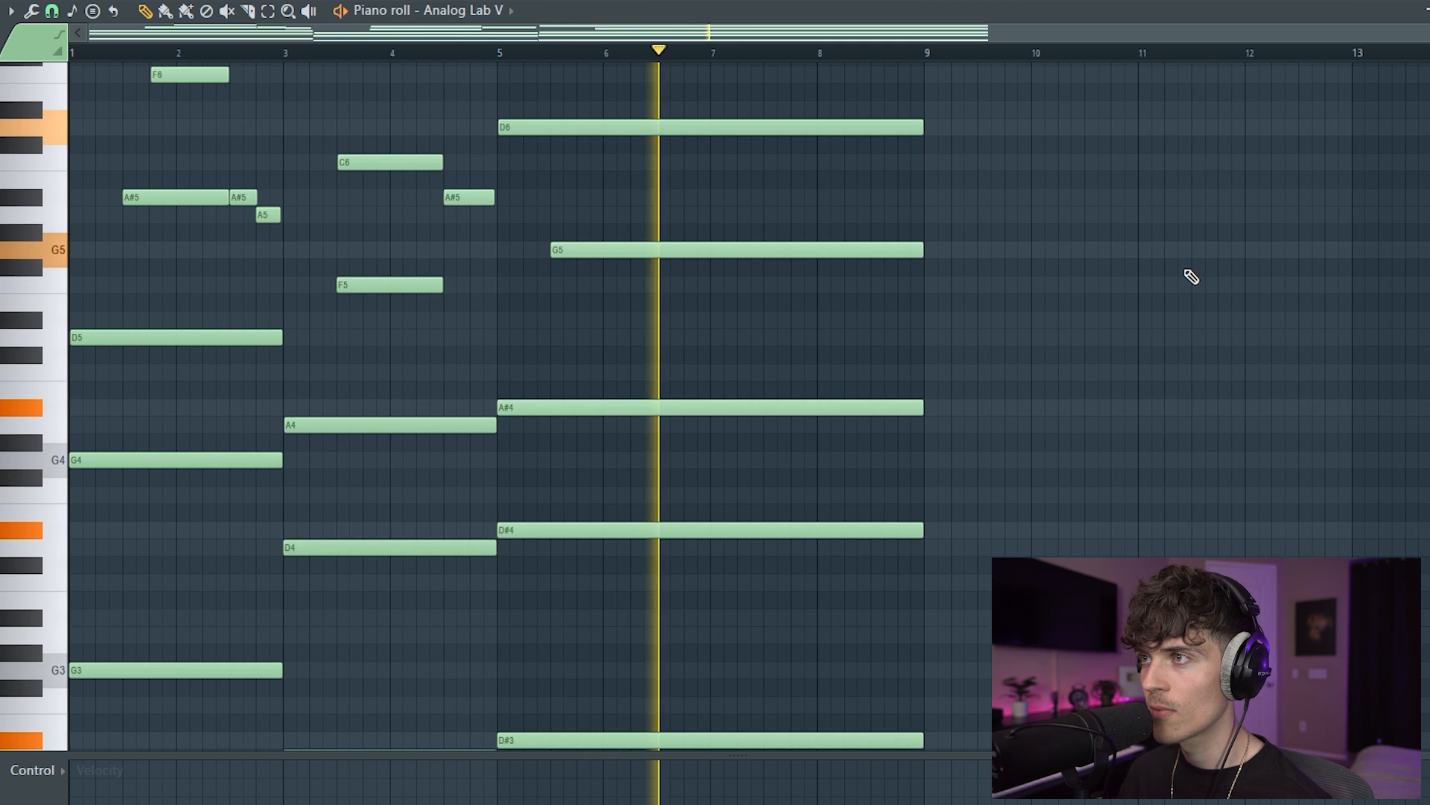
pyautogui.press('space')
# Step: Add a G6 note at the start of bar 1, shortened to about 1.4 bars, and select it
pyautogui.moveTo(147, 103); pyautogui.dragTo(650, 368)
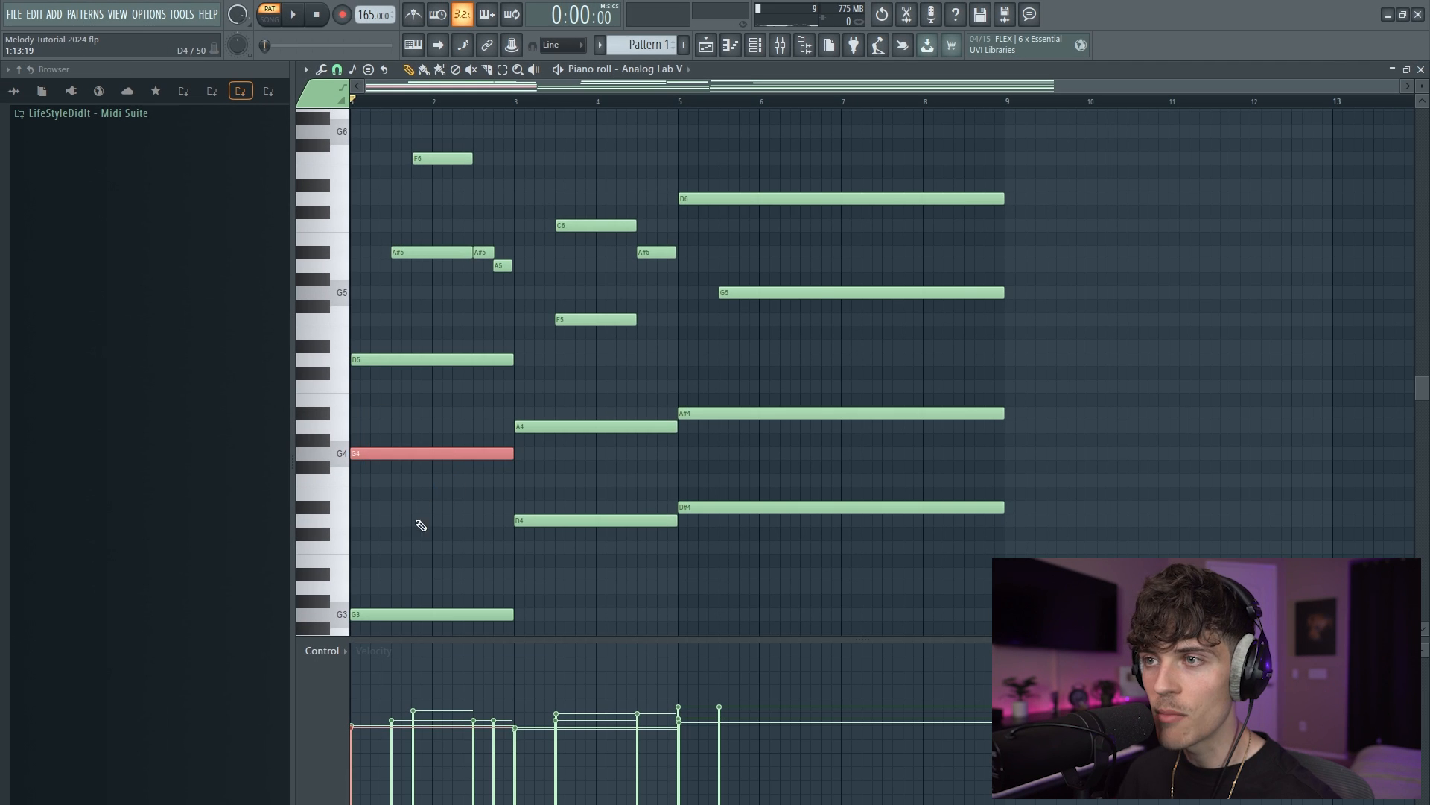
pyautogui.scroll(3, 421, 525)
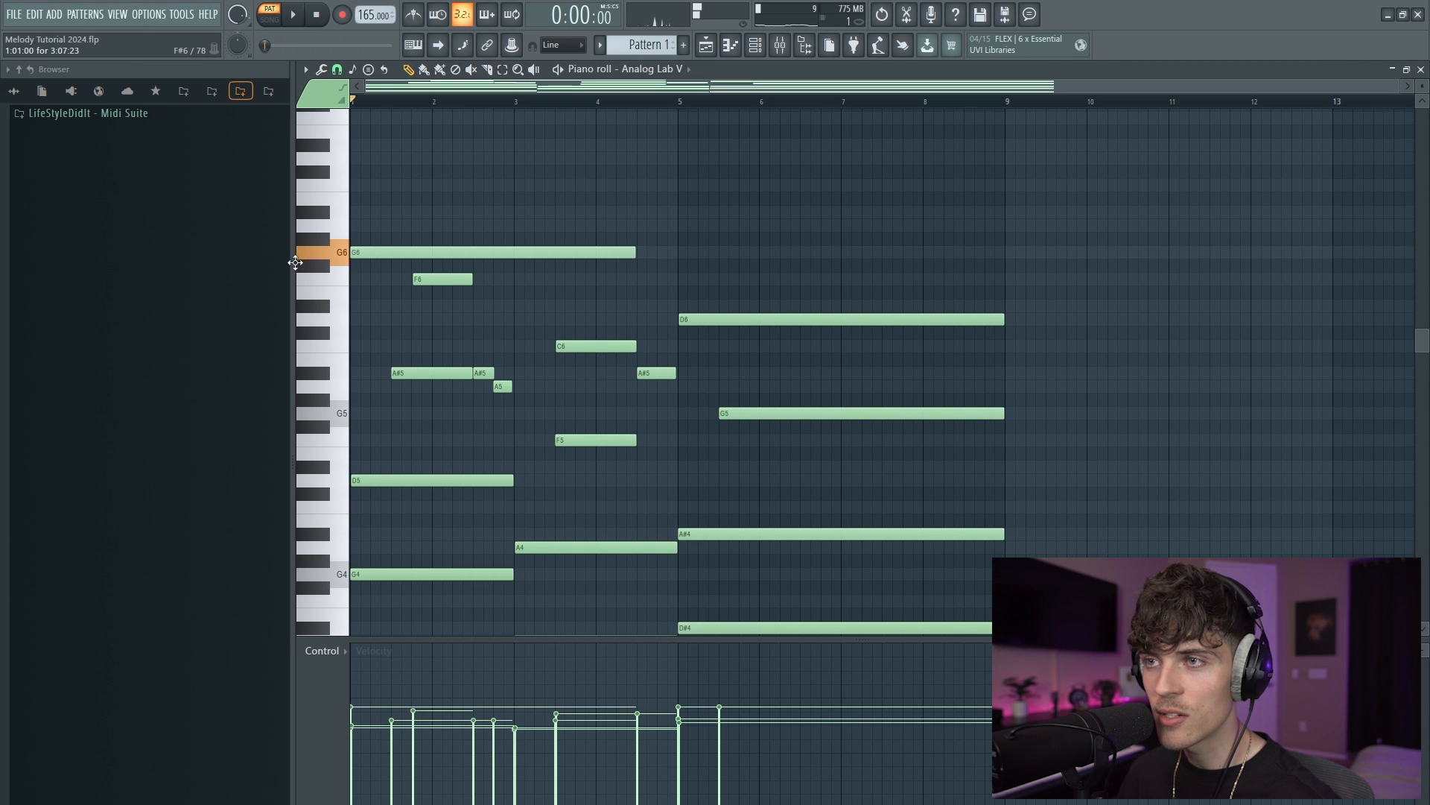
pyautogui.moveTo(634, 252); pyautogui.dragTo(462, 251)
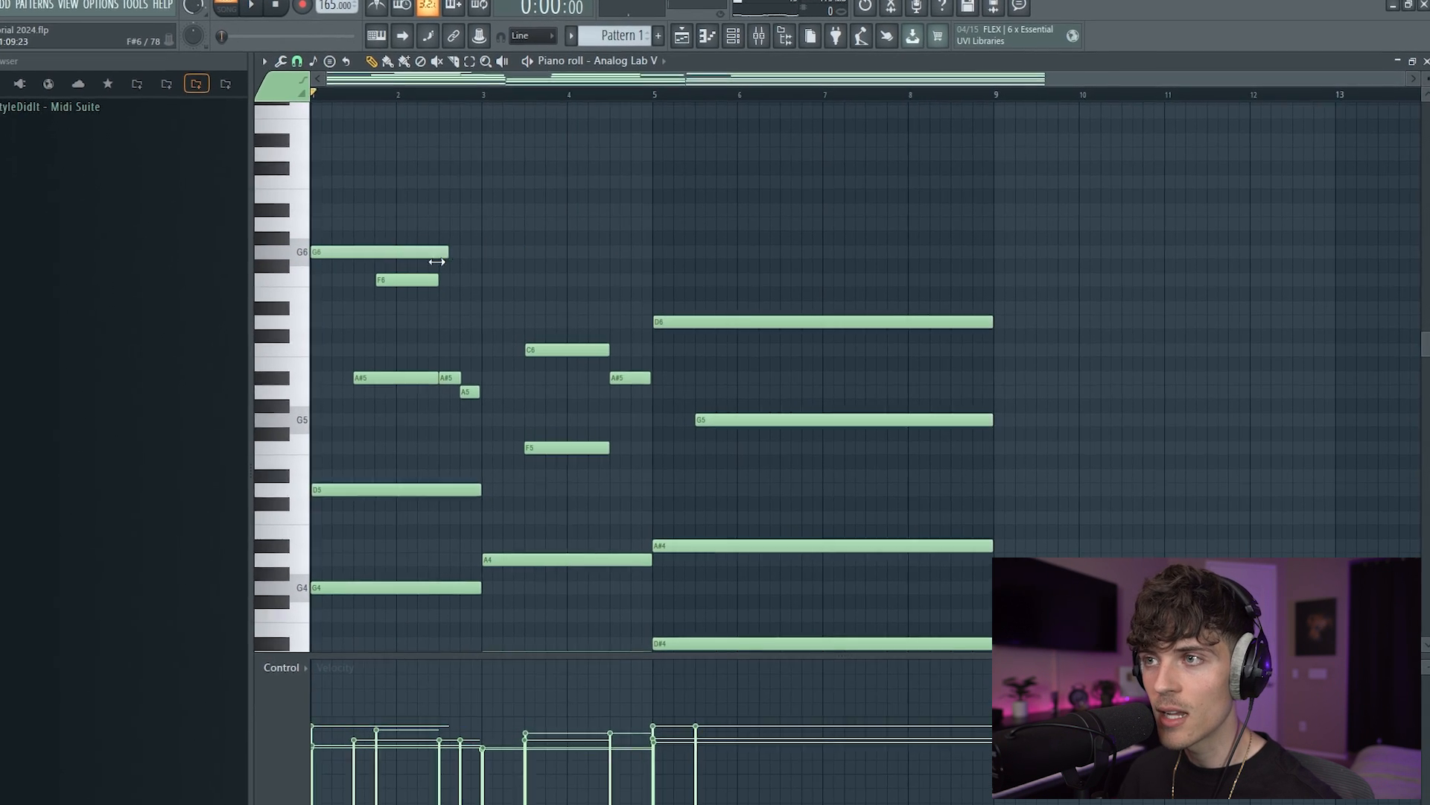
pyautogui.moveTo(326, 243); pyautogui.dragTo(373, 254)
pyautogui.keyDown('ctrl'); pyautogui.click(411, 195); pyautogui.keyUp('ctrl')
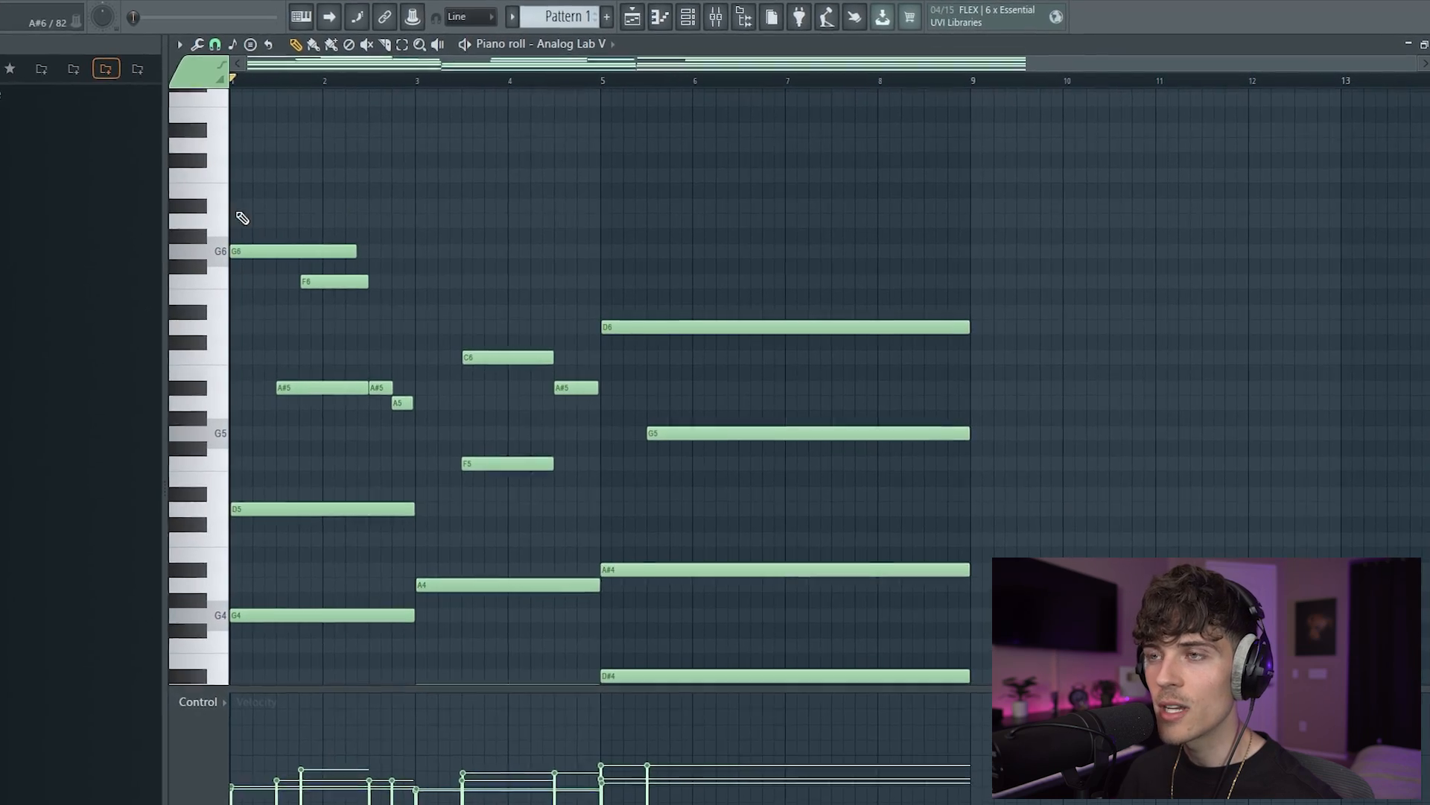
pyautogui.moveTo(229, 252); pyautogui.dragTo(233, 269)
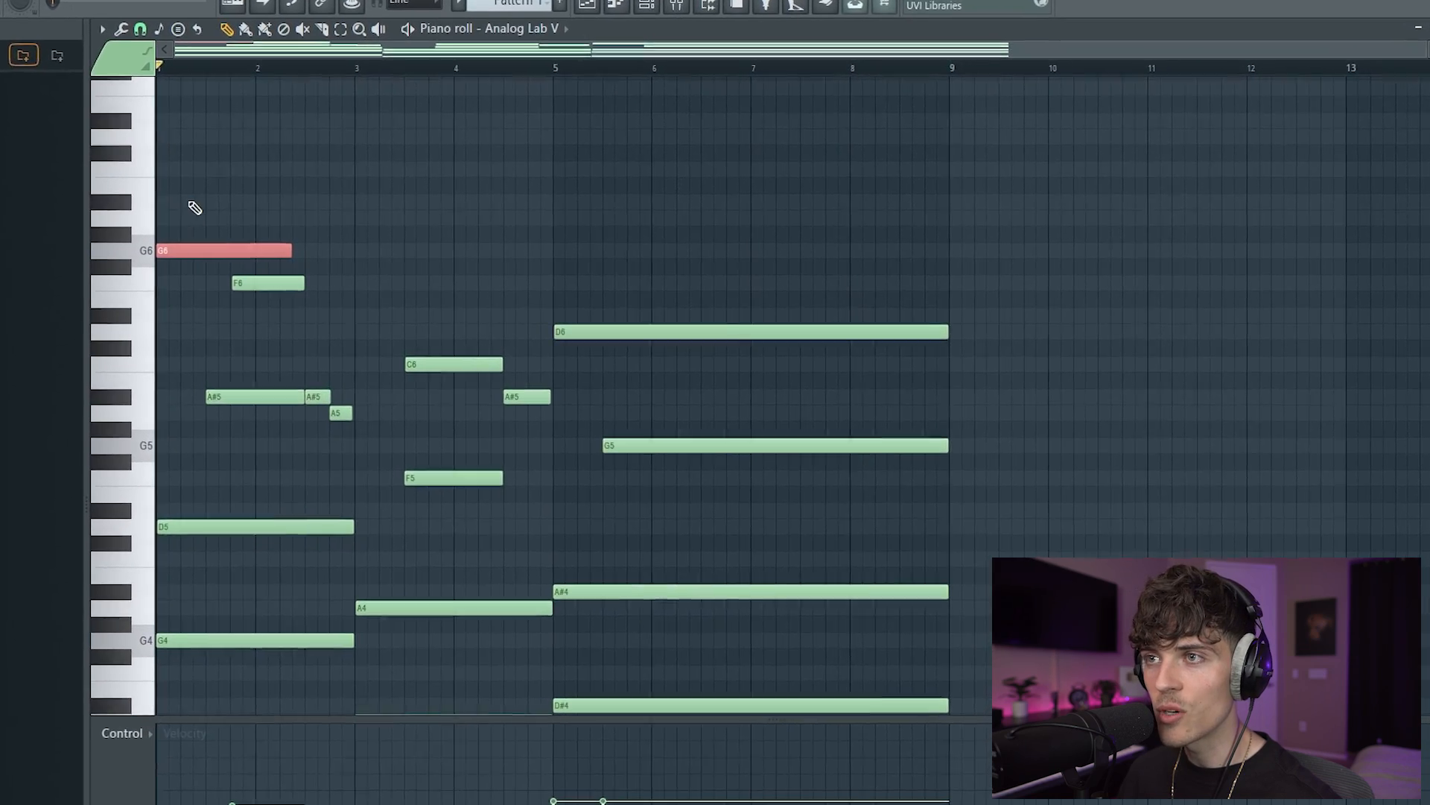
# Step: Stack A#6 and D7 notes above the G6 at the start of bar 1, matching its length
pyautogui.click(219, 205)
pyautogui.click(152, 135)
pyautogui.moveTo(156, 274); pyautogui.dragTo(185, 103)
pyautogui.keyDown('ctrl'); pyautogui.click(387, 151); pyautogui.keyUp('ctrl')
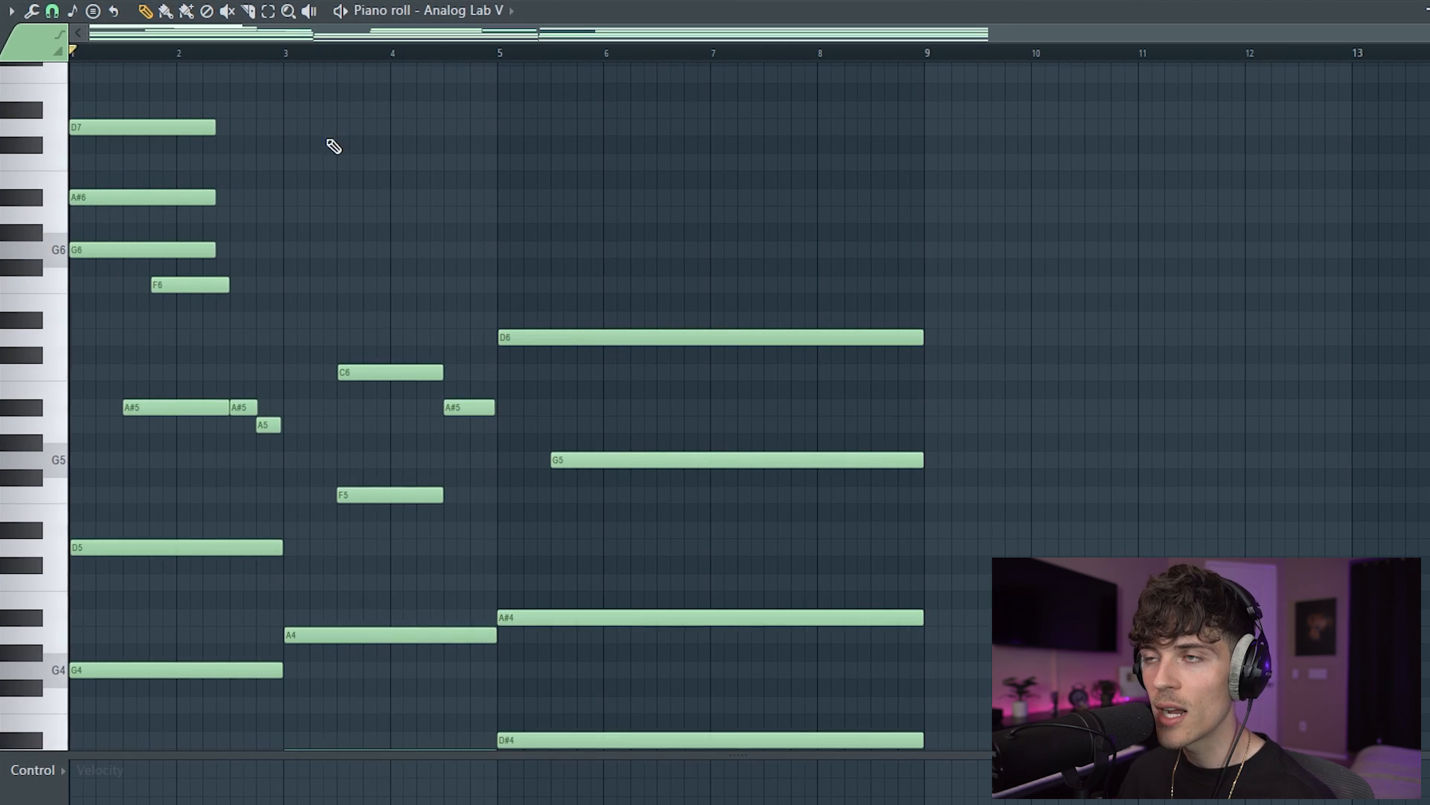
# Step: Stagger the three stacked notes so A#6 starts at bar 2 and D7 halfway through bar 2
pyautogui.moveTo(113, 102); pyautogui.dragTo(111, 241)
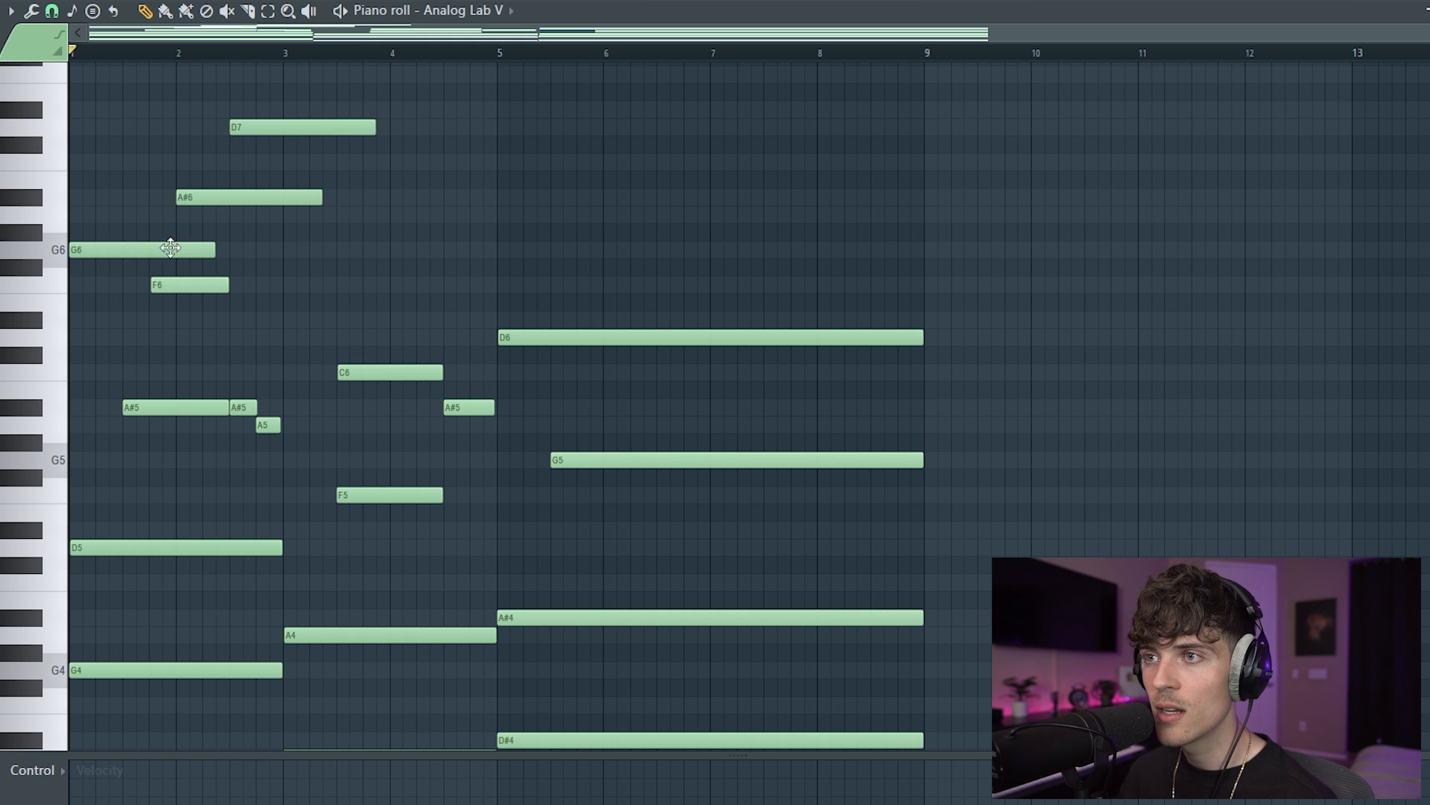
pyautogui.moveTo(225, 204); pyautogui.dragTo(296, 113)
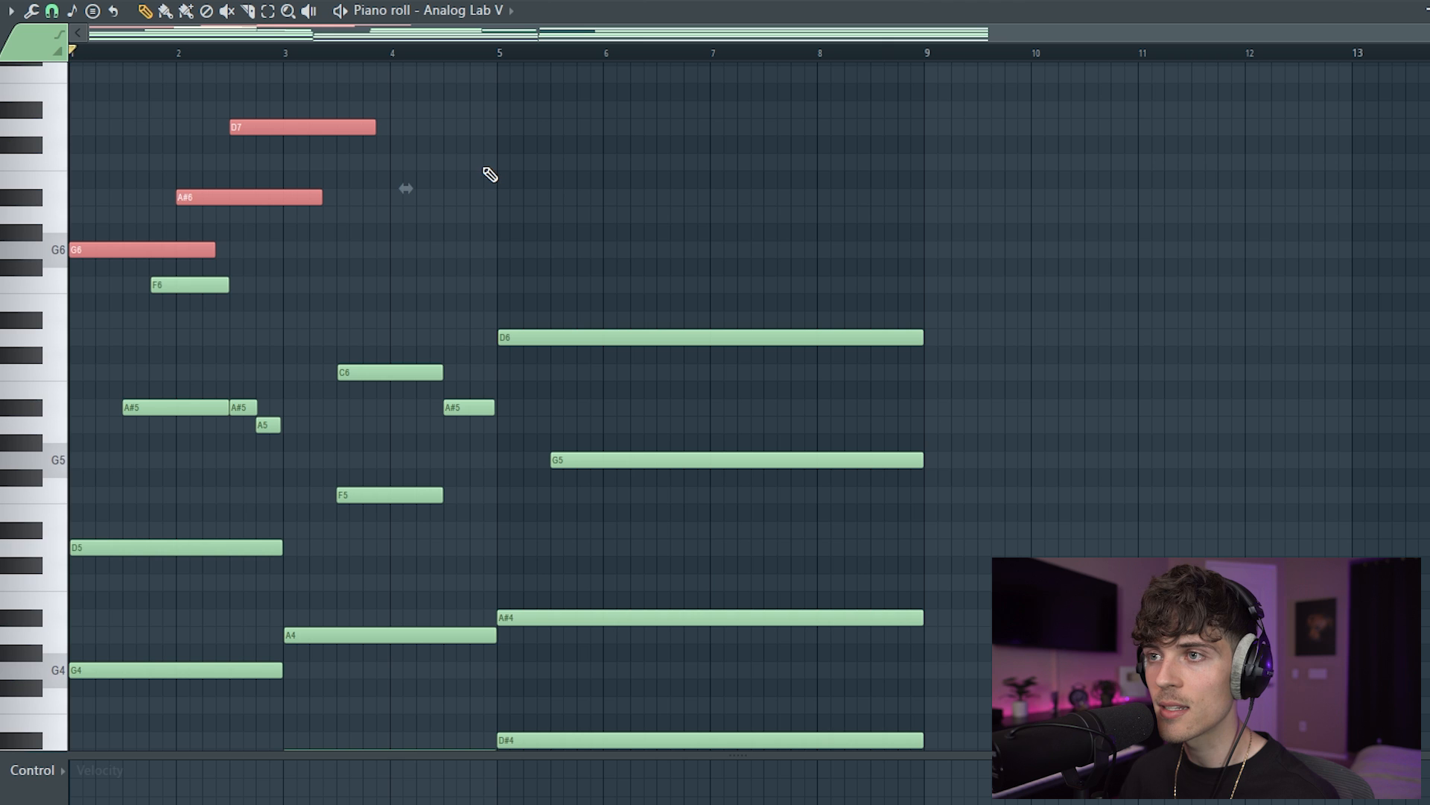
pyautogui.press('space')
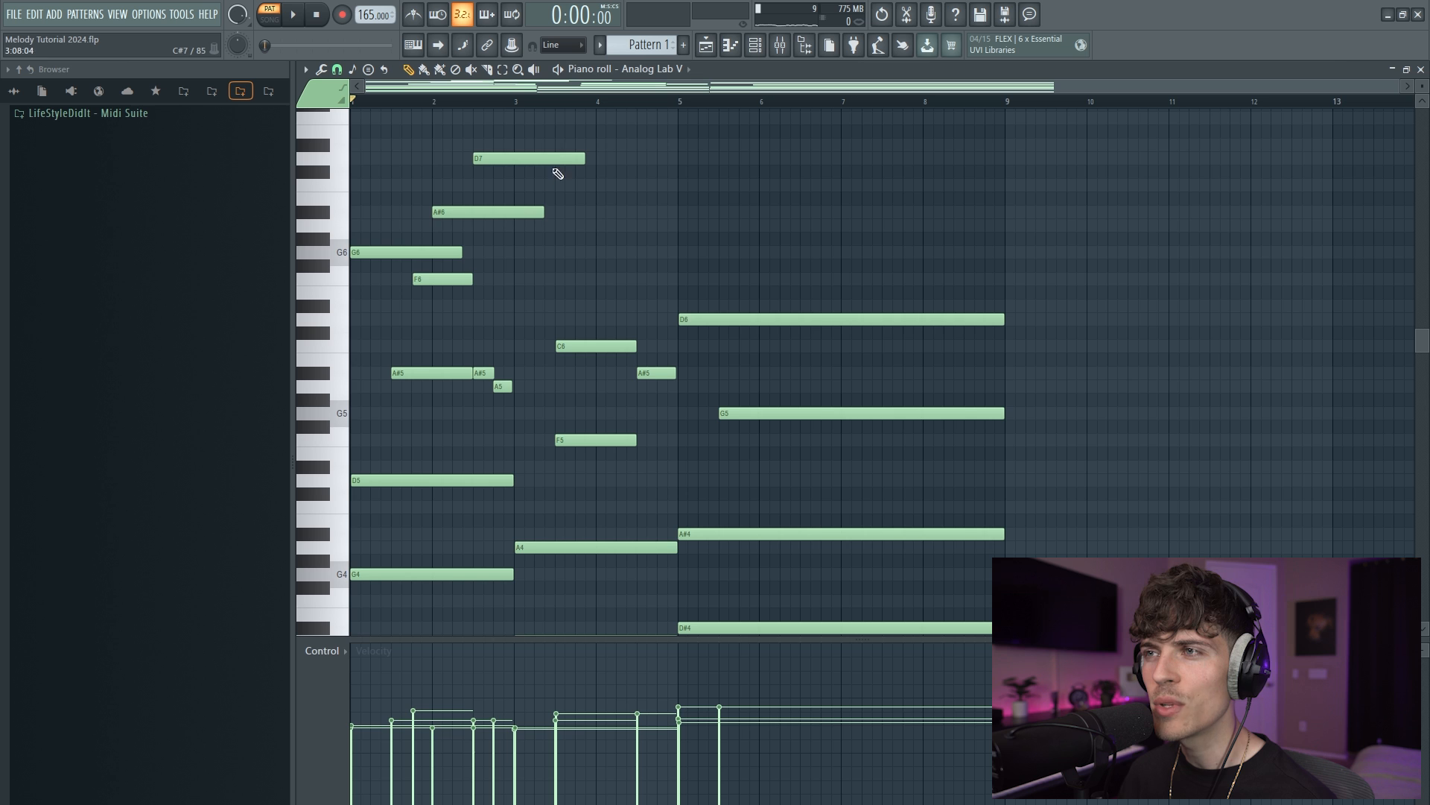
# Step: Duplicate the staggered G6, A#6, D7 figure to bar 3, and duplicate both copies to bar 5
pyautogui.moveTo(605, 127); pyautogui.dragTo(365, 254)
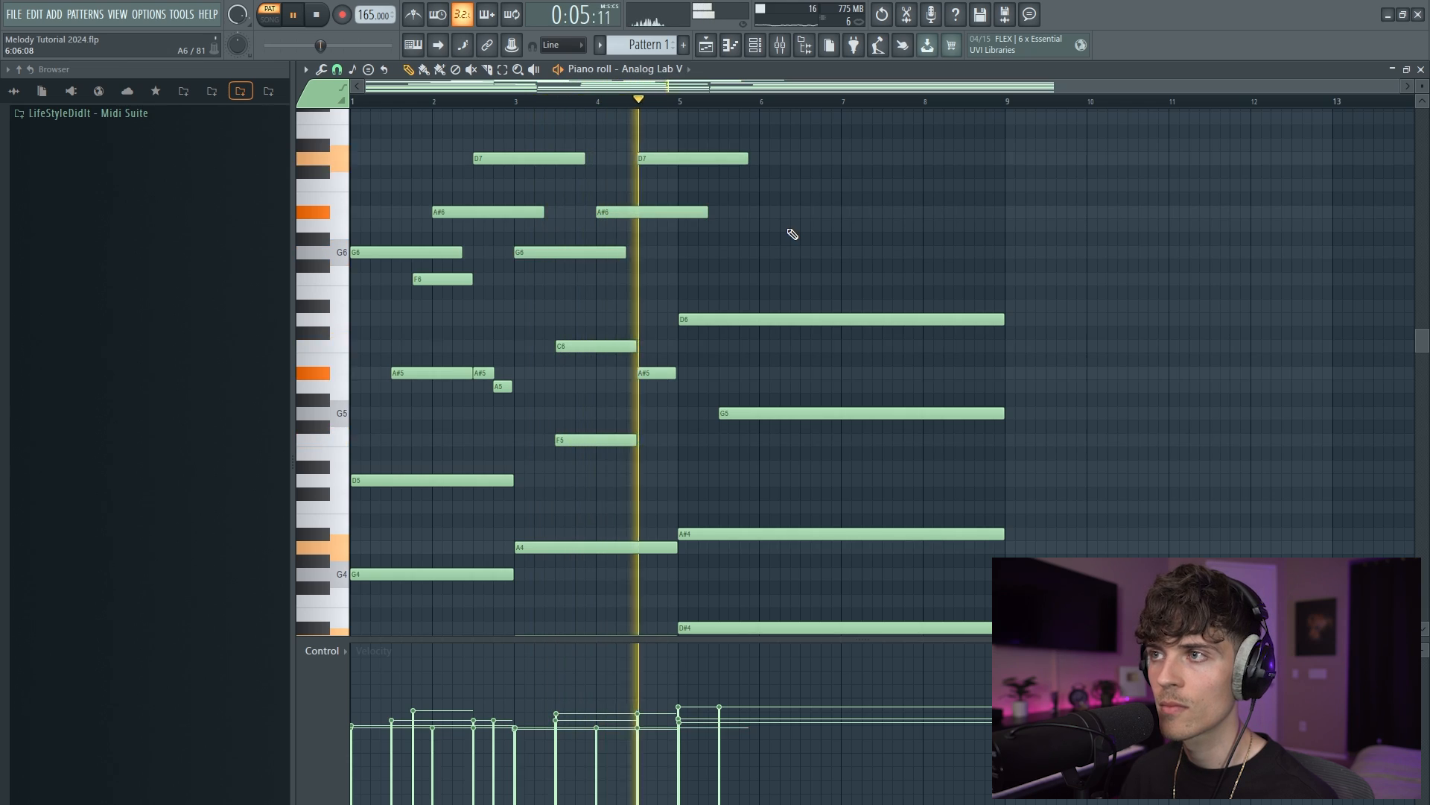
pyautogui.moveTo(768, 140); pyautogui.dragTo(382, 271)
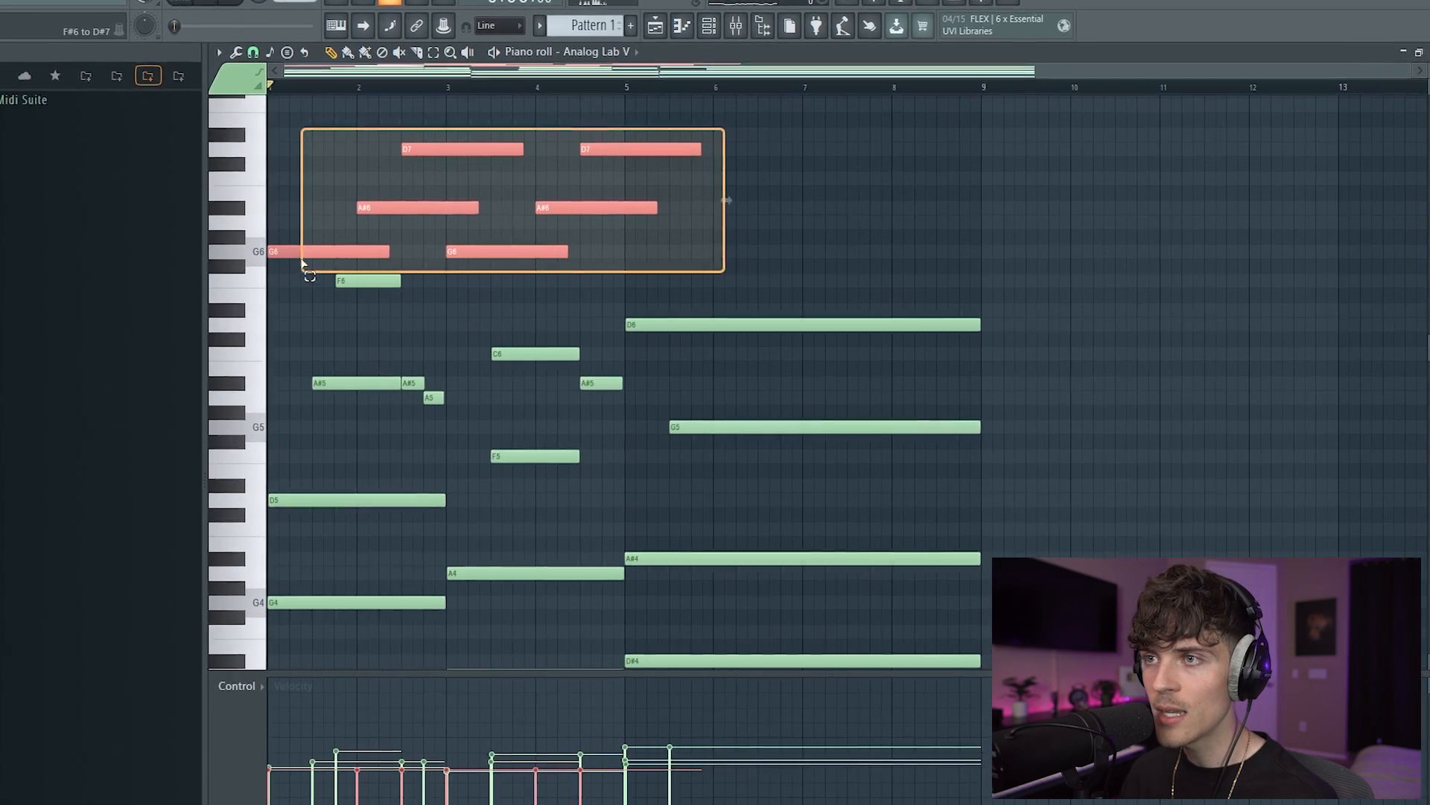
pyautogui.hotkey('ctrl', 'b')
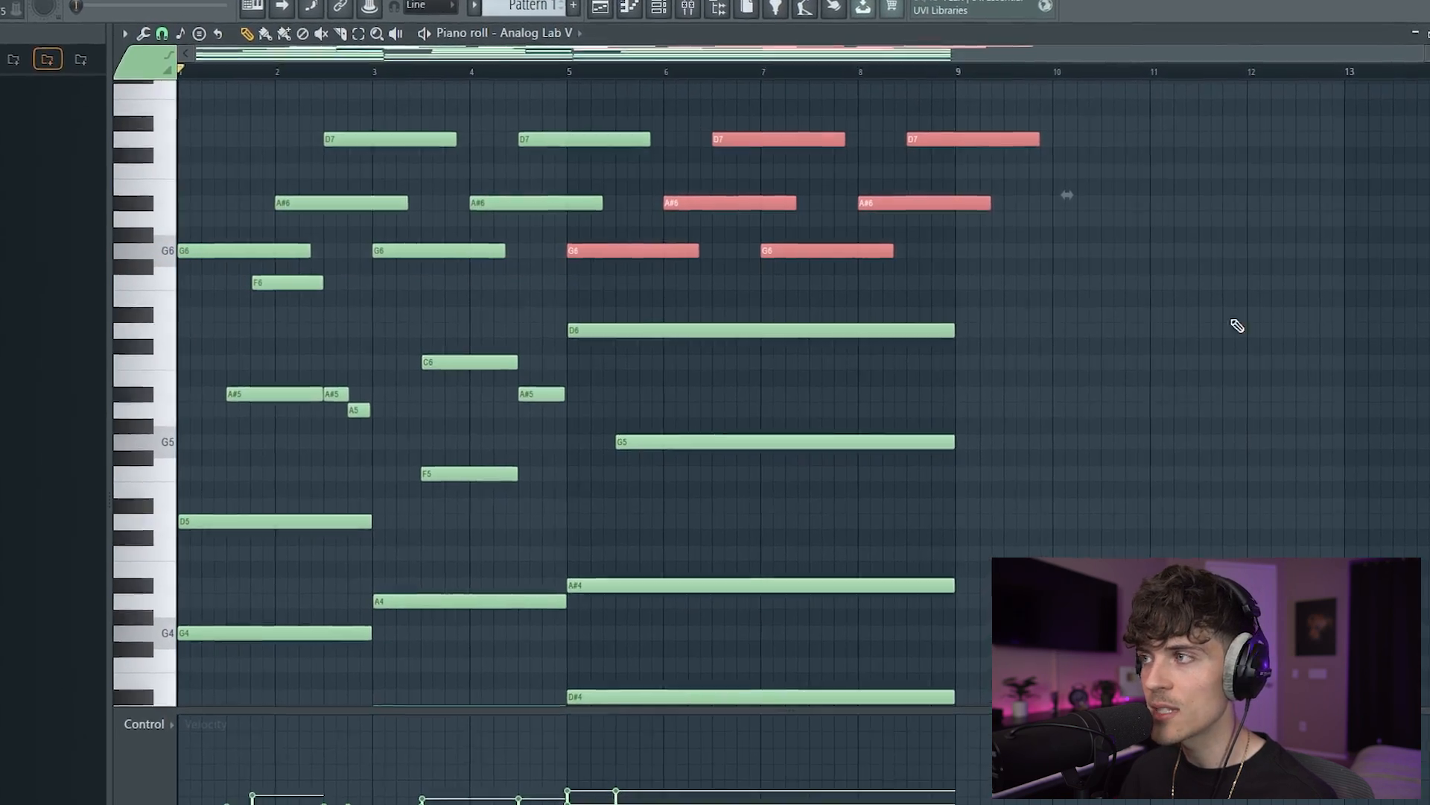
# Step: Shorten the last A#6 and D7 notes so D7 ends at bar 9, and play through the pattern
pyautogui.press('space')
pyautogui.moveTo(999, 94); pyautogui.dragTo(950, 212)
pyautogui.moveTo(1037, 140); pyautogui.dragTo(926, 197)
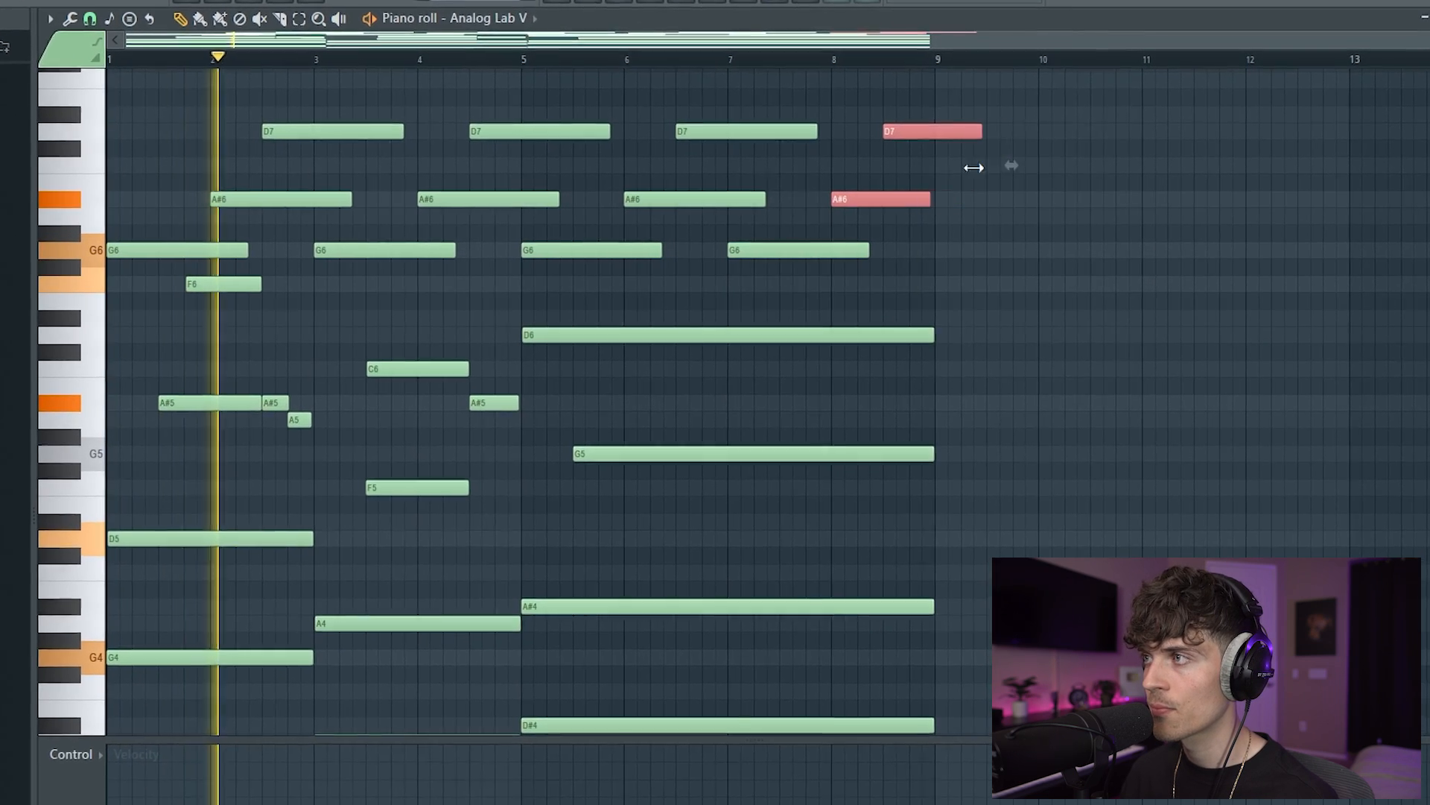
pyautogui.keyDown('ctrl'); pyautogui.click(968, 272); pyautogui.keyUp('ctrl')
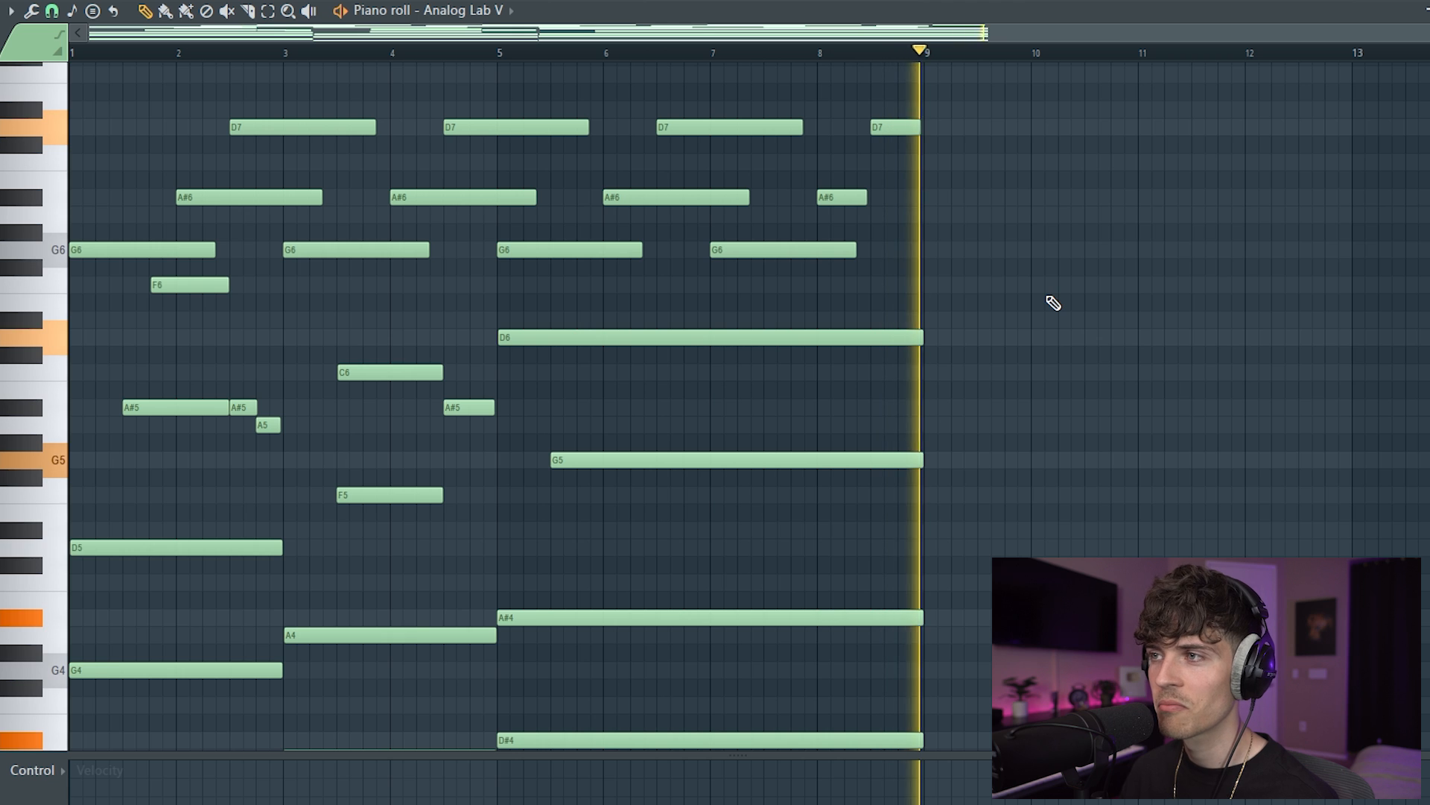
pyautogui.press('space')
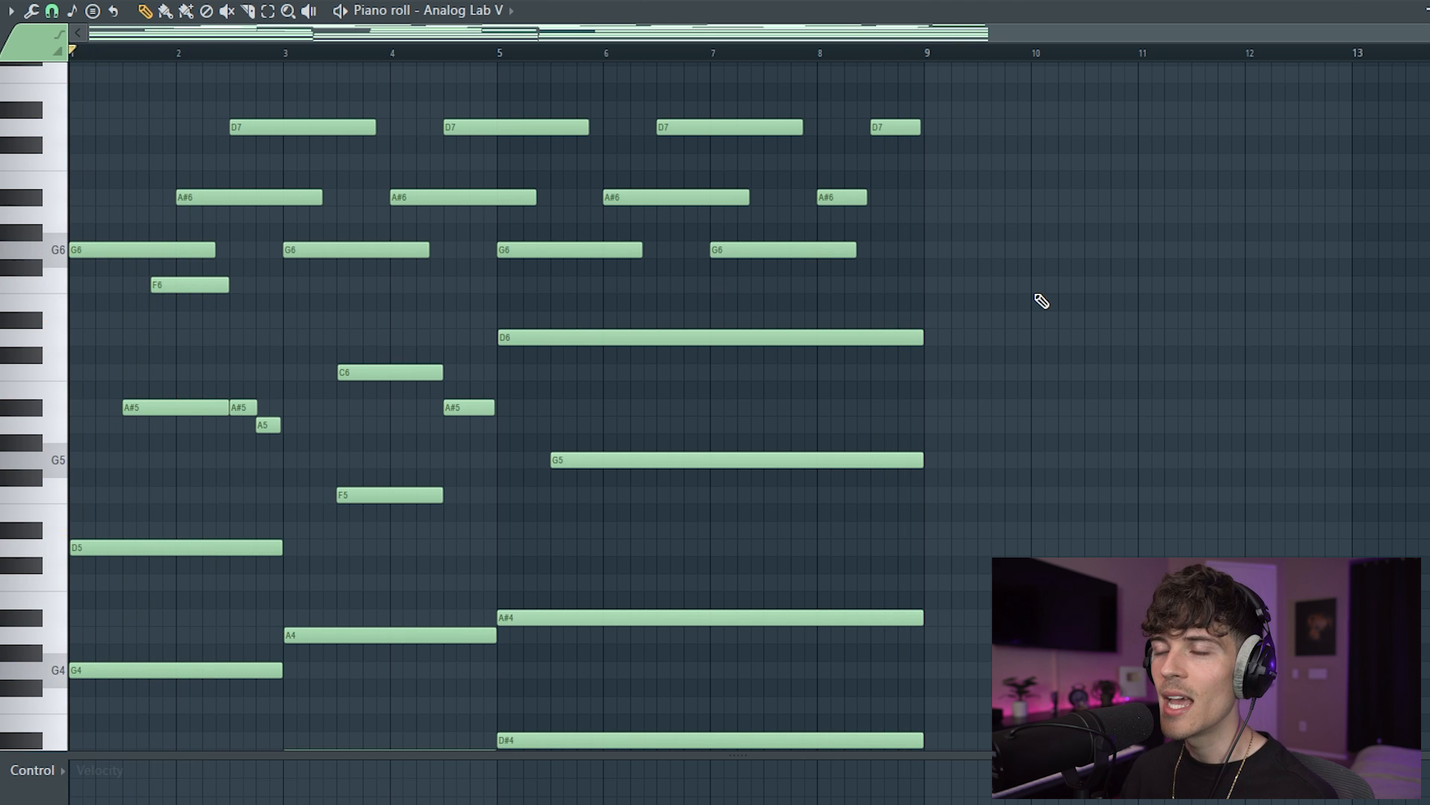
# Step: Highlight the lower notes and the staggered upper figure in turn to compare the two layers
pyautogui.scroll(-1, 842, 320)
pyautogui.moveTo(169, 211); pyautogui.dragTo(859, 613)
pyautogui.scroll(2, 951, 502)
pyautogui.moveTo(127, 138); pyautogui.dragTo(899, 311)
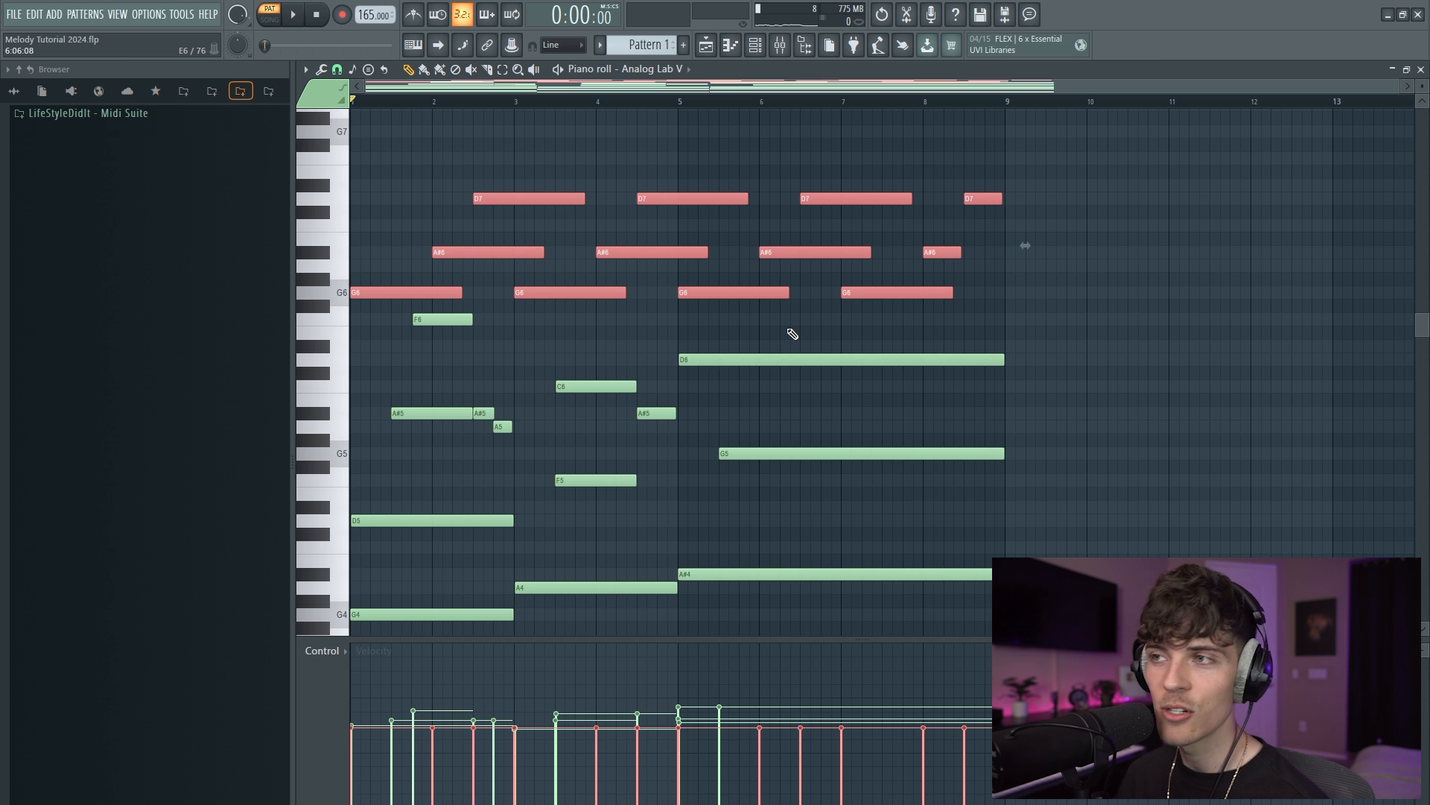
pyautogui.keyDown('ctrl'); pyautogui.click(789, 330); pyautogui.keyUp('ctrl')
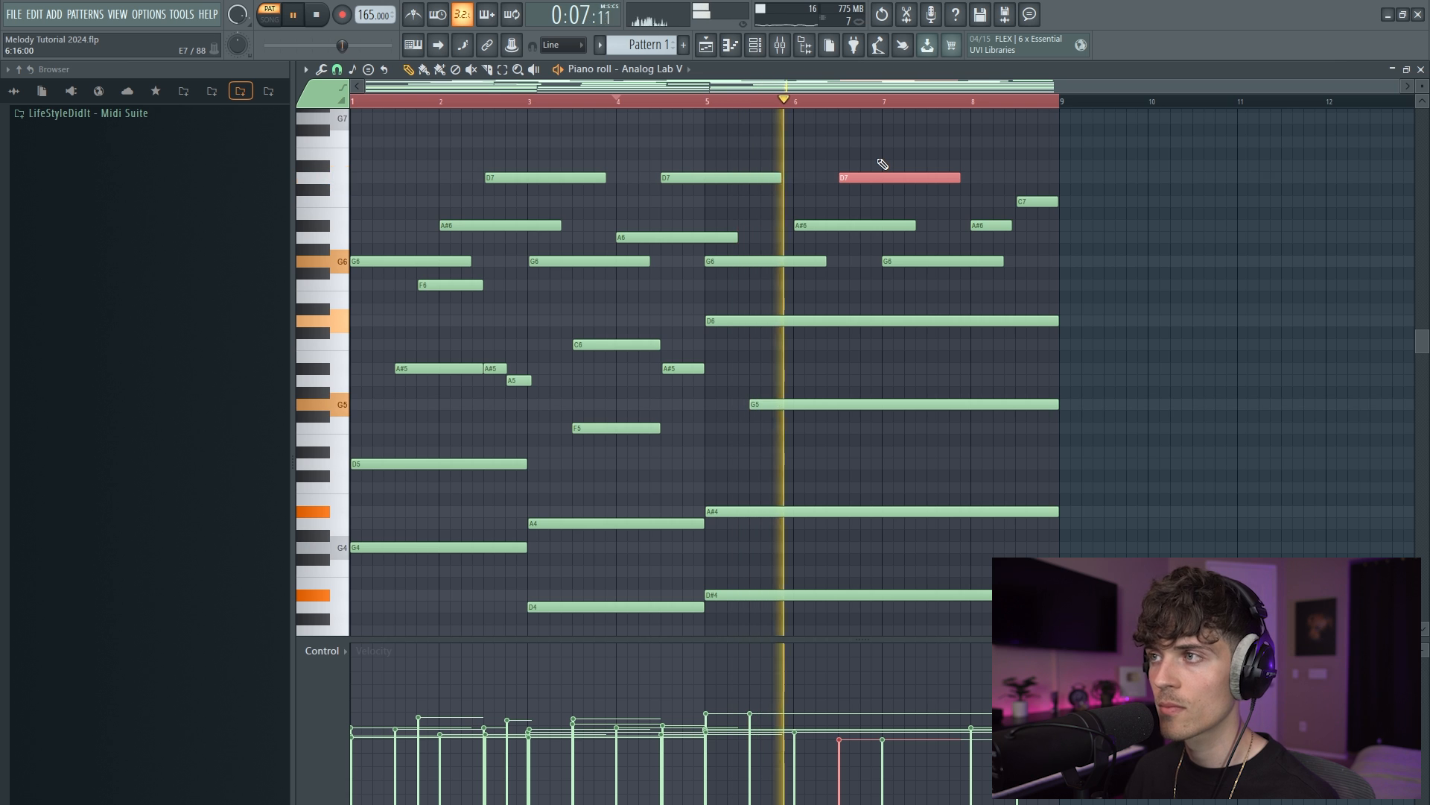
# Step: Move the start of the D7 note in bar 6 a quarter bar later and shorten the note
pyautogui.moveTo(881, 177); pyautogui.dragTo(893, 177)
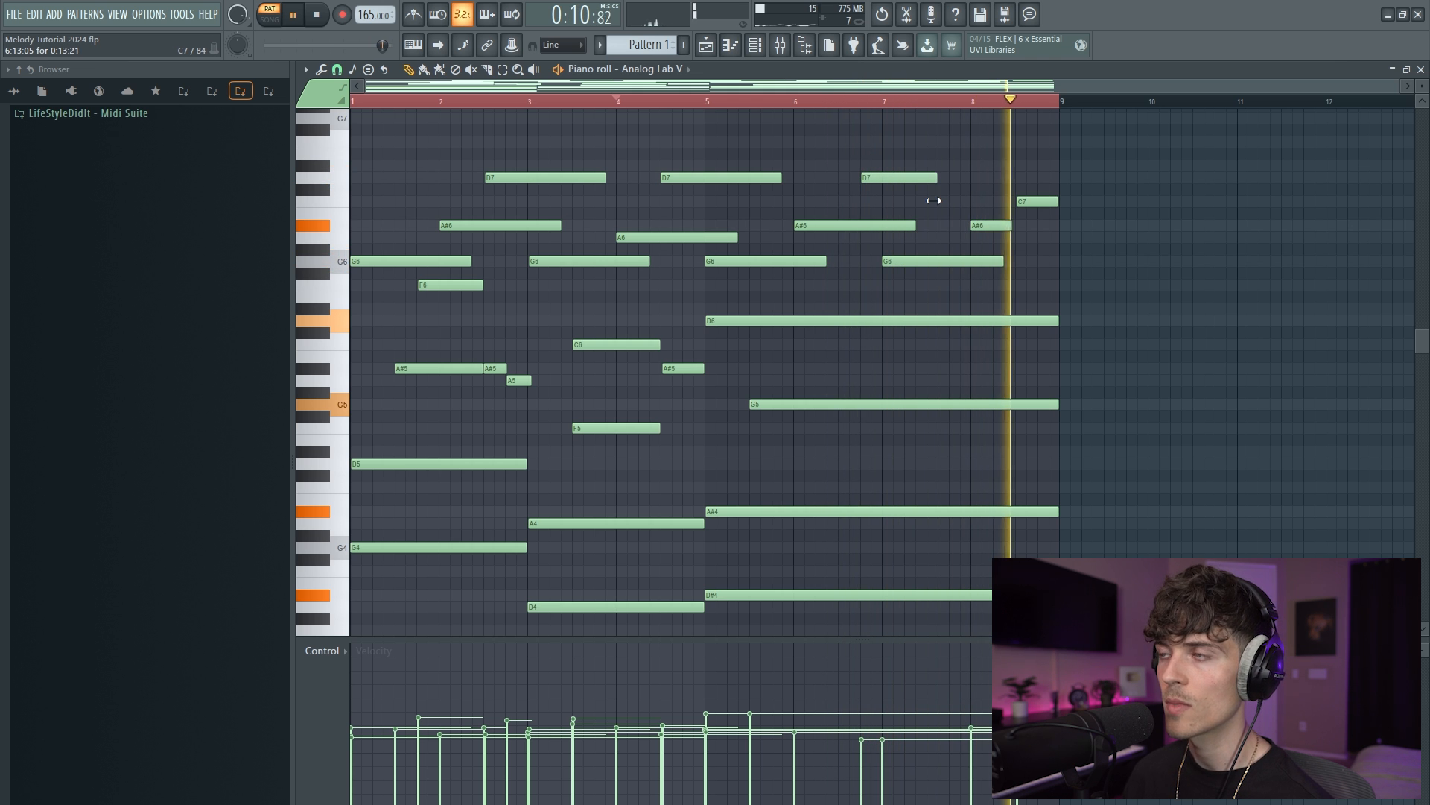
# Step: Add a C7 note at the start of bar 4, transpose it up one octave to C8, and start playback
pyautogui.moveTo(1423, 86); pyautogui.dragTo(1424, 91)
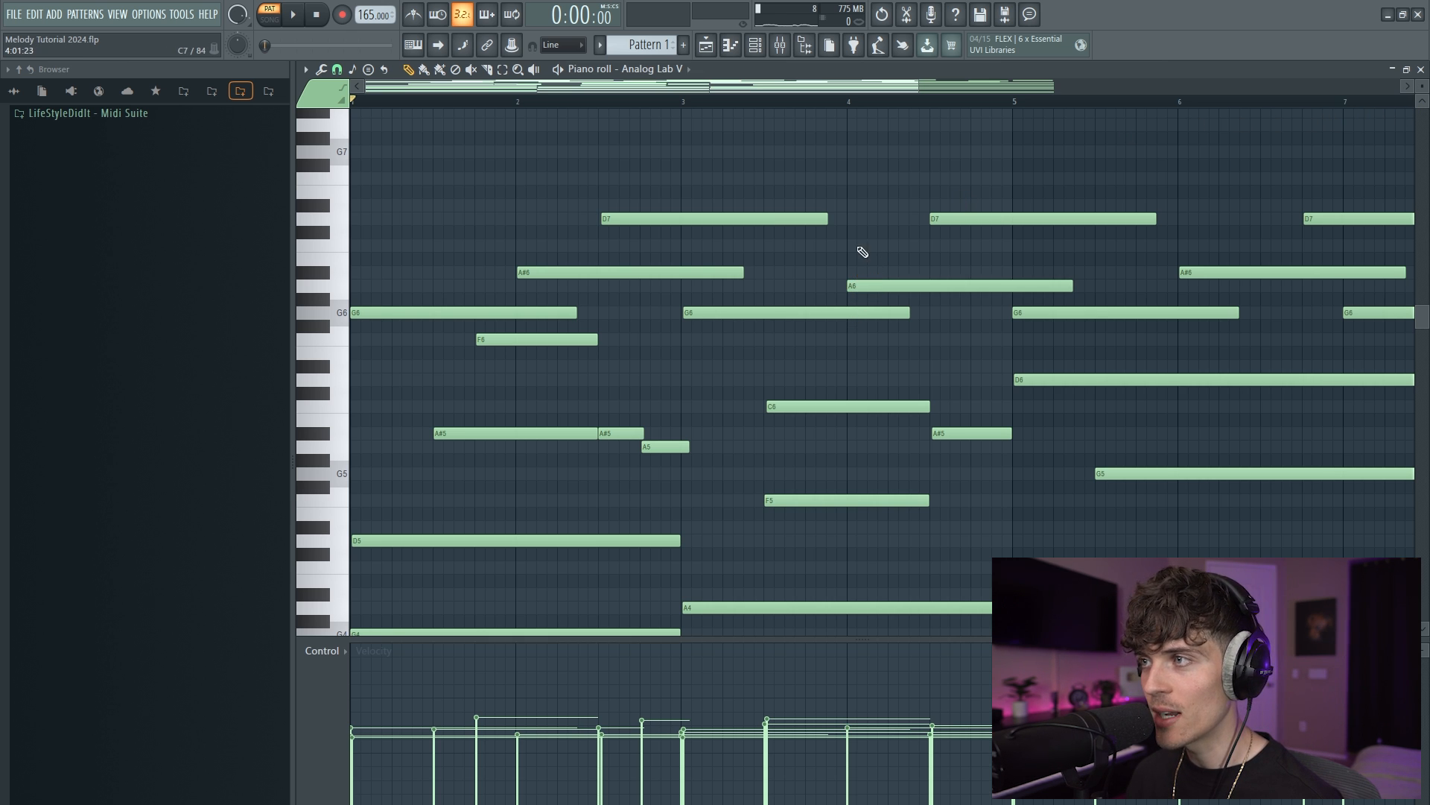
pyautogui.click(857, 245)
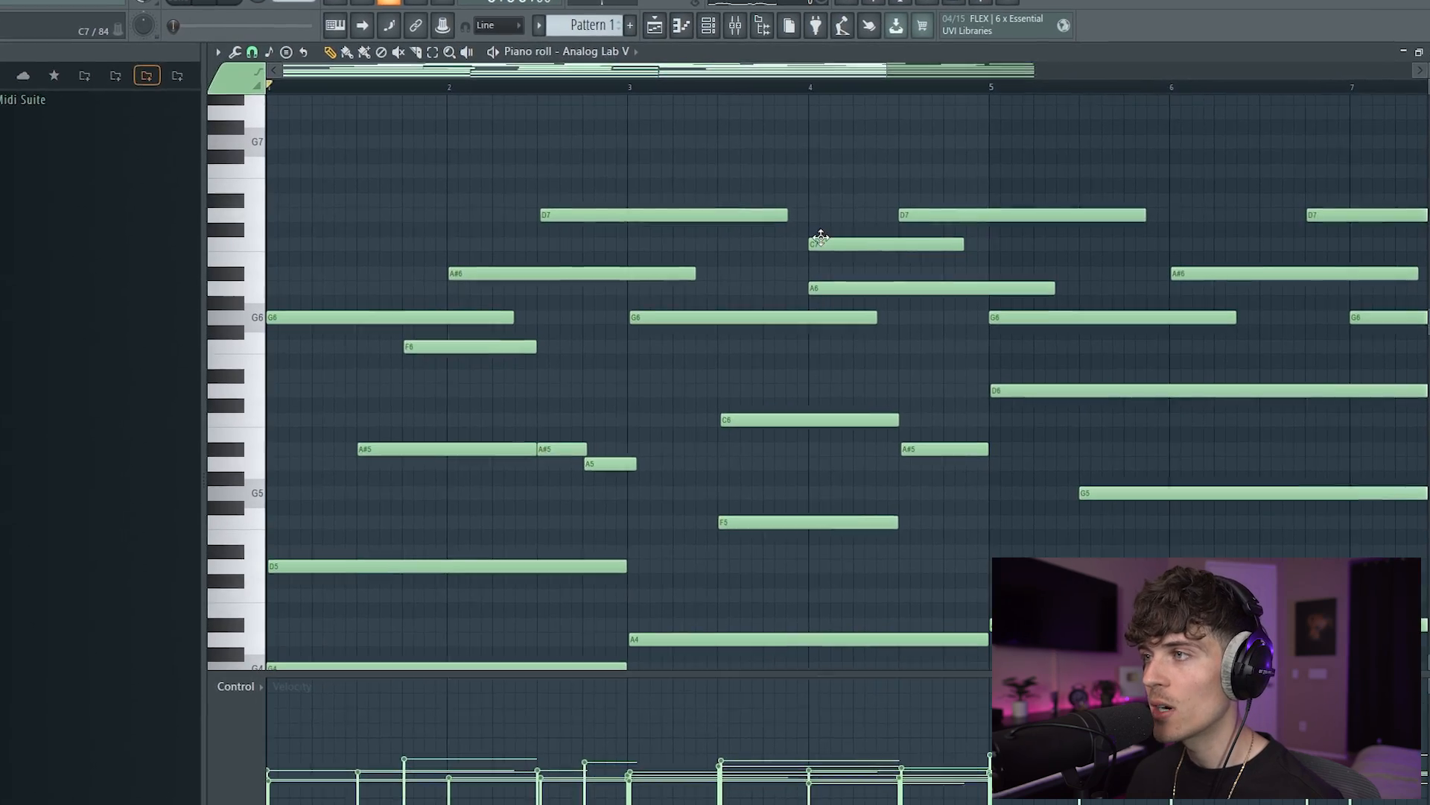
pyautogui.click(807, 242)
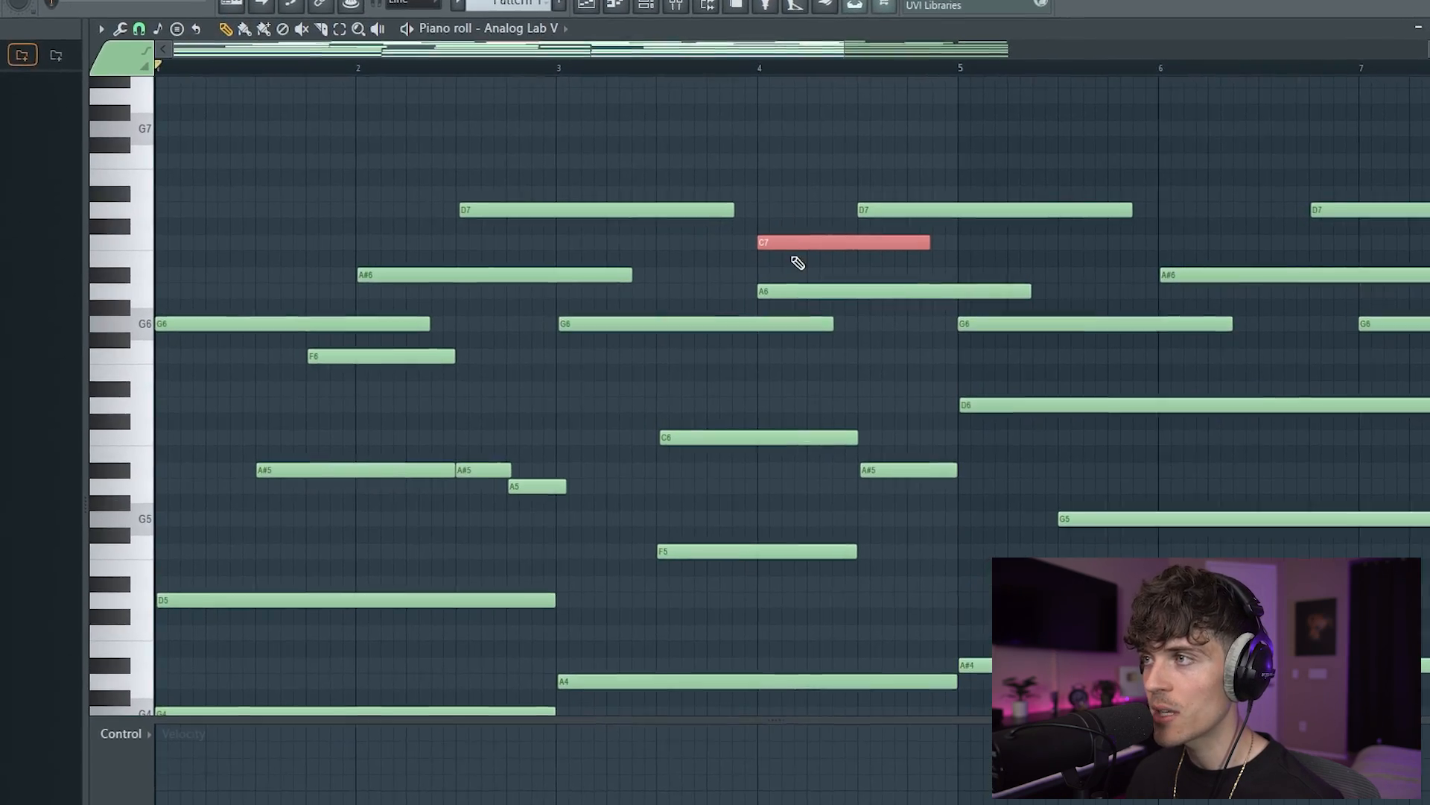
pyautogui.hotkey('ctrl', 'Up')
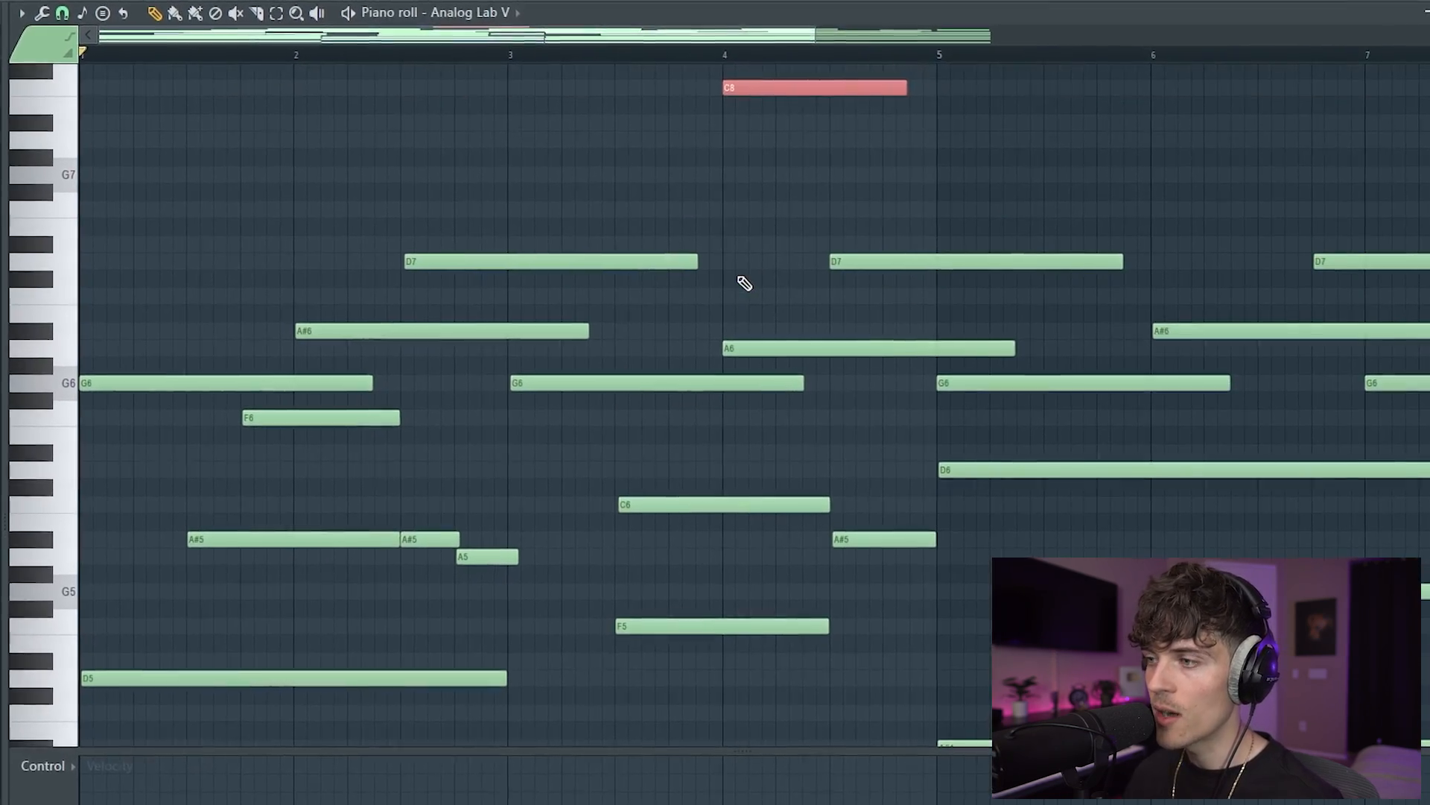
pyautogui.scroll(-2, 538, 54)
pyautogui.scroll(-1, 749, 417)
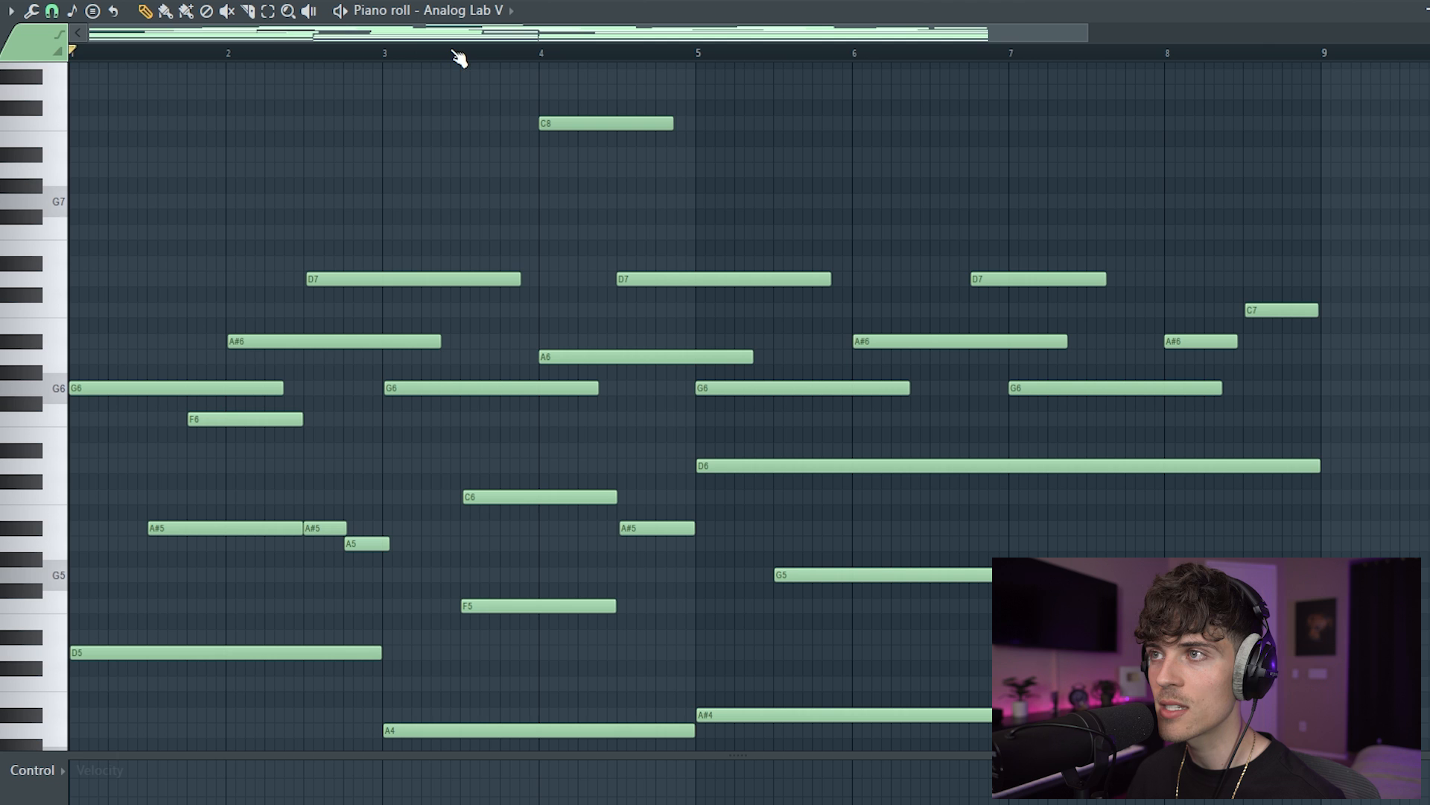
pyautogui.press('space')
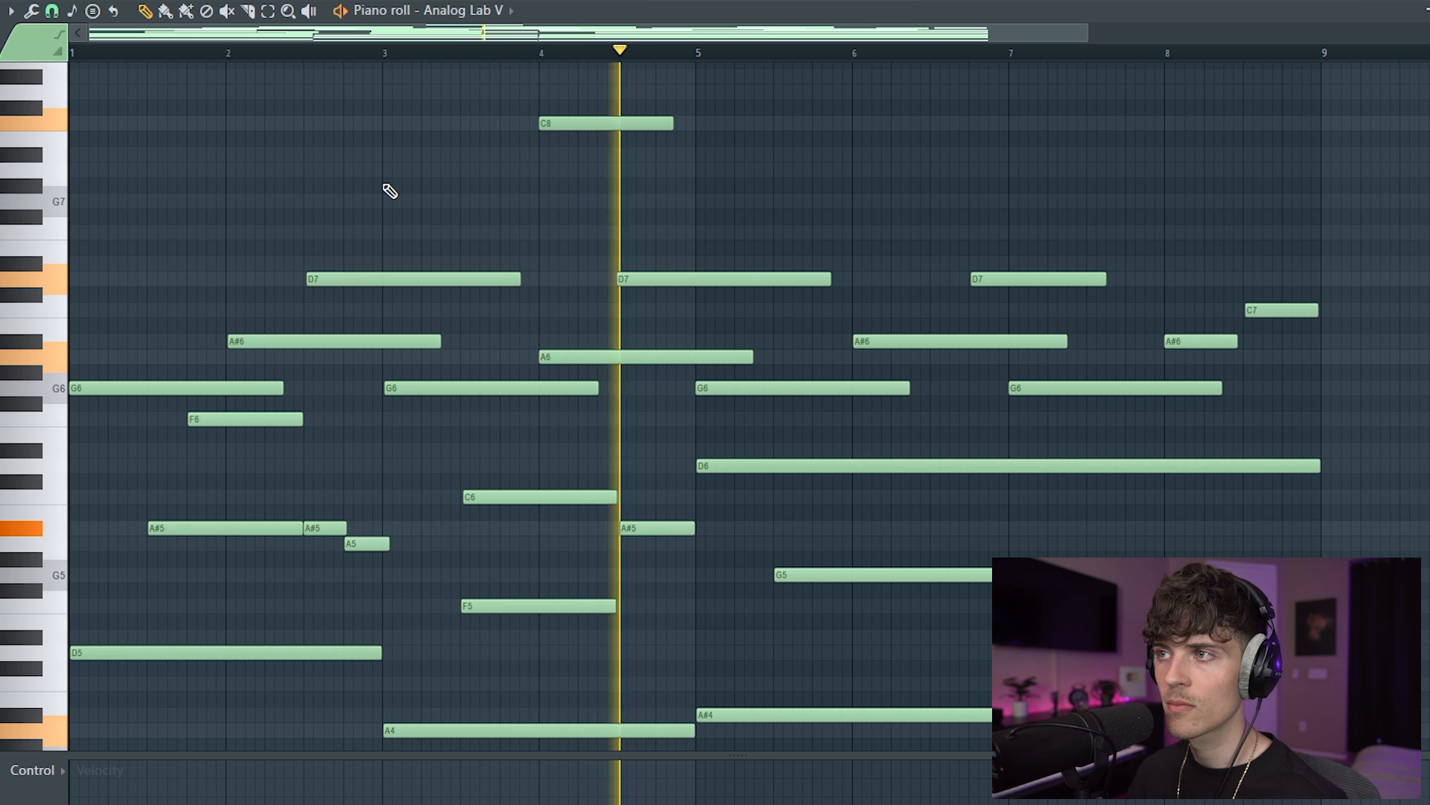
# Step: Stop playback and delete the A6 note beneath the C7 that starts three quarters through bar 1
pyautogui.press('space')
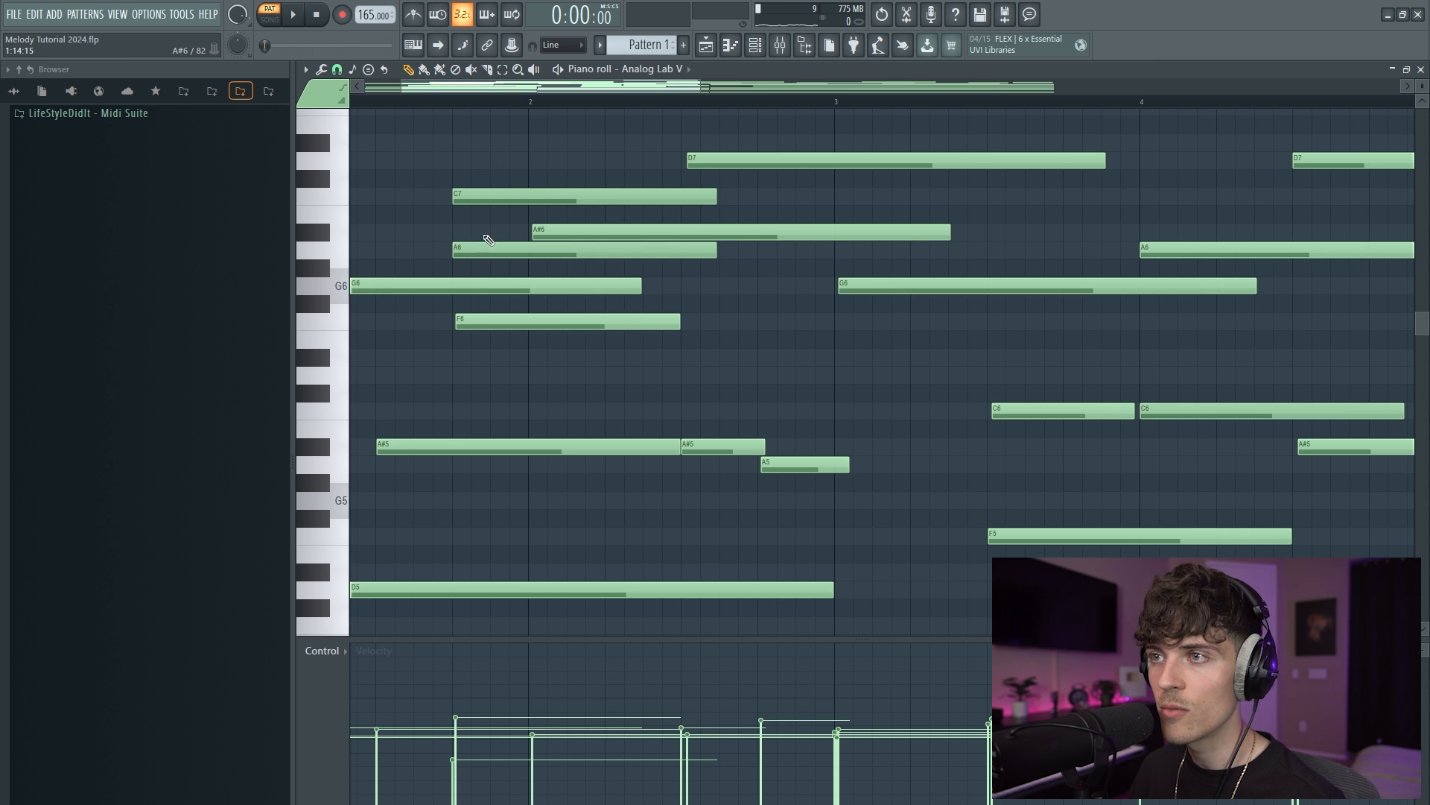
pyautogui.click(491, 197)
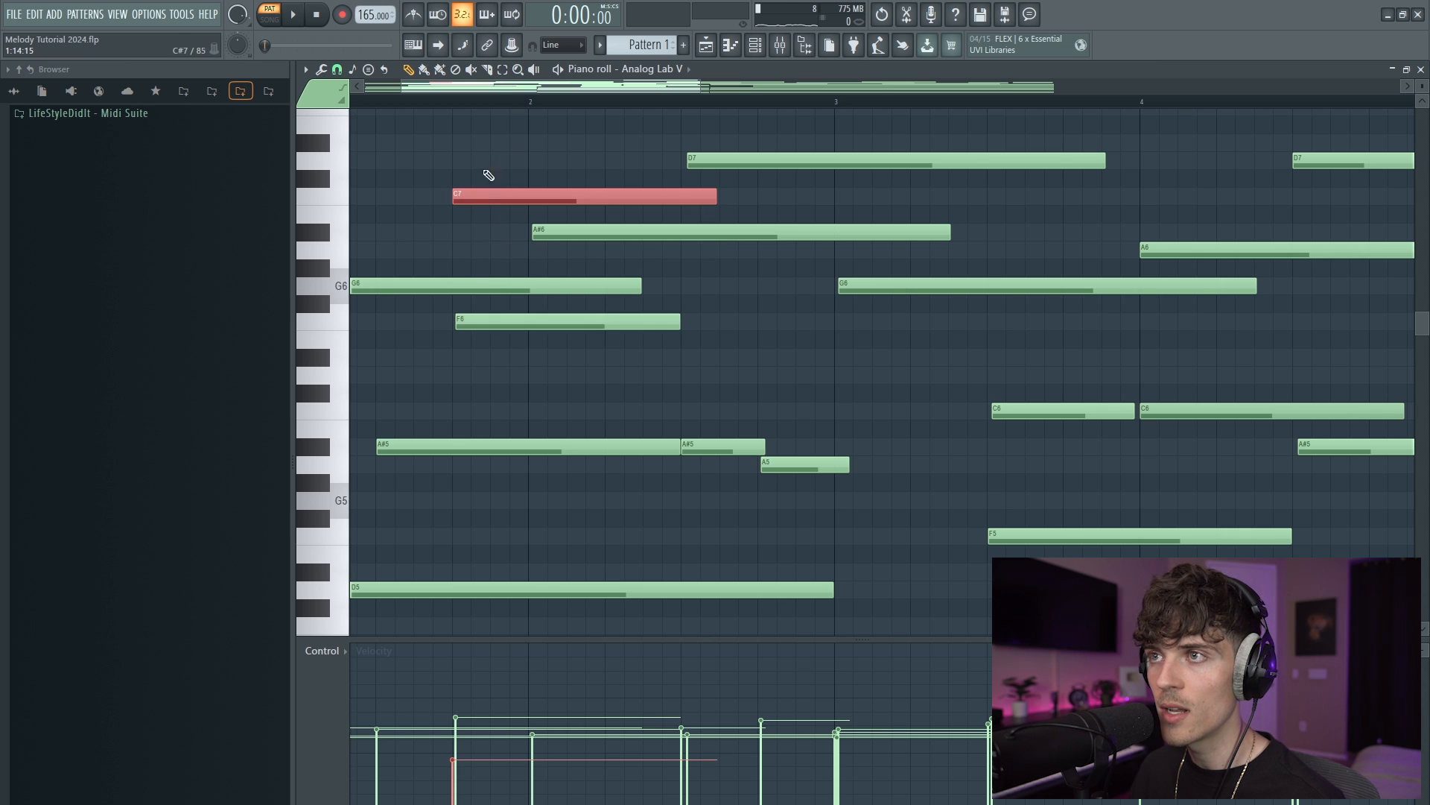
pyautogui.moveTo(518, 90); pyautogui.dragTo(480, 90)
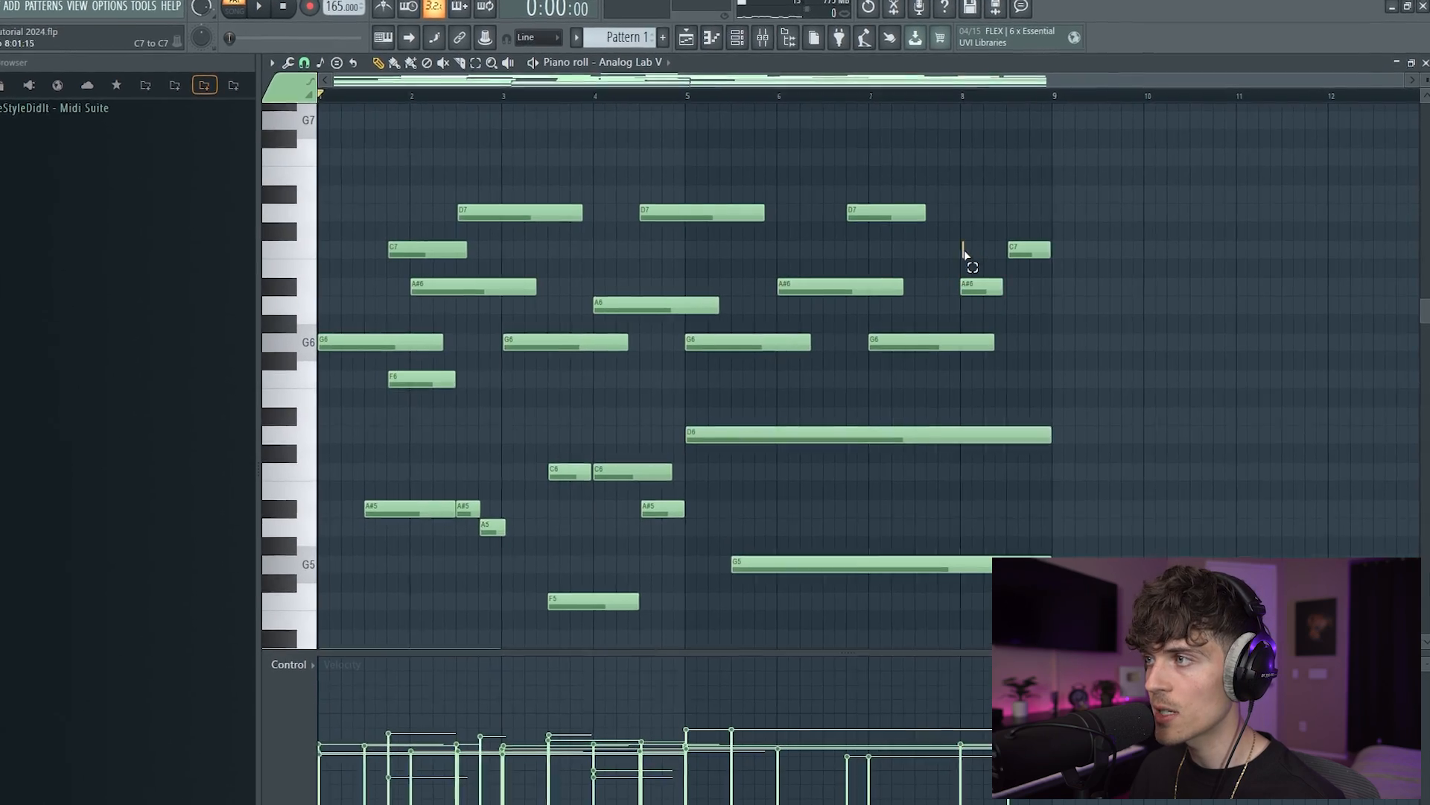
# Step: Add an F7 note at the start of bar 8 in place of a trial D7 above the A#6
pyautogui.click(958, 210)
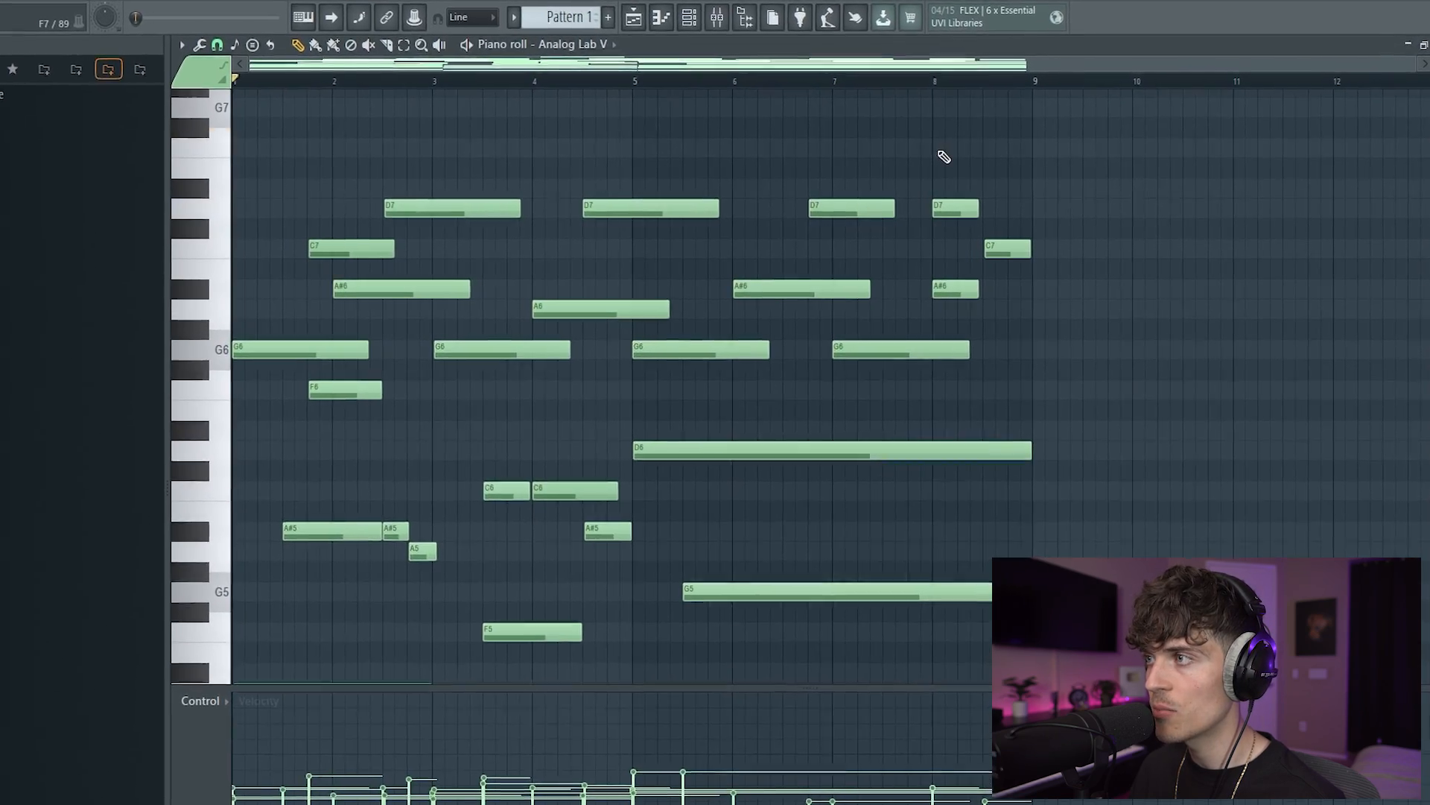
pyautogui.click(959, 154)
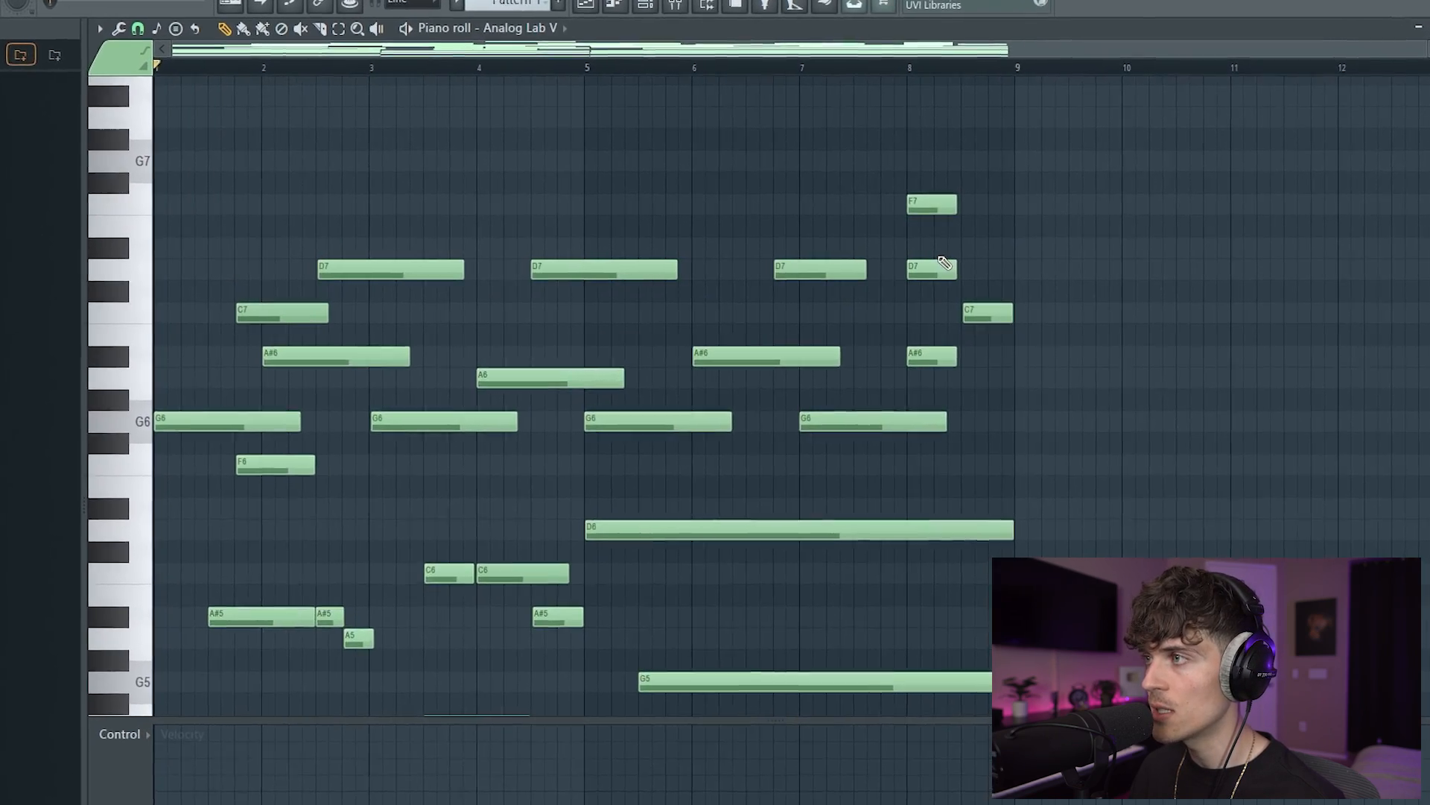
pyautogui.rightClick(933, 262)
# Step: Add a G7 note halfway through bar 8 and play the ending from the middle of bar 6
pyautogui.click(739, 65)
pyautogui.press('space')
pyautogui.moveTo(894, 186); pyautogui.dragTo(971, 331)
pyautogui.press('space')
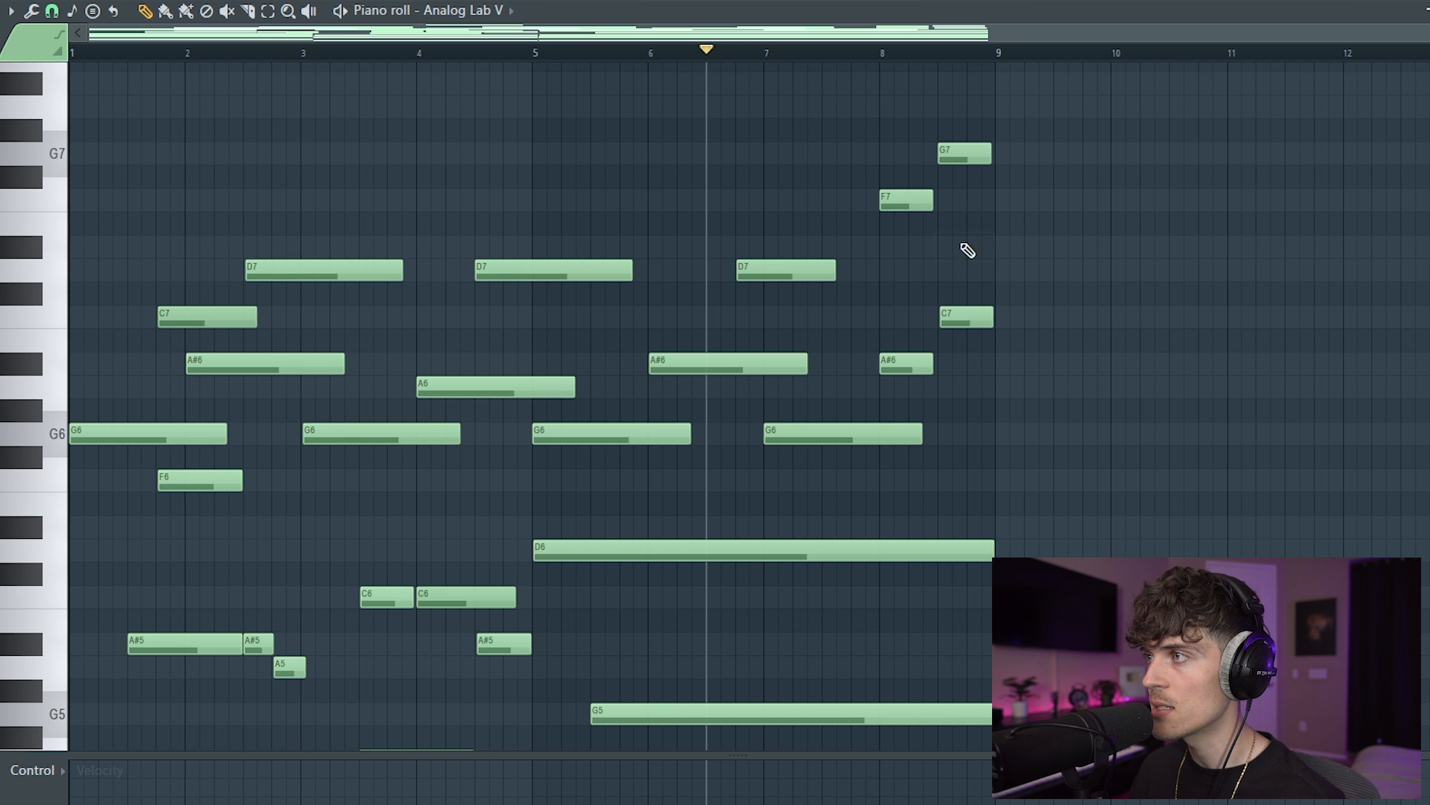
# Step: Slightly lower the velocity of the F7 and G7 notes in bar 8 during playback
pyautogui.keyDown('ctrl'); pyautogui.click(985, 243); pyautogui.keyUp('ctrl')
pyautogui.press('space')
pyautogui.moveTo(906, 232); pyautogui.dragTo(1010, 154)
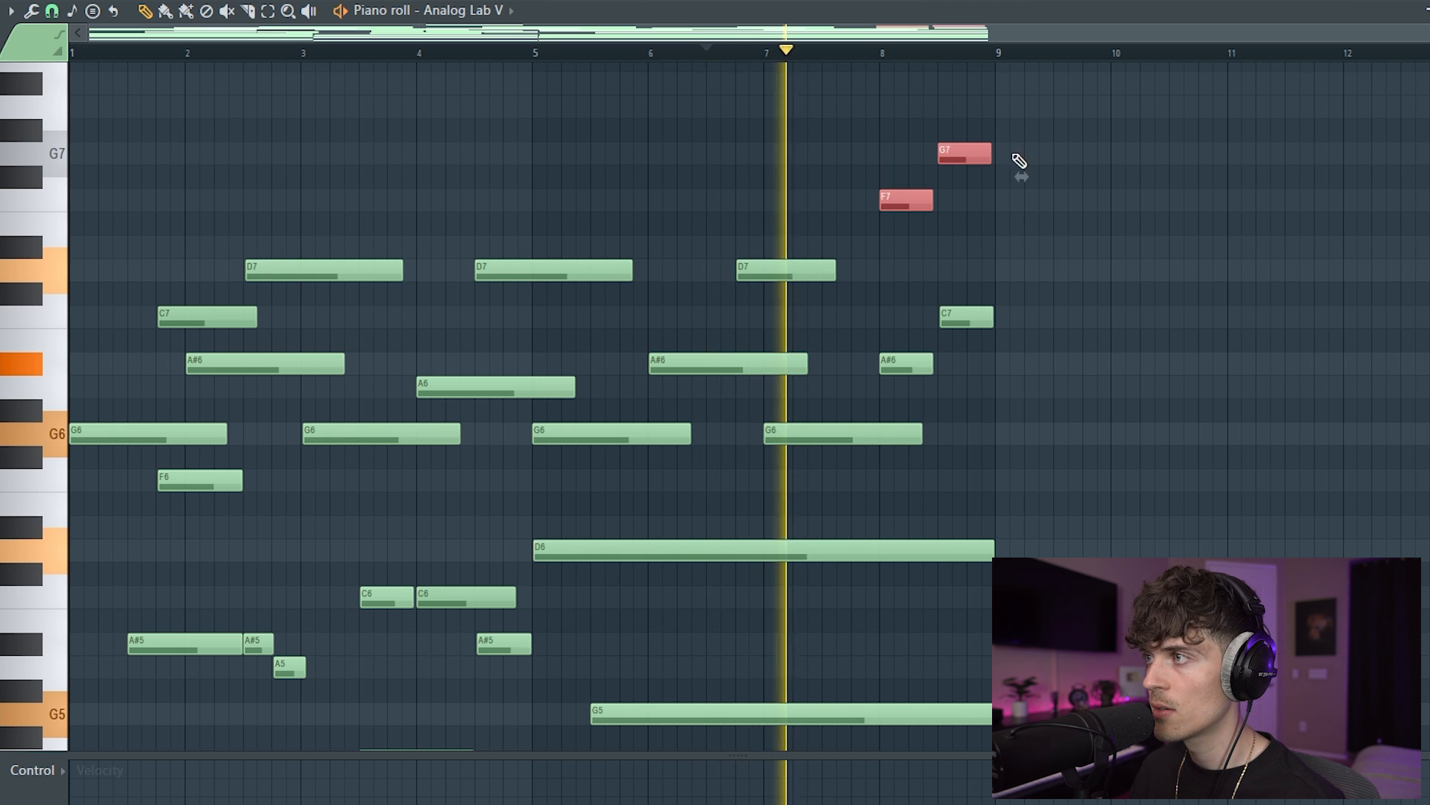
pyautogui.scroll(-2, 1031, 153)
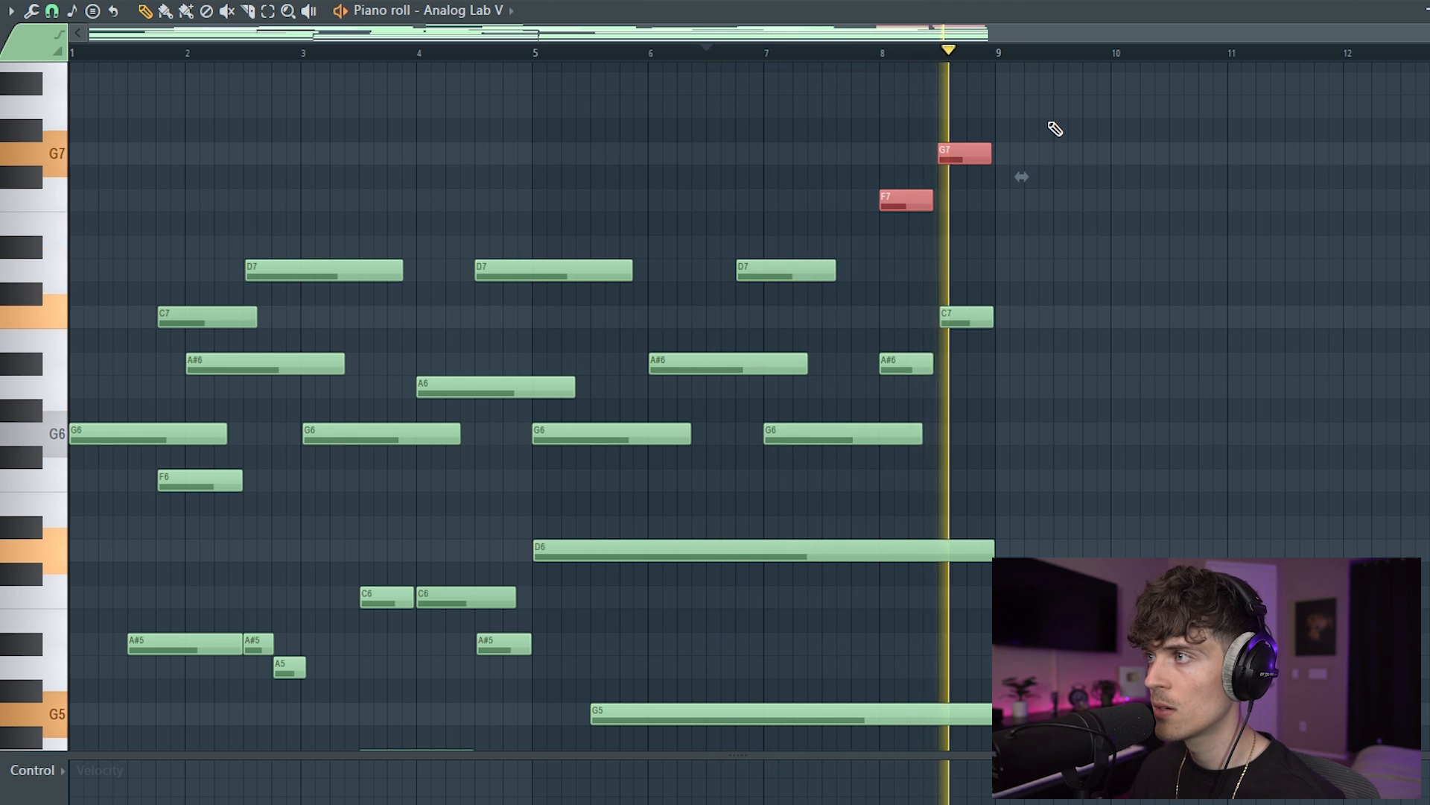
pyautogui.click(945, 110)
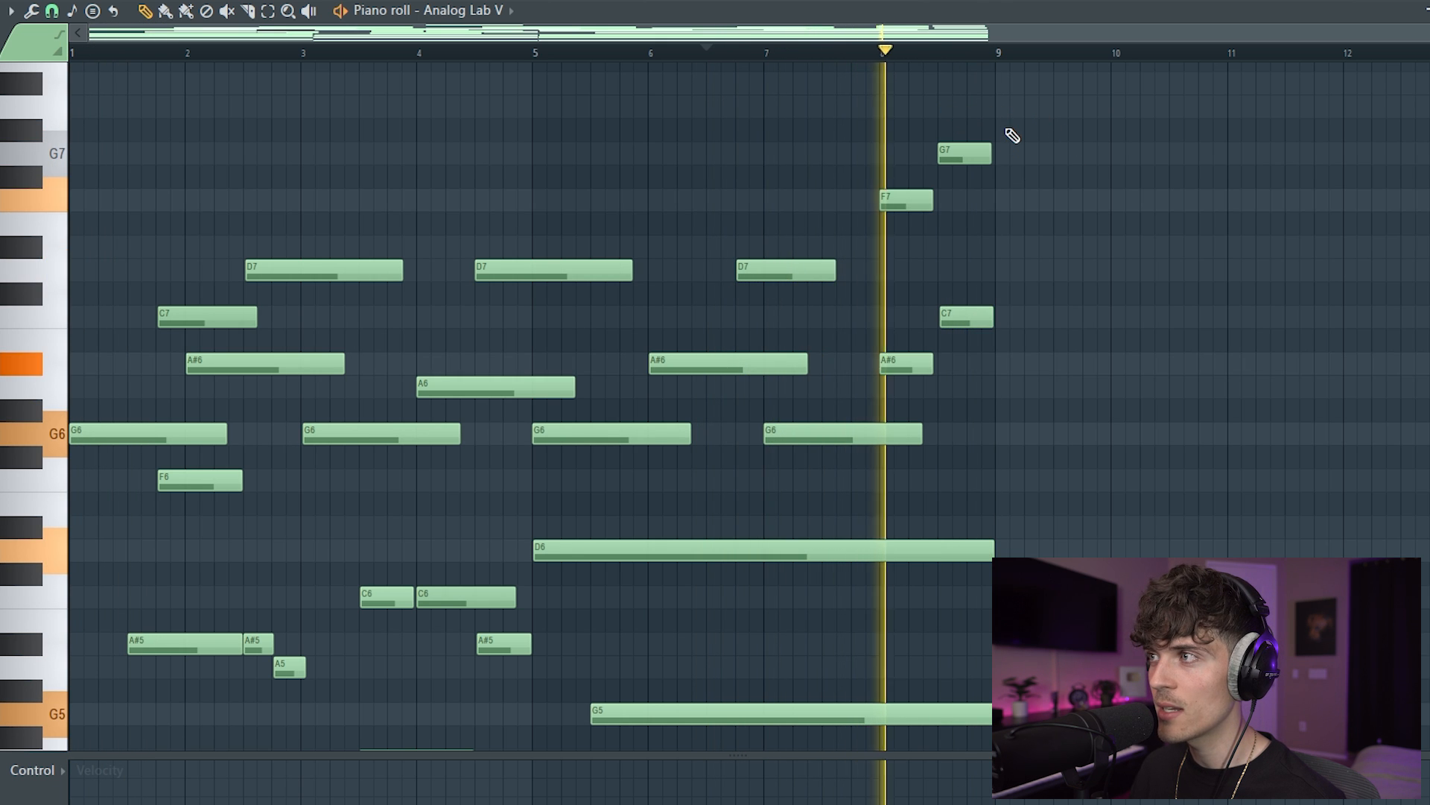
# Step: Add an A7 note at the start of bar 9, repeat the eight-bar pattern from bar 9, and stop playback
pyautogui.click(1005, 106)
pyautogui.press('space')
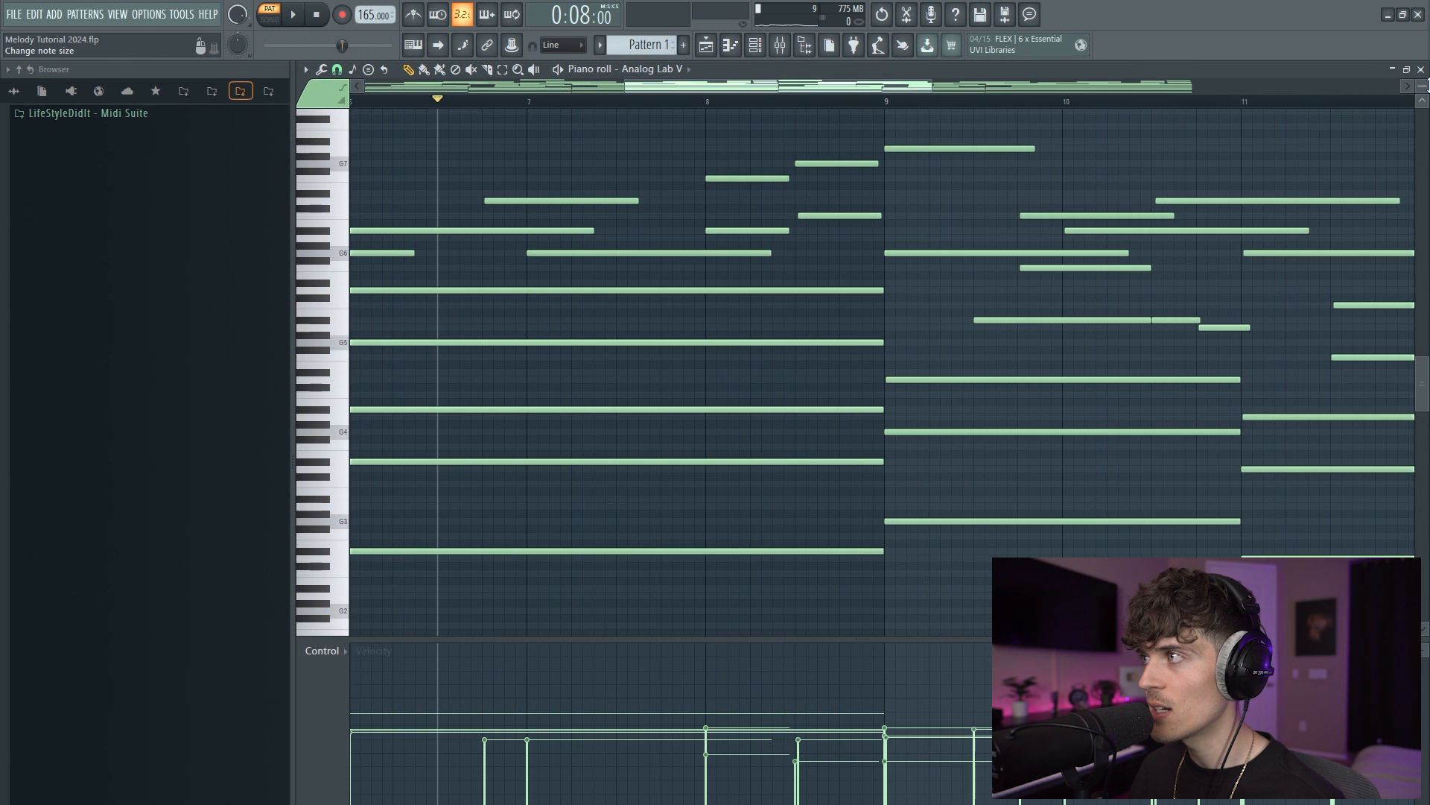
# Step: Play from bar 8 to hear the F7, G7, A7 run leading into the repeated pattern
pyautogui.moveTo(1424, 85); pyautogui.dragTo(1425, 115)
pyautogui.scroll(7, 1249, 216)
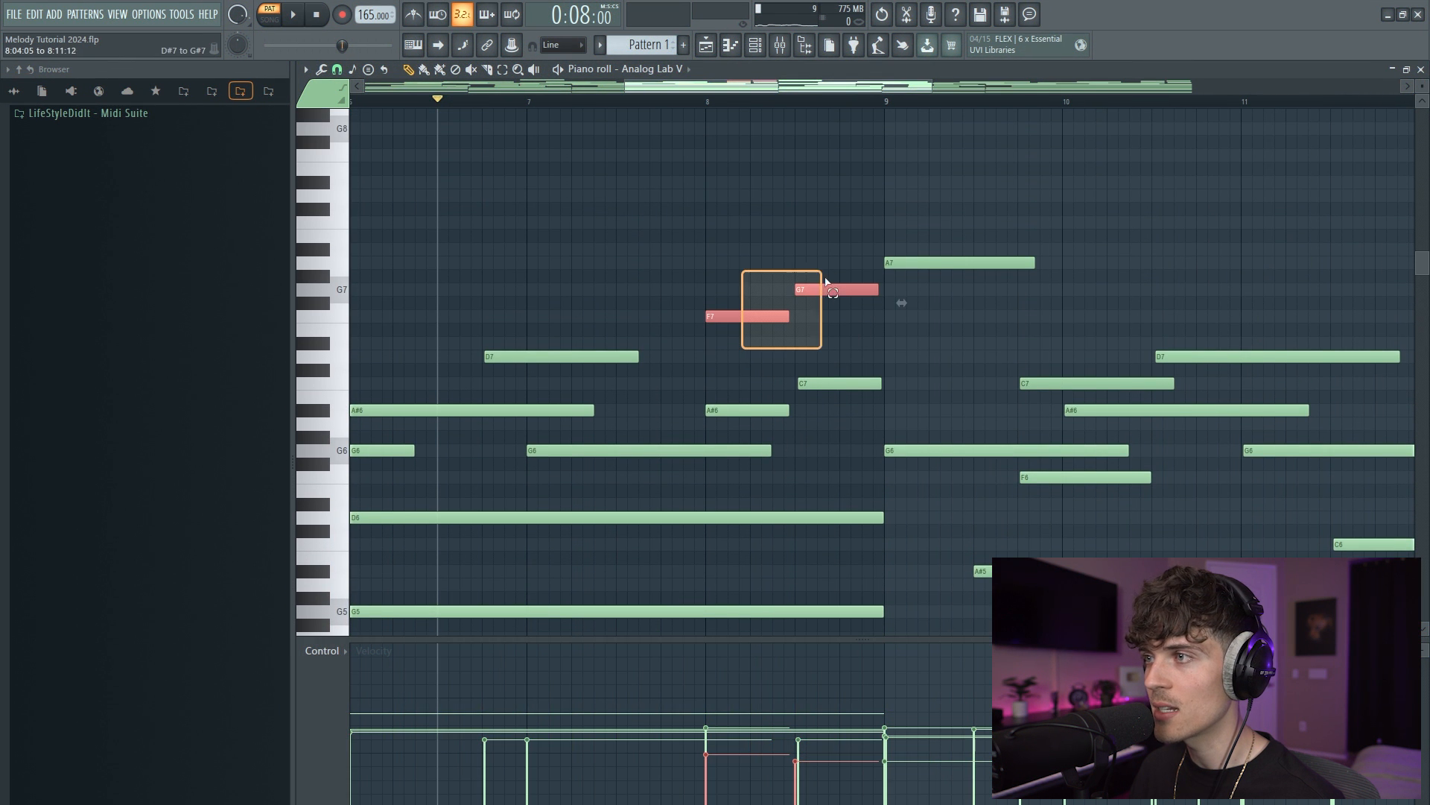
pyautogui.keyDown('ctrl'); pyautogui.moveTo(935, 356); pyautogui.dragTo(1014, 200); pyautogui.keyUp('ctrl')
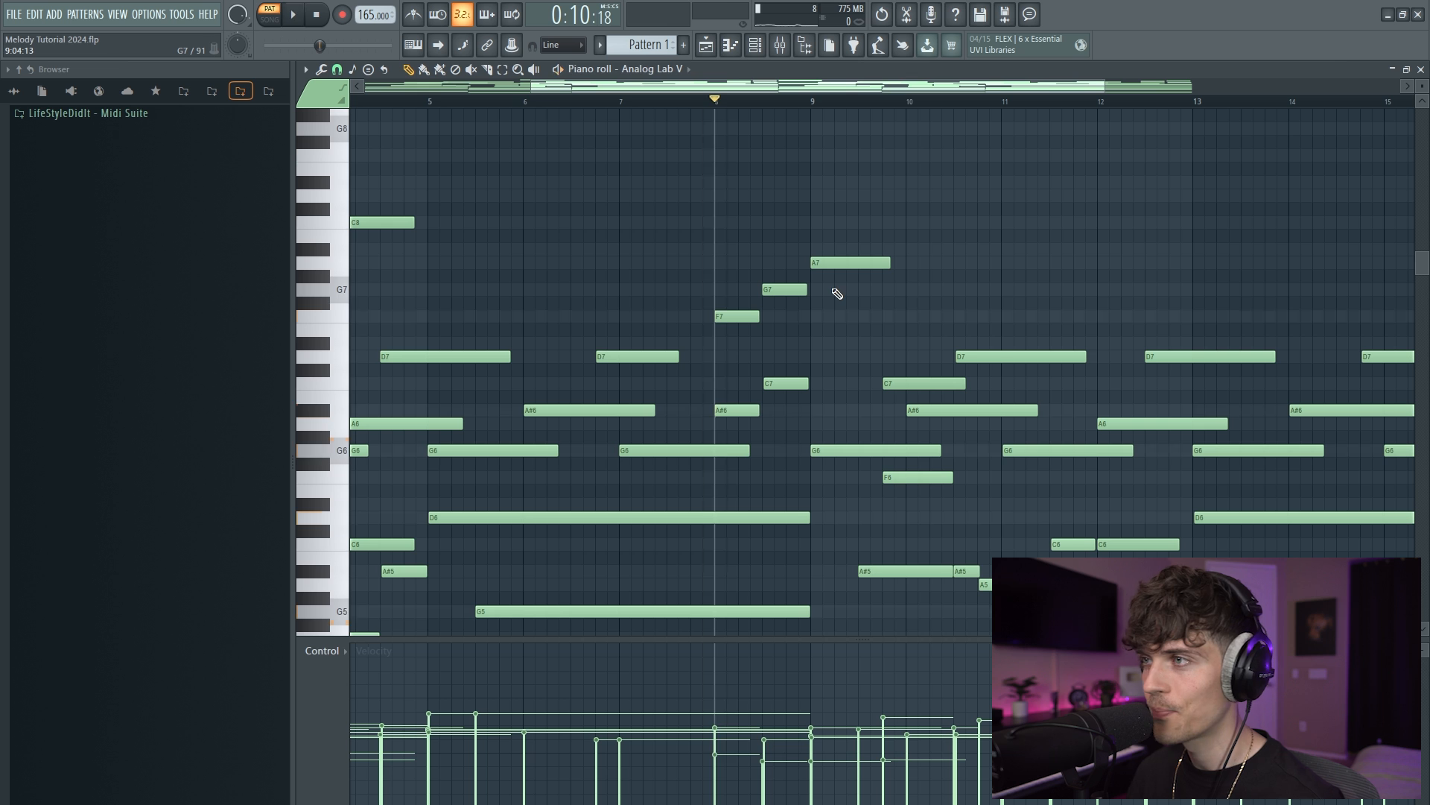
pyautogui.press('space')
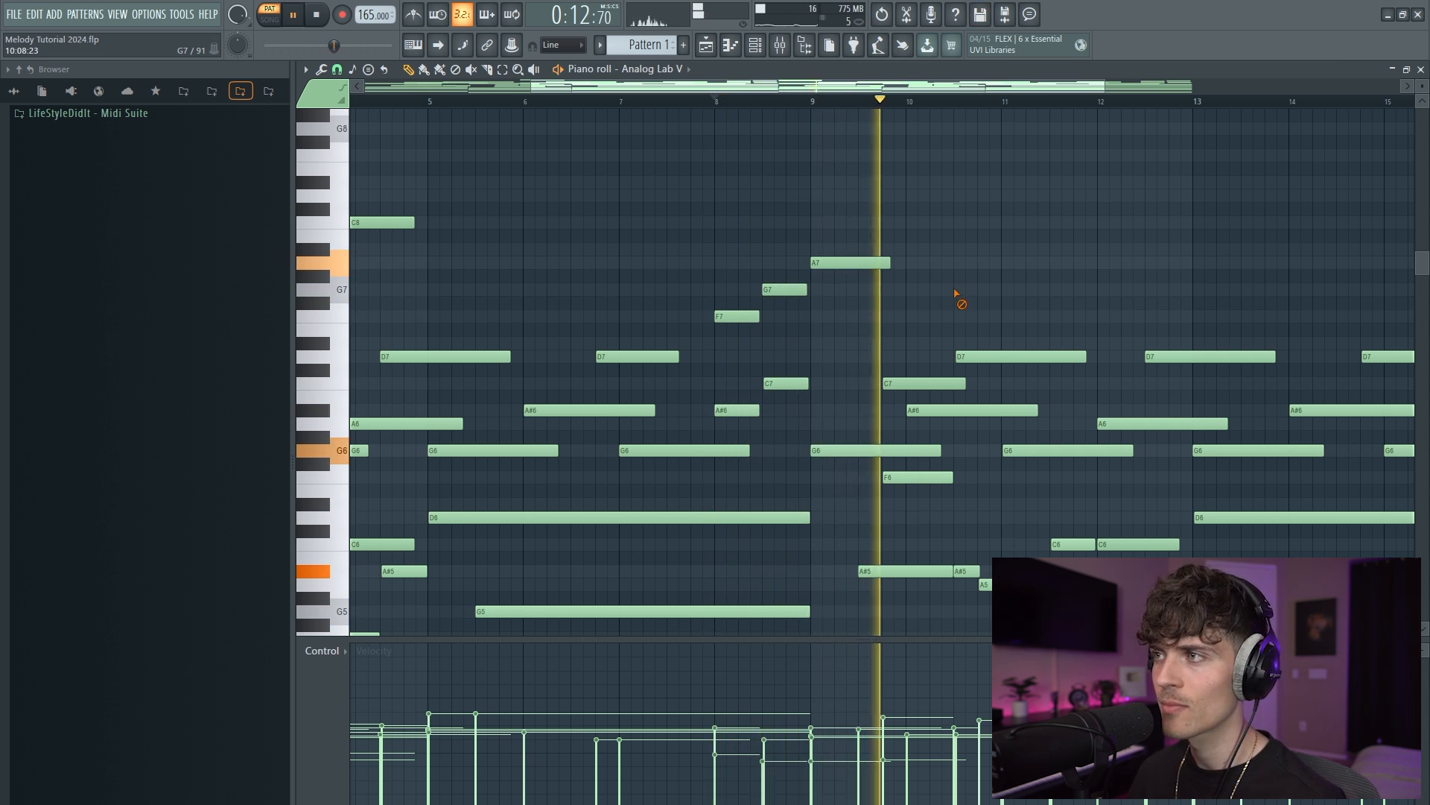
pyautogui.press('space')
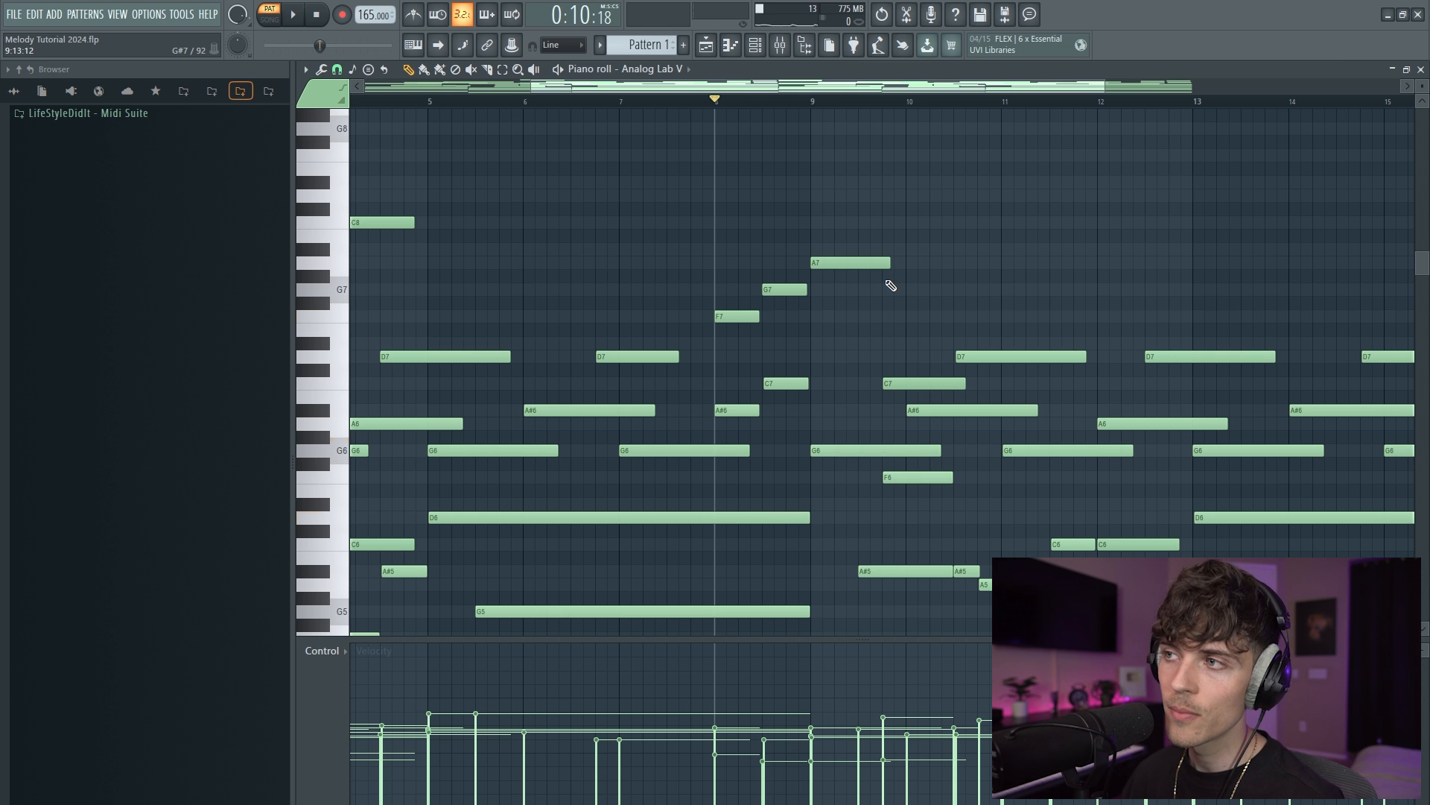
pyautogui.press('space')
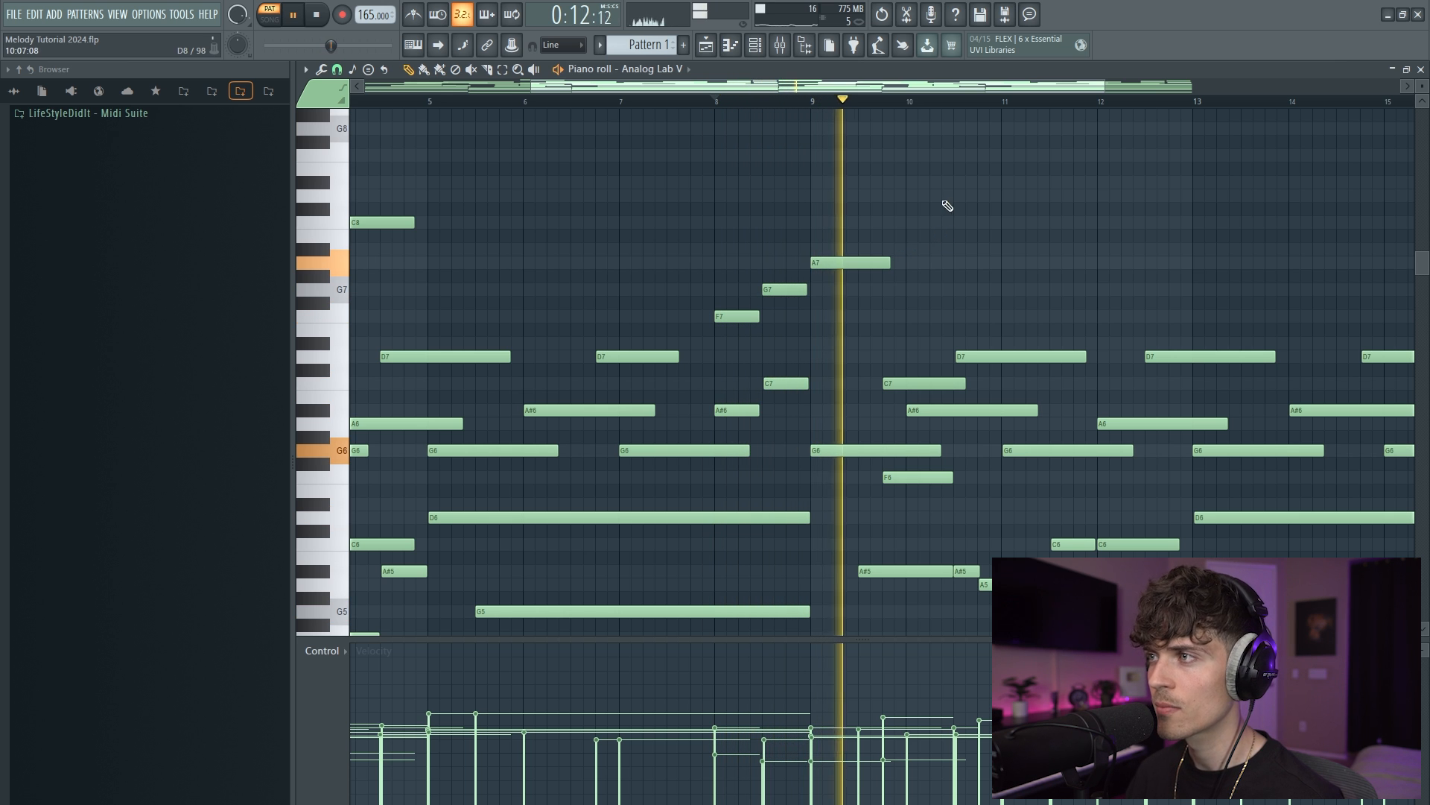
# Step: Add a D8 note halfway through bar 10 and a G7 note at bar 11, and play from bar 8
pyautogui.press('space')
pyautogui.click(959, 156)
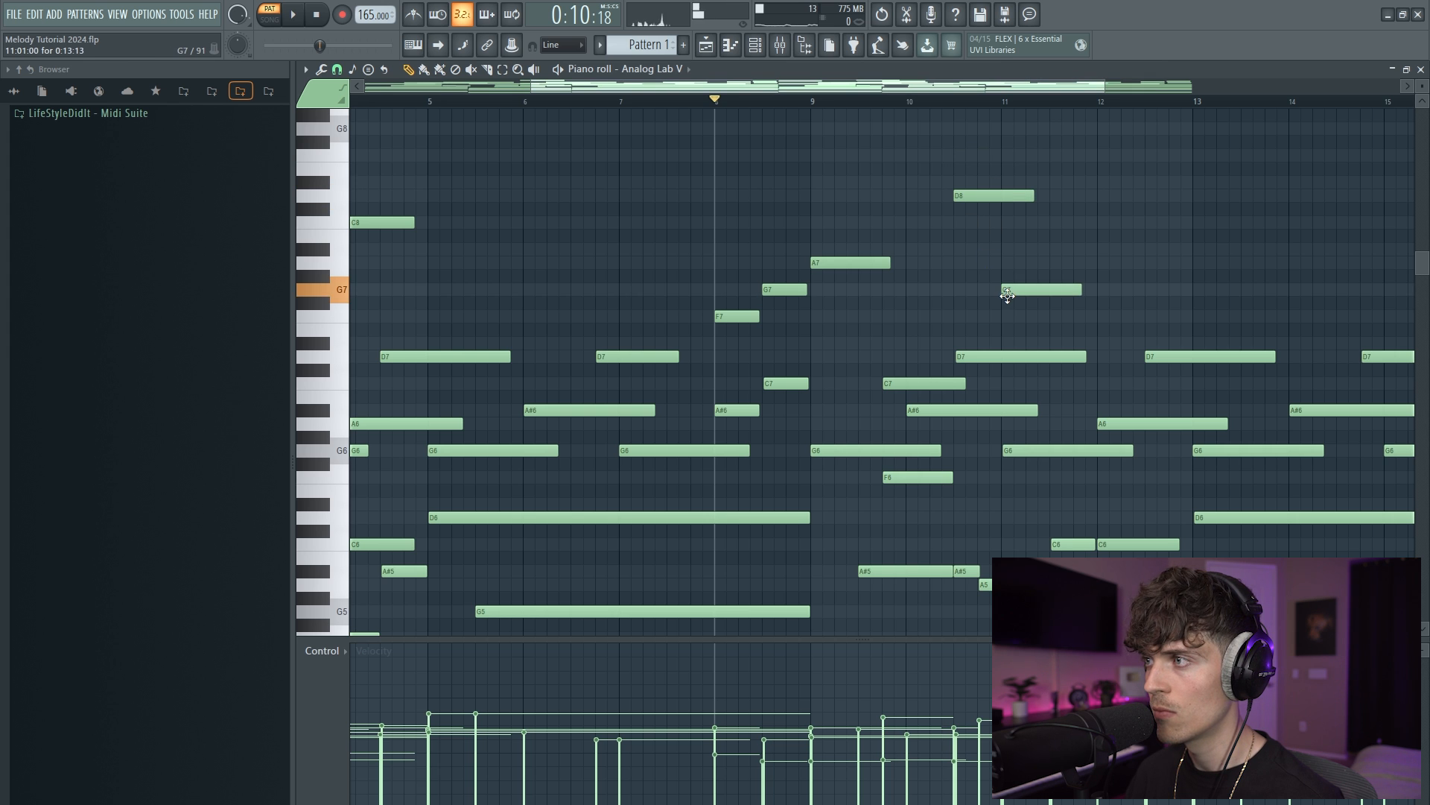
pyautogui.moveTo(997, 195); pyautogui.dragTo(1071, 293)
pyautogui.press('space')
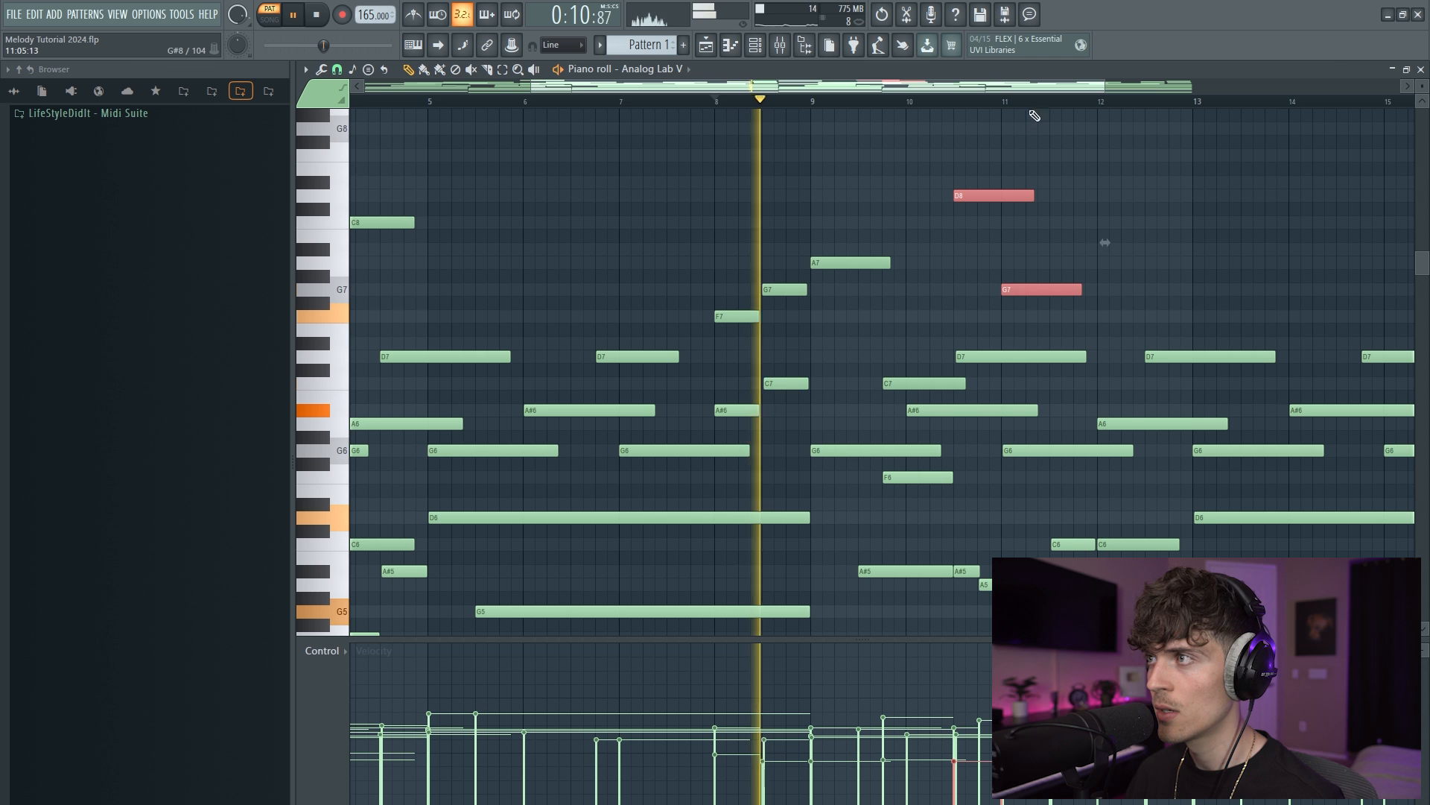
pyautogui.scroll(1, 1032, 100)
pyautogui.moveTo(983, 91); pyautogui.dragTo(1046, 97)
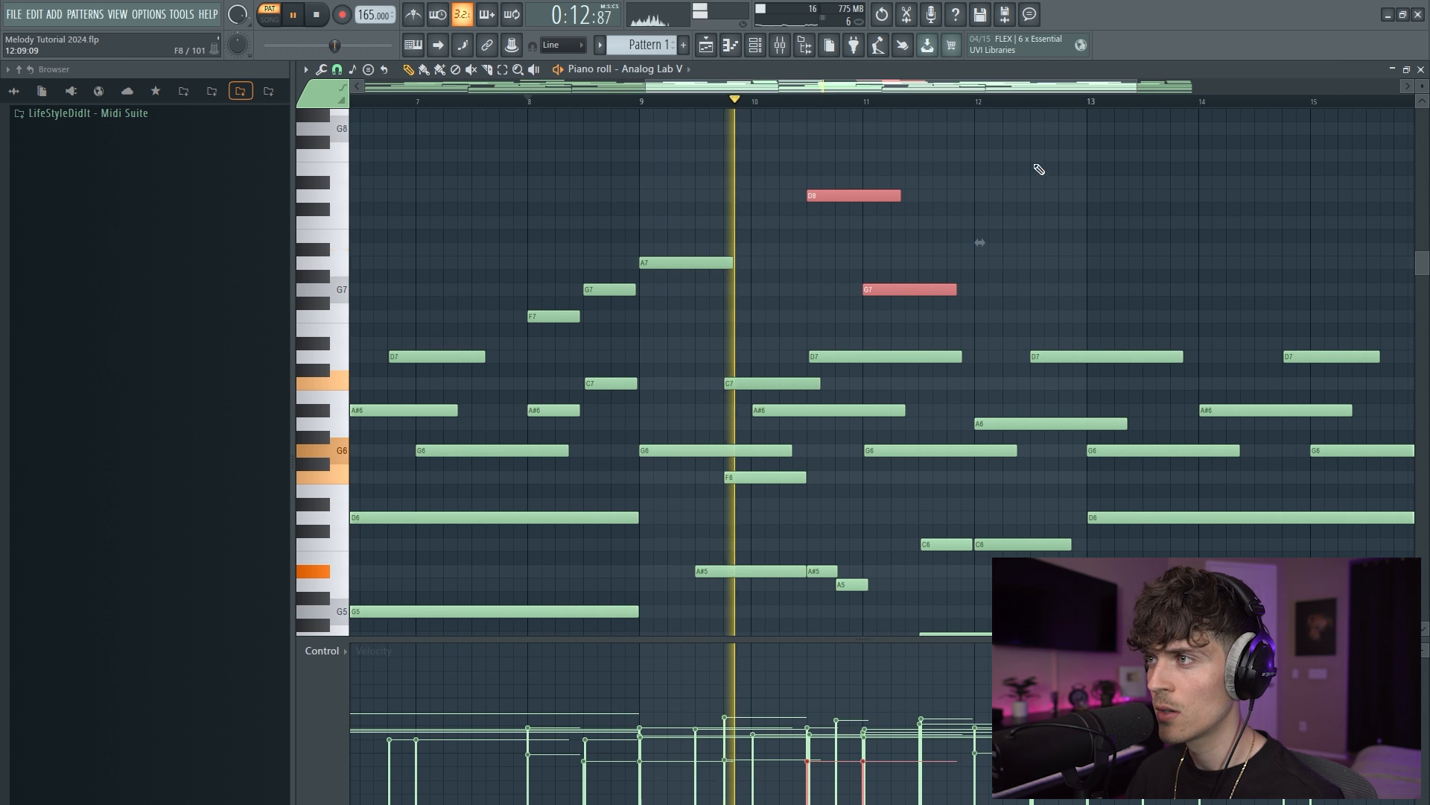
pyautogui.keyDown('ctrl'); pyautogui.click(936, 277); pyautogui.keyUp('ctrl')
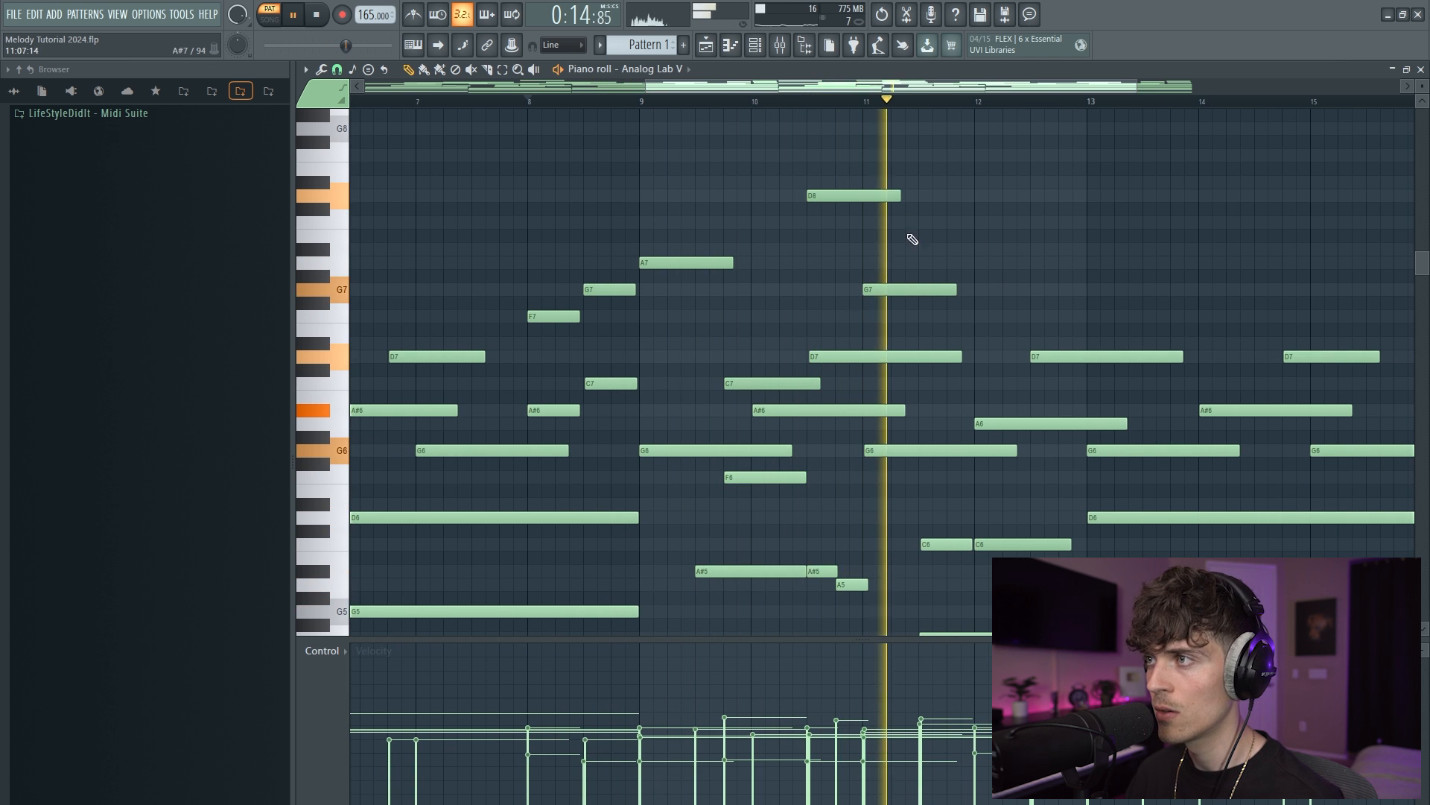
# Step: Copy the A7, D8 and G7 top notes of bars 9 to 11 so they start at bar 13, and play from there
pyautogui.moveTo(679, 150); pyautogui.dragTo(939, 329)
pyautogui.moveTo(698, 263); pyautogui.dragTo(1144, 267)
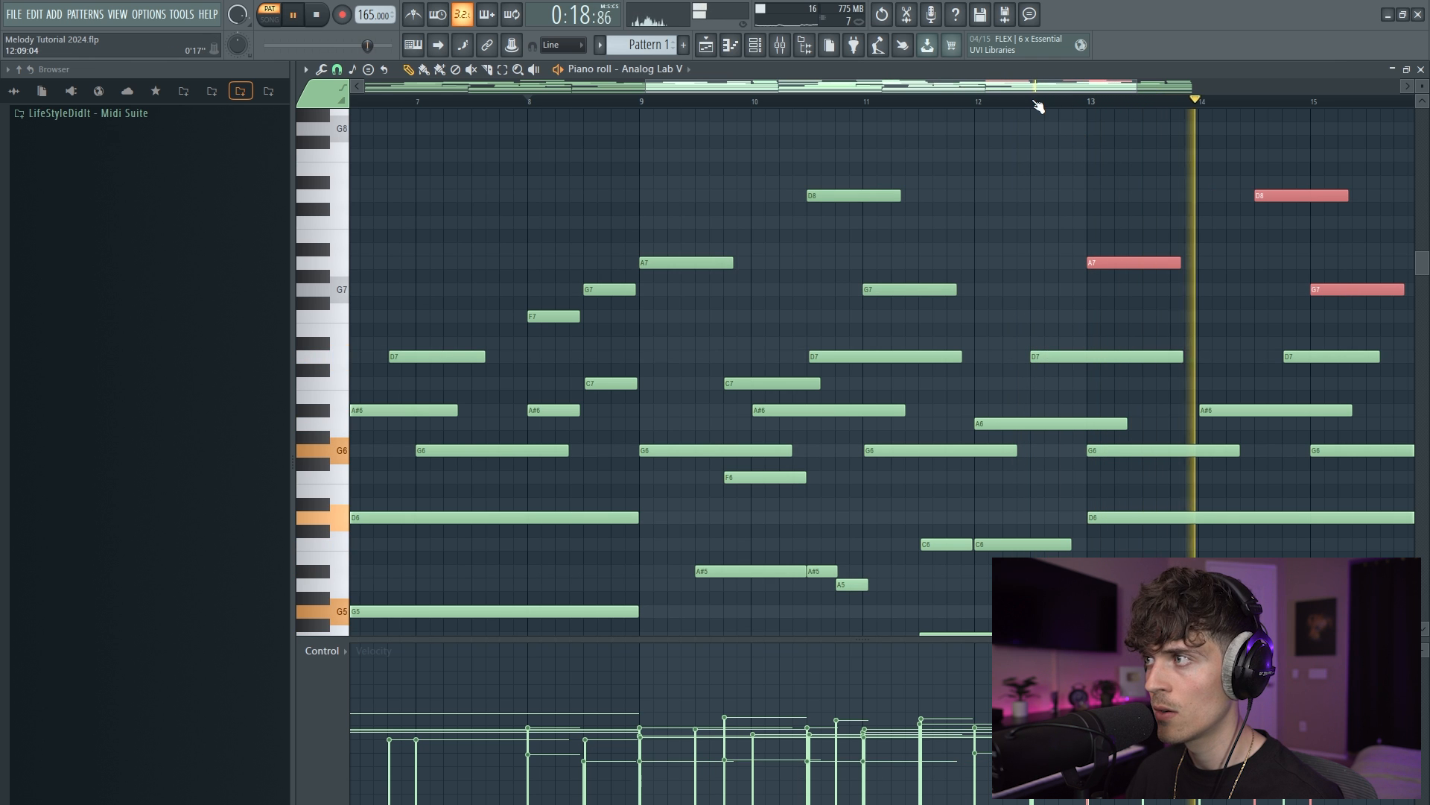
pyautogui.scroll(-3, 1038, 105)
pyautogui.scroll(3, 1264, 108)
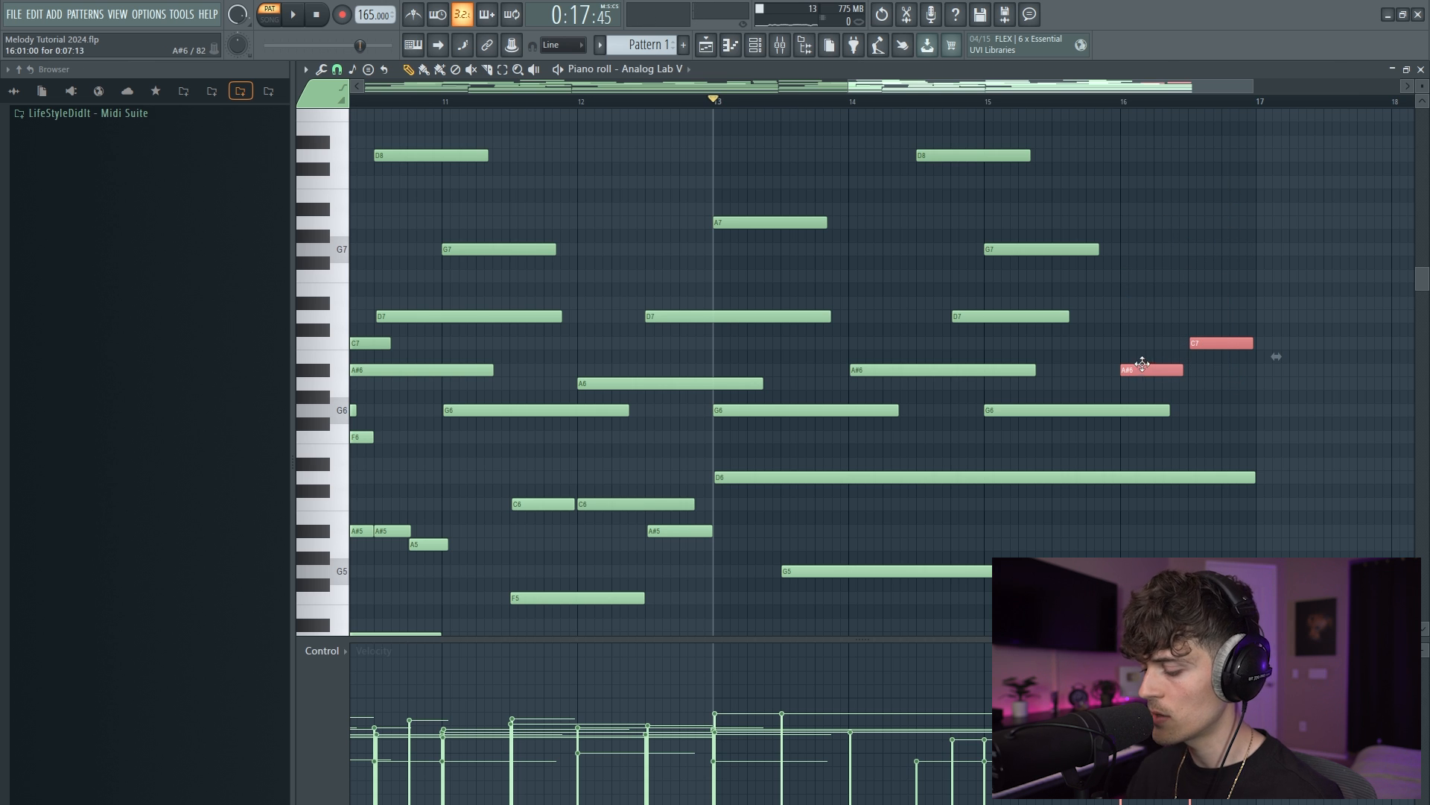
pyautogui.press('space')
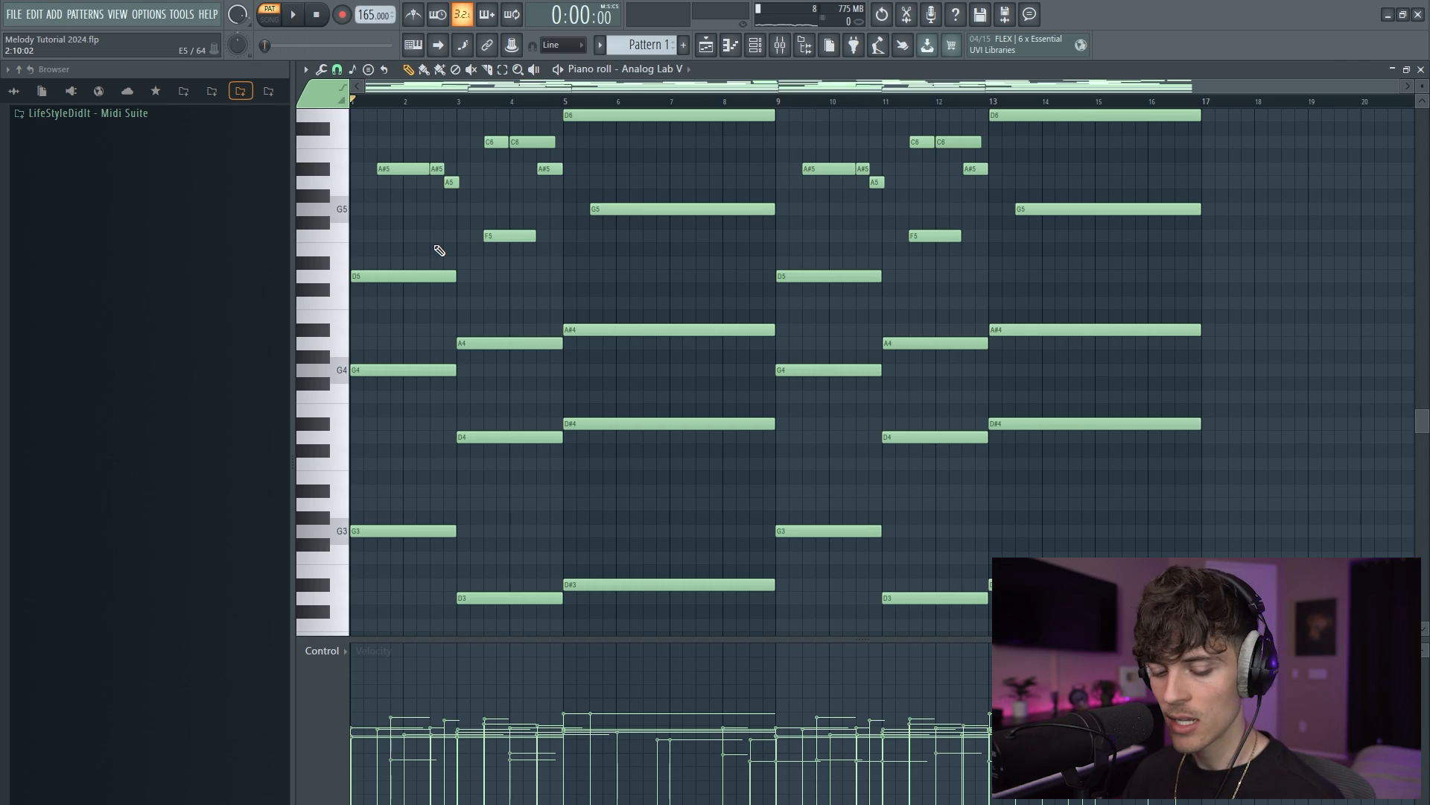
# Step: Transpose the whole pattern down four semitones and set the root note of the highlighted minor scale to D#
pyautogui.press('Down')
pyautogui.press('Down')
pyautogui.press('Down')
pyautogui.press('Down')
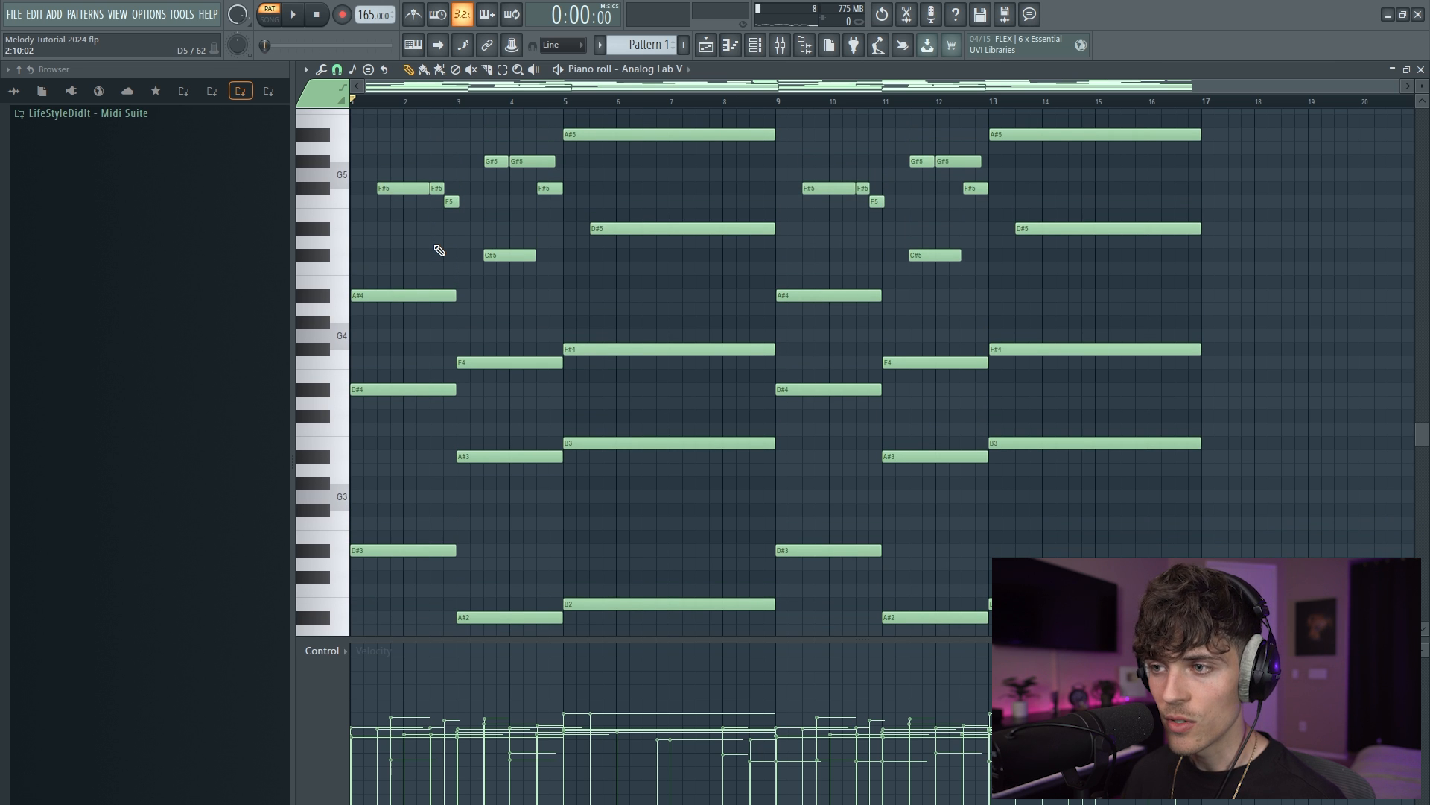
pyautogui.scroll(5, 438, 246)
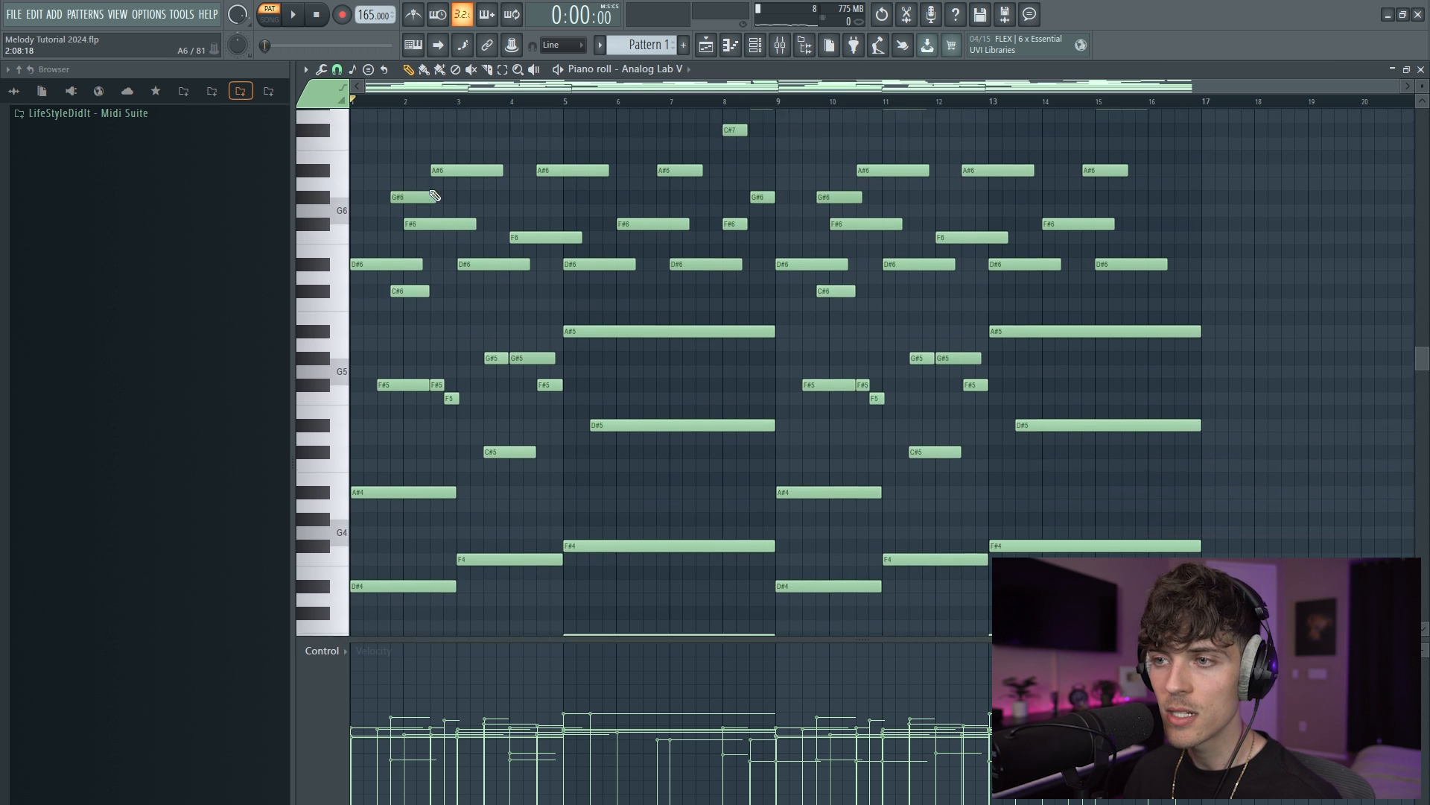
pyautogui.scroll(-1, 417, 190)
pyautogui.click(354, 70)
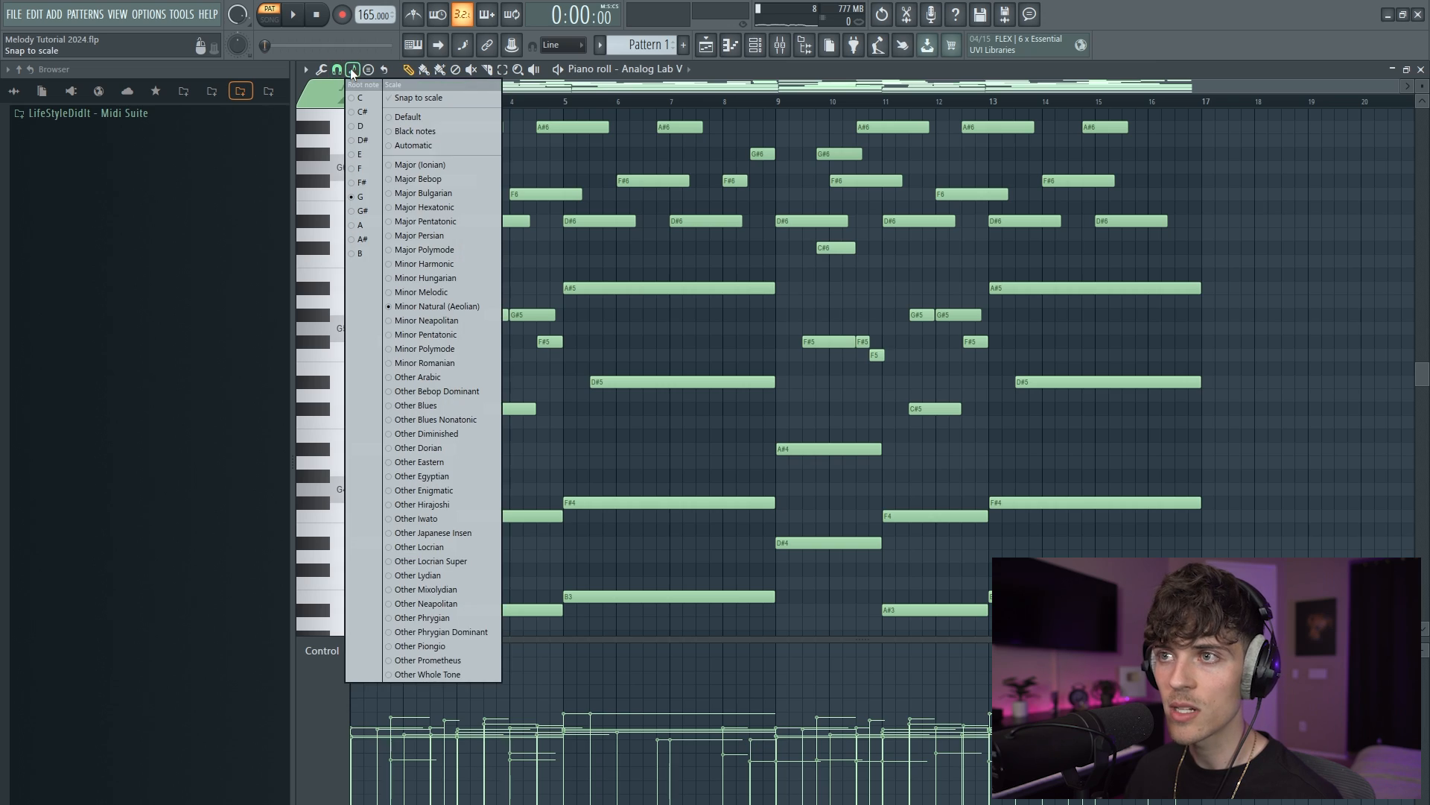
pyautogui.click(1306, 291)
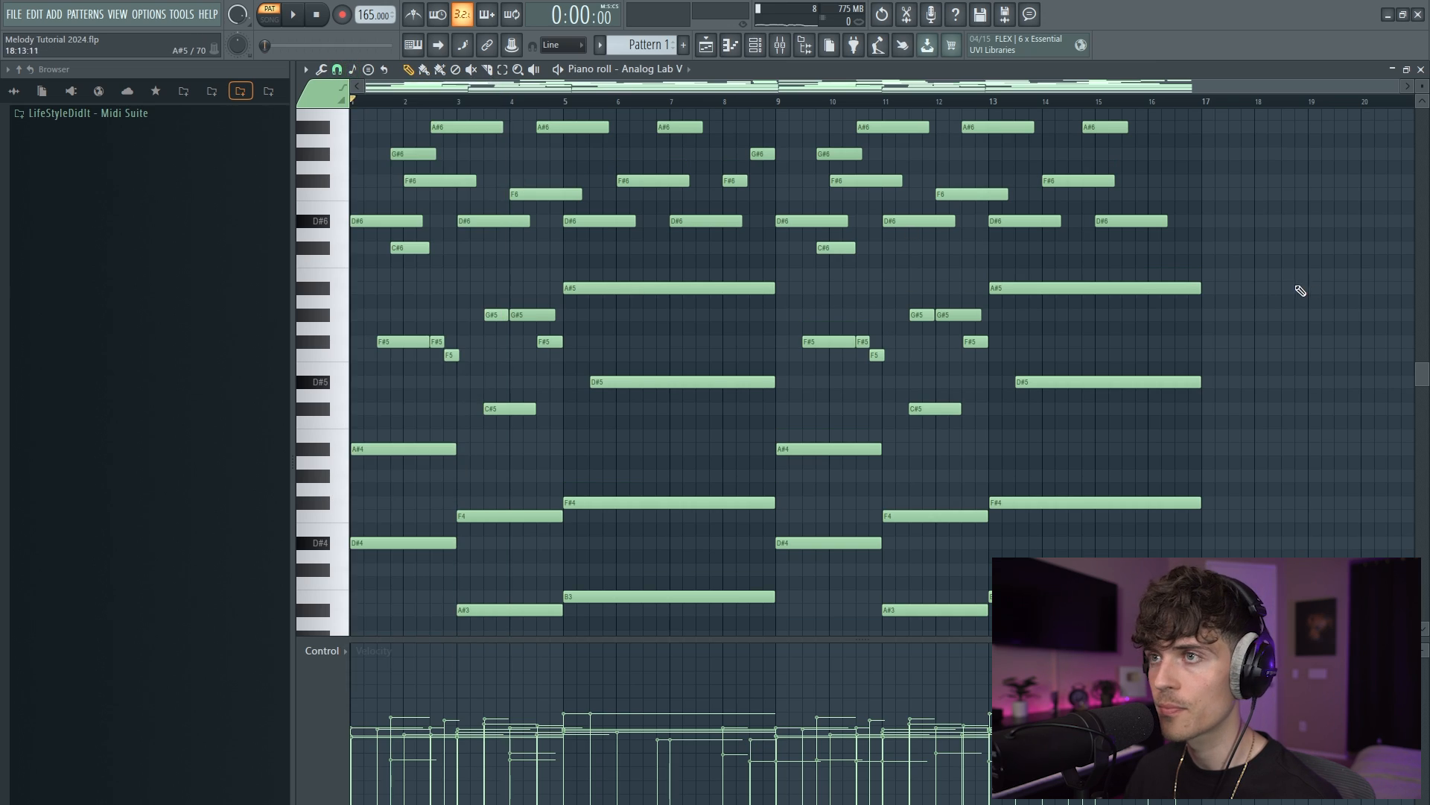
# Step: Play the transposed pattern from the start and follow the chords, melody and top line through to bar 17
pyautogui.press('space')
pyautogui.scroll(-3, 1293, 291)
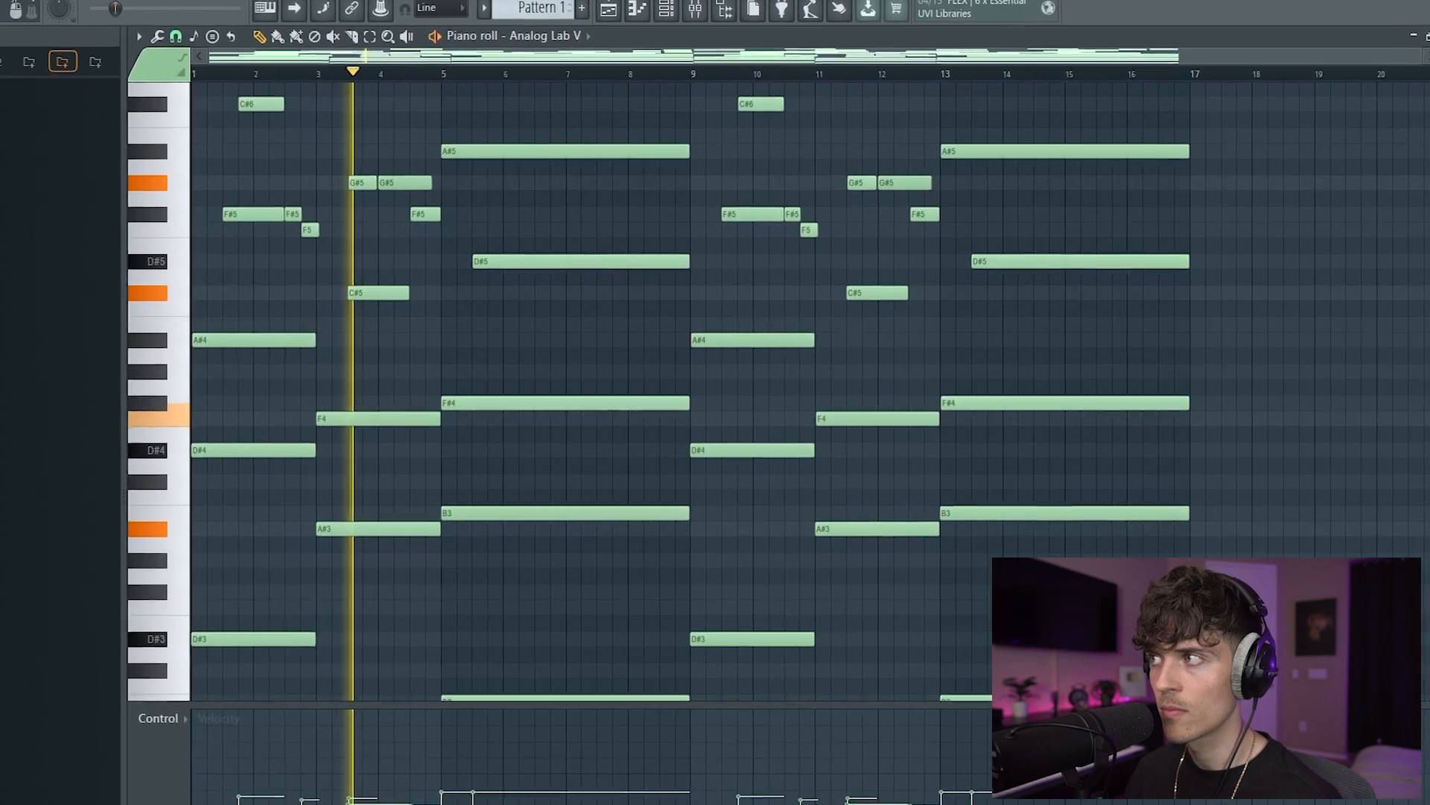
pyautogui.scroll(-3, 1318, 240)
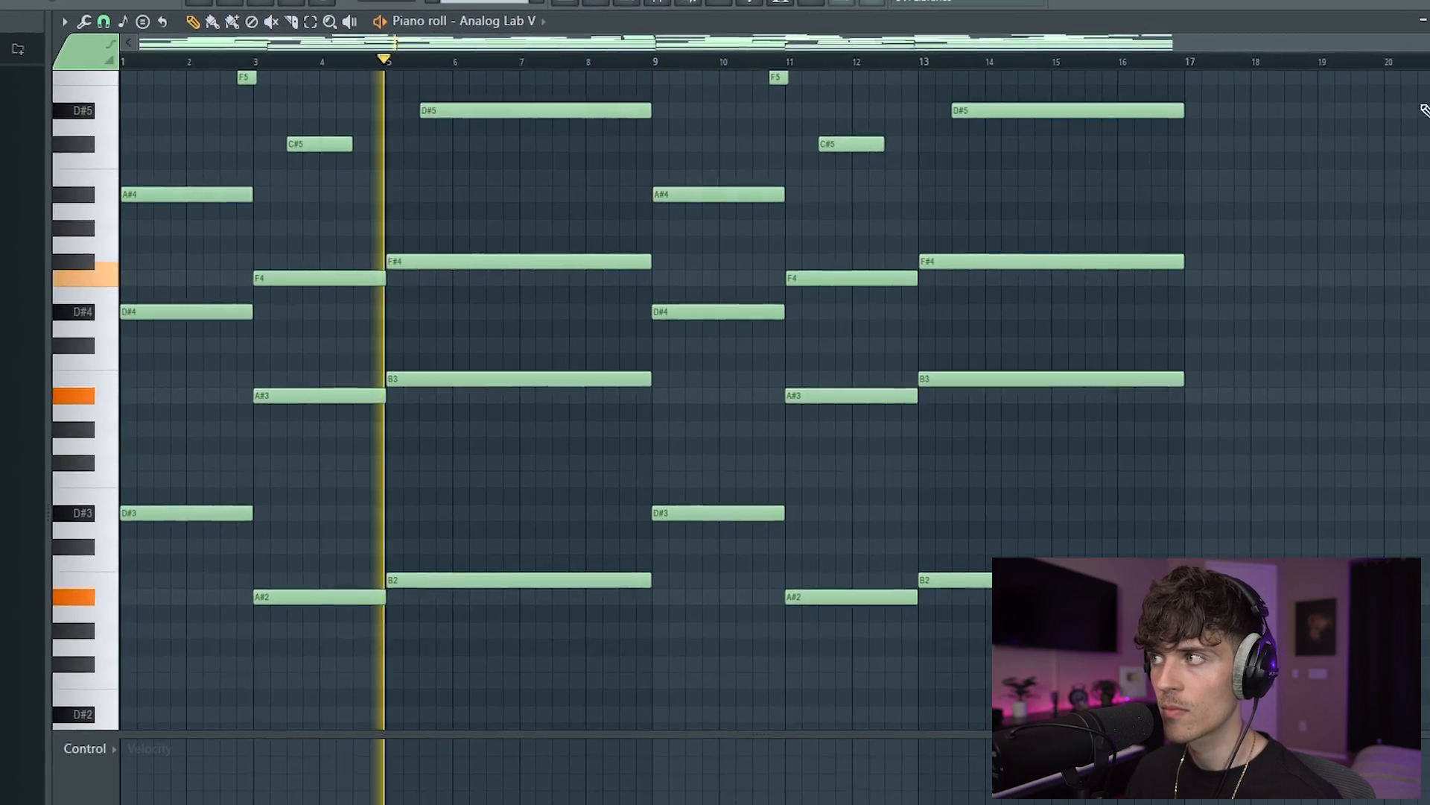
pyautogui.scroll(4, 1245, 122)
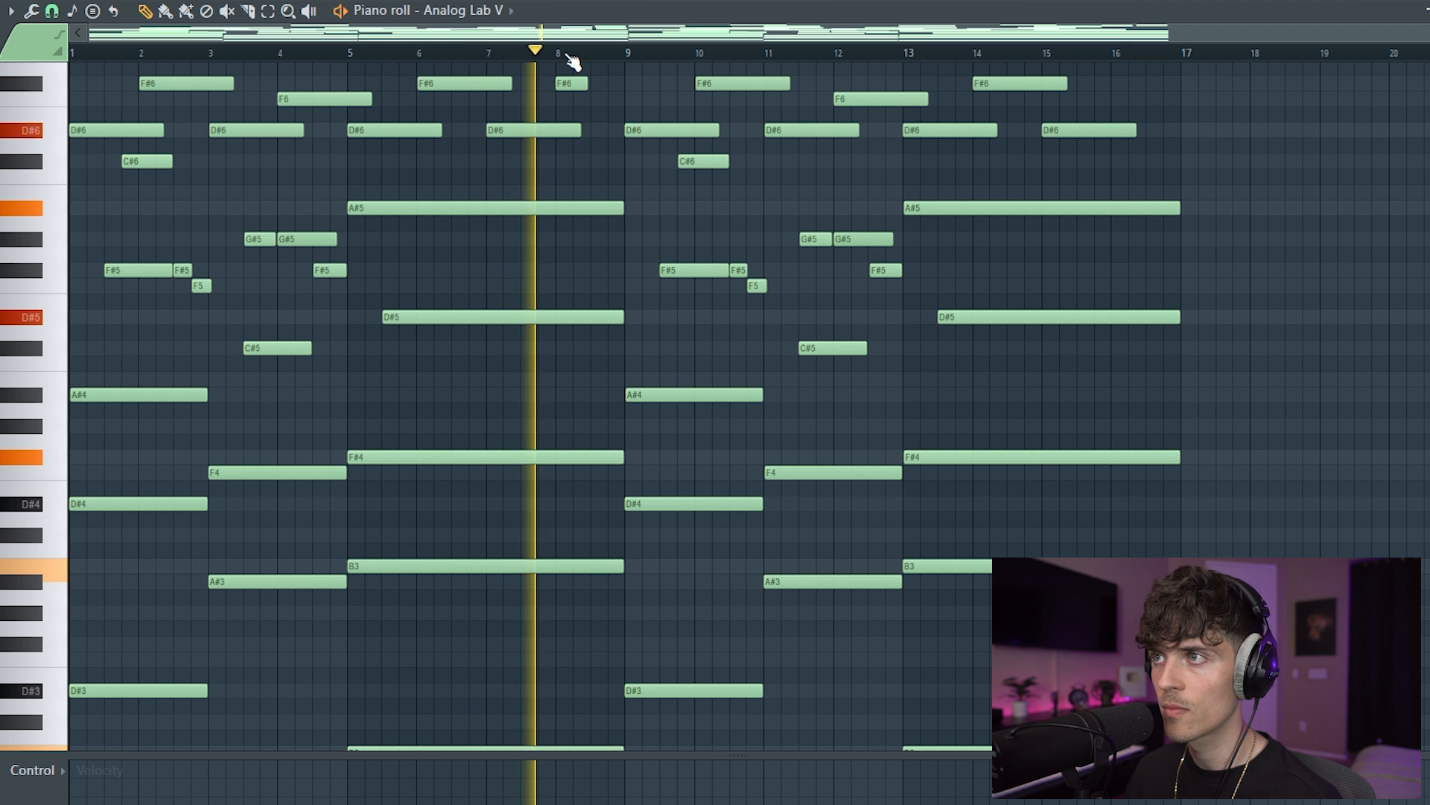
pyautogui.scroll(3, 572, 63)
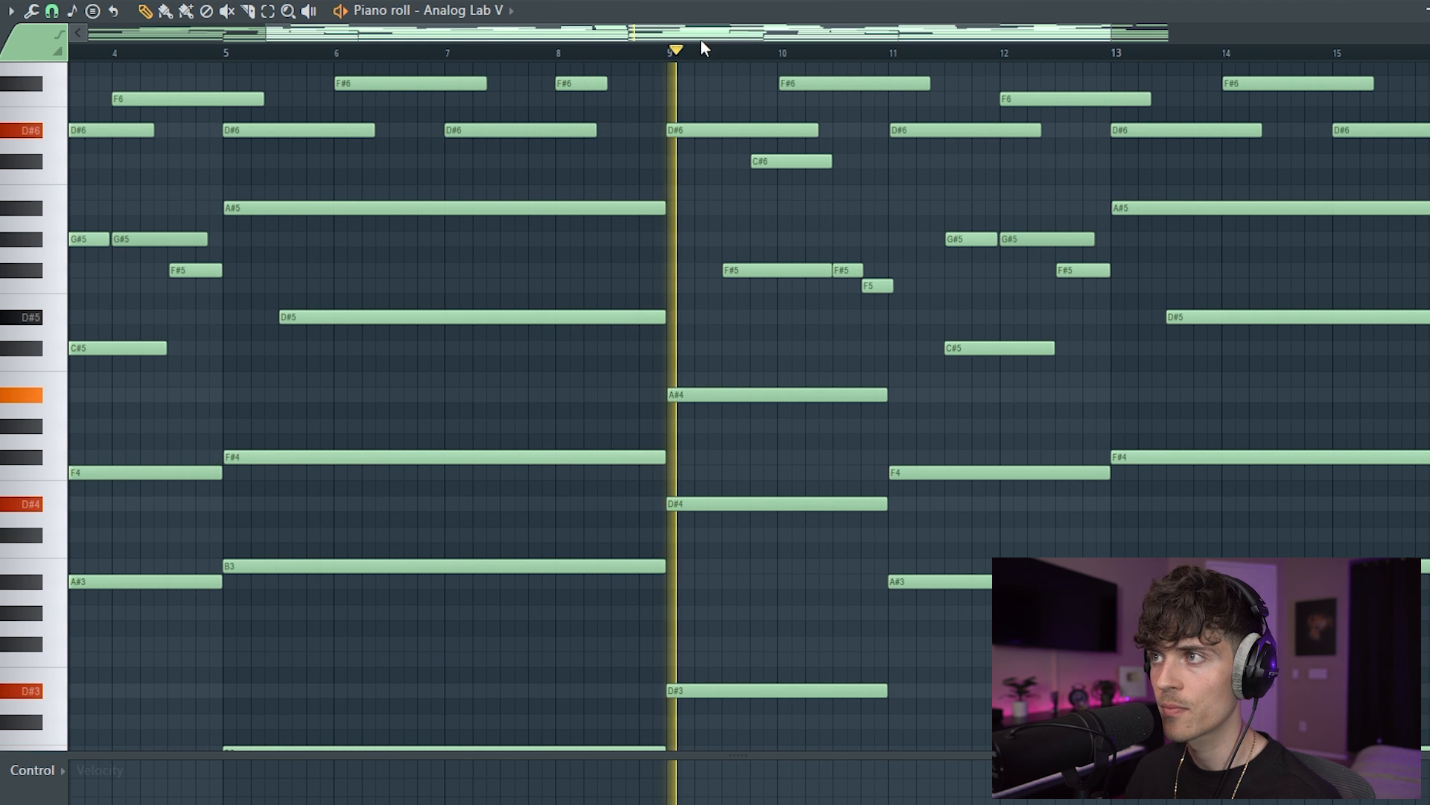
pyautogui.scroll(-3, 704, 49)
pyautogui.scroll(5, 916, 147)
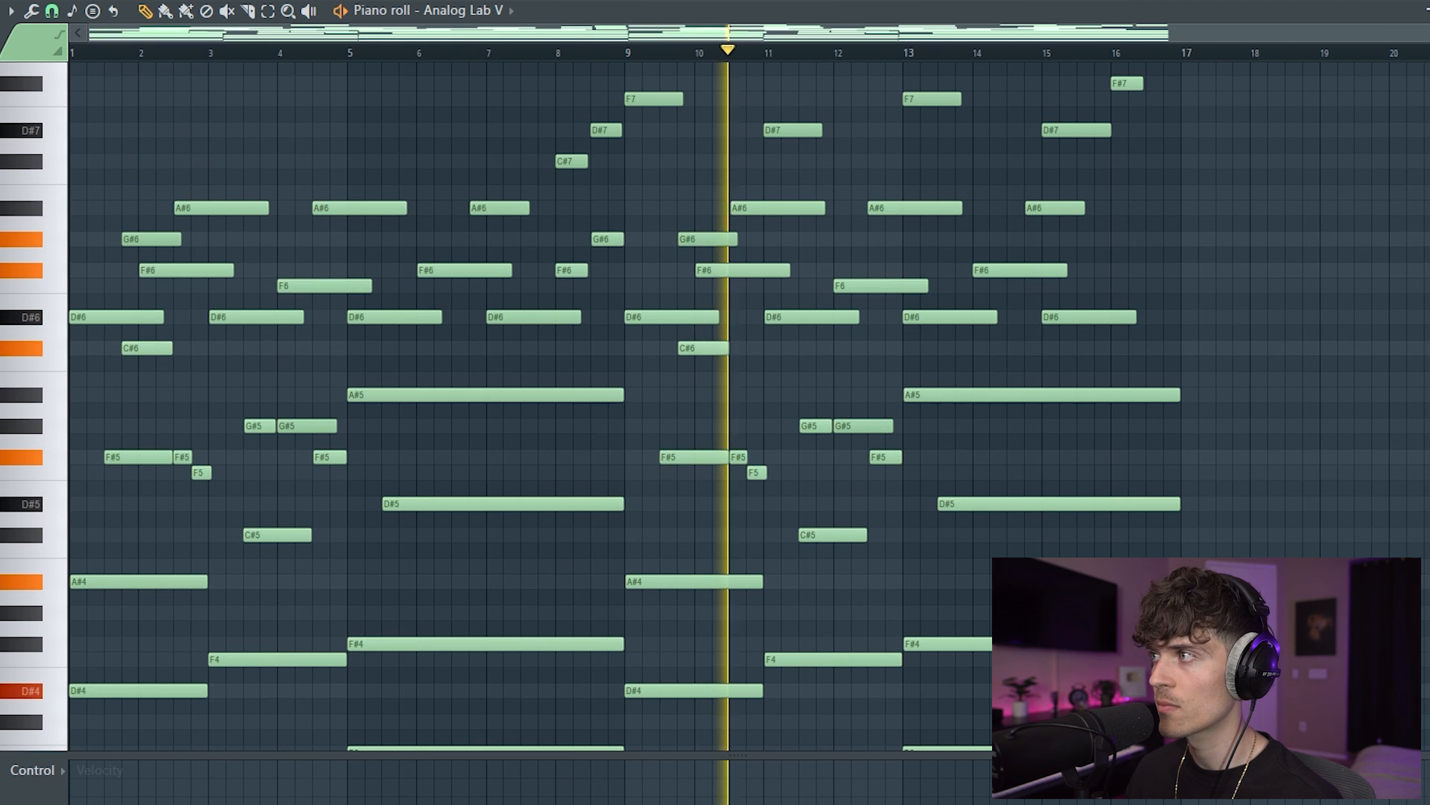
pyautogui.scroll(4, 1326, 256)
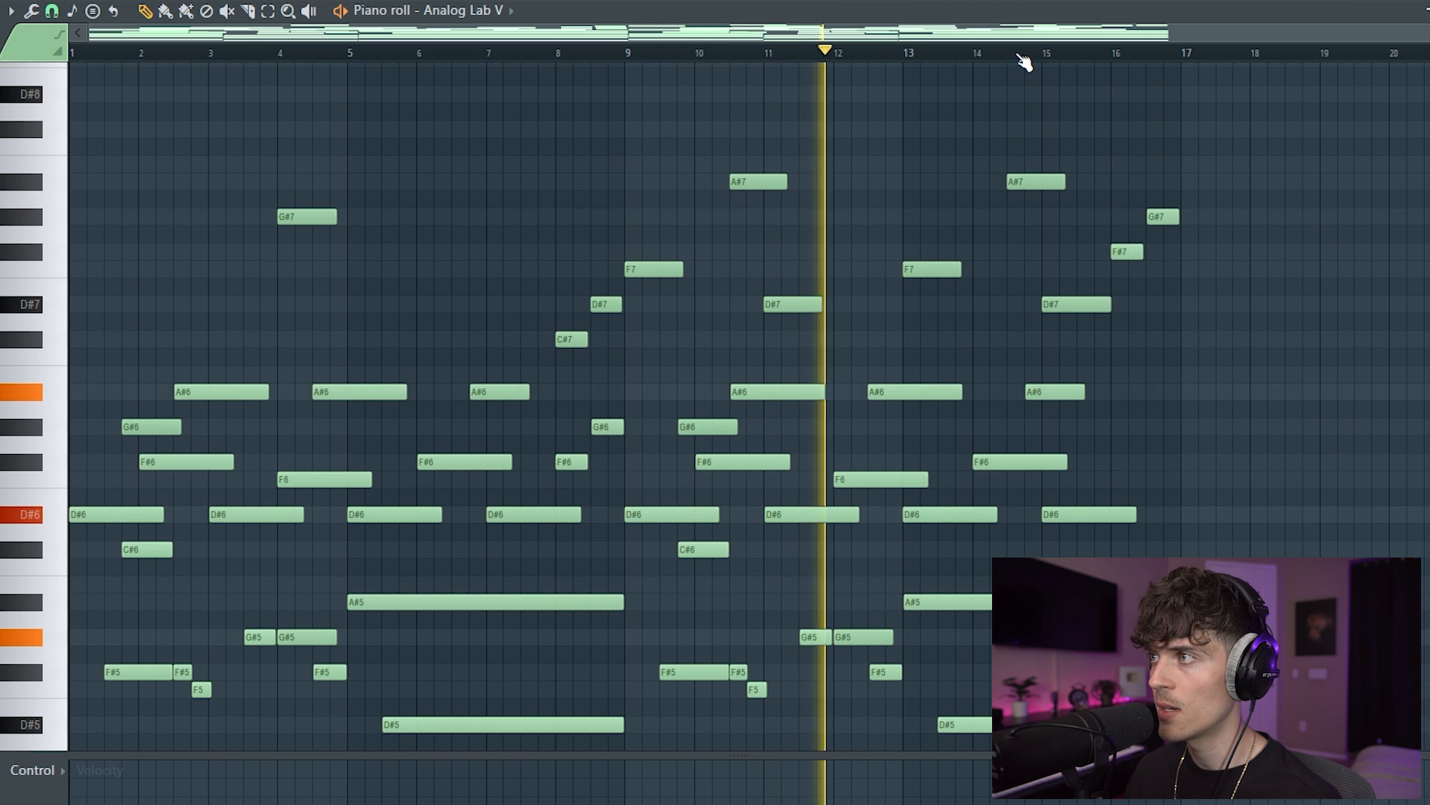
pyautogui.scroll(2, 1026, 56)
pyautogui.moveTo(893, 35); pyautogui.dragTo(1020, 35)
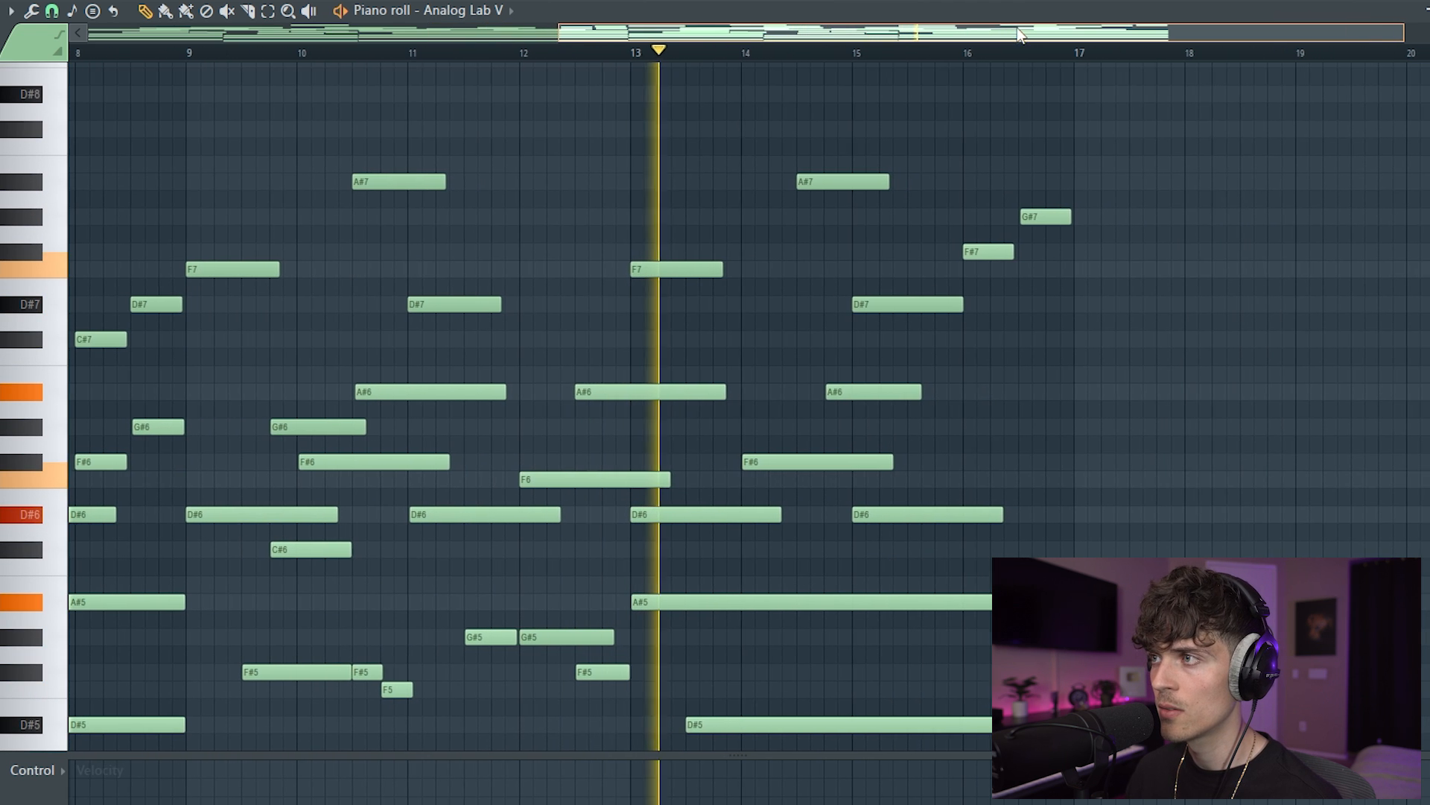
pyautogui.scroll(-2, 715, 53)
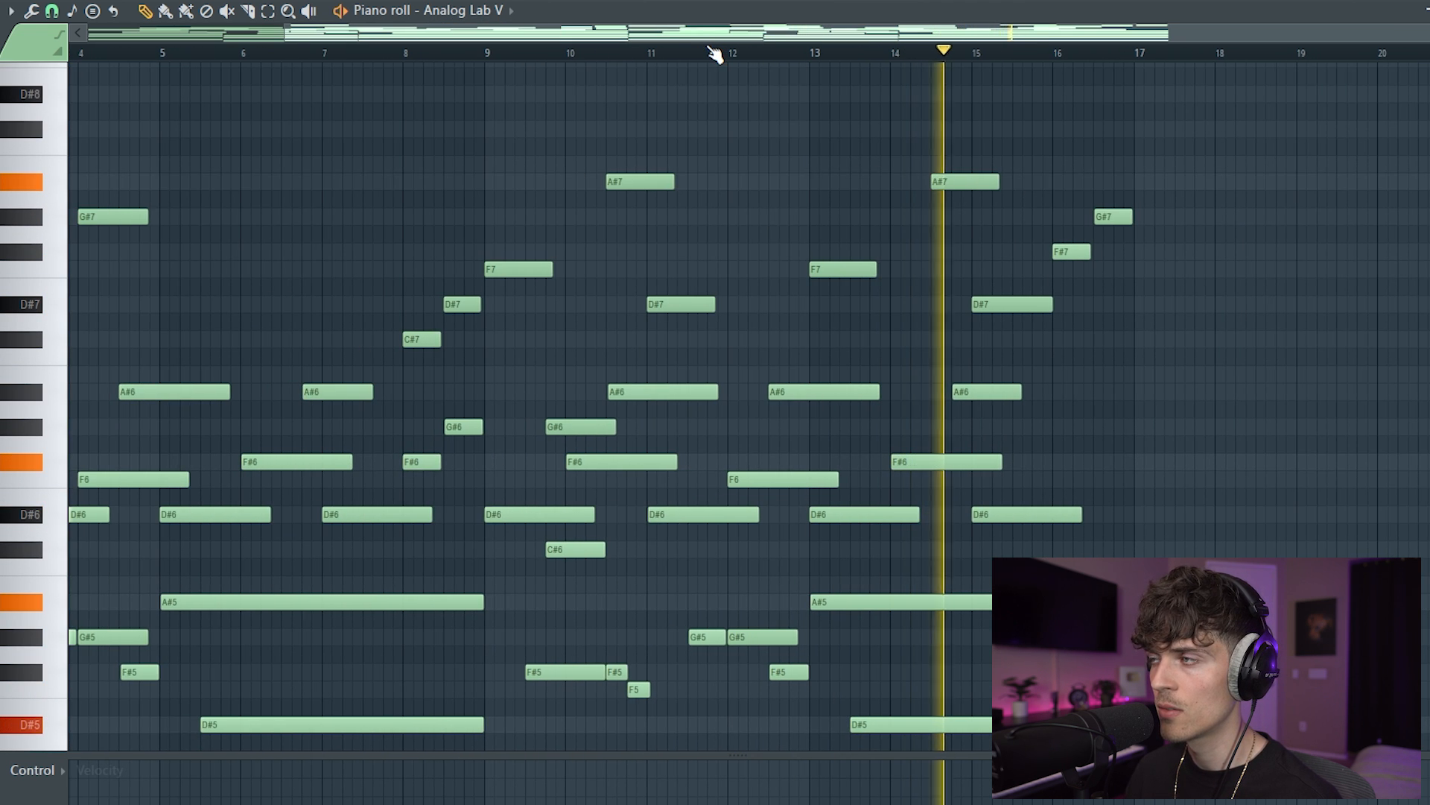
pyautogui.scroll(2, 1158, 63)
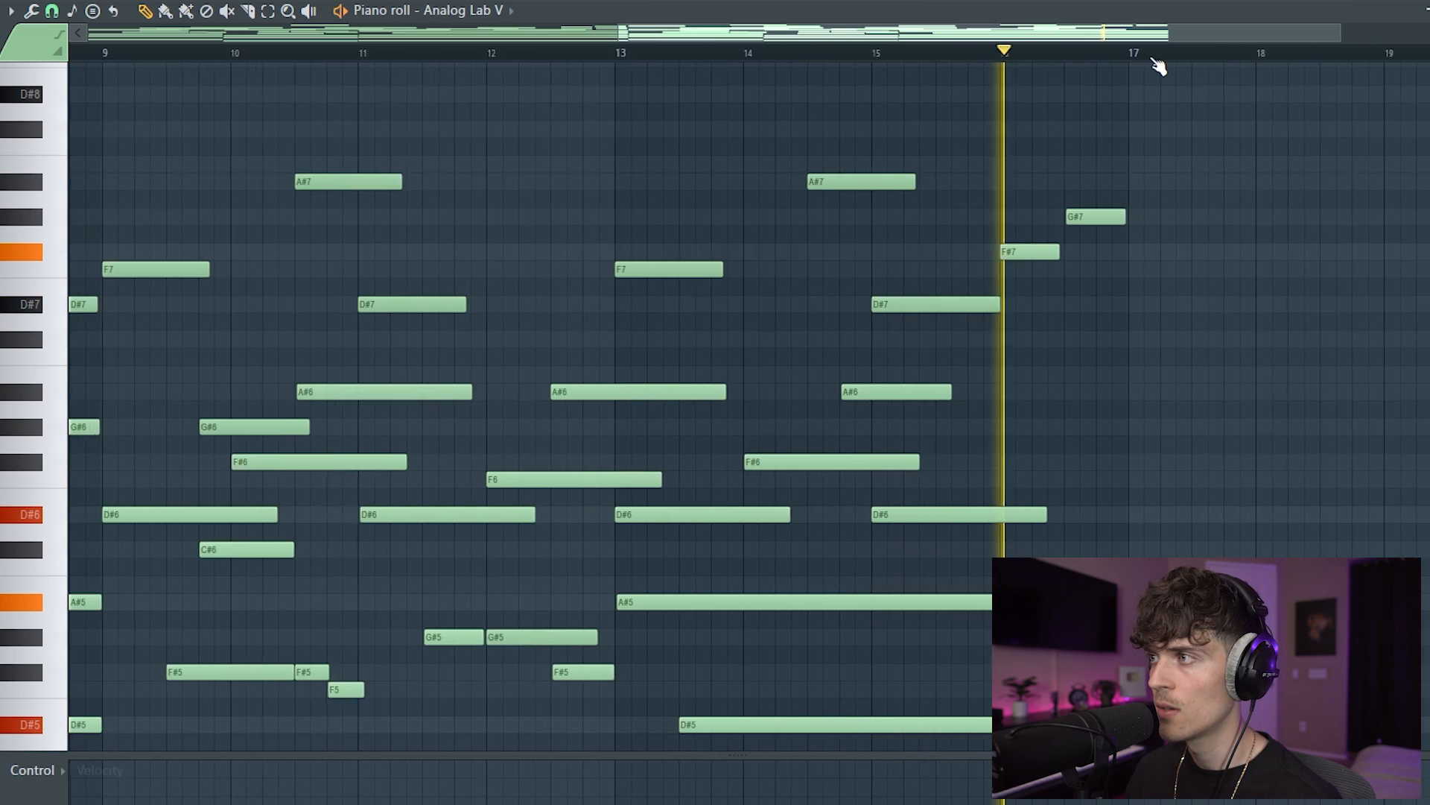
pyautogui.scroll(1, 1159, 65)
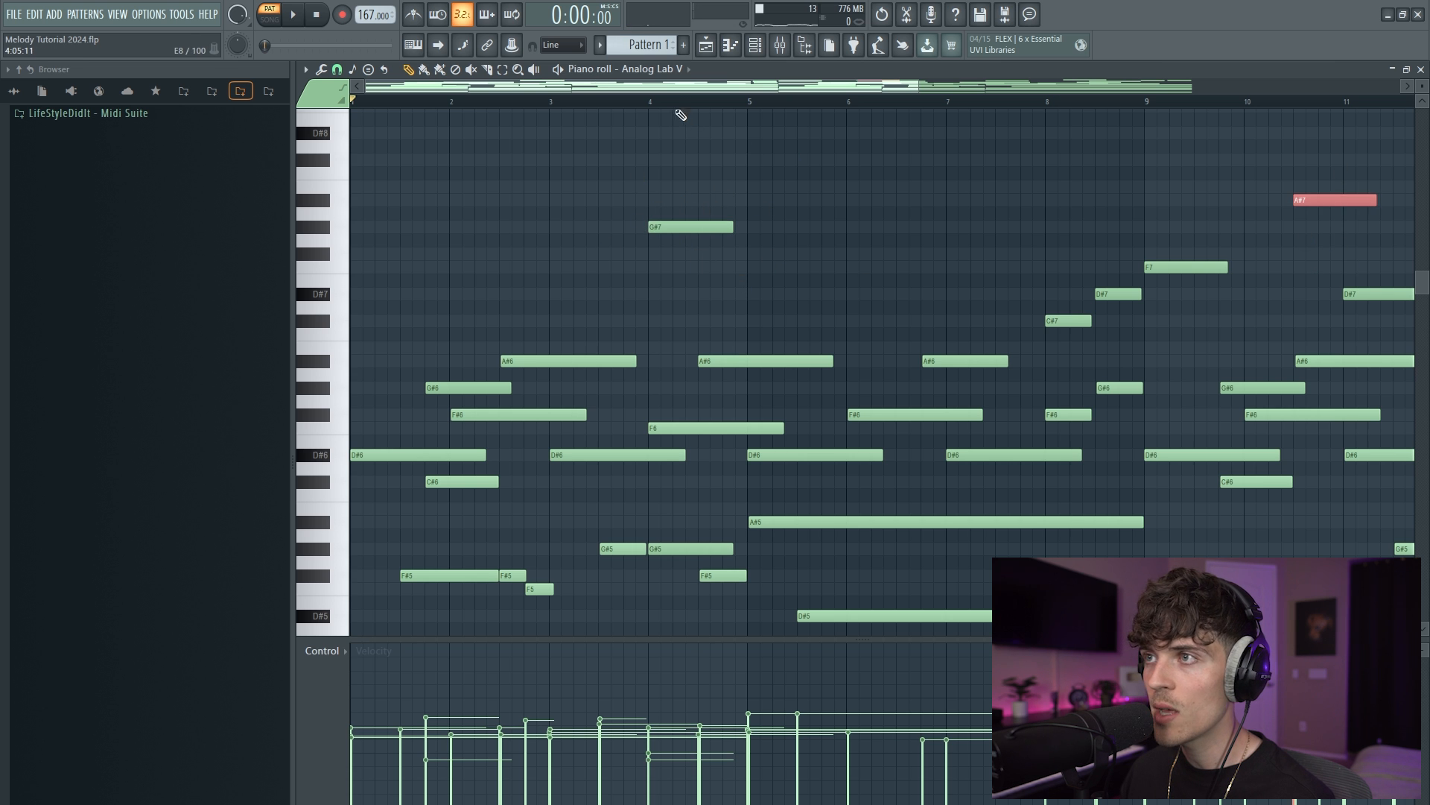
# Step: Add a short F#7 grace note at bar 4 and start the G#7 note slightly after it
pyautogui.scroll(3, 681, 115)
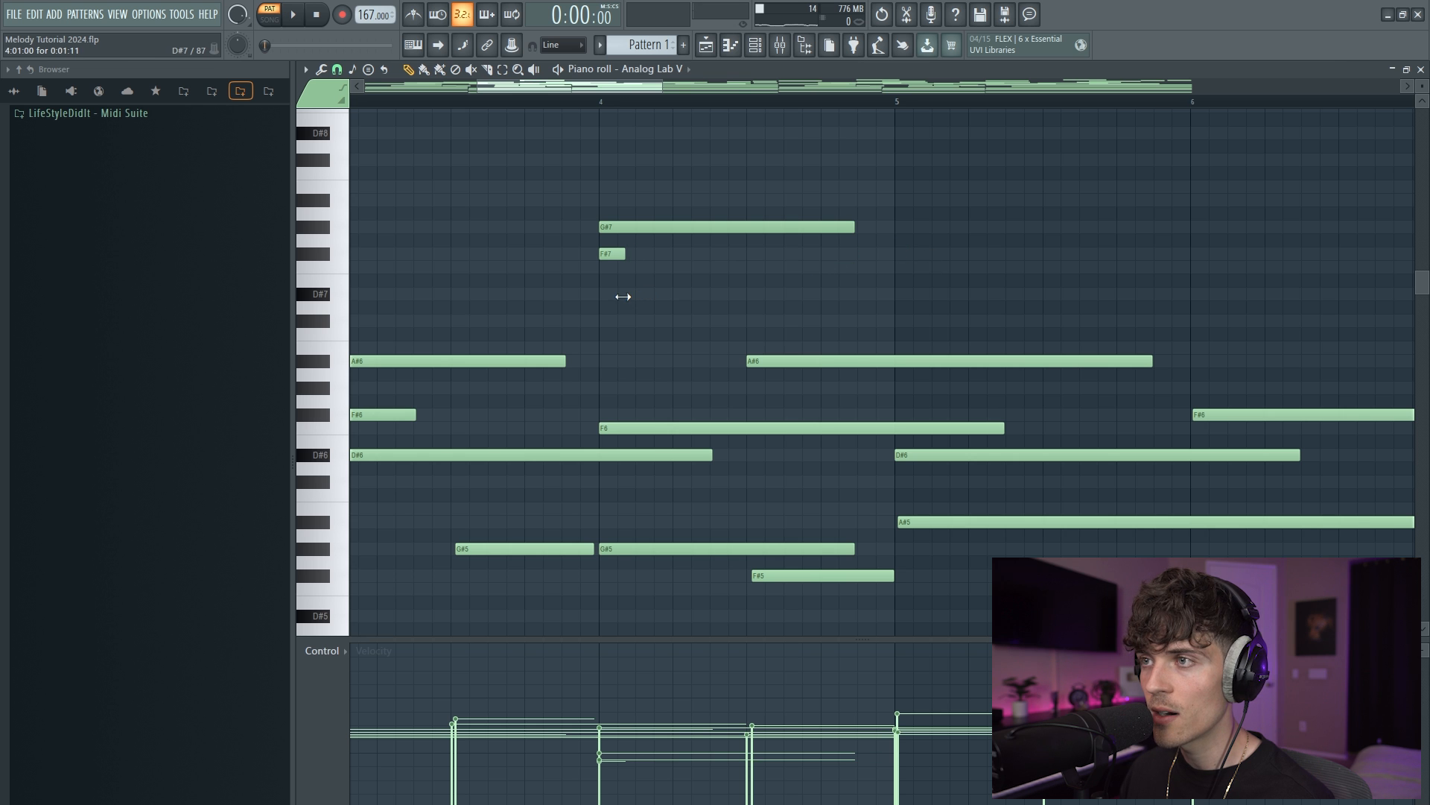
pyautogui.scroll(2, 602, 104)
pyautogui.hscroll(-3, 771, 183)
pyautogui.moveTo(438, 88); pyautogui.dragTo(531, 103)
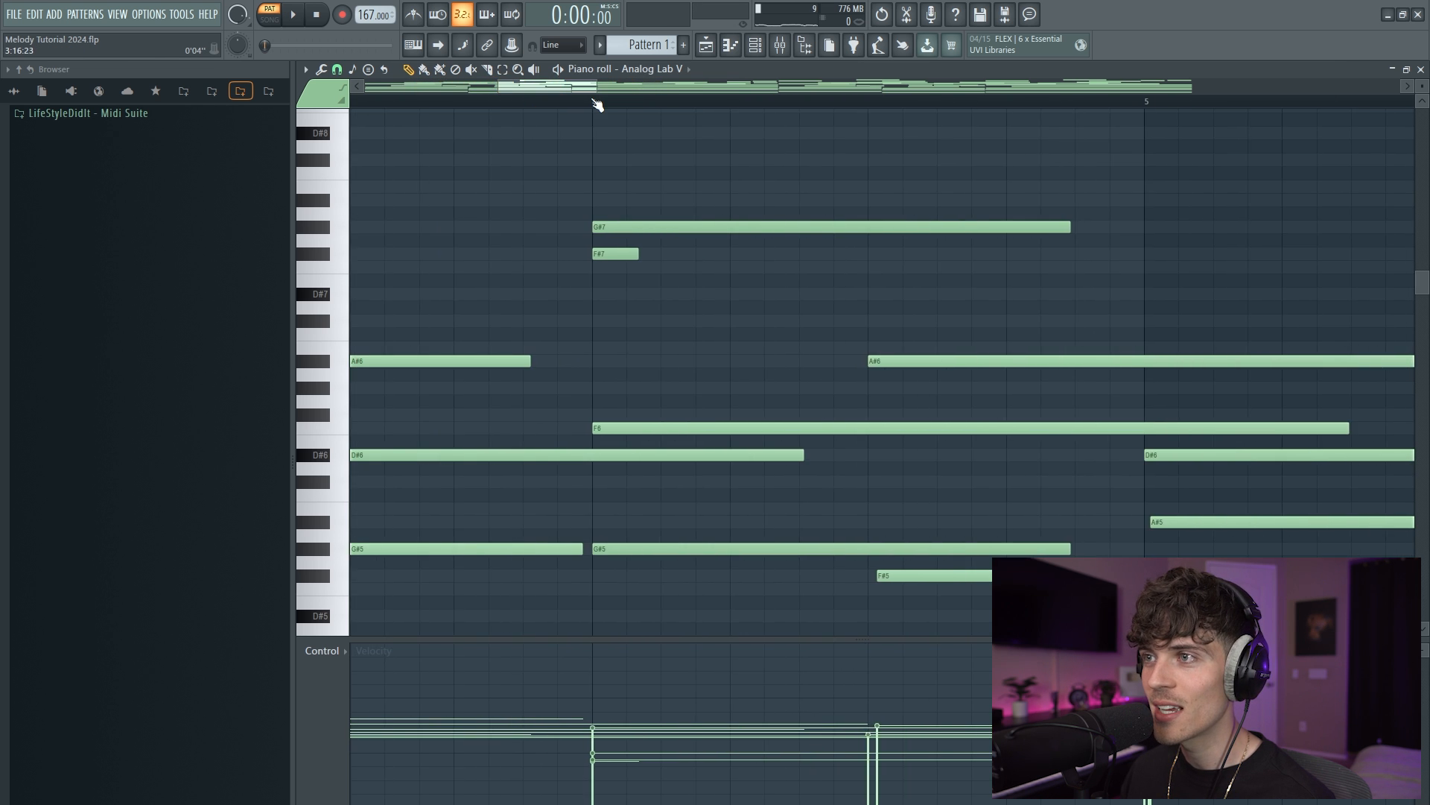
pyautogui.scroll(2, 593, 103)
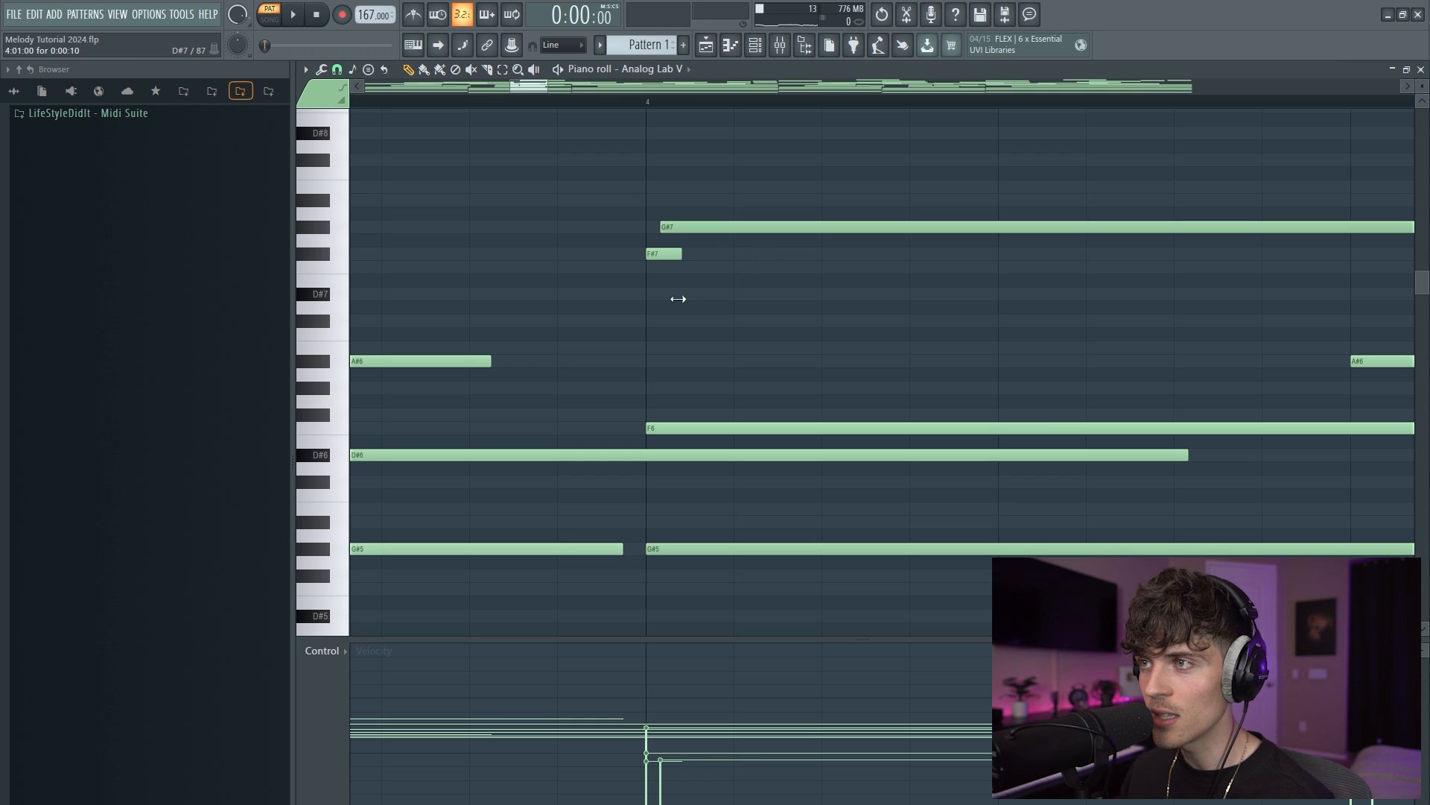
# Step: Add a short G#7 grace note just before the A#7 note halfway through bar 10 and play that passage
pyautogui.scroll(-6, 470, 103)
pyautogui.moveTo(918, 88); pyautogui.dragTo(1037, 102)
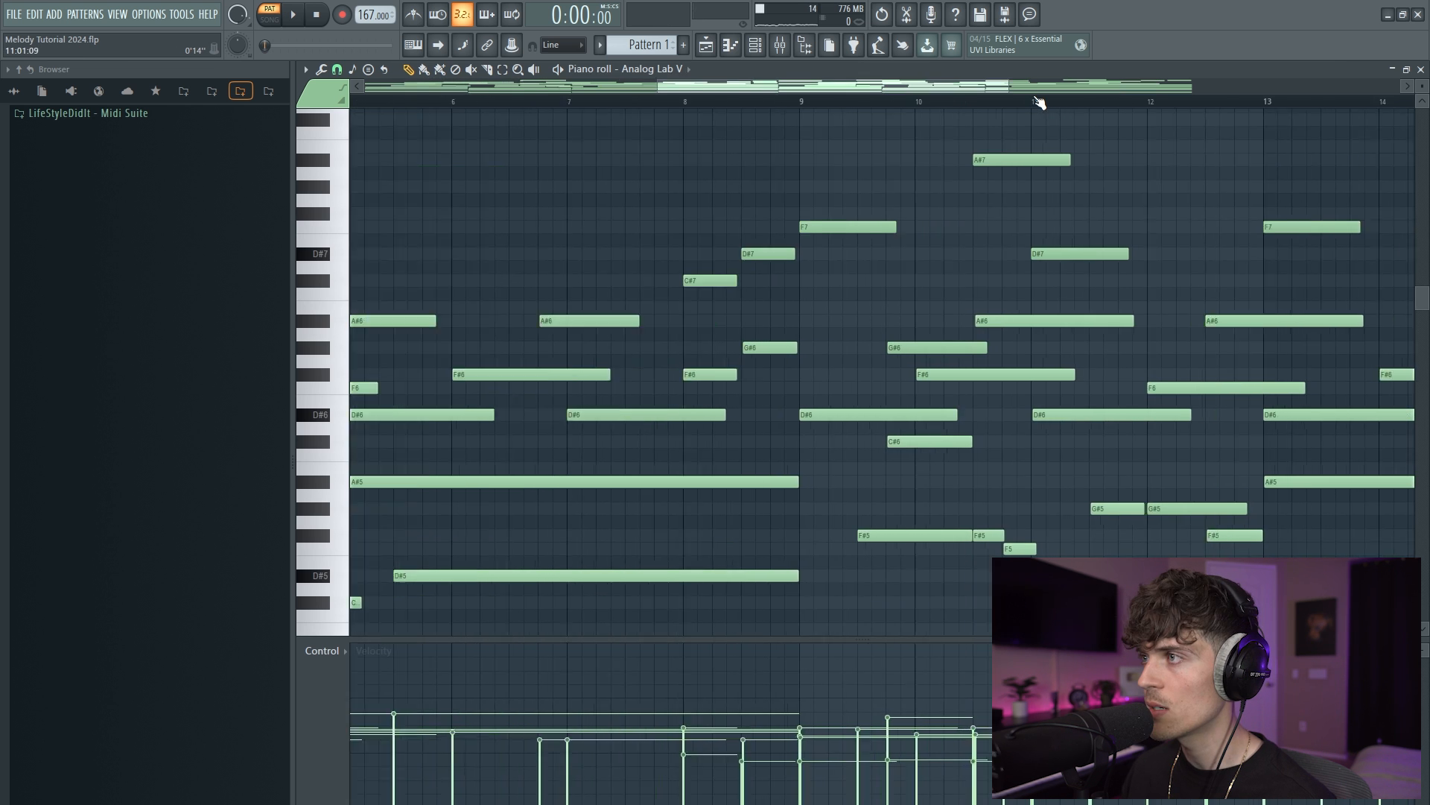
pyautogui.scroll(3, 1037, 102)
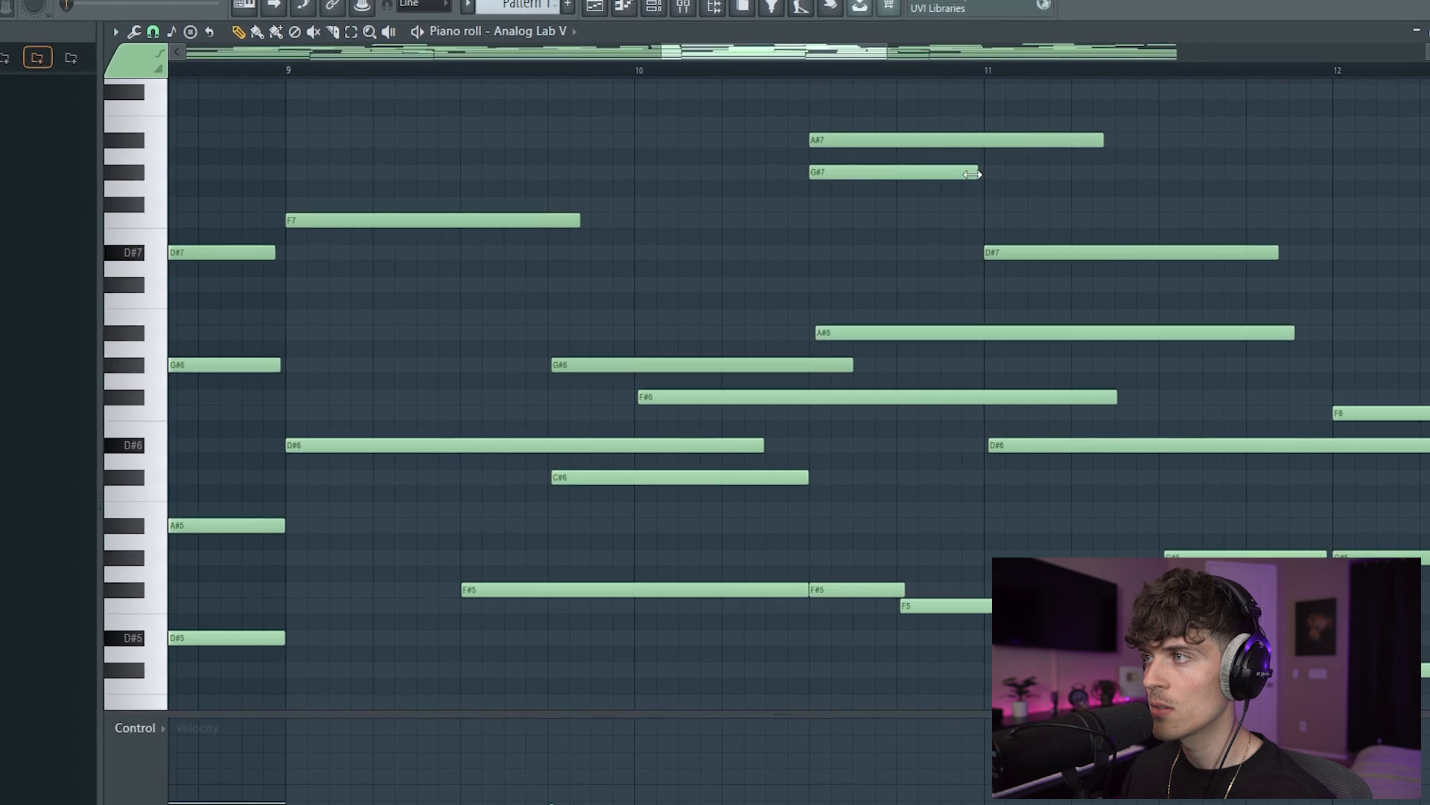
pyautogui.moveTo(995, 178); pyautogui.dragTo(873, 149)
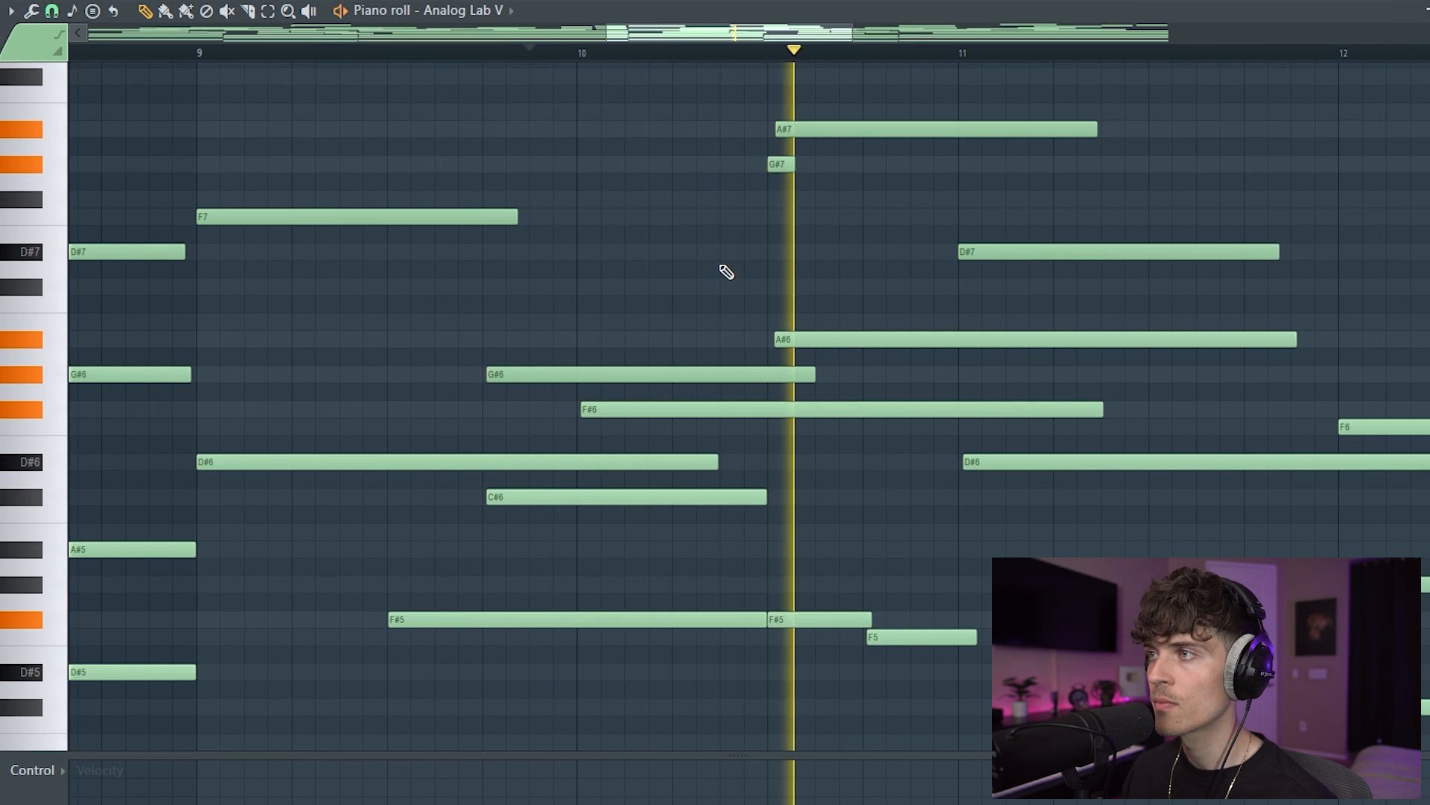
pyautogui.press('space')
pyautogui.scroll(2, 788, 75)
pyautogui.moveTo(809, 70); pyautogui.dragTo(813, 173)
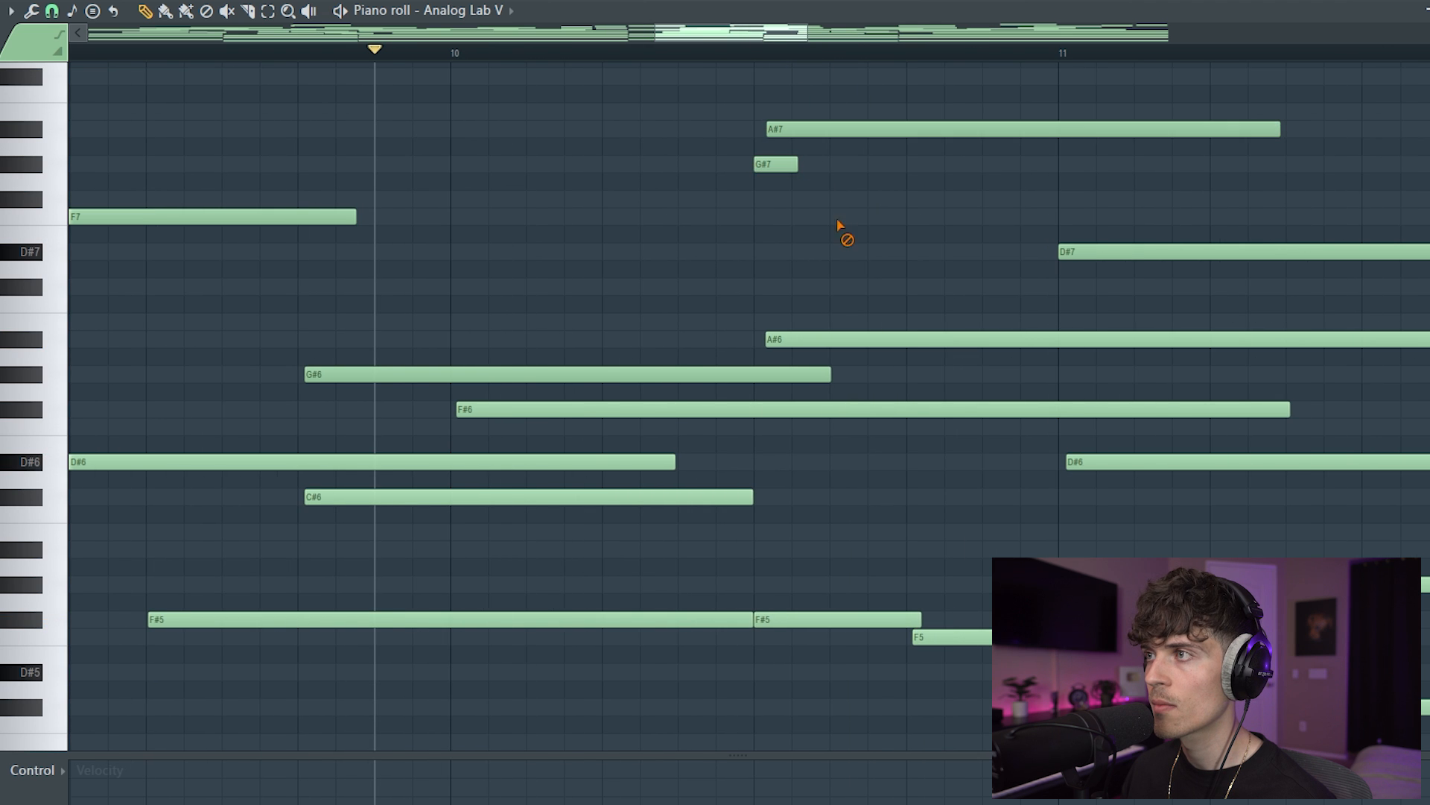
pyautogui.press('space')
pyautogui.scroll(-2, 719, 56)
pyautogui.press('space')
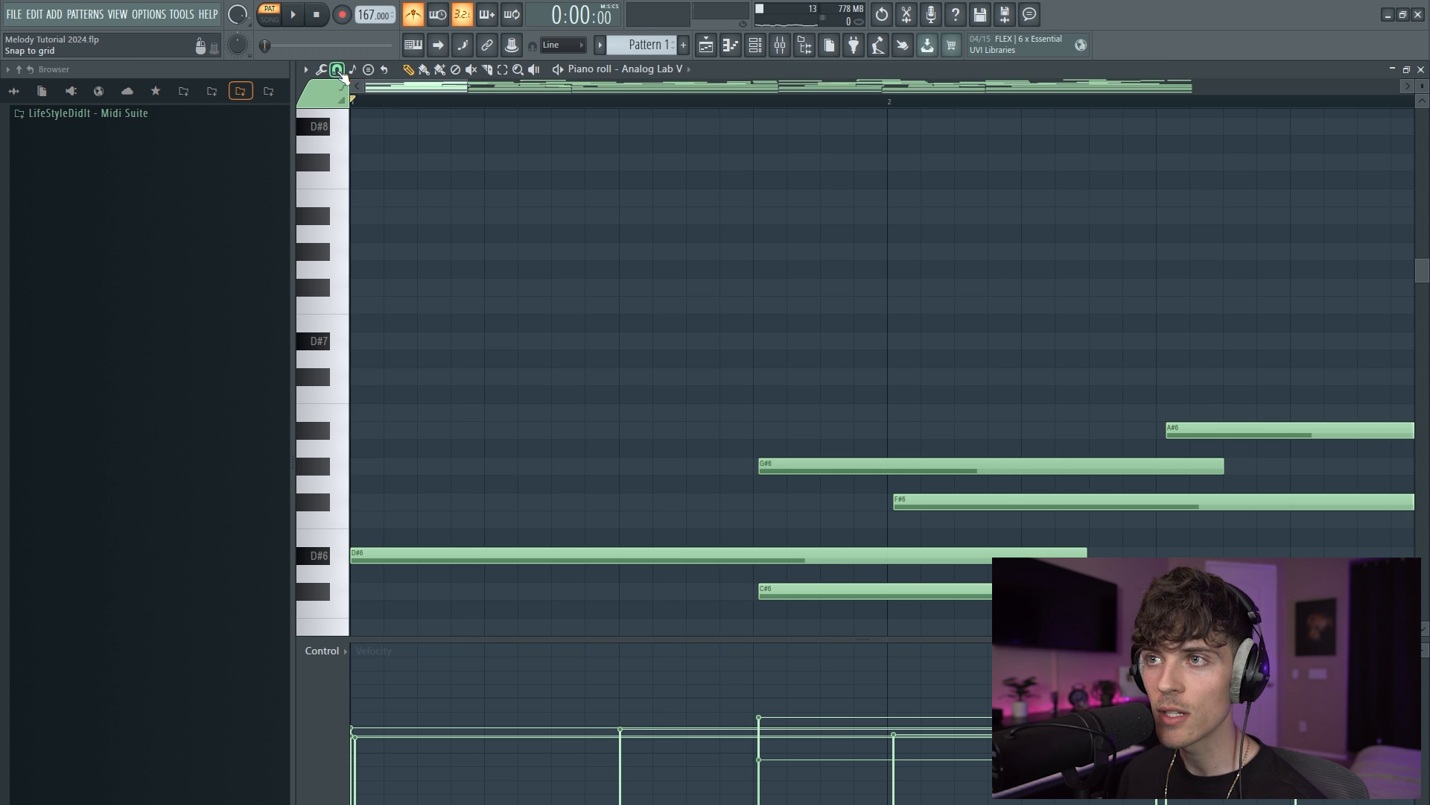
# Step: Set the piano roll's grid snapping to 1/3 step and place a short A#7 note at the start of bar 1
pyautogui.click(338, 71)
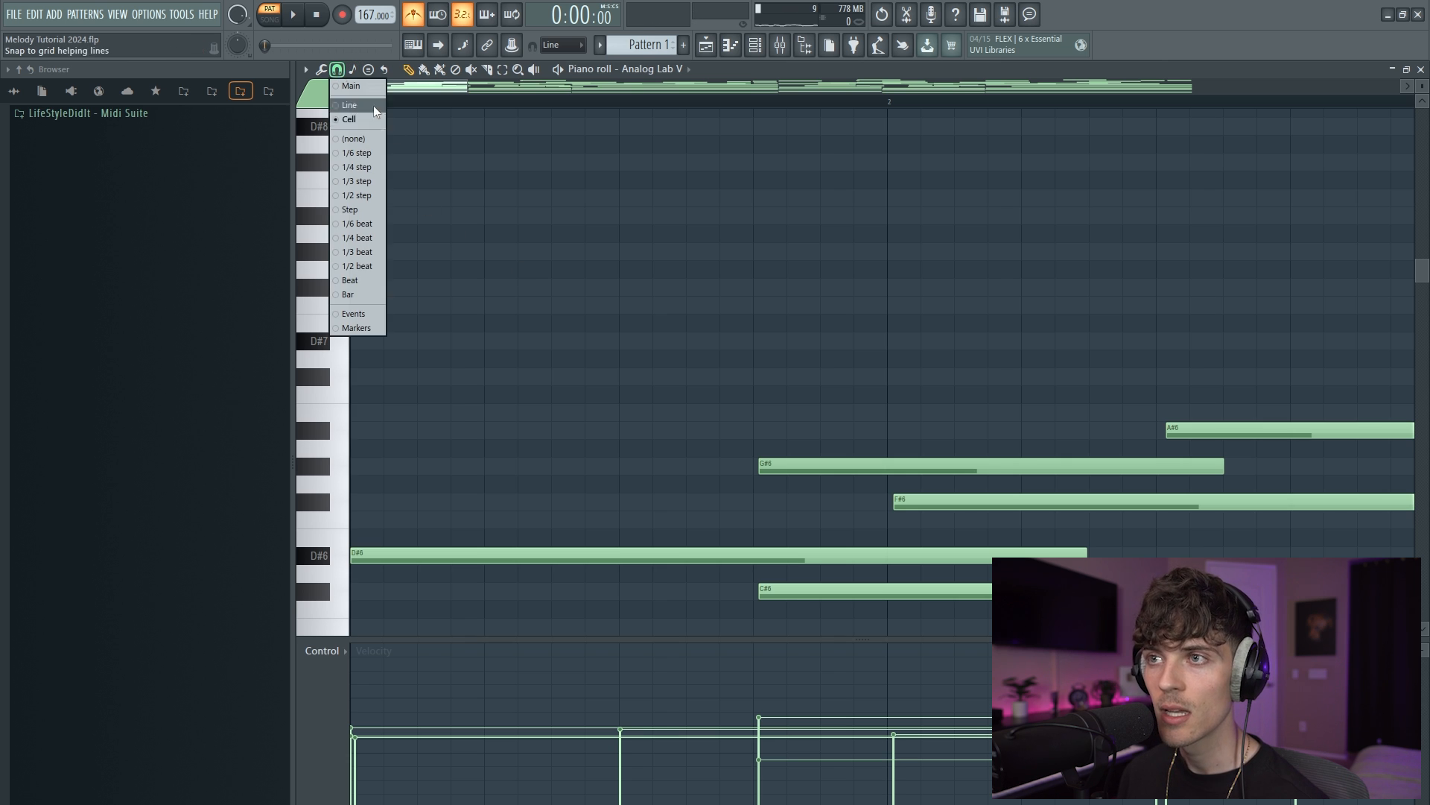
pyautogui.click(377, 183)
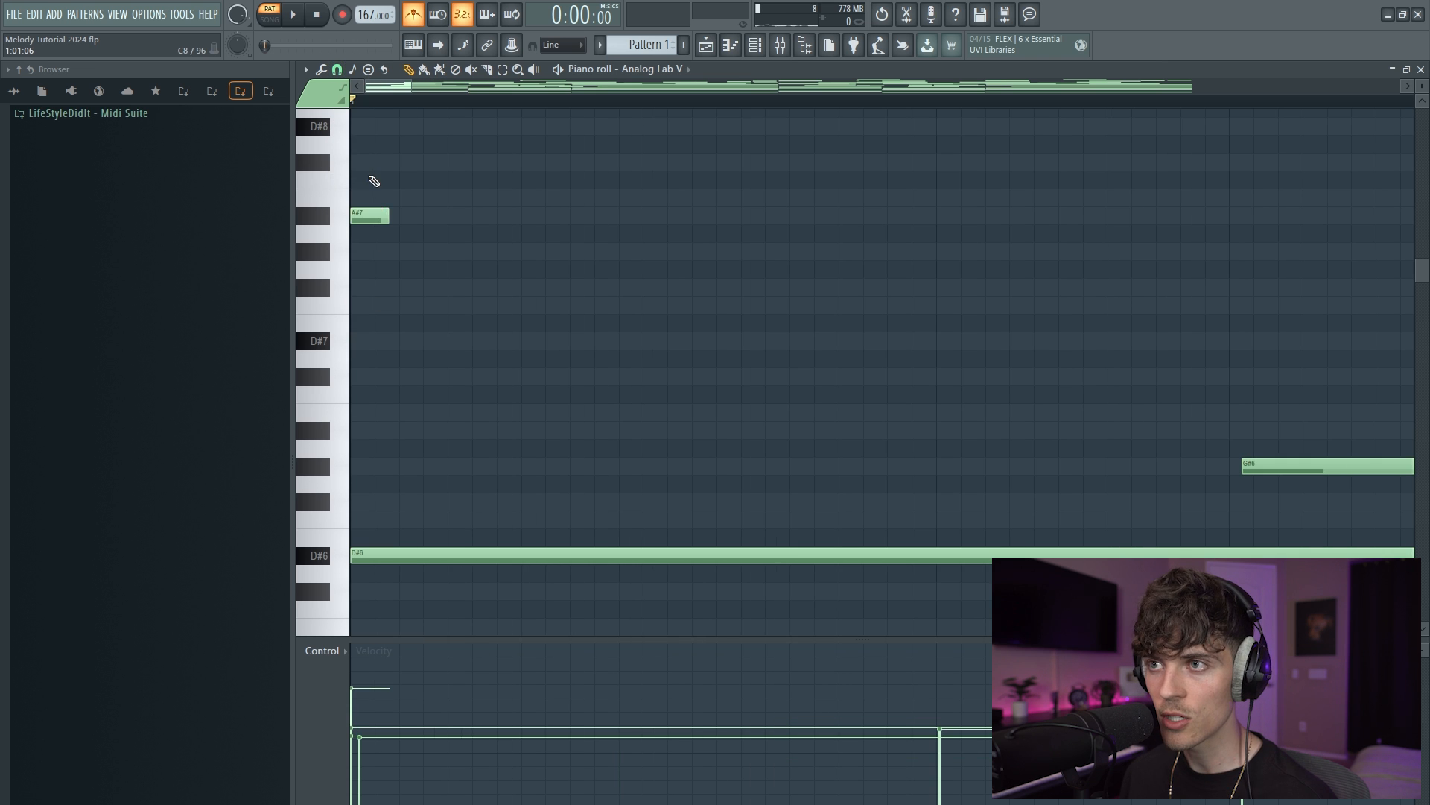
pyautogui.moveTo(369, 172); pyautogui.dragTo(393, 274)
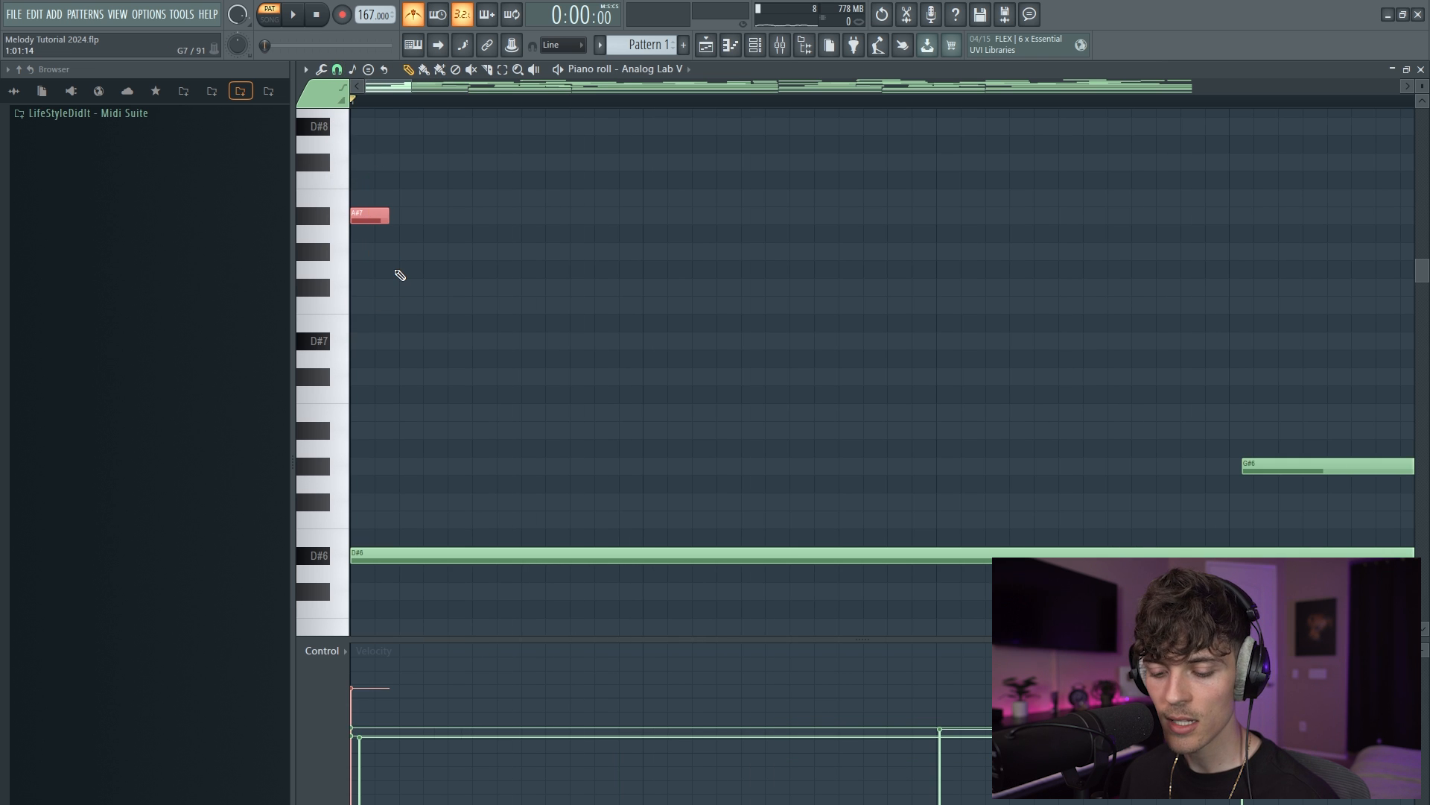
pyautogui.hotkey('ctrl', 'q')
pyautogui.keyDown('ctrl'); pyautogui.click(392, 258); pyautogui.keyUp('ctrl')
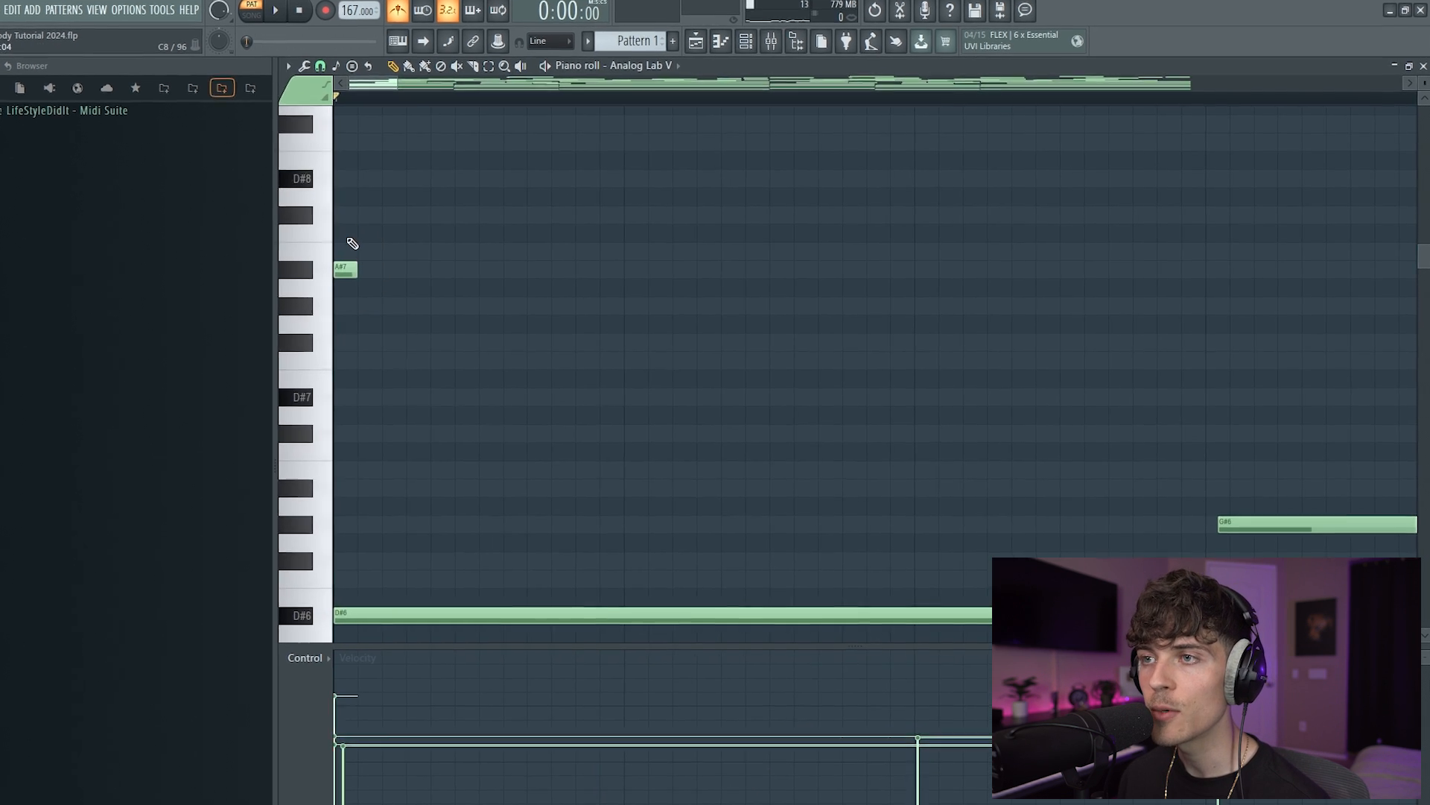
# Step: Lengthen the A#7 note at the start of bar 1 and follow it with descending G#7 and F#7 notes of equal length
pyautogui.moveTo(366, 226); pyautogui.dragTo(389, 337)
pyautogui.rightClick(392, 350)
pyautogui.moveTo(286, 244); pyautogui.dragTo(319, 275)
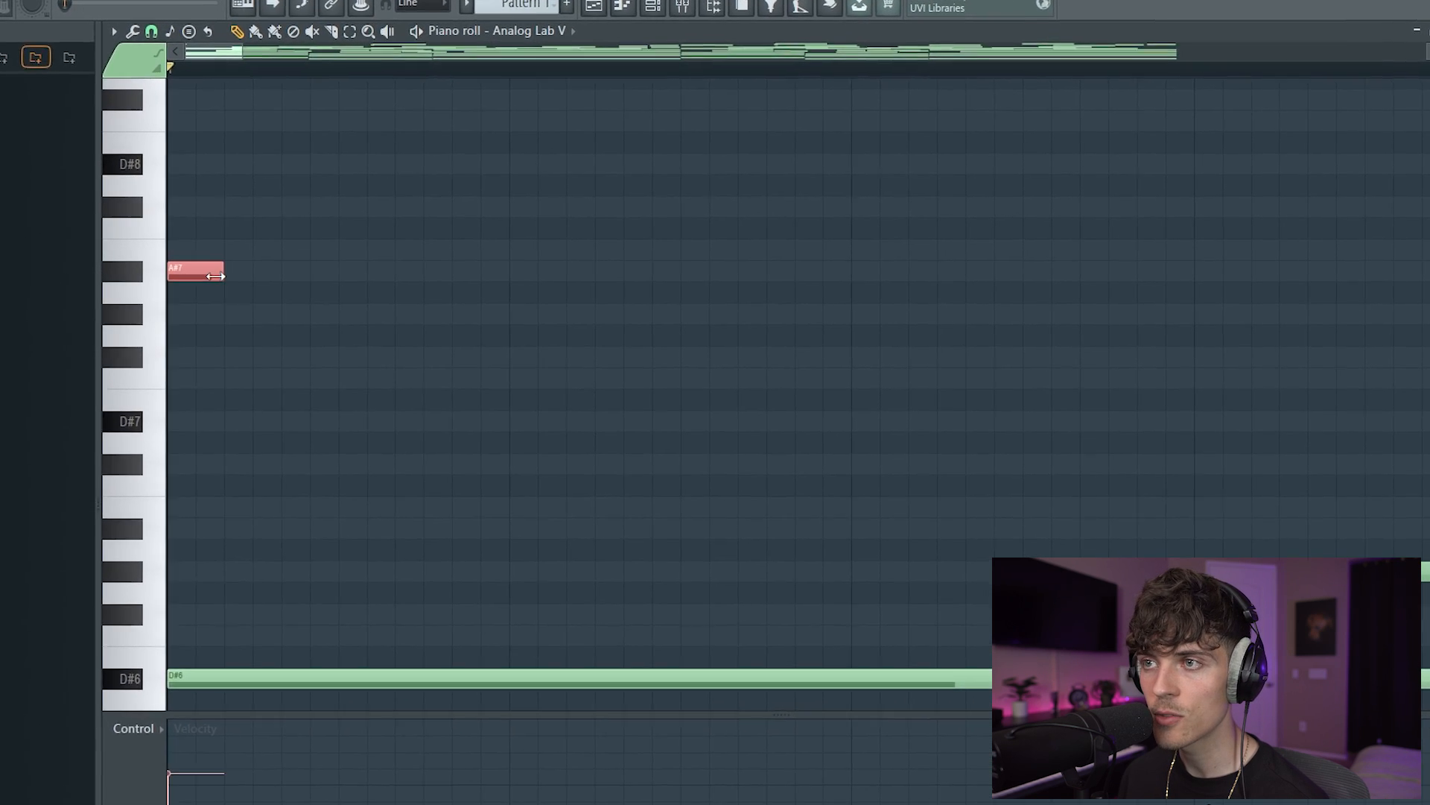
pyautogui.moveTo(215, 277); pyautogui.dragTo(250, 285)
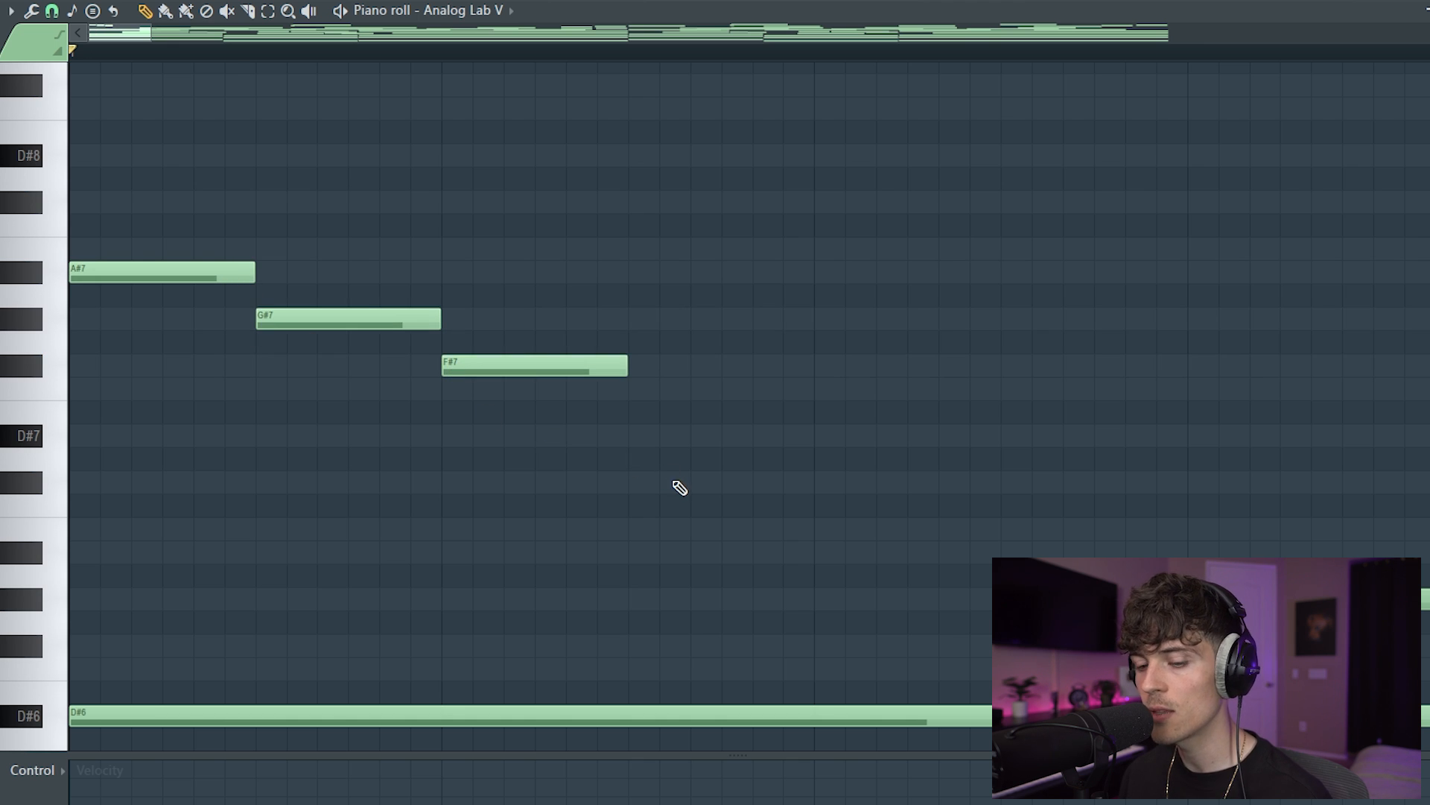
# Step: Duplicate the A#7, G#7 and F#7 notes in bar 1 directly after the originals and play the result
pyautogui.moveTo(704, 495); pyautogui.dragTo(94, 170)
pyautogui.moveTo(114, 269); pyautogui.dragTo(678, 328)
pyautogui.scroll(-2, 344, 60)
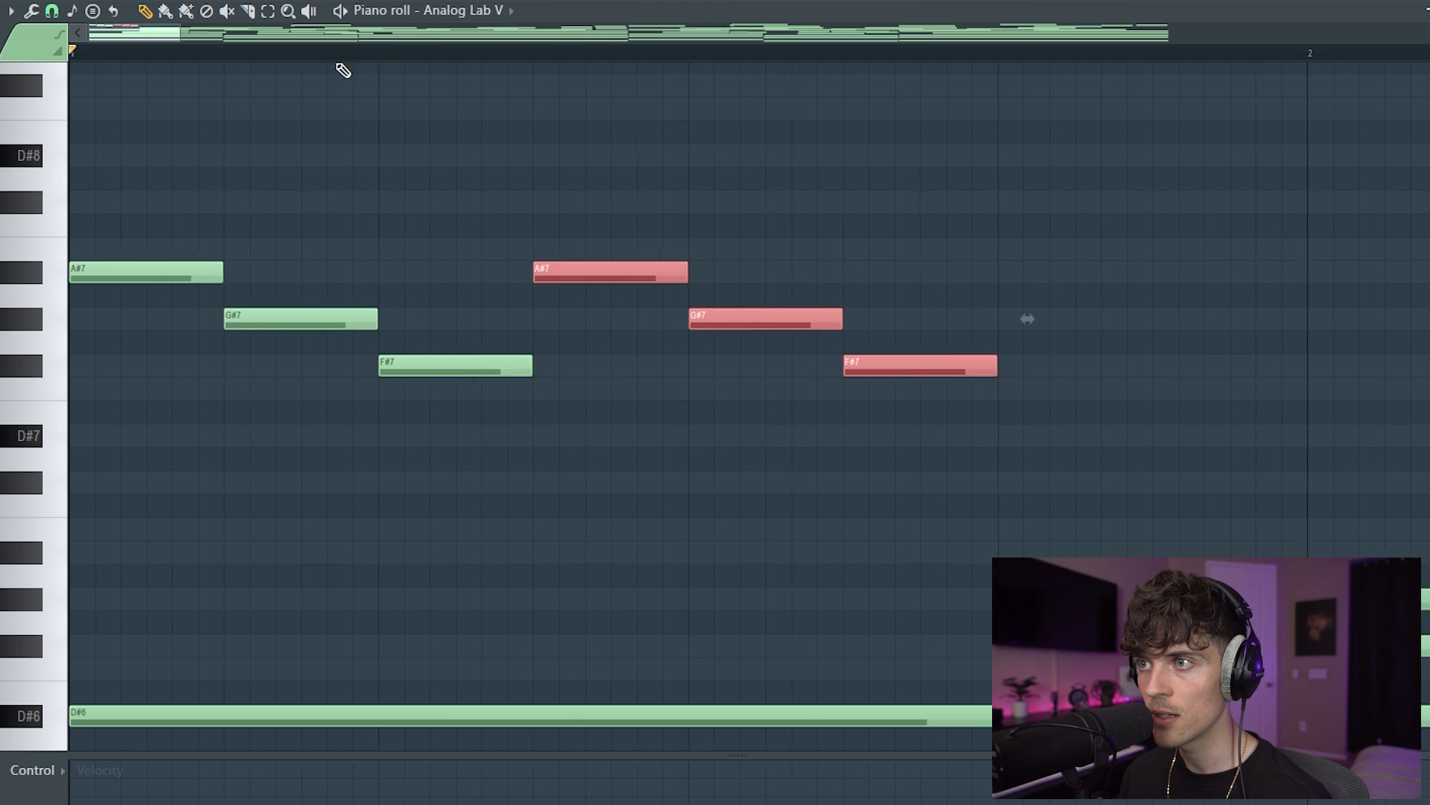
pyautogui.scroll(-2, 320, 68)
pyautogui.scroll(-3, 280, 50)
pyautogui.keyDown('ctrl'); pyautogui.click(200, 101); pyautogui.keyUp('ctrl')
pyautogui.scroll(3, 197, 105)
pyautogui.press('space')
pyautogui.scroll(-2, 115, 57)
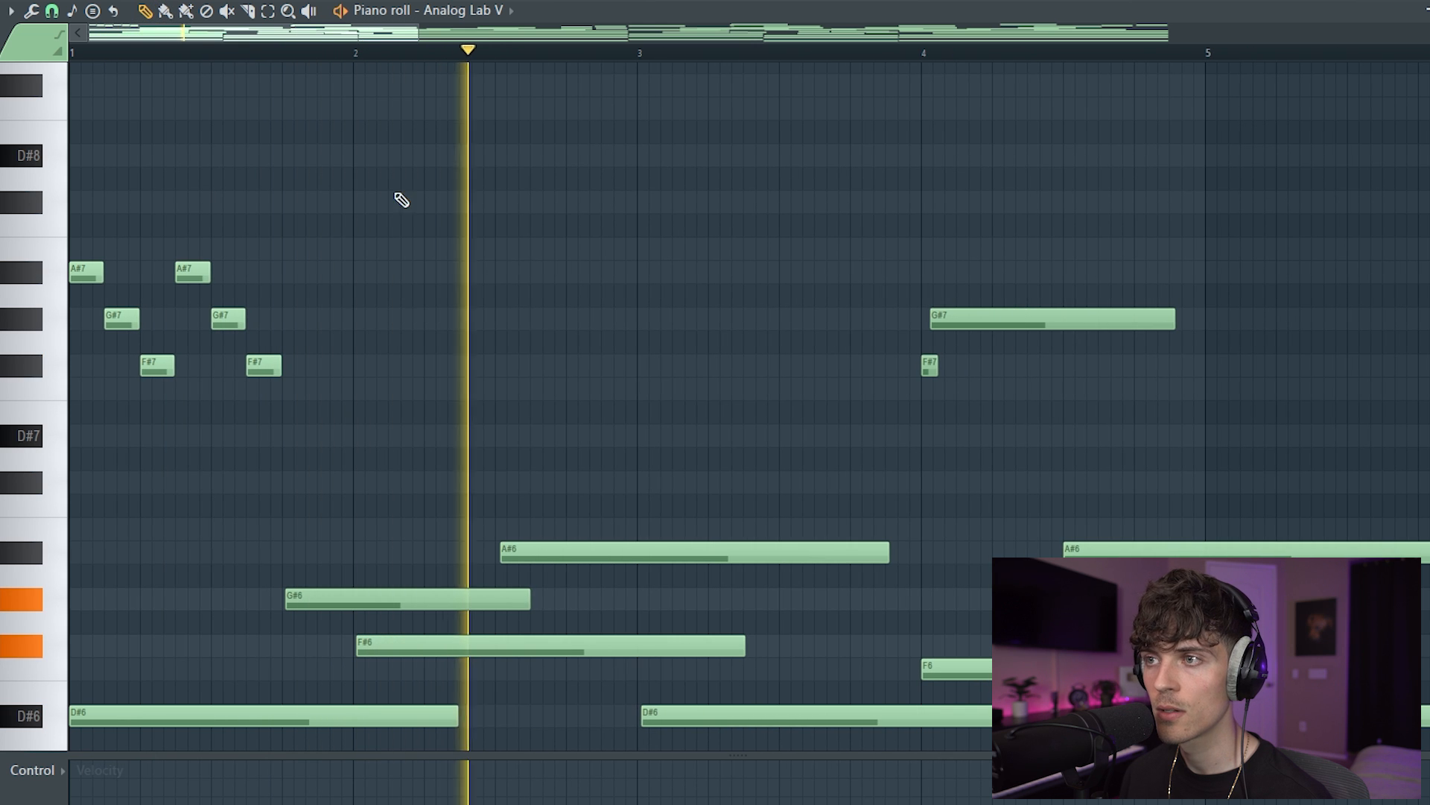
# Step: Examine the fast descending run at bar 16 and play the full melody in the piano roll
pyautogui.scroll(2, 203, 57)
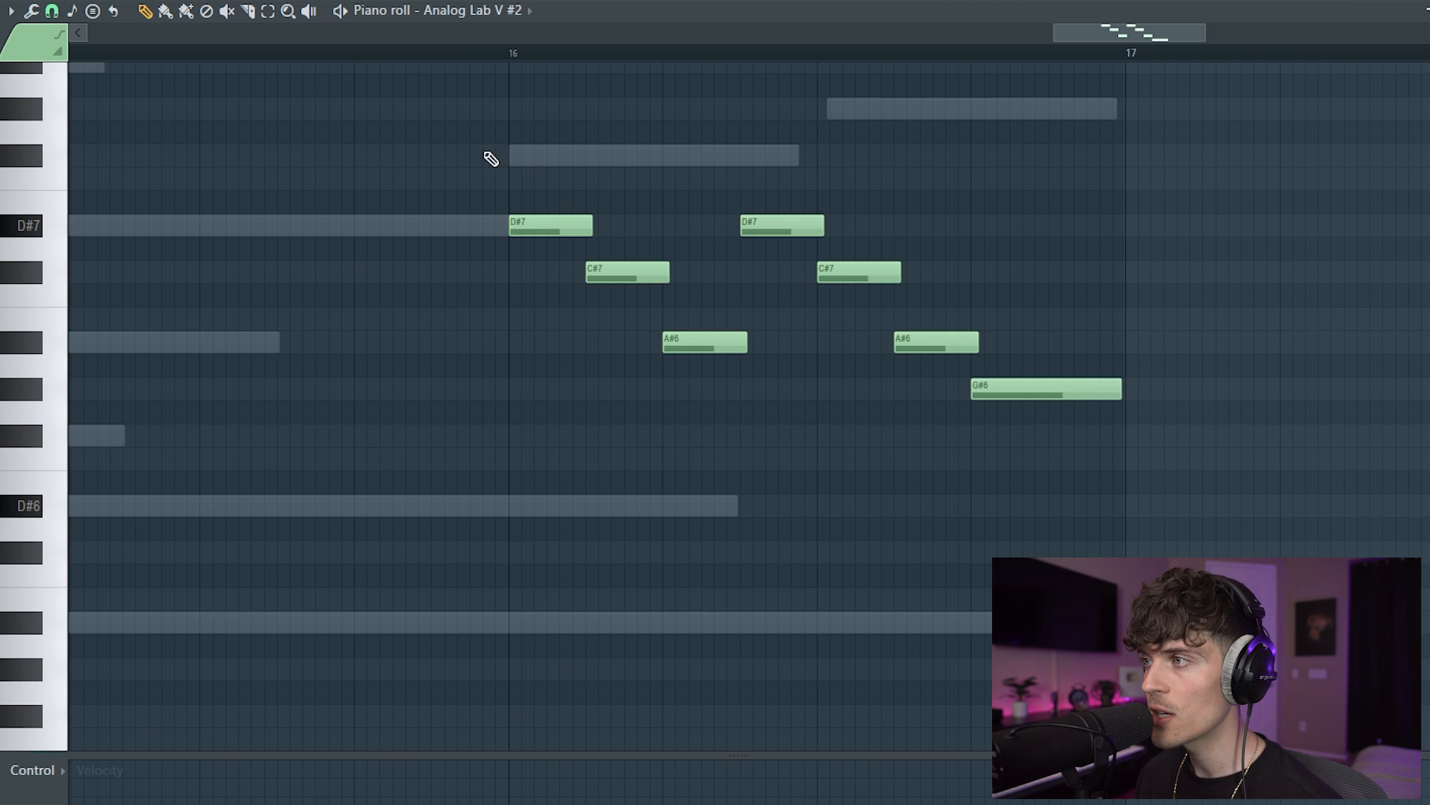
pyautogui.moveTo(483, 145); pyautogui.dragTo(1028, 498)
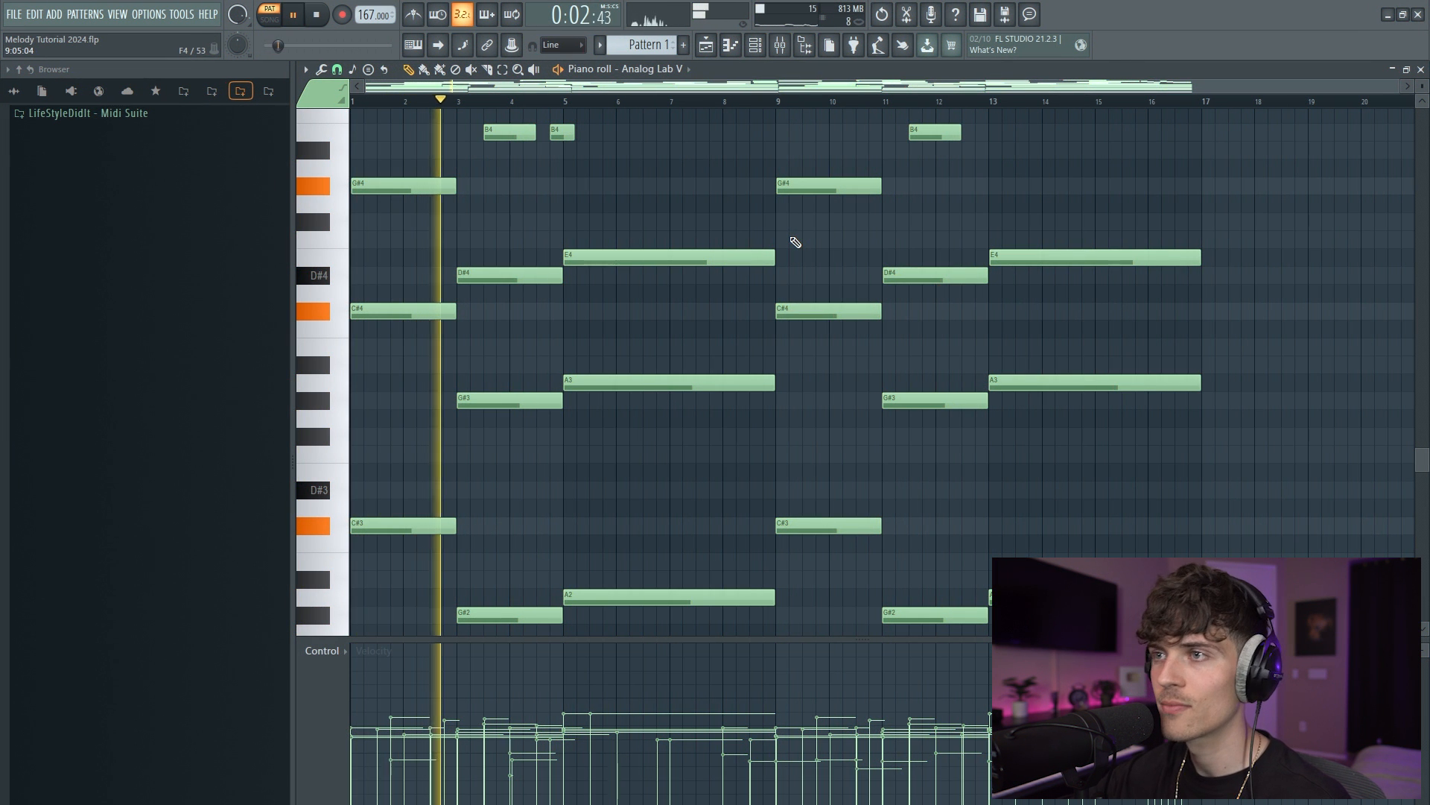
pyautogui.moveTo(1421, 85); pyautogui.dragTo(1421, 90)
pyautogui.scroll(4, 1277, 255)
pyautogui.scroll(3, 1278, 254)
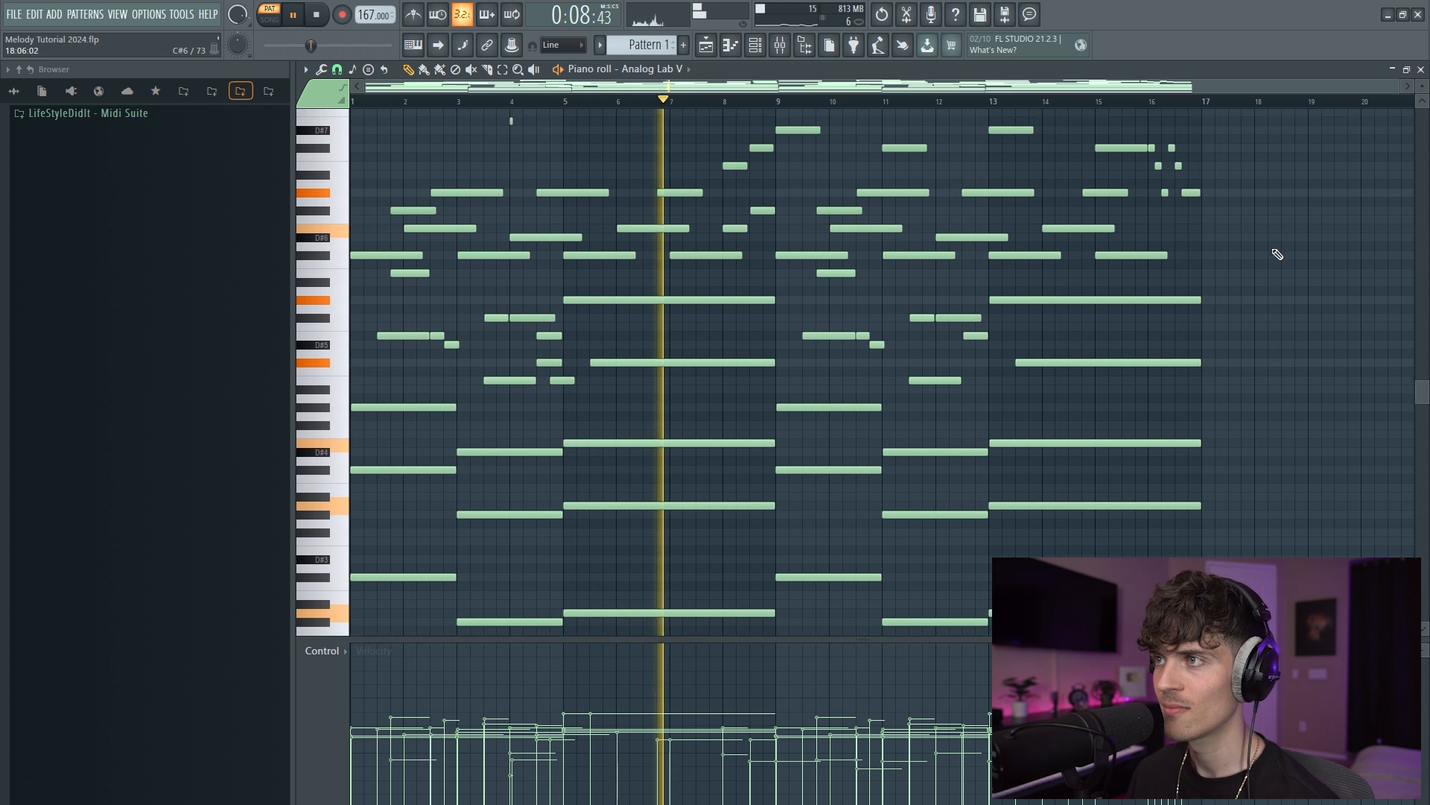
pyautogui.moveTo(1422, 85); pyautogui.dragTo(1421, 88)
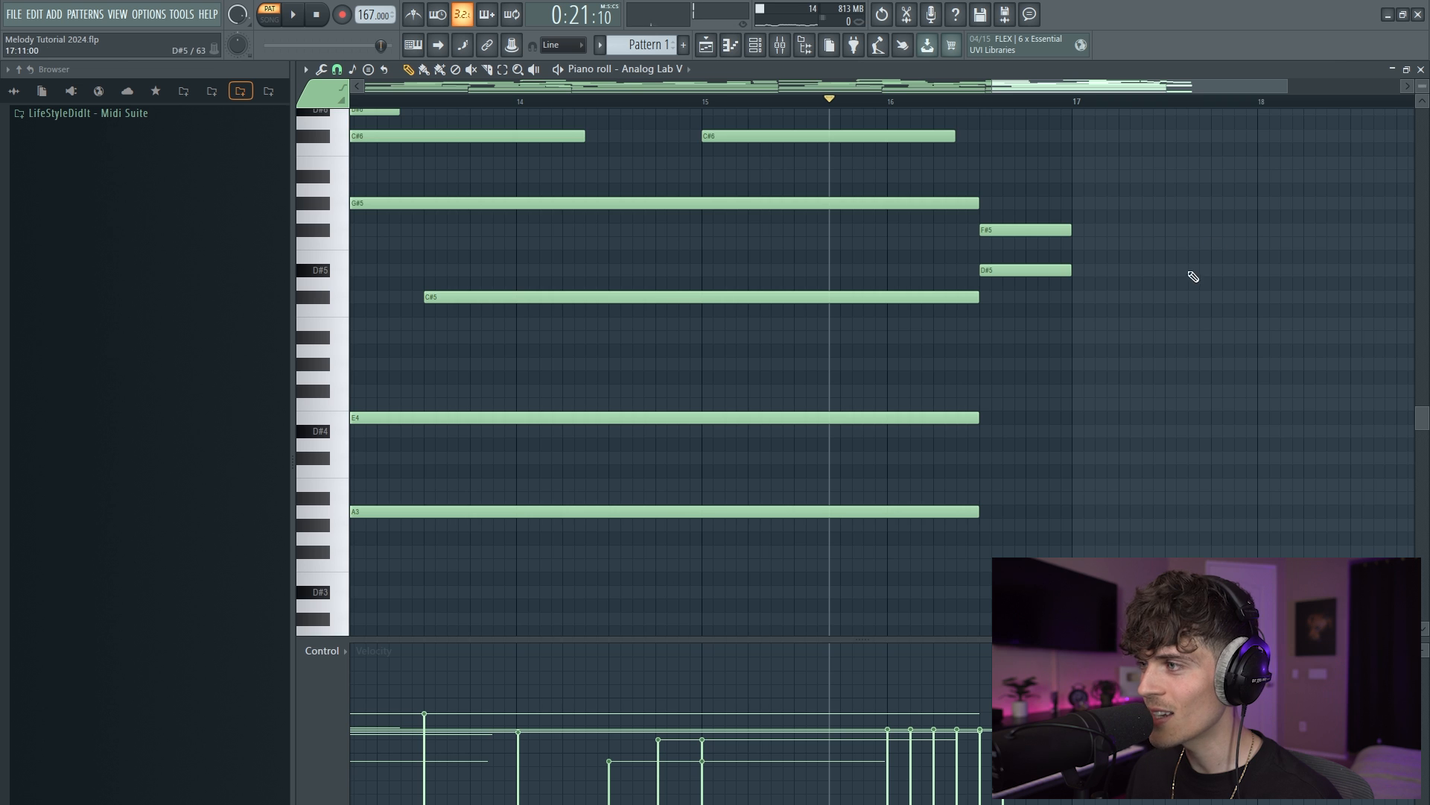
# Step: Raise the F#3 and D#3 notes in the second half of bar 16 by two octaves and play the ending
pyautogui.scroll(-3, 1194, 278)
pyautogui.moveTo(1036, 479); pyautogui.dragTo(1101, 528)
pyautogui.rightClick(1227, 461)
pyautogui.moveTo(965, 511); pyautogui.dragTo(981, 563)
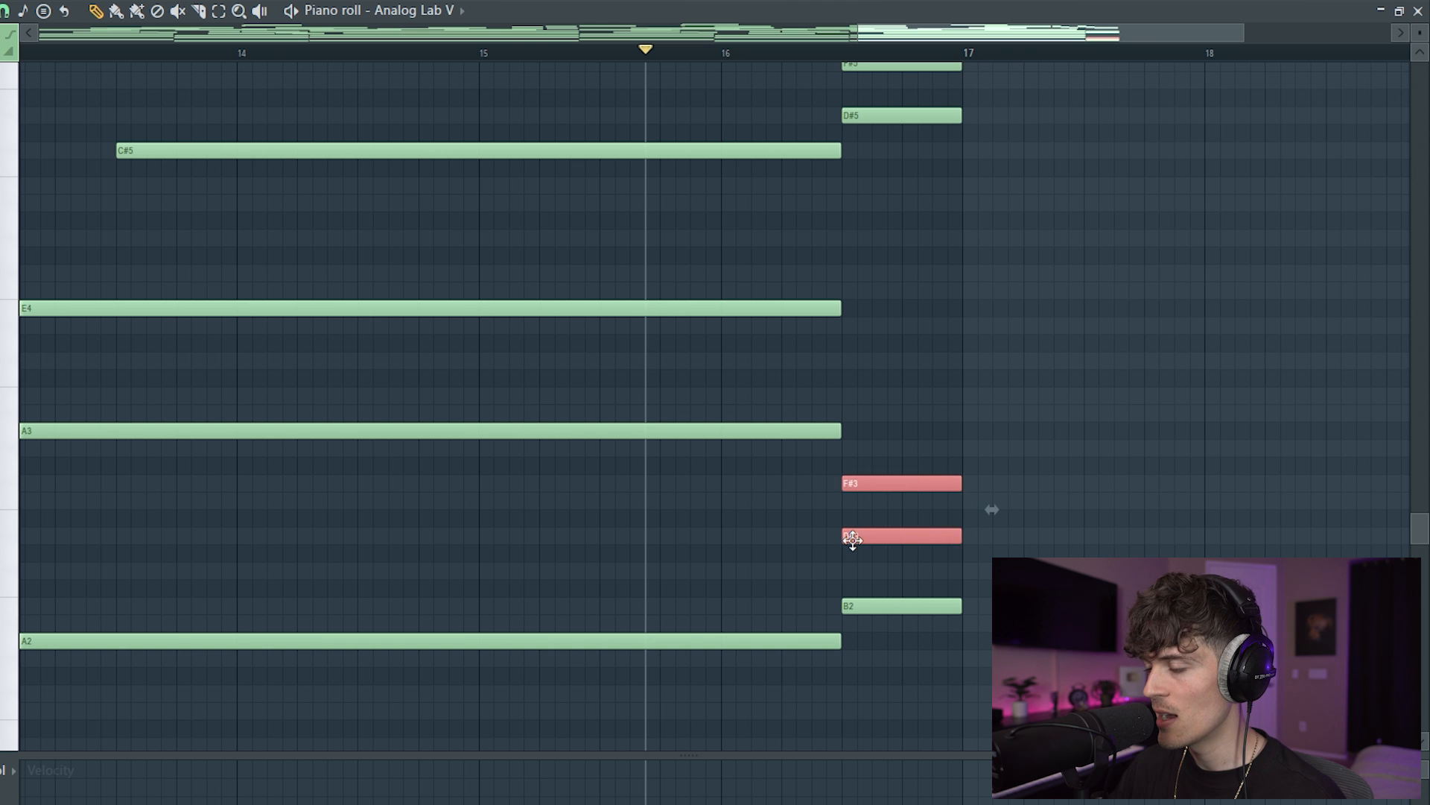
pyautogui.hotkey('ctrl', 'Up')
pyautogui.hotkey('ctrl', 'Up')
pyautogui.press('space')
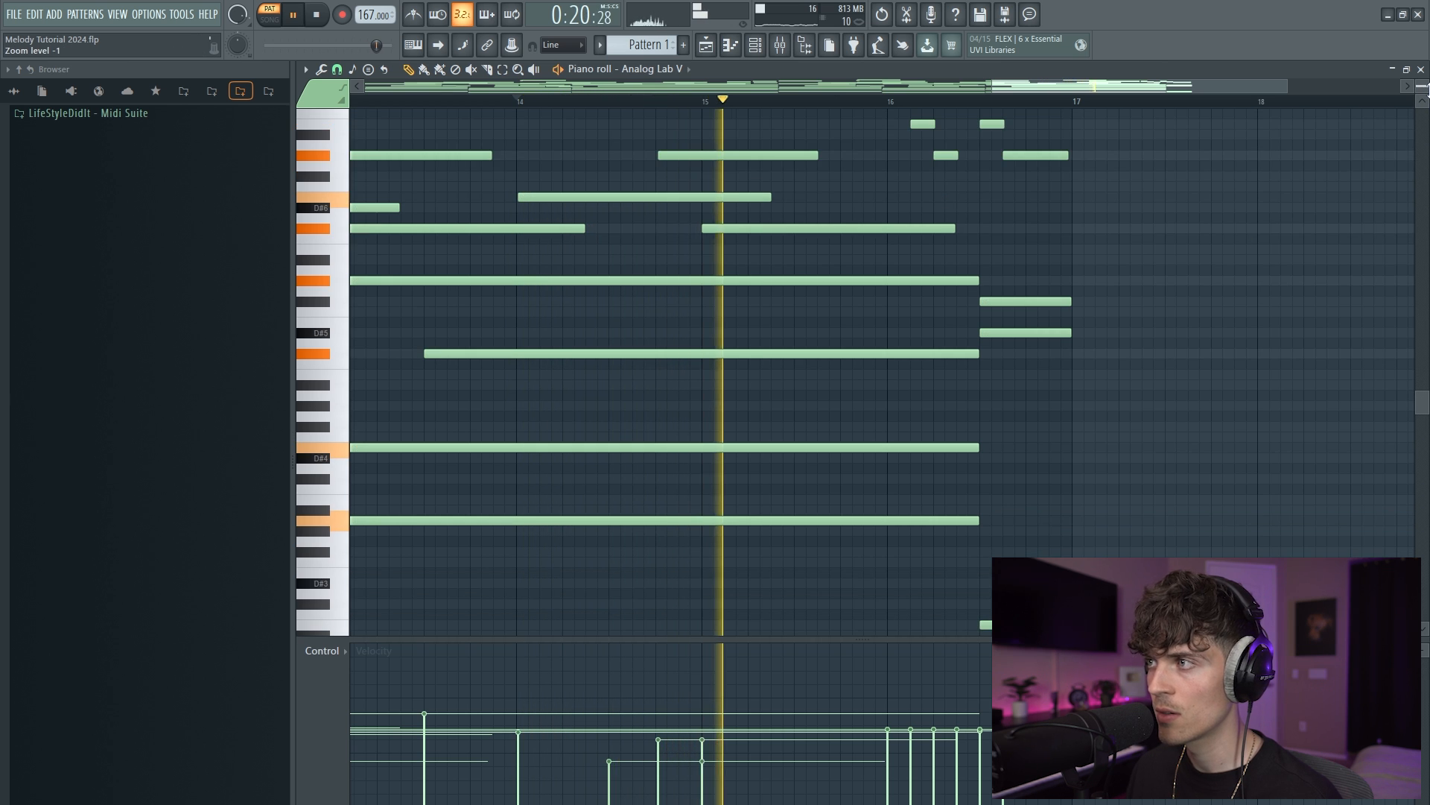
# Step: Play the melody and review its chords, upper layers and closing run across all bars
pyautogui.moveTo(1428, 89); pyautogui.dragTo(1429, 94)
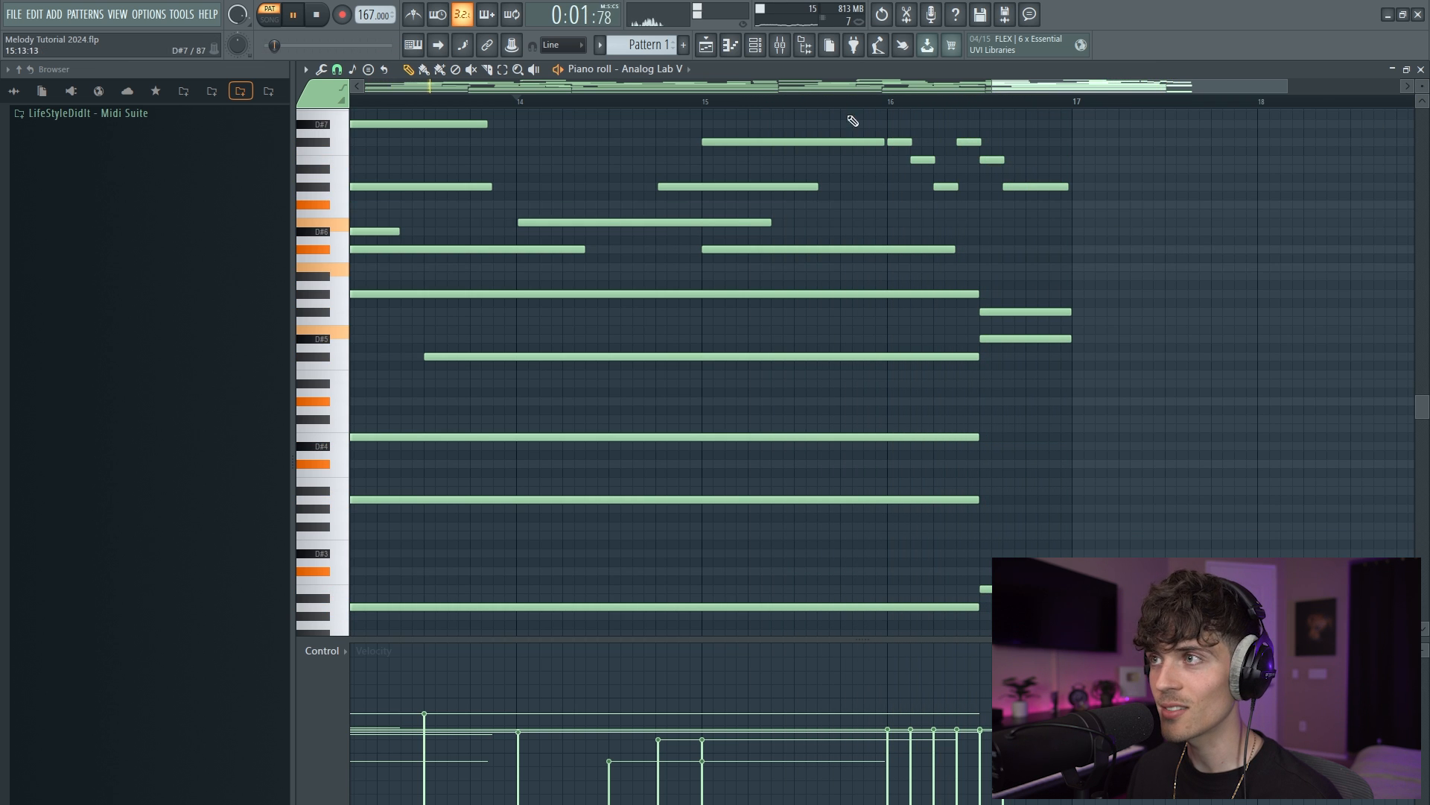
pyautogui.scroll(-3, 834, 105)
pyautogui.scroll(-5, 1015, 373)
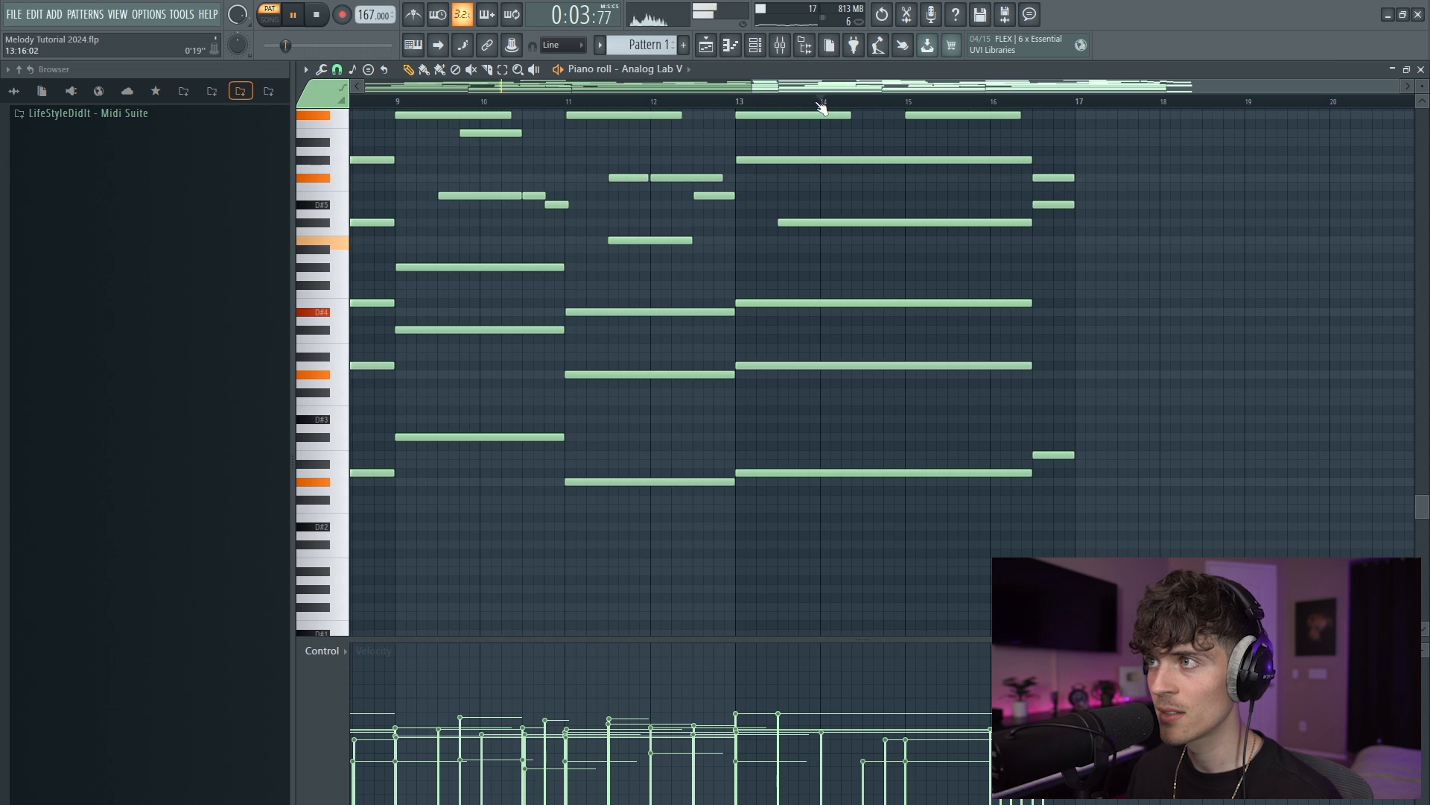
pyautogui.scroll(-3, 820, 105)
pyautogui.scroll(4, 788, 288)
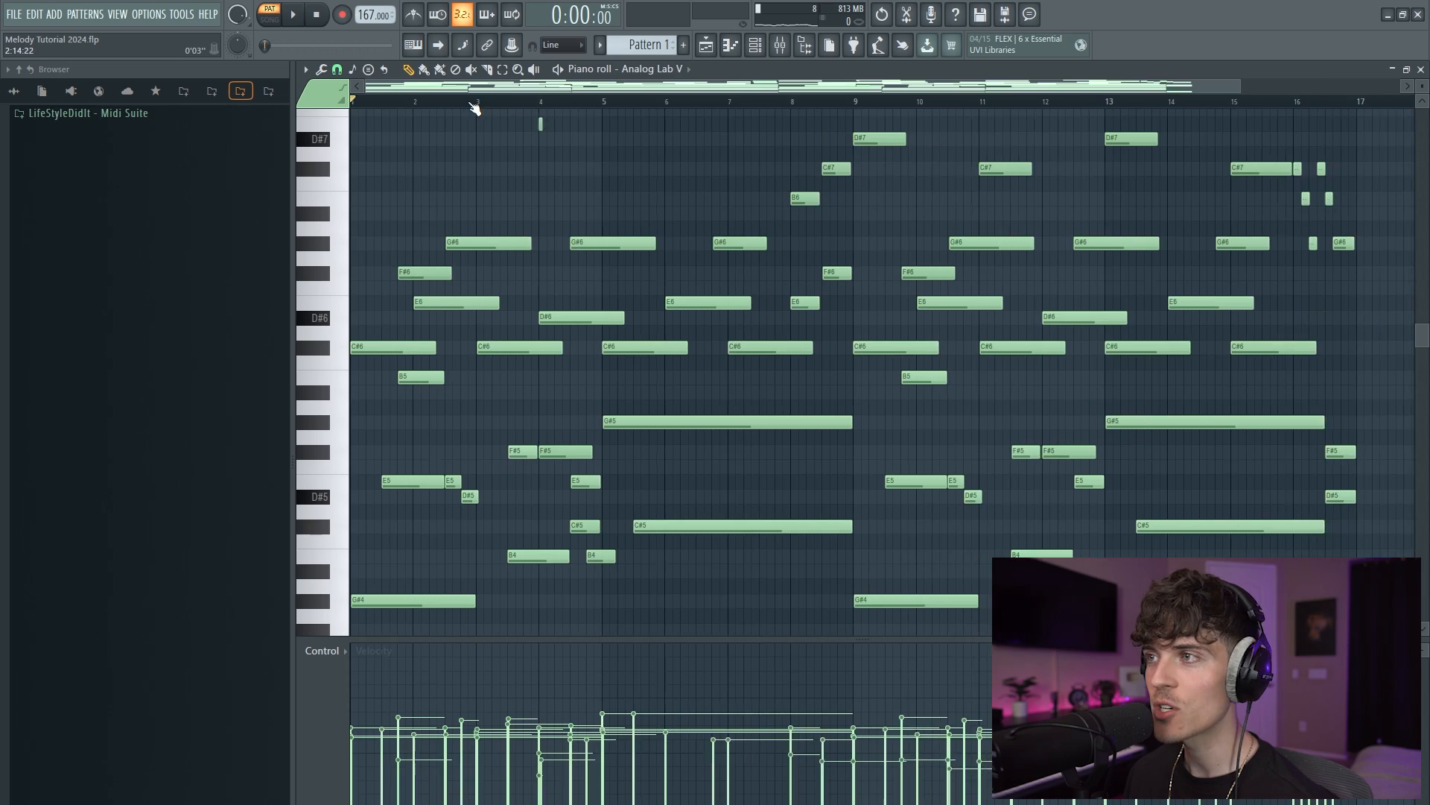
pyautogui.scroll(-5, 447, 141)
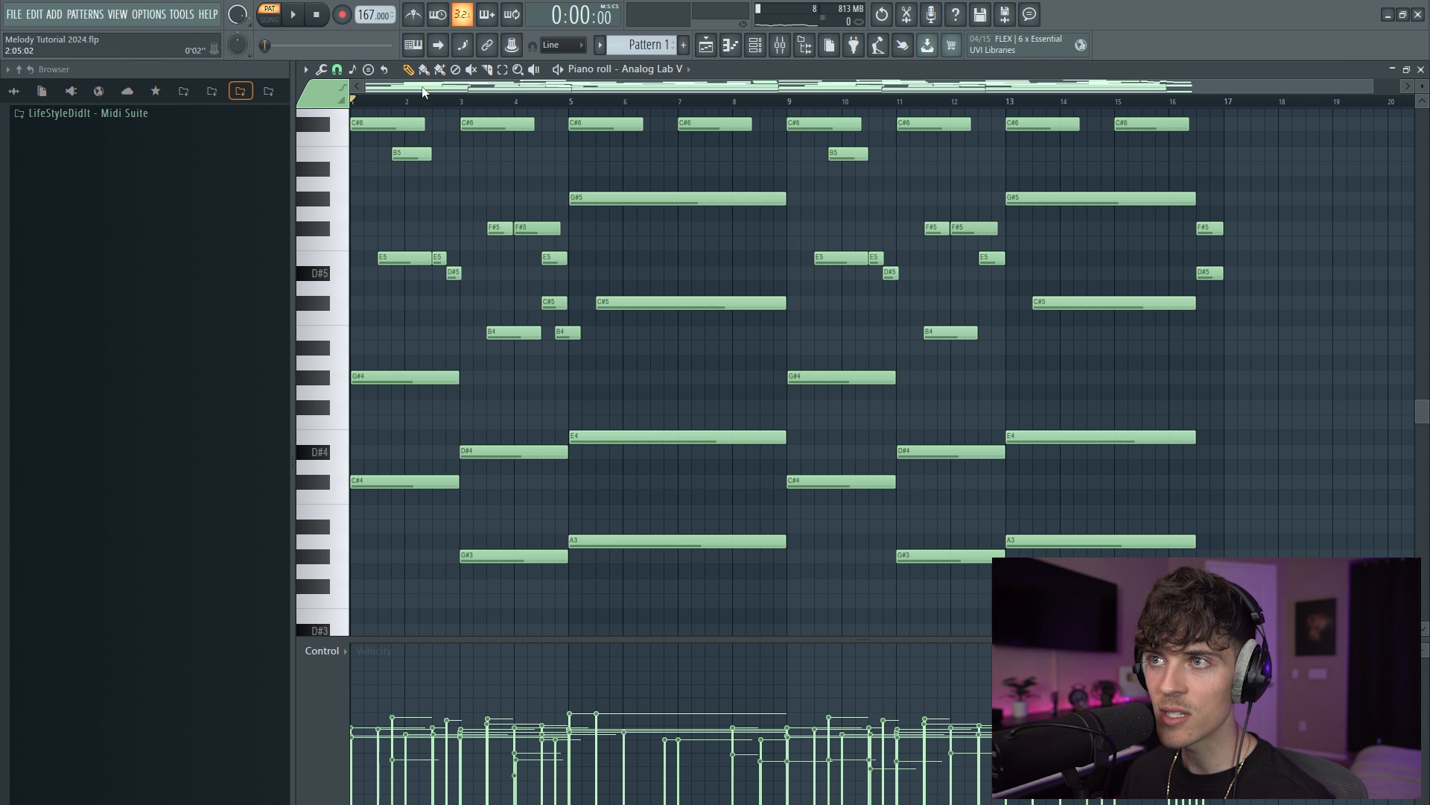
pyautogui.scroll(5, 423, 90)
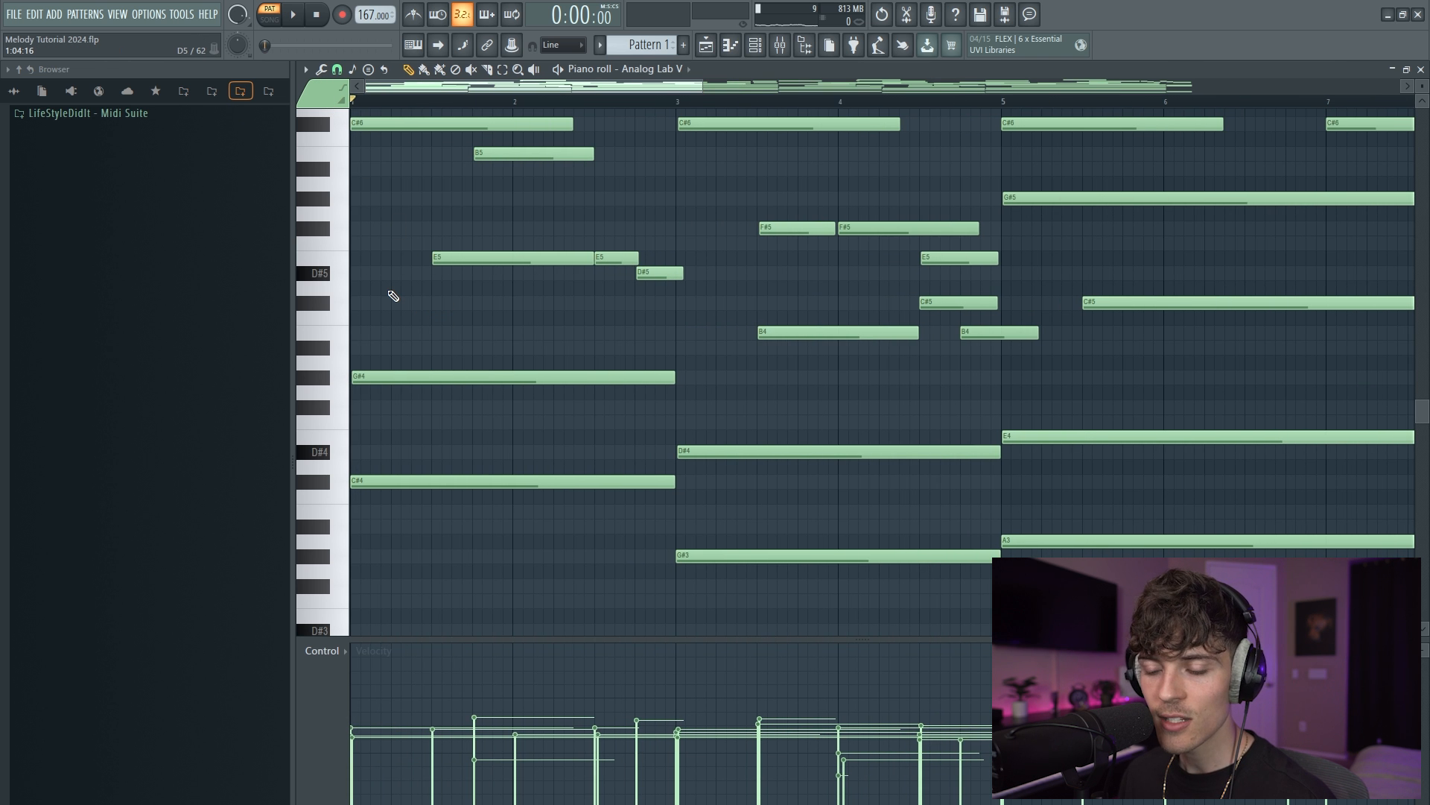
# Step: Set the root note of the piano roll's scale highlighting to C#
pyautogui.click(353, 70)
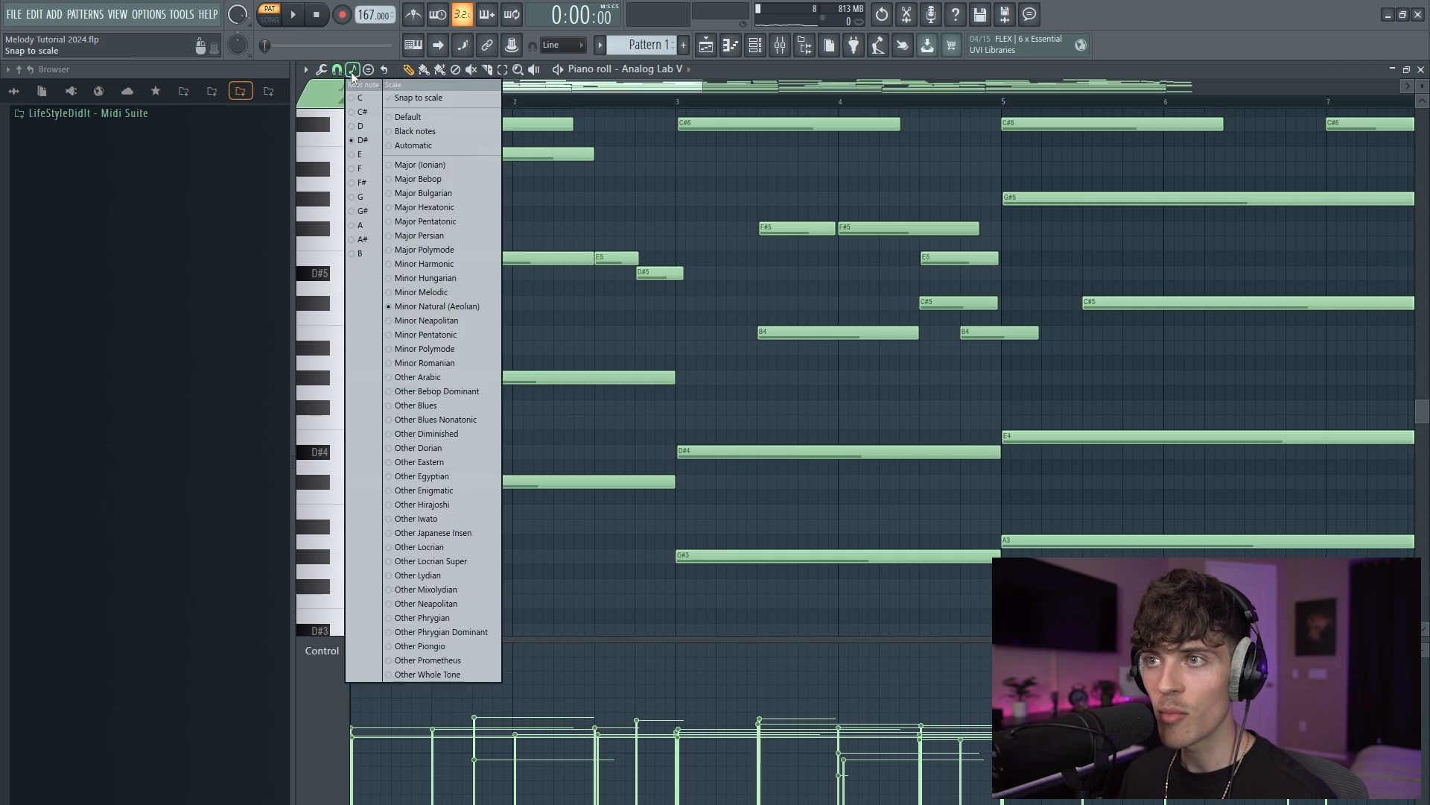
pyautogui.click(281, 101)
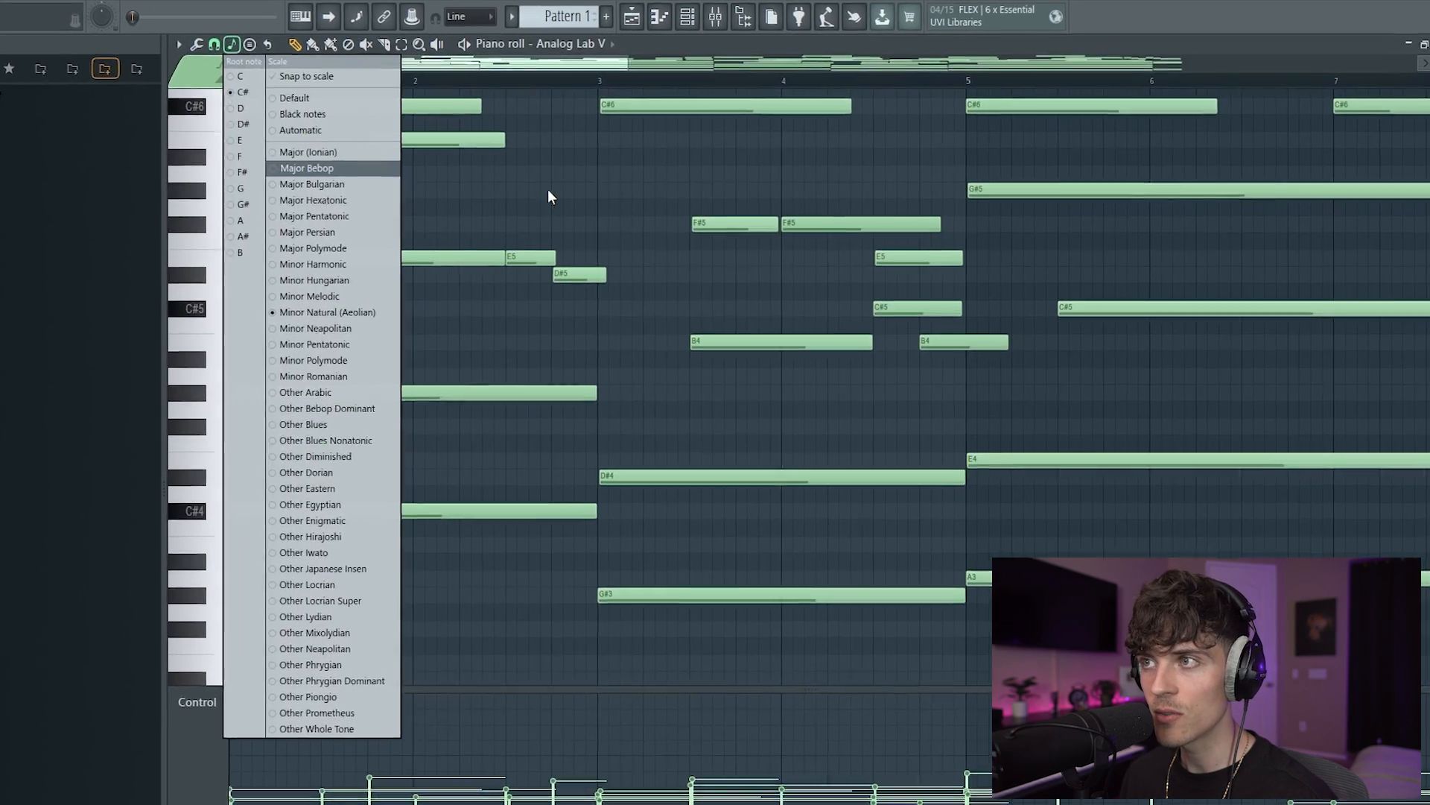
pyautogui.click(568, 194)
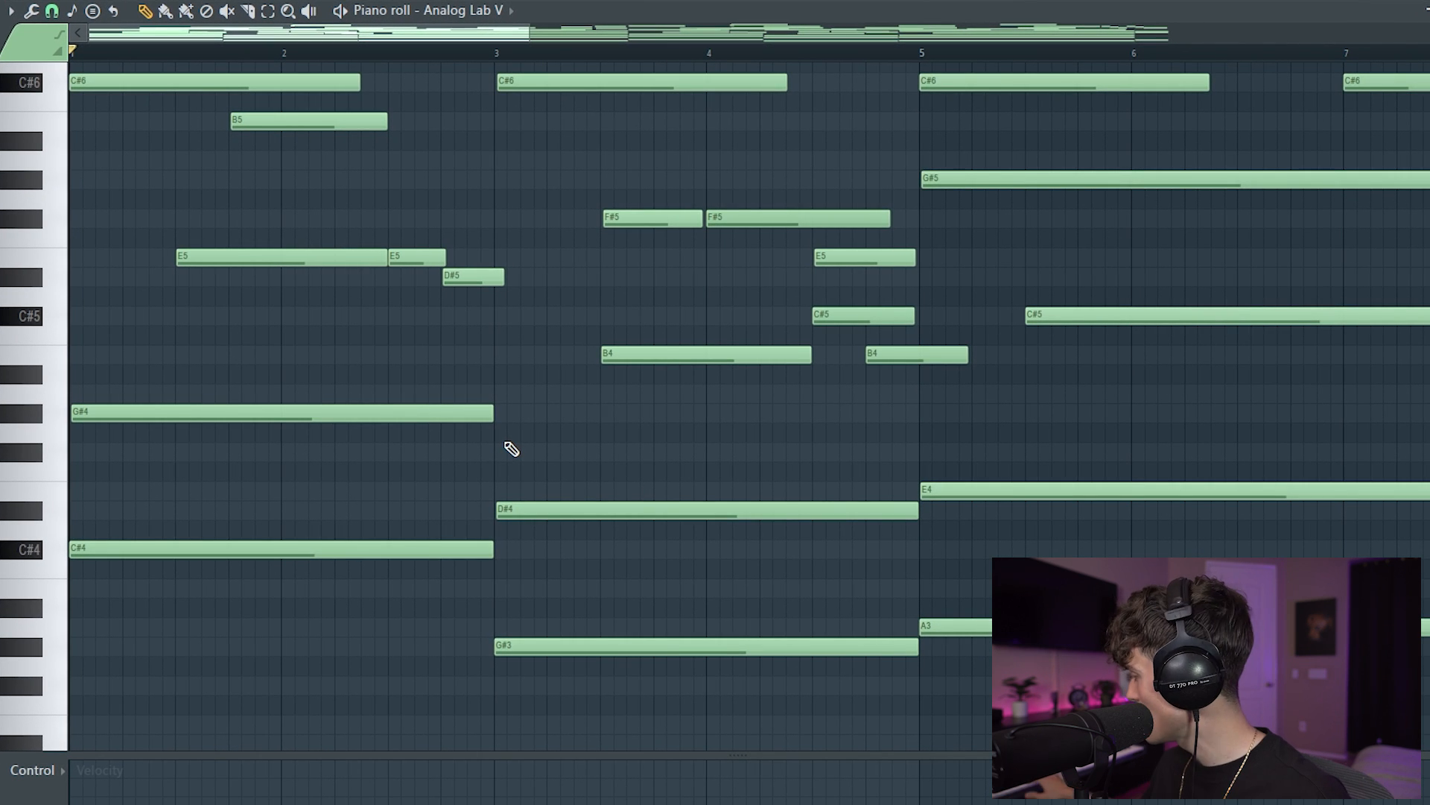
# Step: Transpose all notes of the melody down four semitones, from C# minor to A minor
pyautogui.scroll(-3, 506, 443)
pyautogui.hotkey('shift', 'Down')
pyautogui.hotkey('shift', 'Down')
pyautogui.hotkey('shift', 'Down')
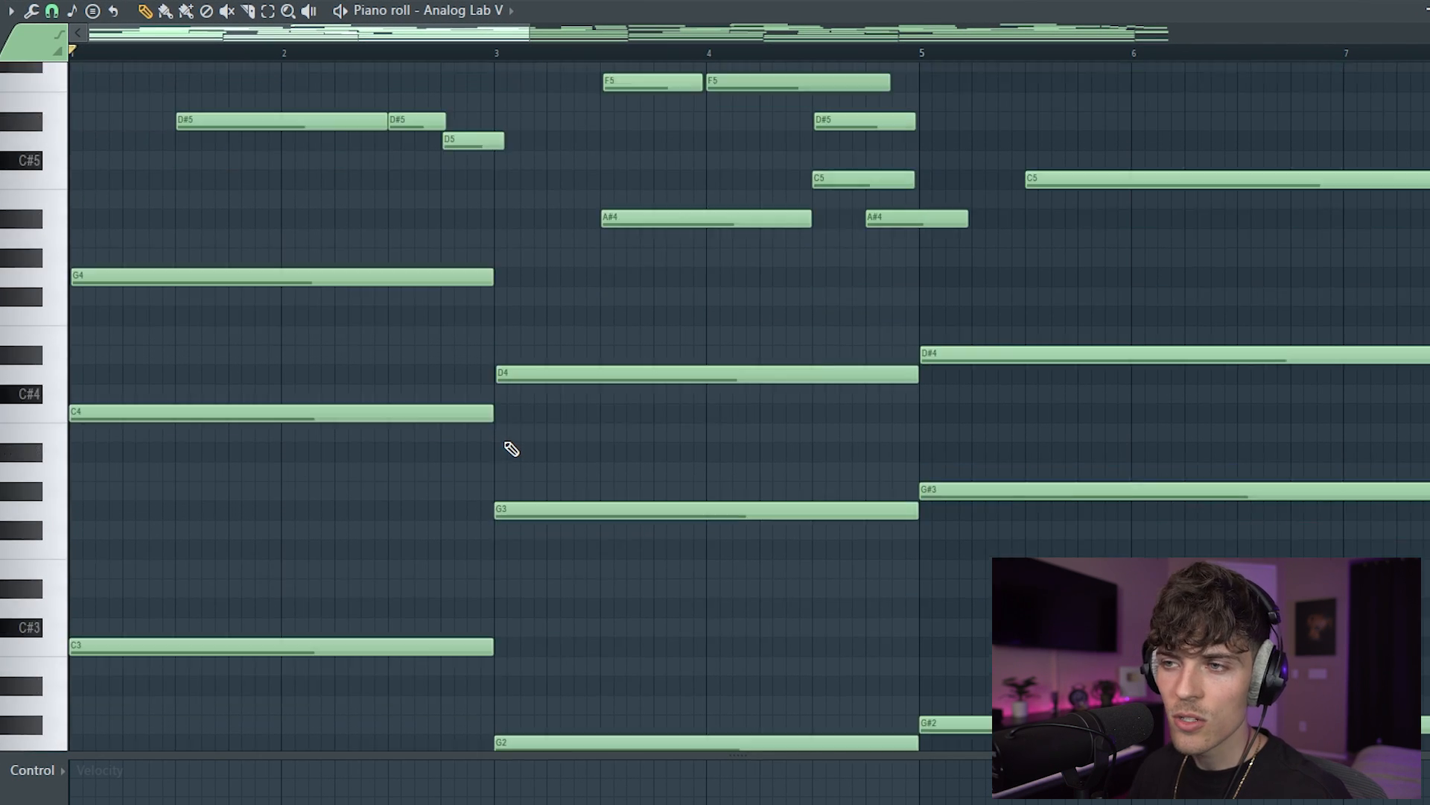
pyautogui.hotkey('shift', 'Down')
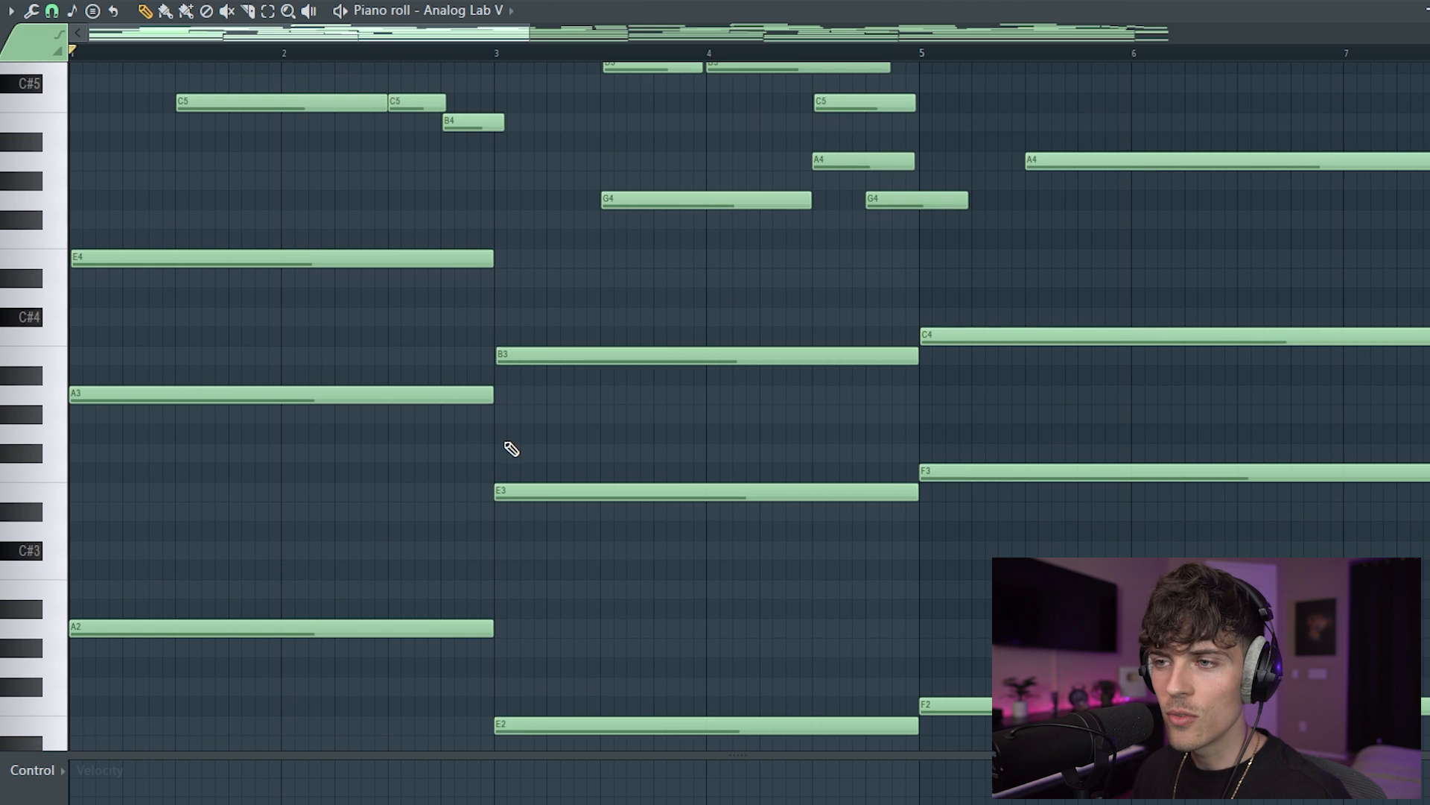
# Step: Set the root note of the piano roll's scale highlighting to A to match the transposed melody
pyautogui.click(73, 12)
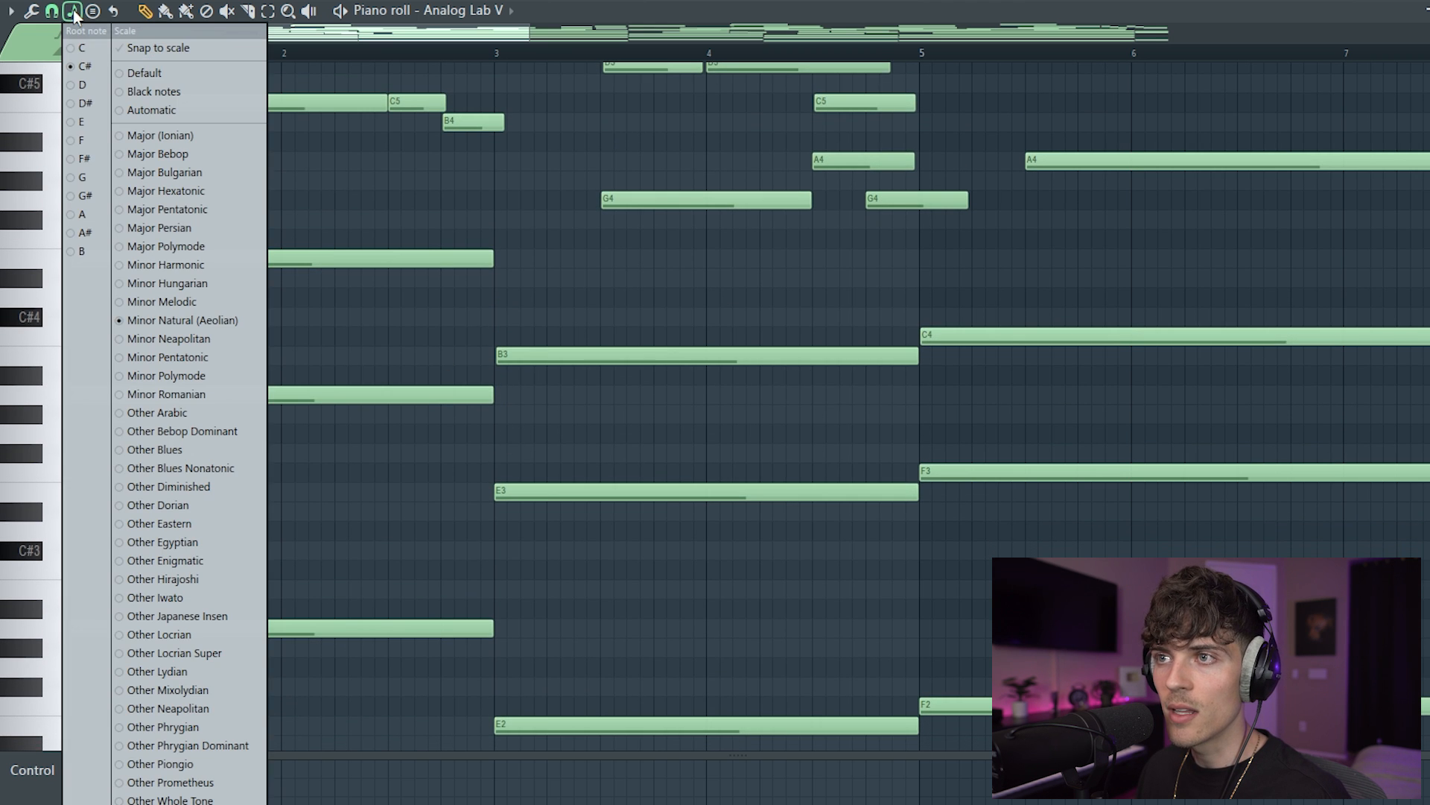
pyautogui.click(82, 215)
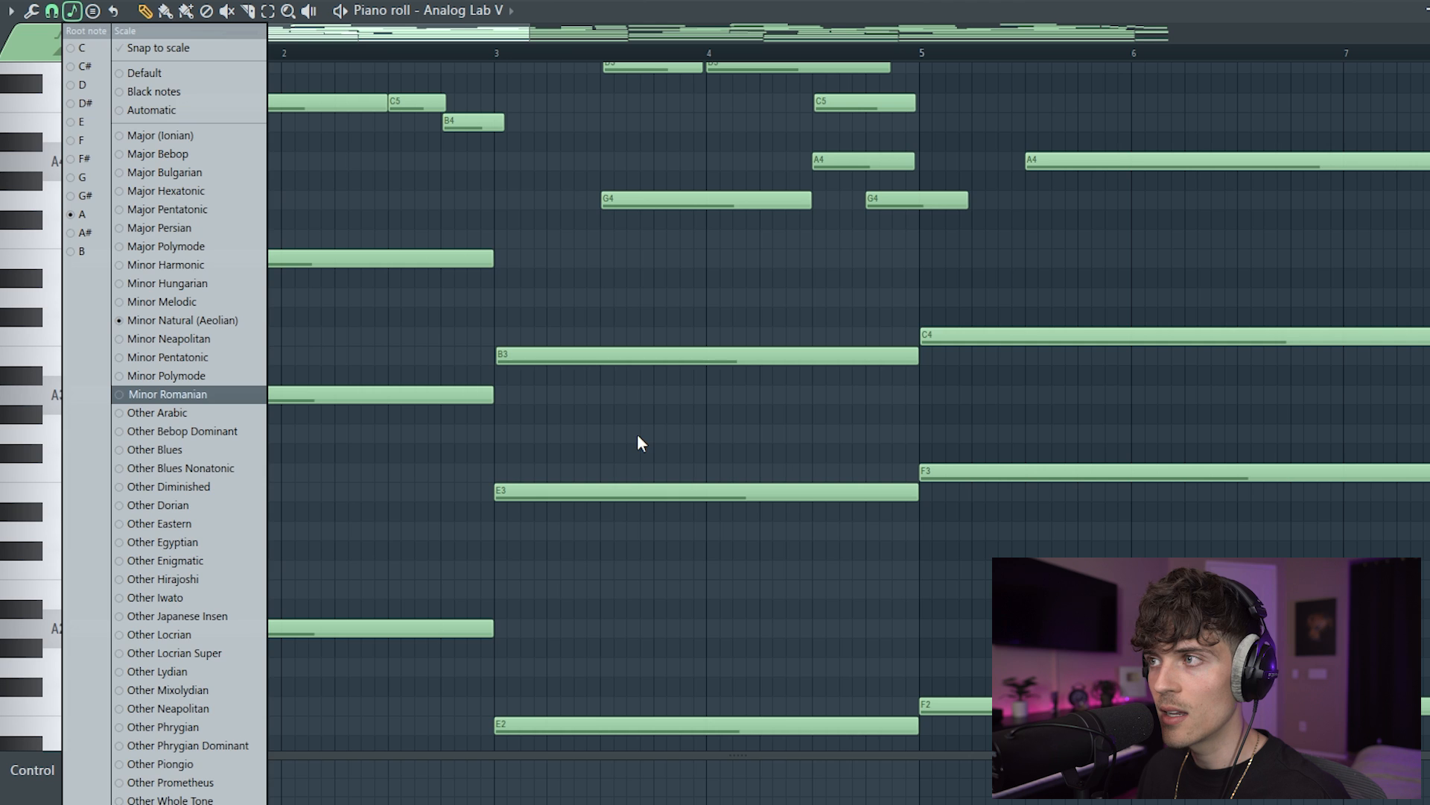
pyautogui.scroll(3, 630, 320)
pyautogui.scroll(1, 618, 339)
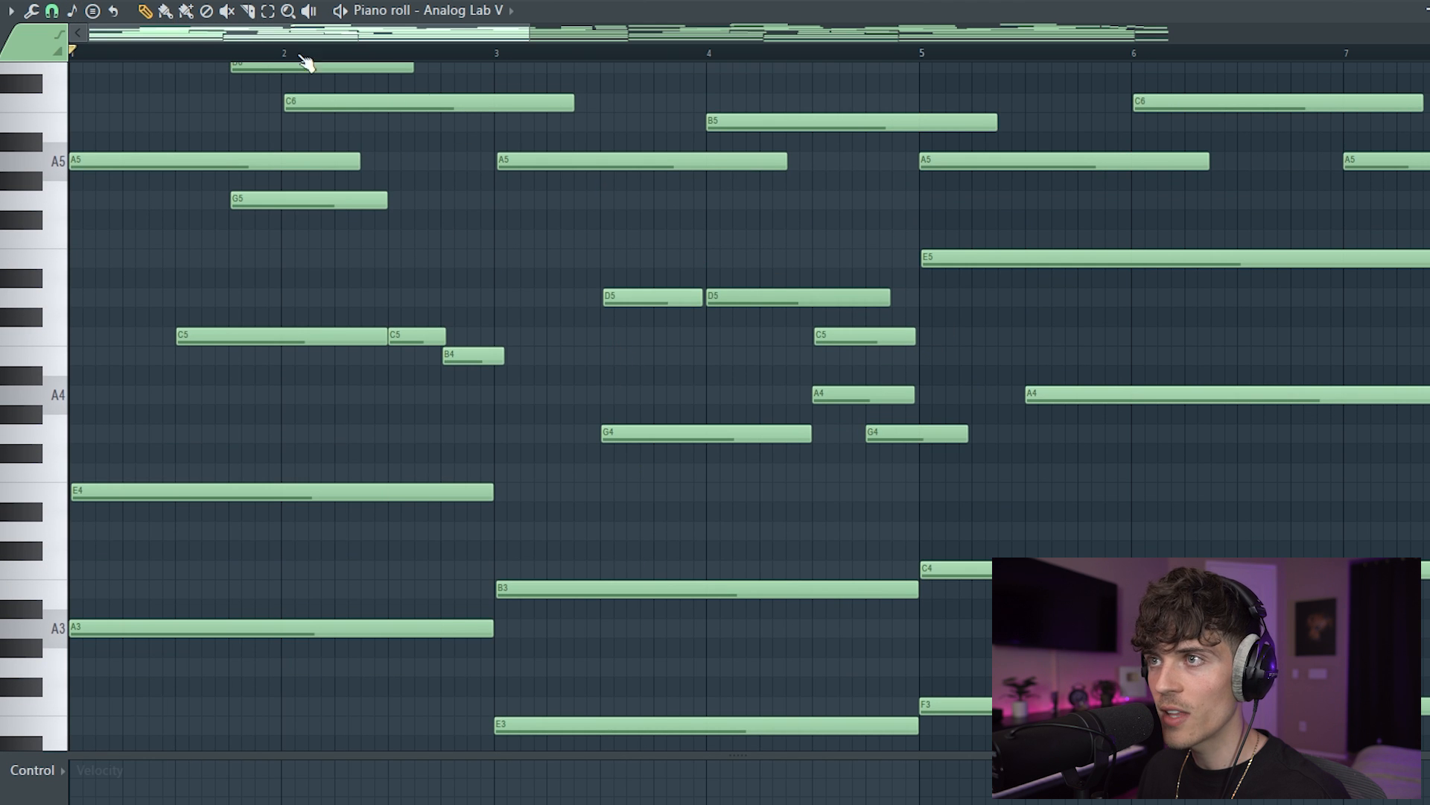
# Step: Clone the Analog Lab V channel and record a high counter-melody into the clone over the existing melody
pyautogui.scroll(-3, 275, 66)
pyautogui.press('F6')
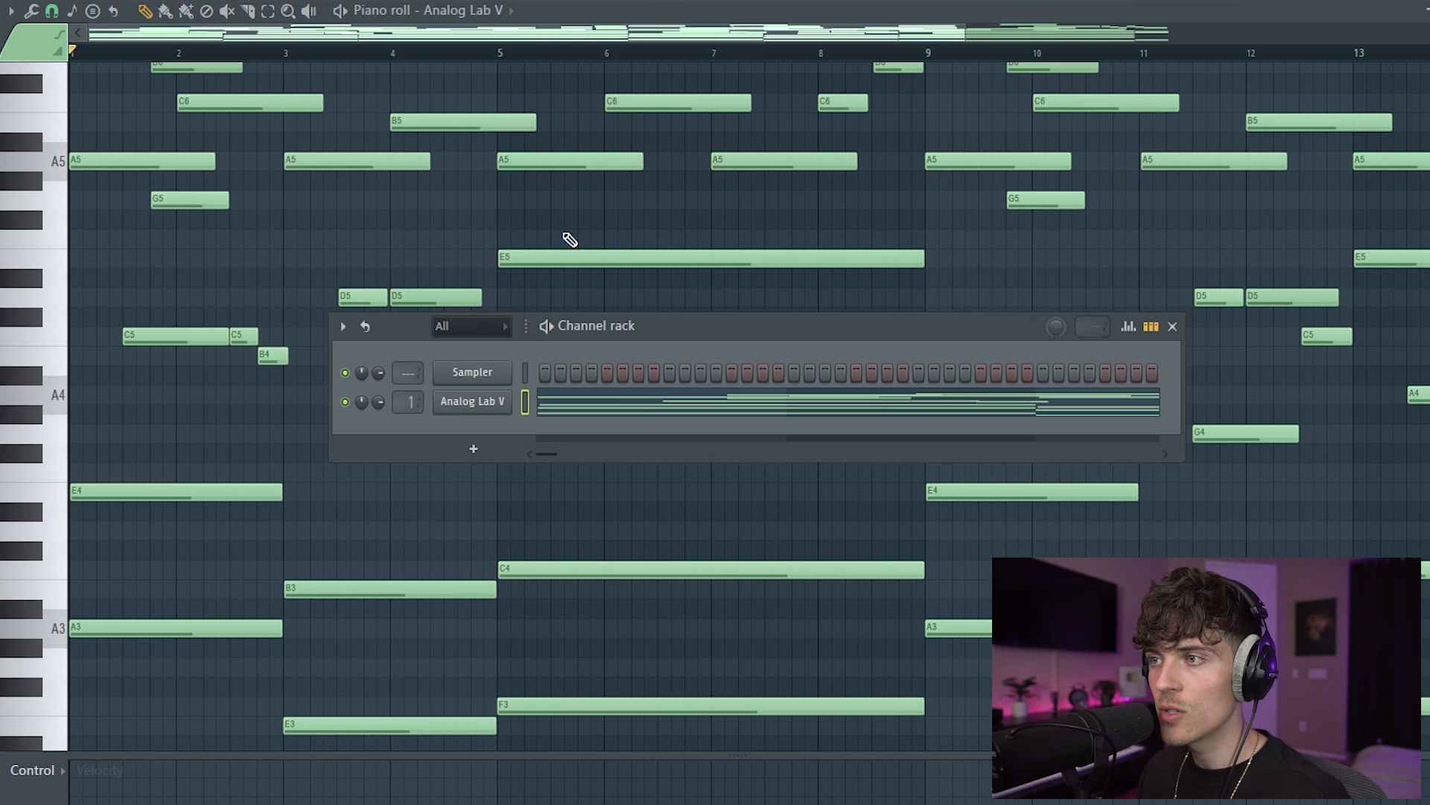
pyautogui.rightClick(492, 402)
pyautogui.click(561, 587)
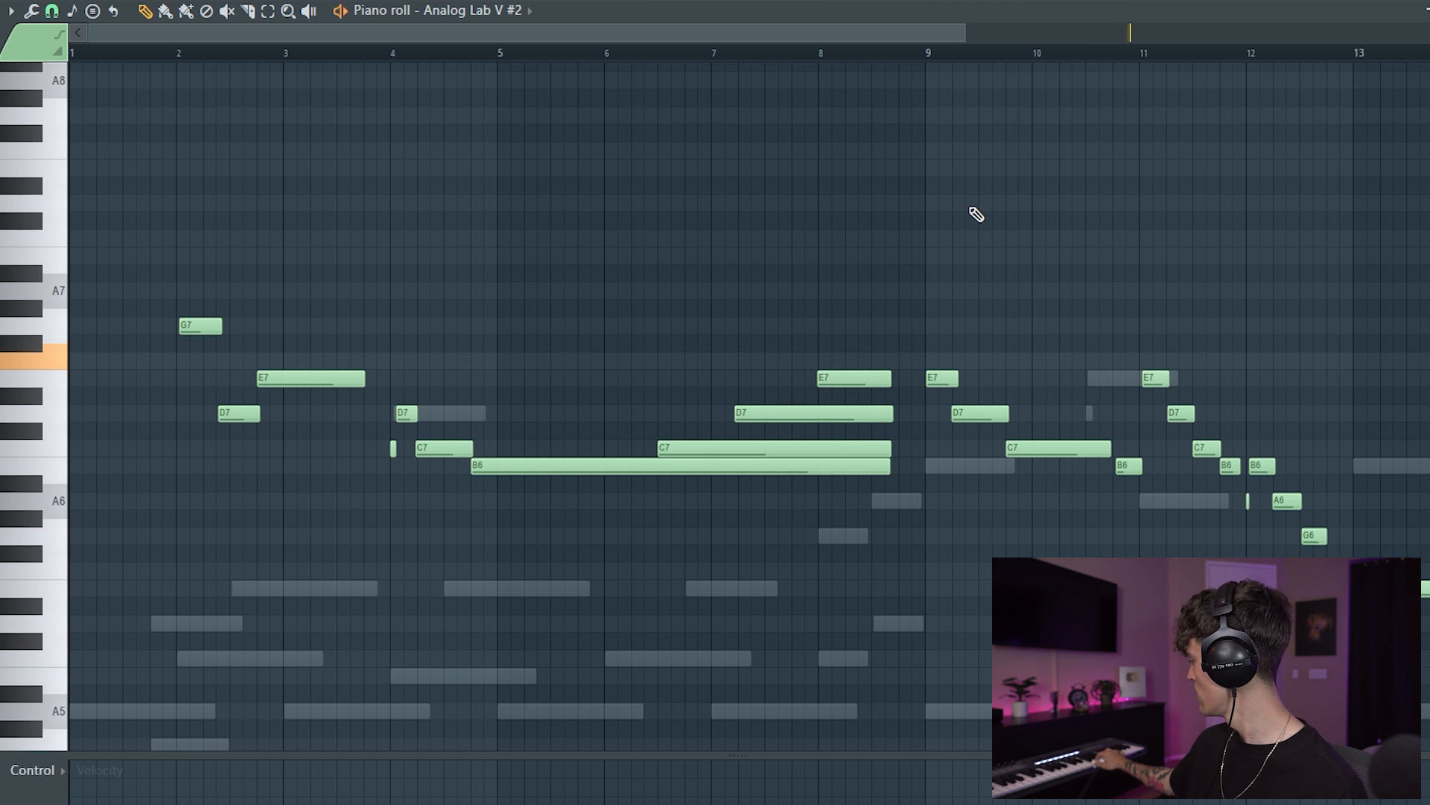
pyautogui.press('space')
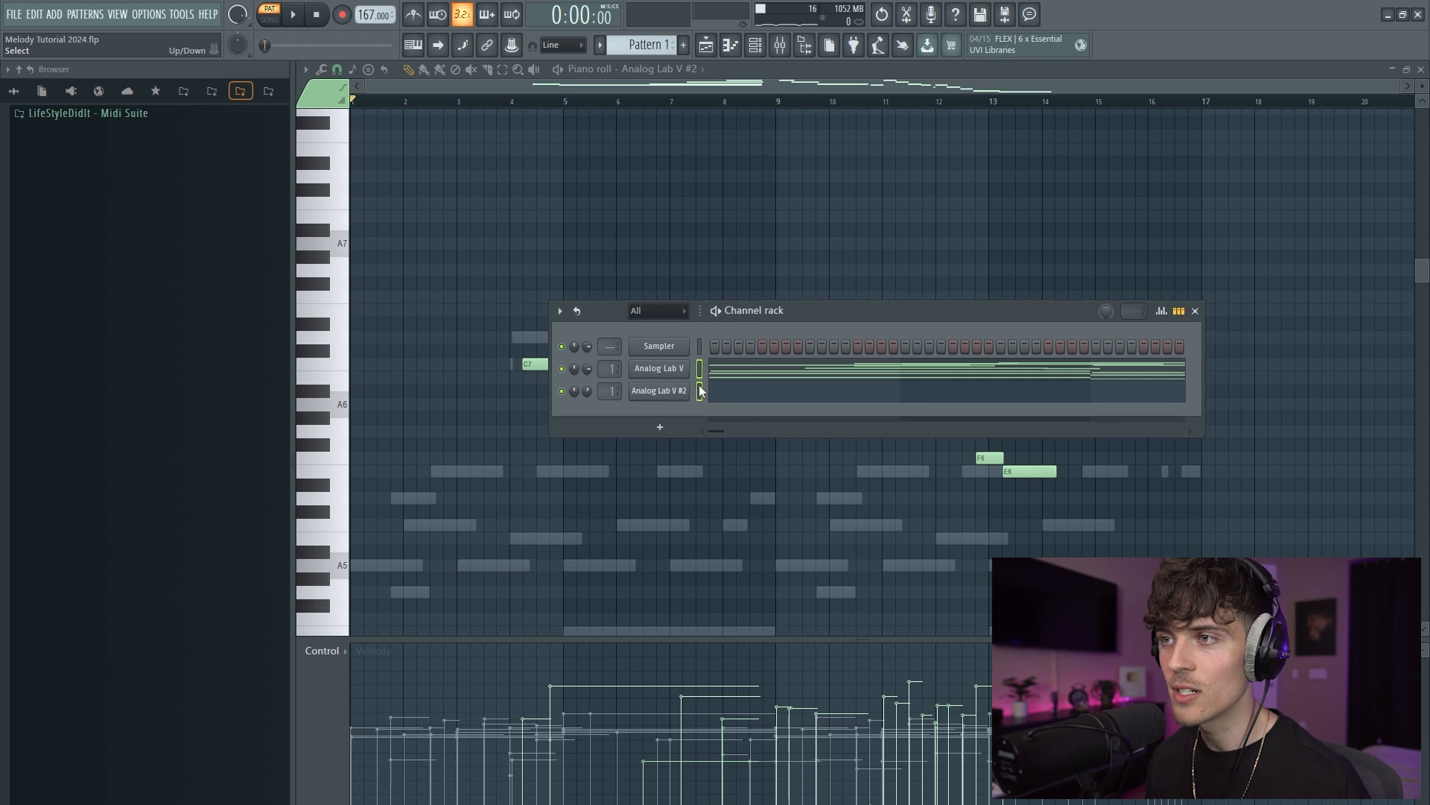
# Step: Transpose both Analog Lab V channels up 3 semitones together and play them from the start
pyautogui.click(561, 311)
pyautogui.click(605, 495)
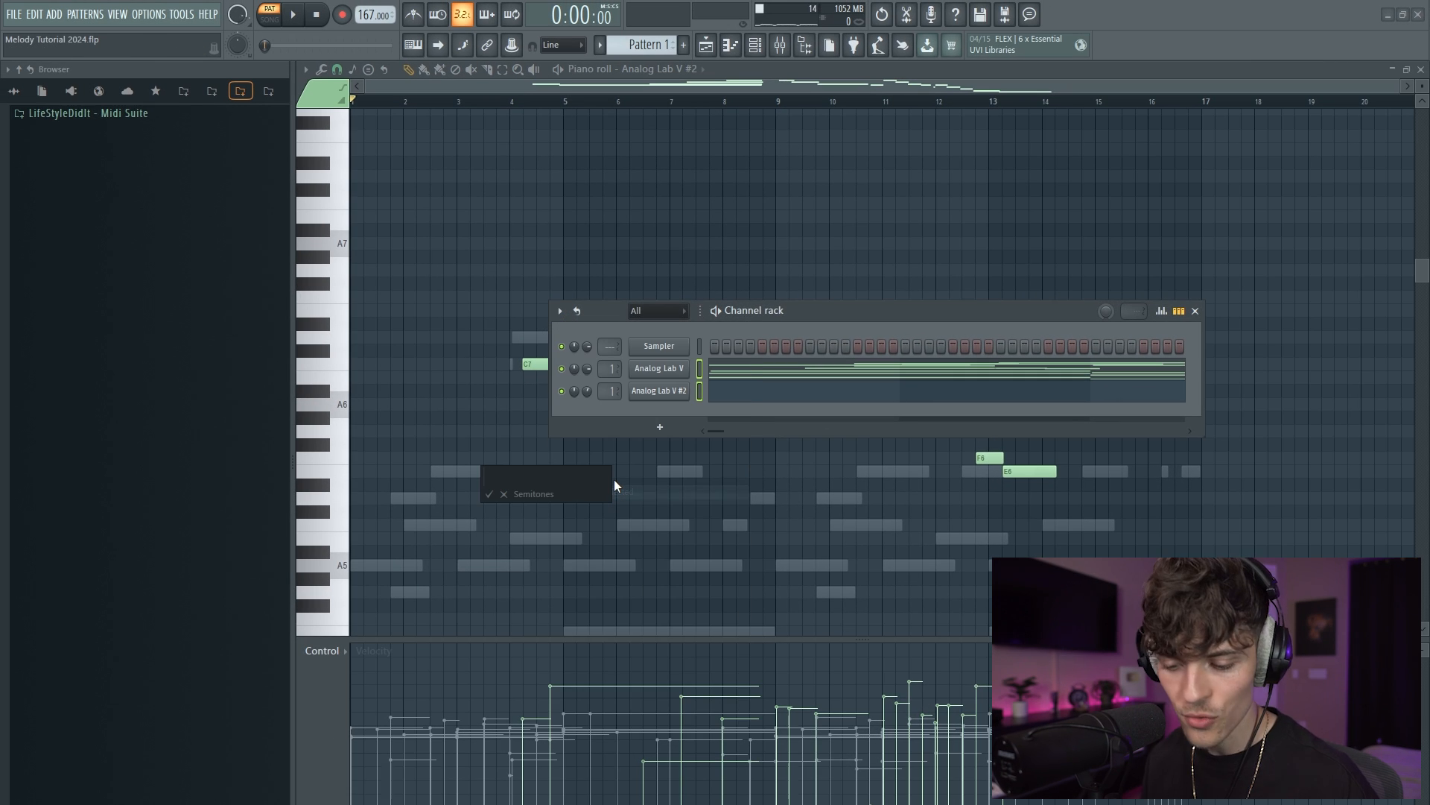
pyautogui.write('3')
pyautogui.press('Return')
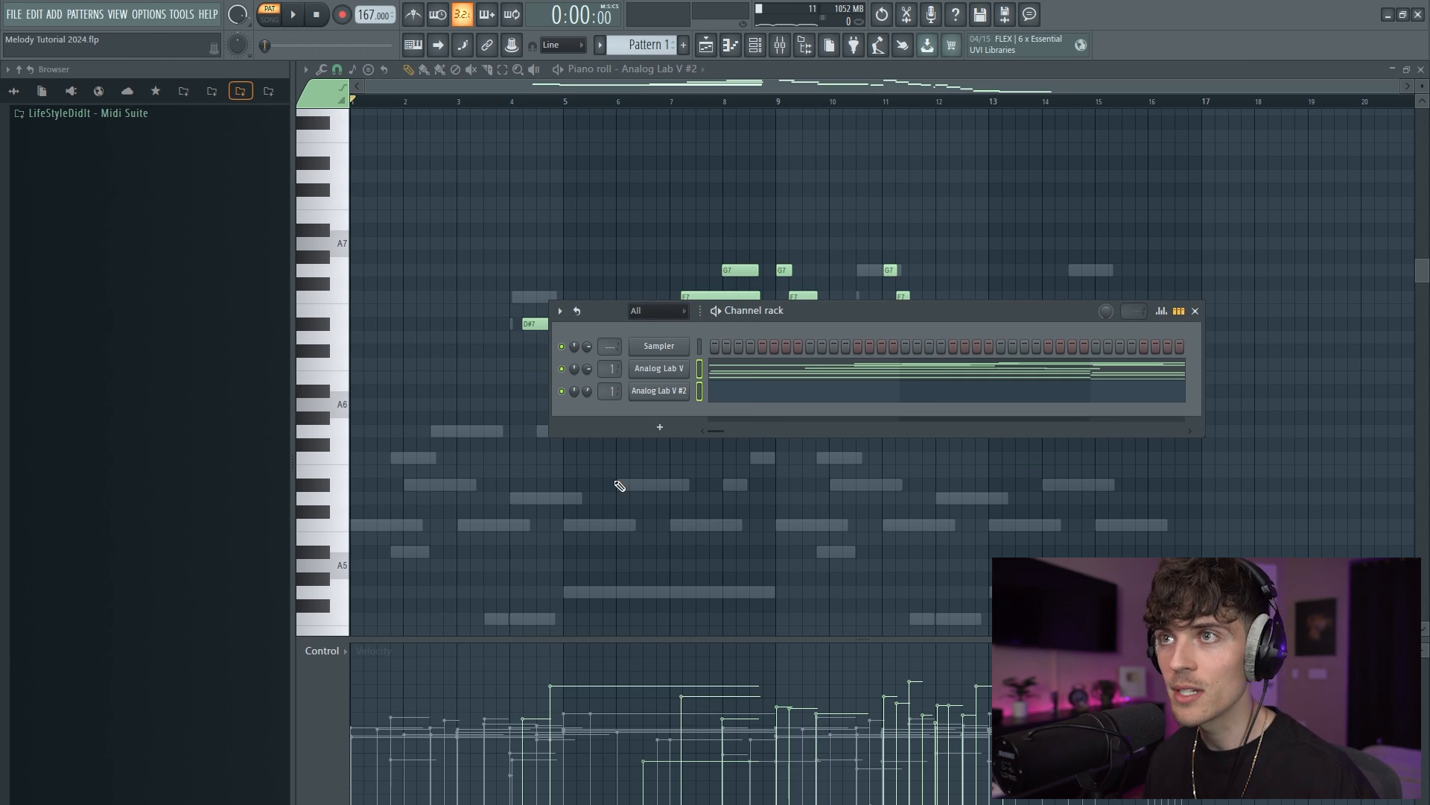
pyautogui.click(573, 144)
pyautogui.press('space')
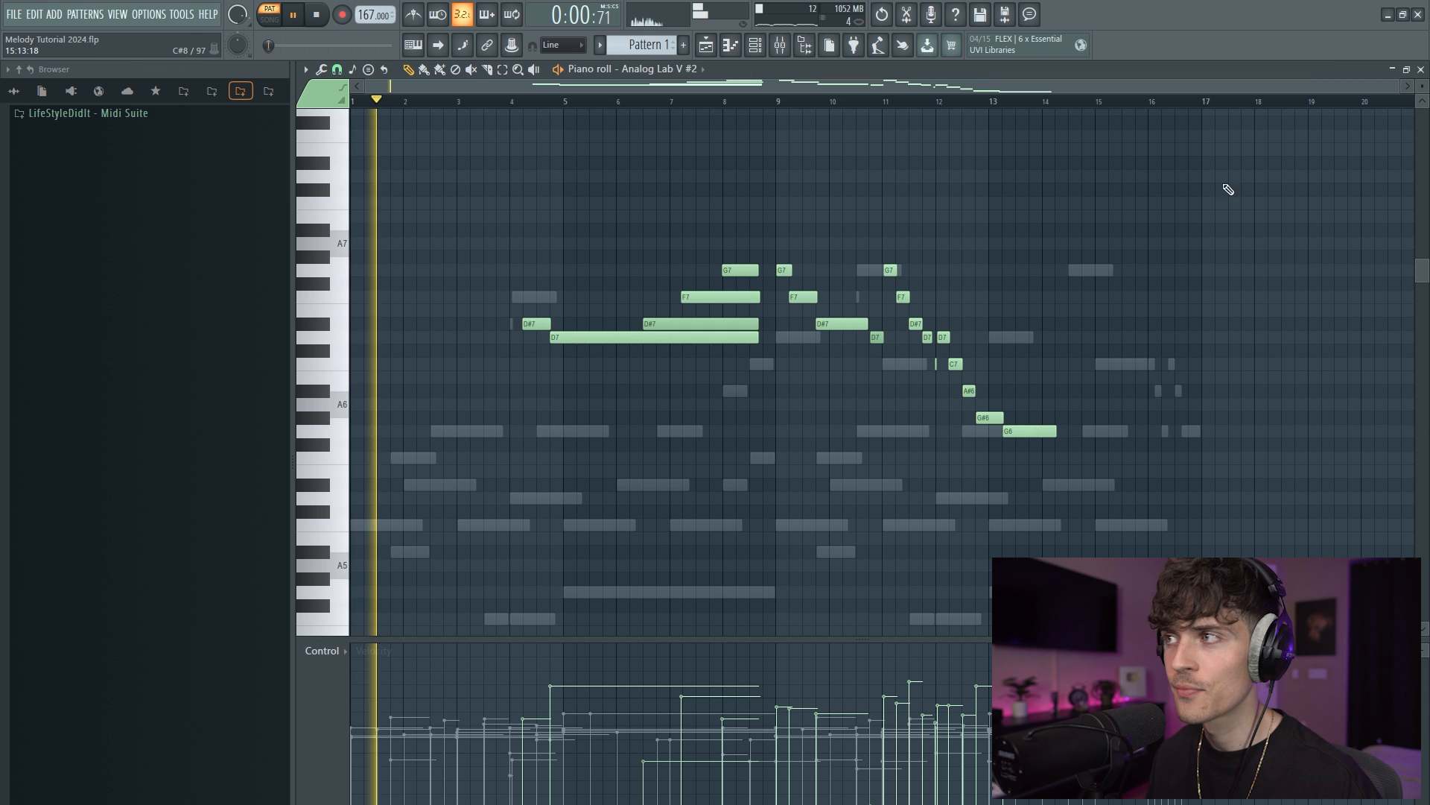
# Step: During playback, nudge the counter-melody's long F7 note in bar 7 and the G7 note at bar 8 slightly later
pyautogui.moveTo(1424, 86); pyautogui.dragTo(1428, 90)
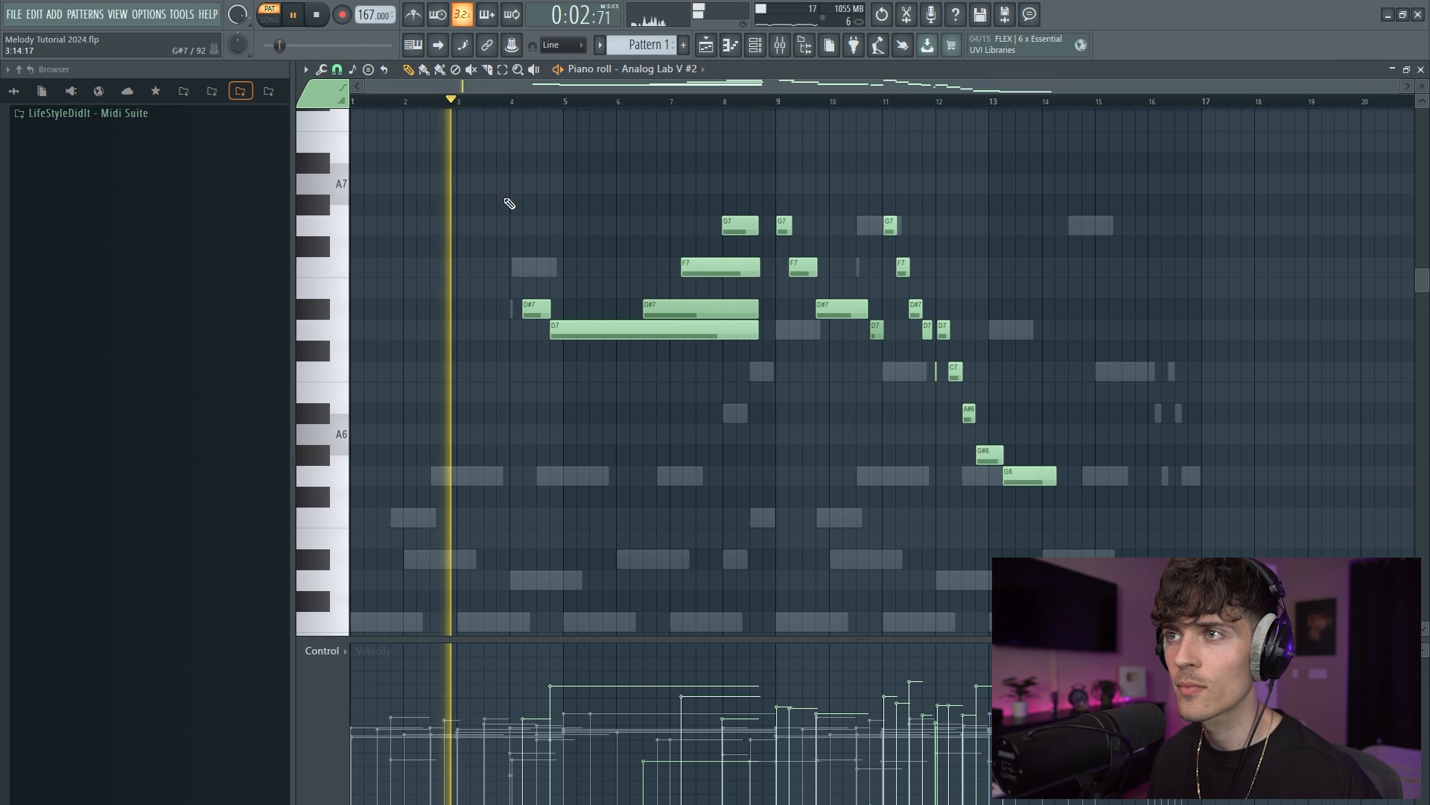
pyautogui.scroll(1, 516, 116)
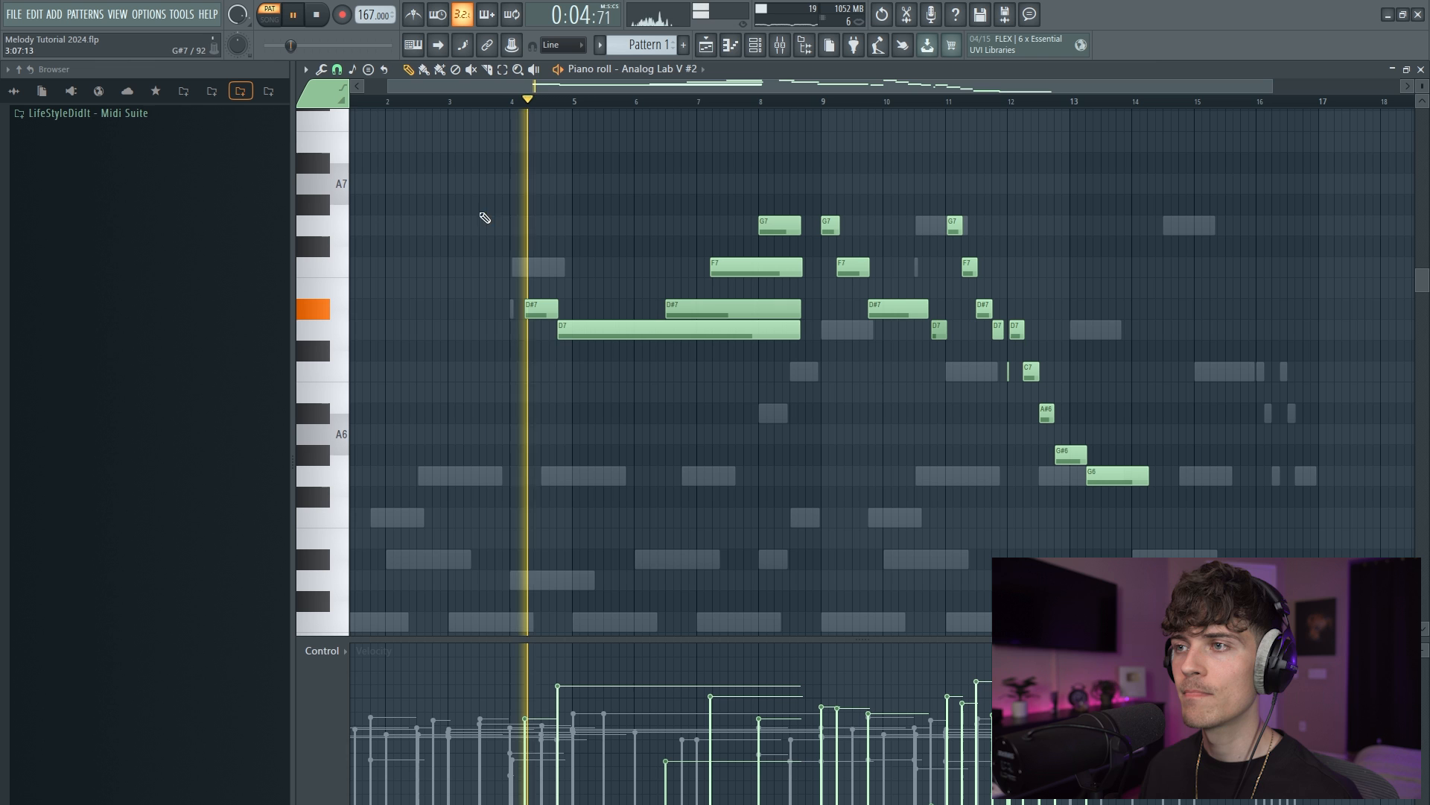
pyautogui.scroll(1, 659, 112)
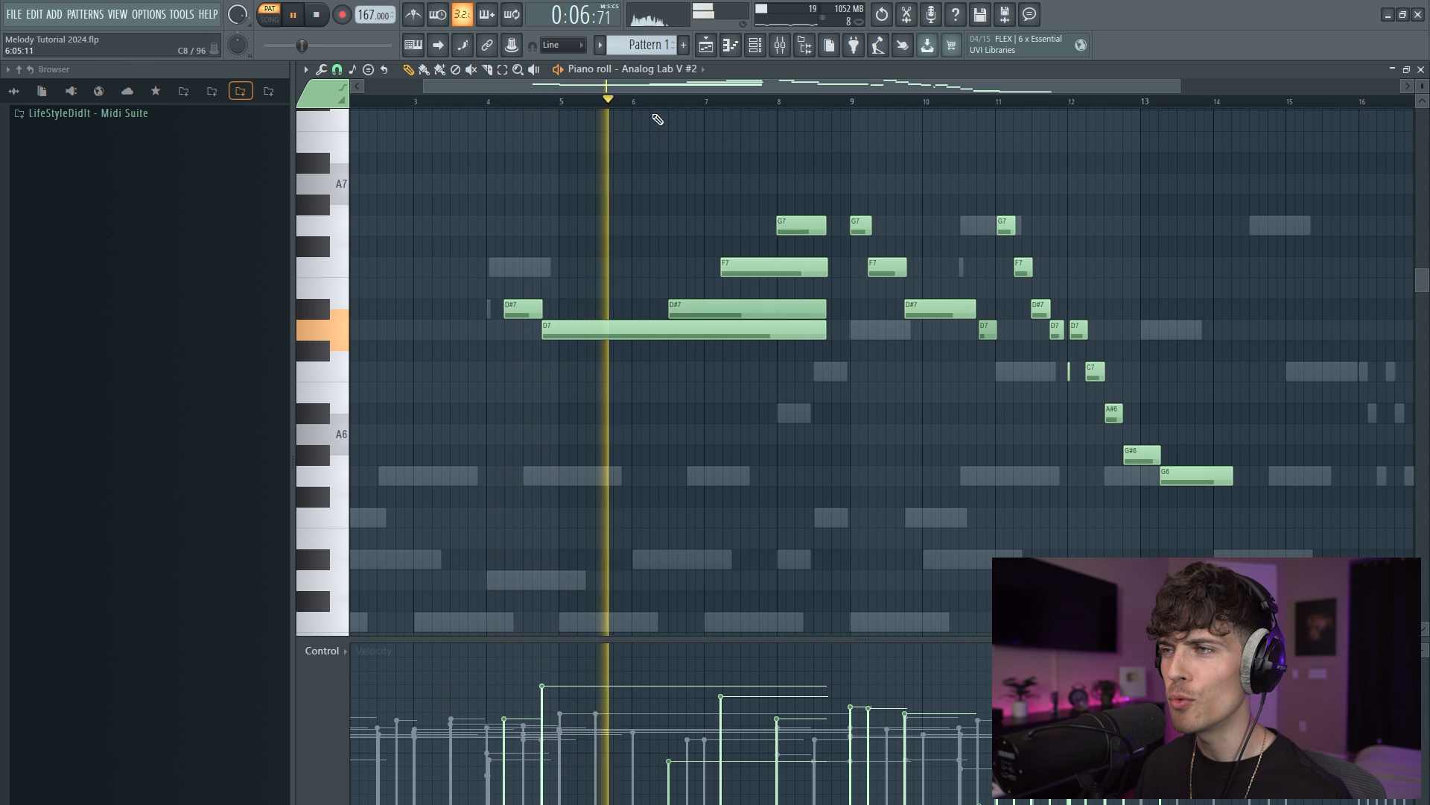
pyautogui.scroll(4, 902, 97)
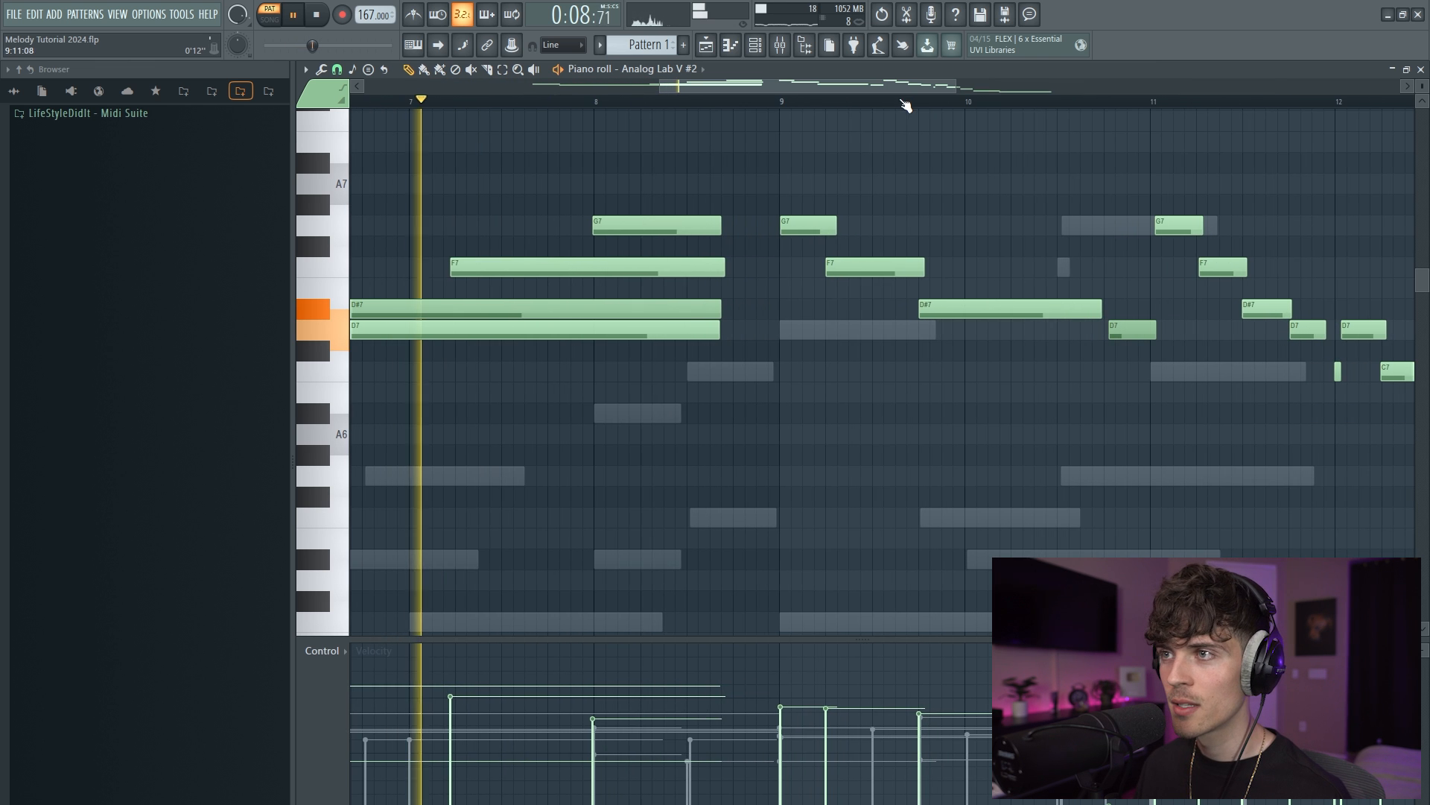
pyautogui.moveTo(511, 267); pyautogui.dragTo(514, 263)
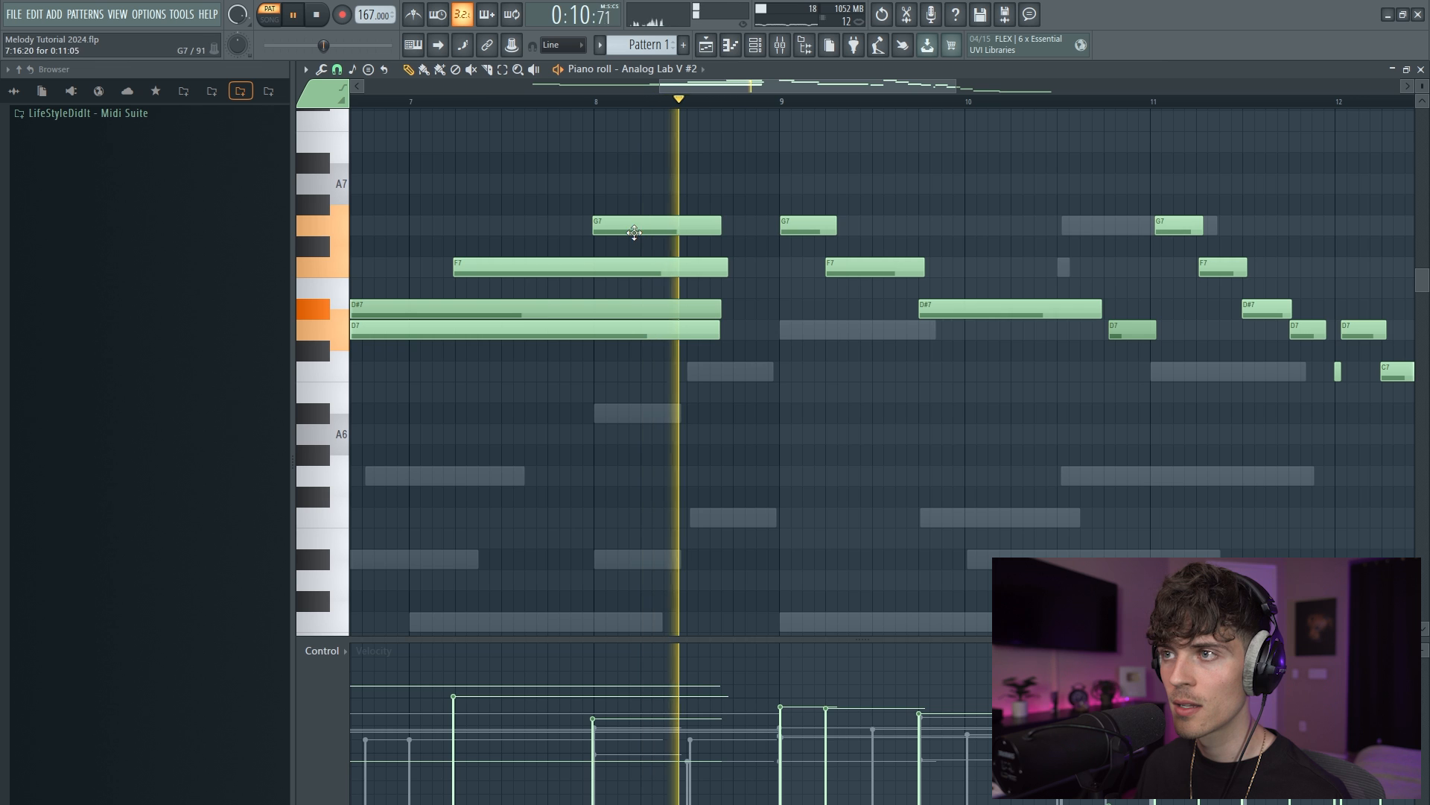
pyautogui.moveTo(634, 233); pyautogui.dragTo(635, 231)
pyautogui.scroll(-2, 622, 266)
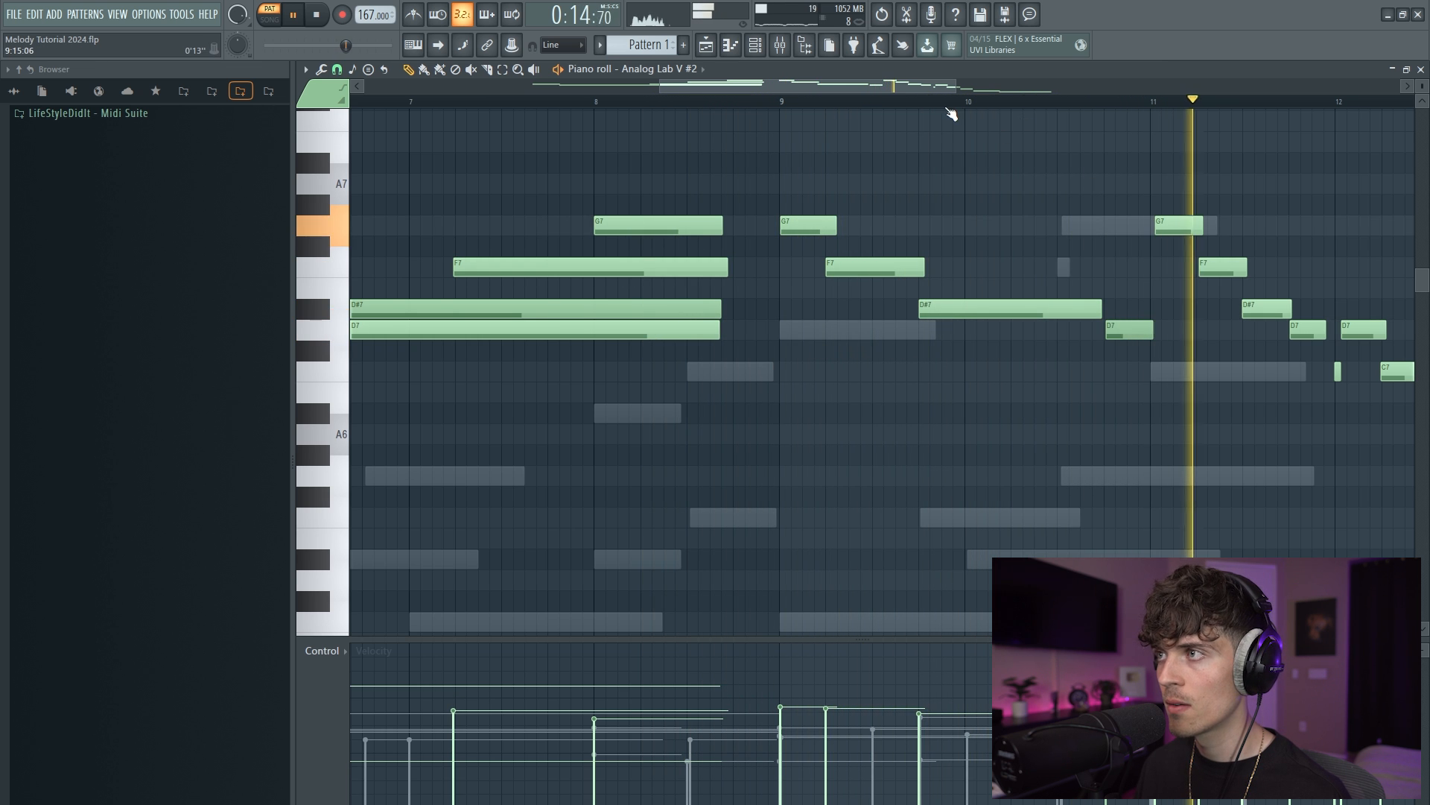
pyautogui.scroll(-3, 952, 113)
pyautogui.moveTo(1057, 195); pyautogui.dragTo(1096, 272)
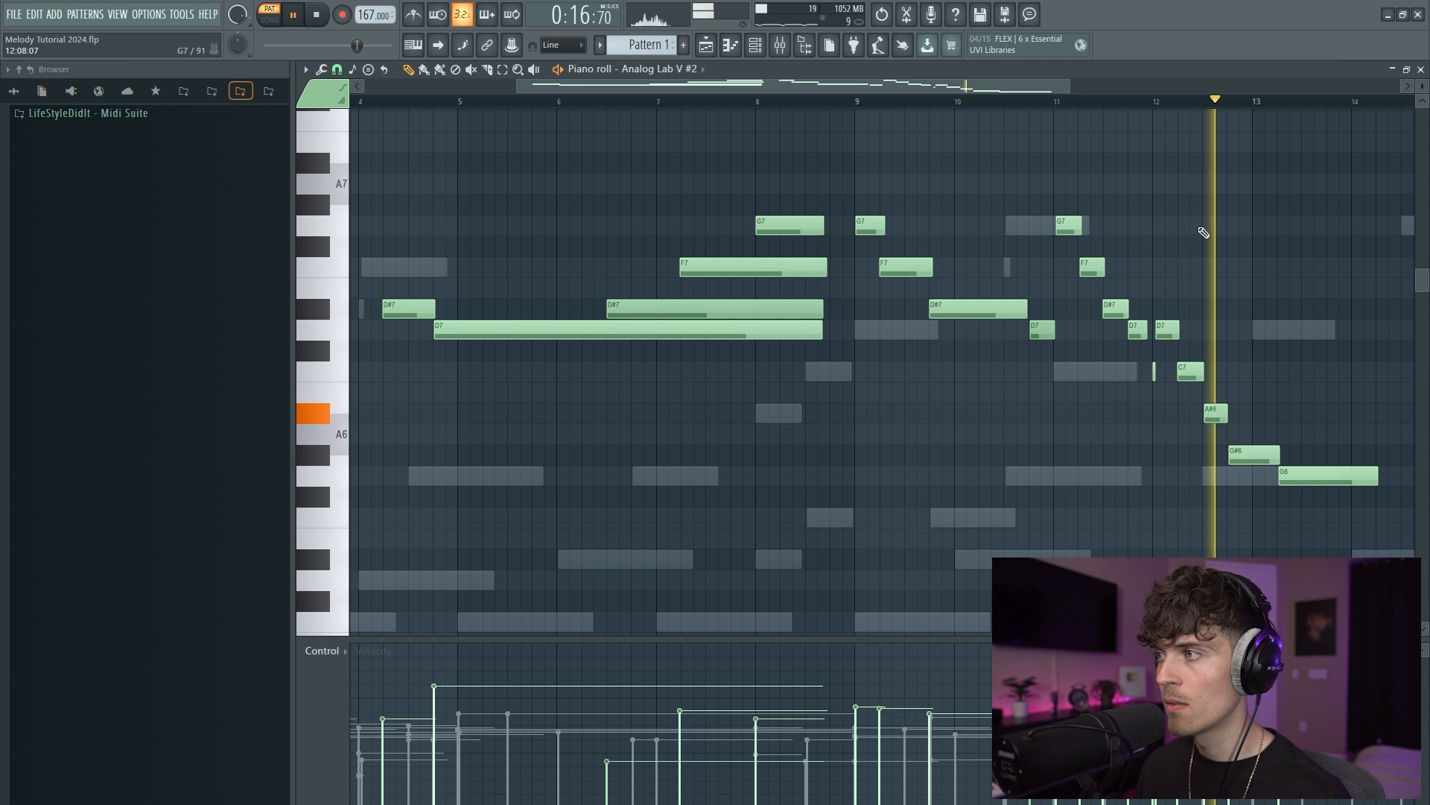
pyautogui.scroll(-3, 1041, 116)
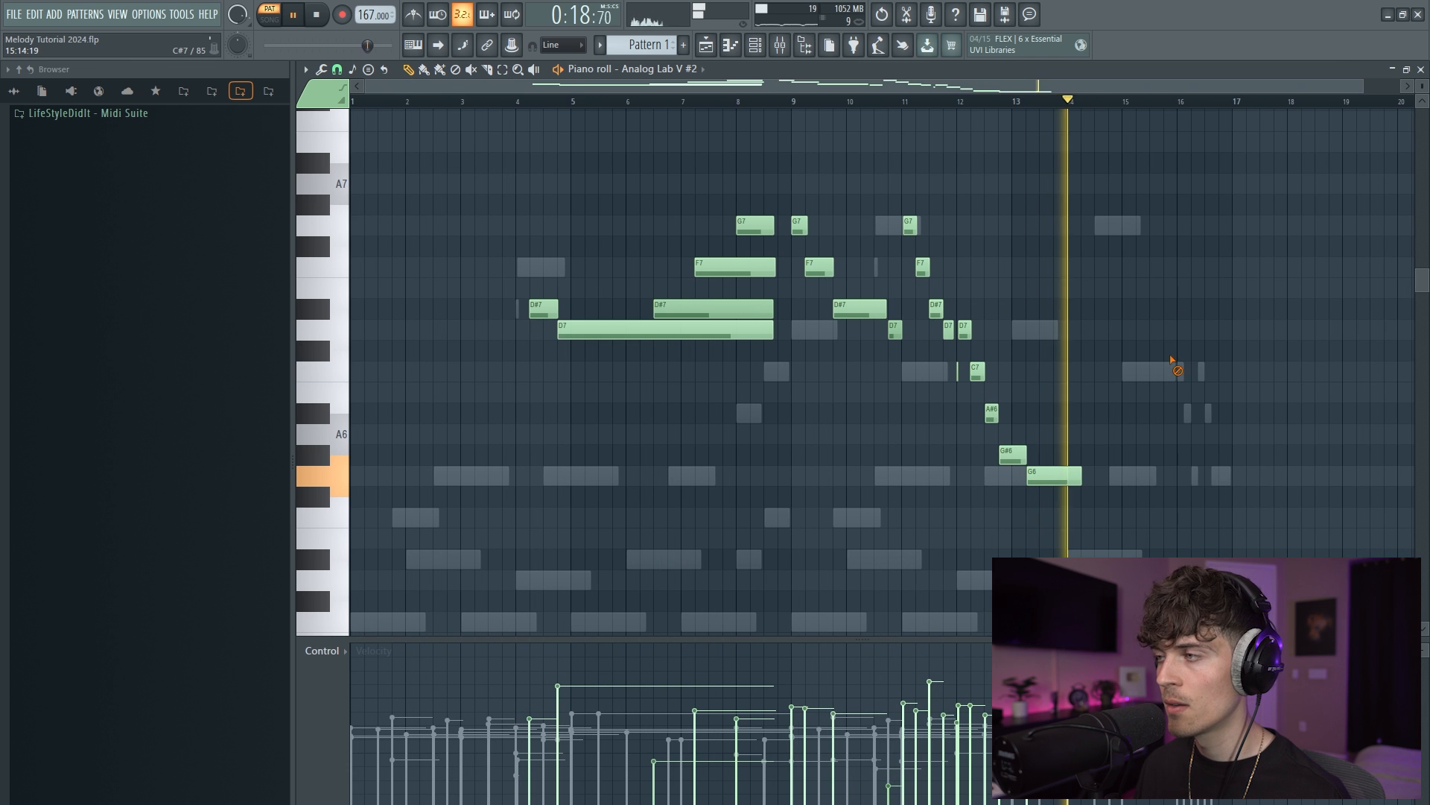